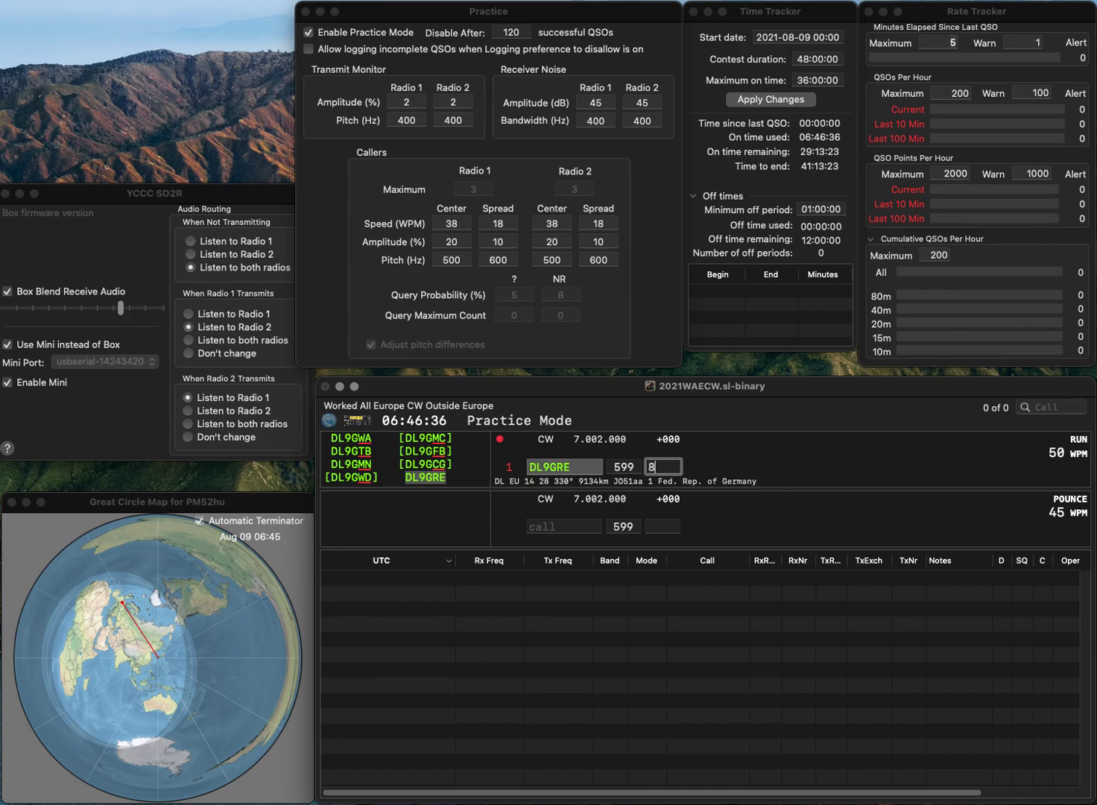
- Finish logging the DL9GRE contact with received number 831, and log RT3B with received number 359
{"action": "key", "text": "Return"}
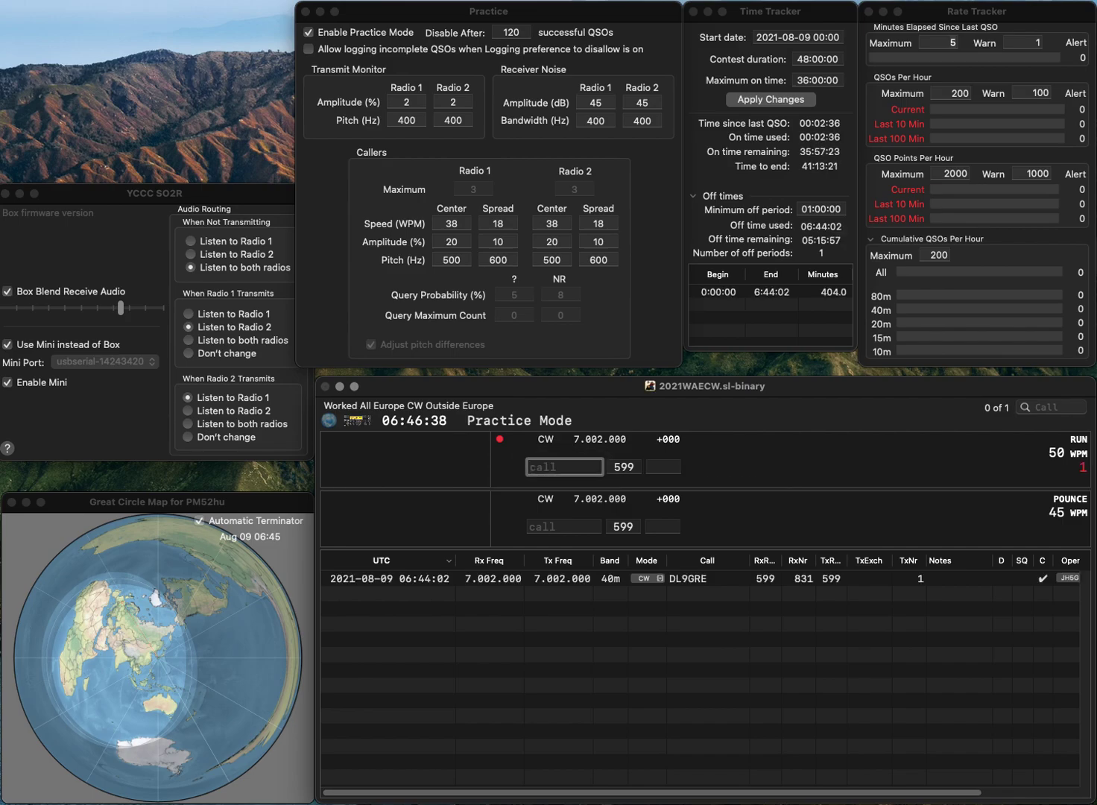
{"action": "type", "text": "RT"}
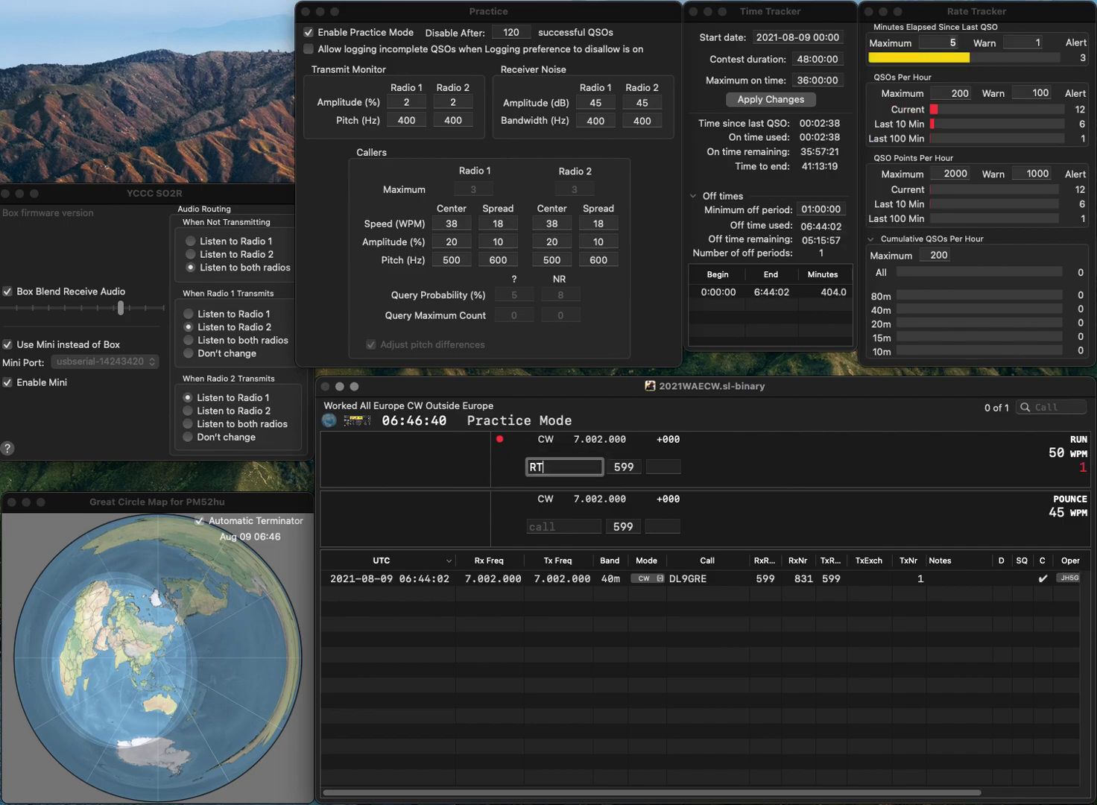
{"action": "type", "text": "B3B"}
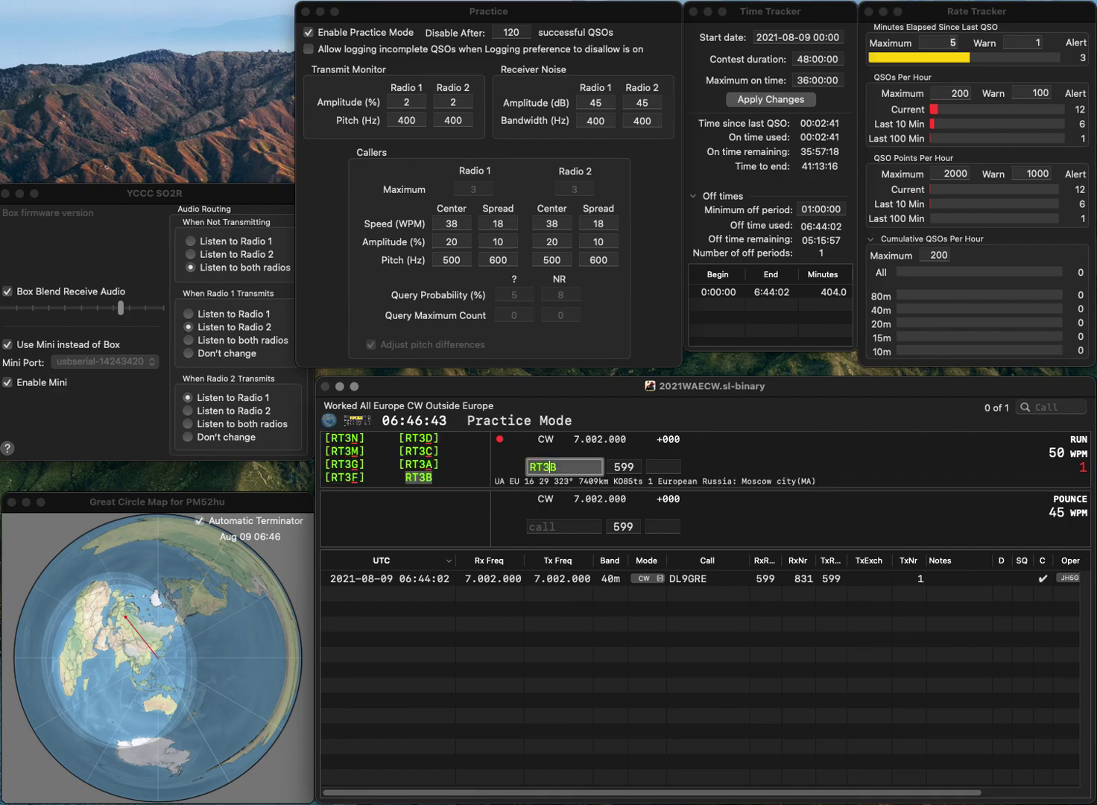
{"action": "key", "text": "Return"}
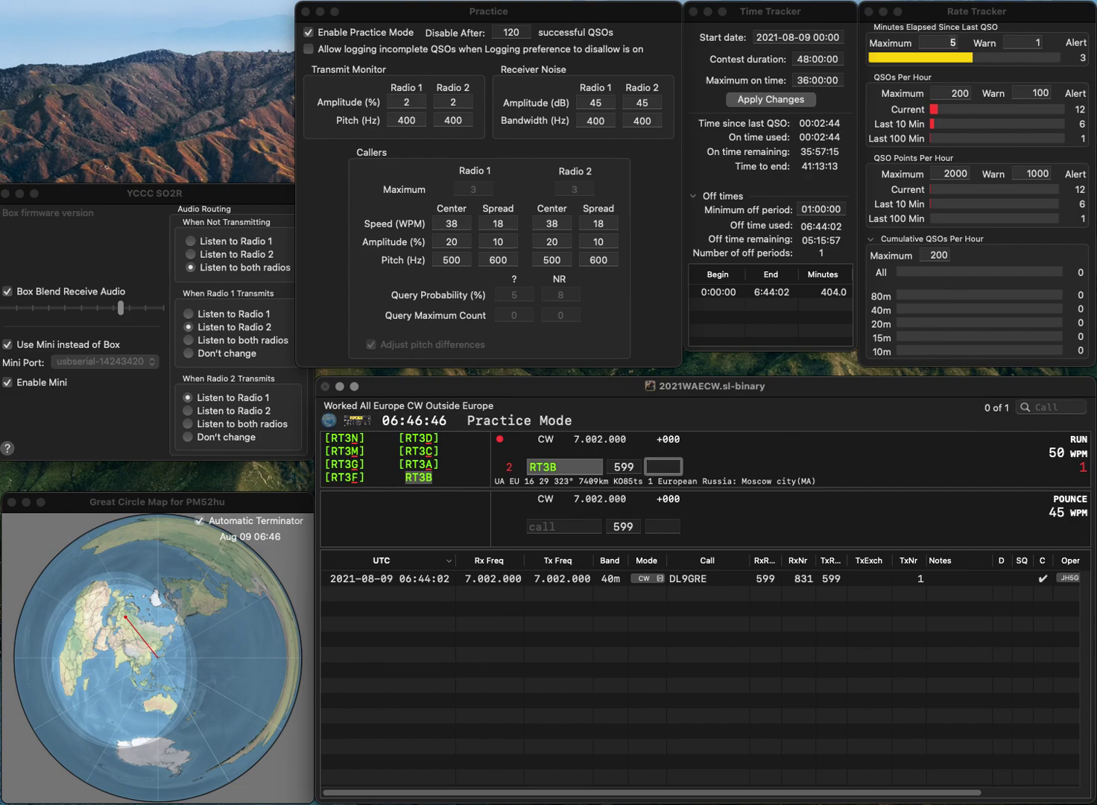
{"action": "type", "text": "359"}
{"action": "key", "text": "Return"}
{"action": "type", "text": "Y"}
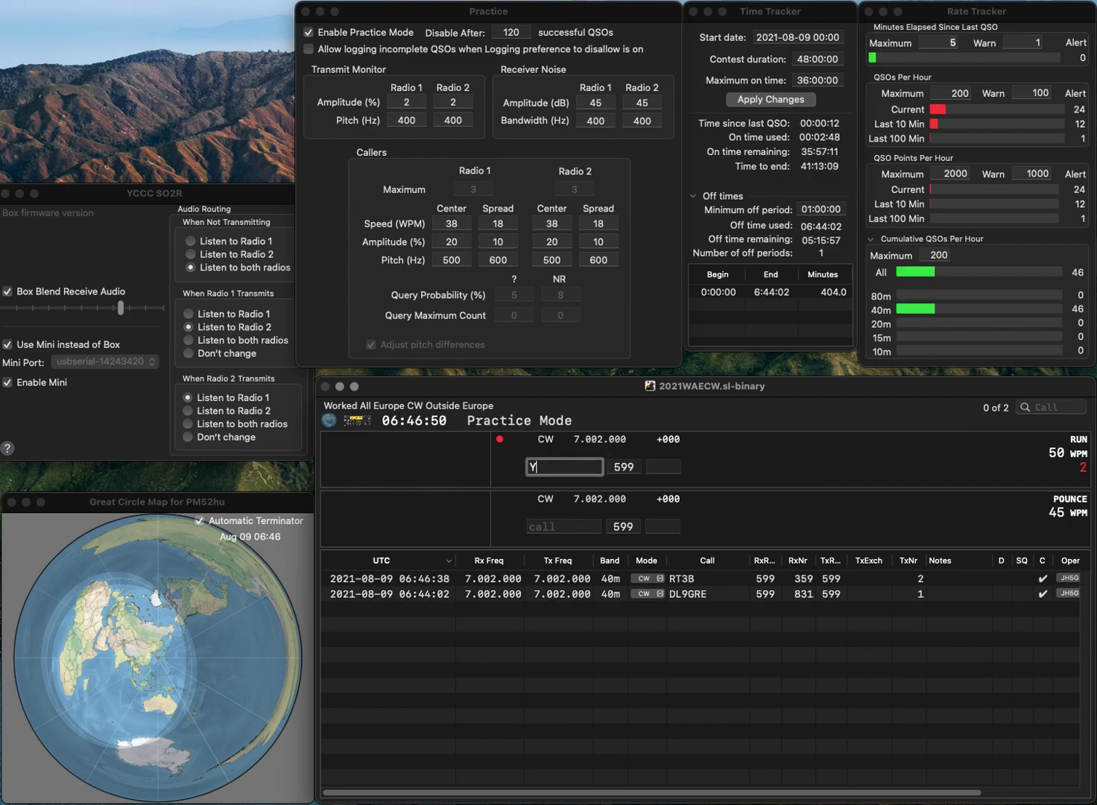
{"action": "type", "text": "O3FF"}
{"action": "key", "text": "Return"}
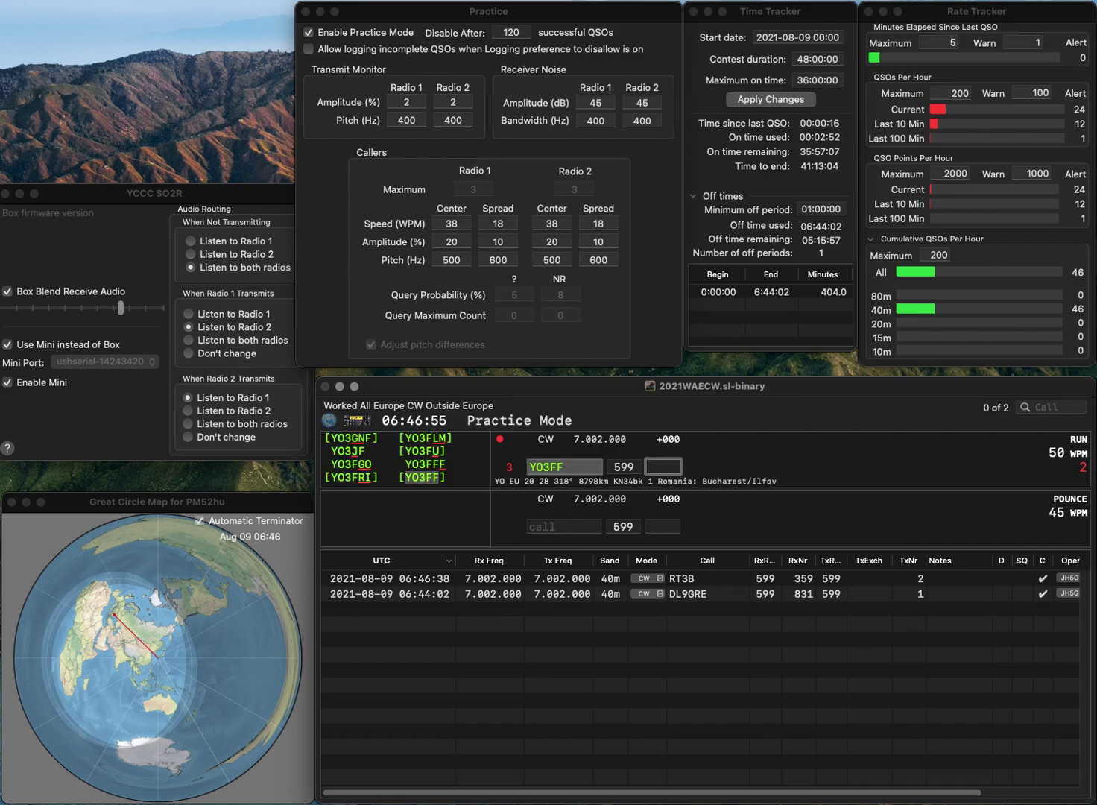
{"action": "type", "text": "645"}
{"action": "key", "text": "Return"}
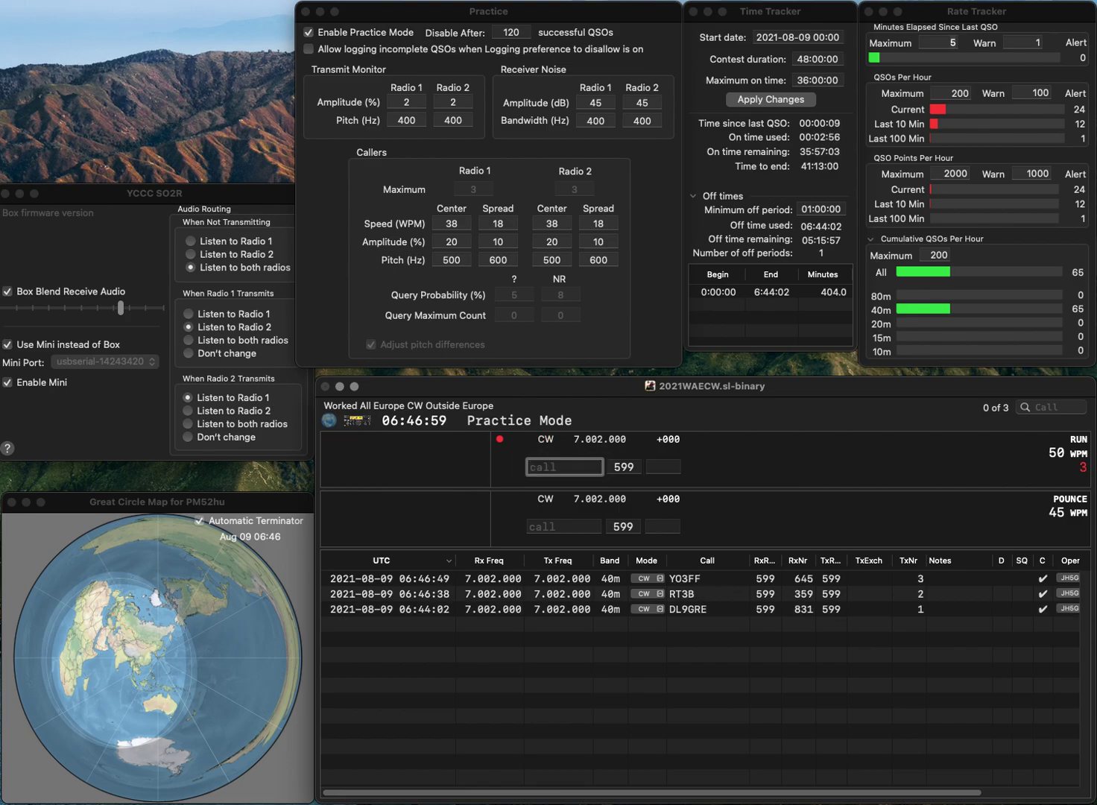
- Log a run contact with LZ5QZ, entering 869 as the received number
{"action": "type", "text": "H"}
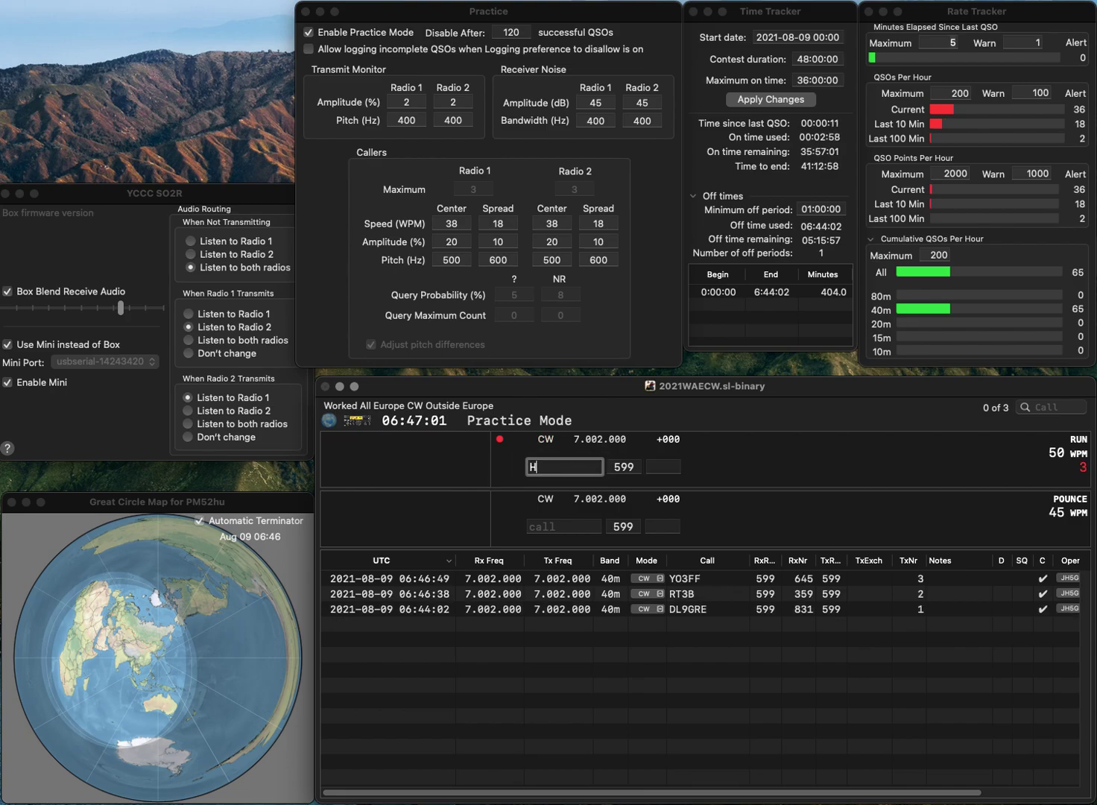
{"action": "type", "text": "Z5QZ"}
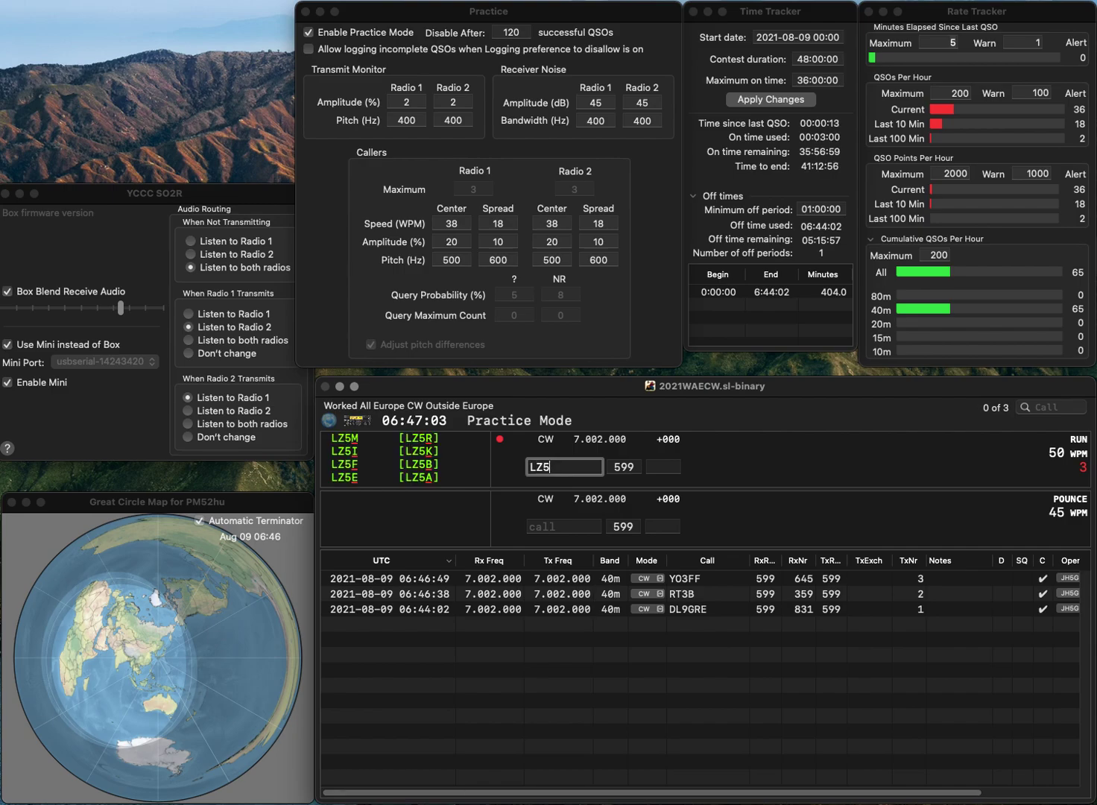
{"action": "key", "text": "Return"}
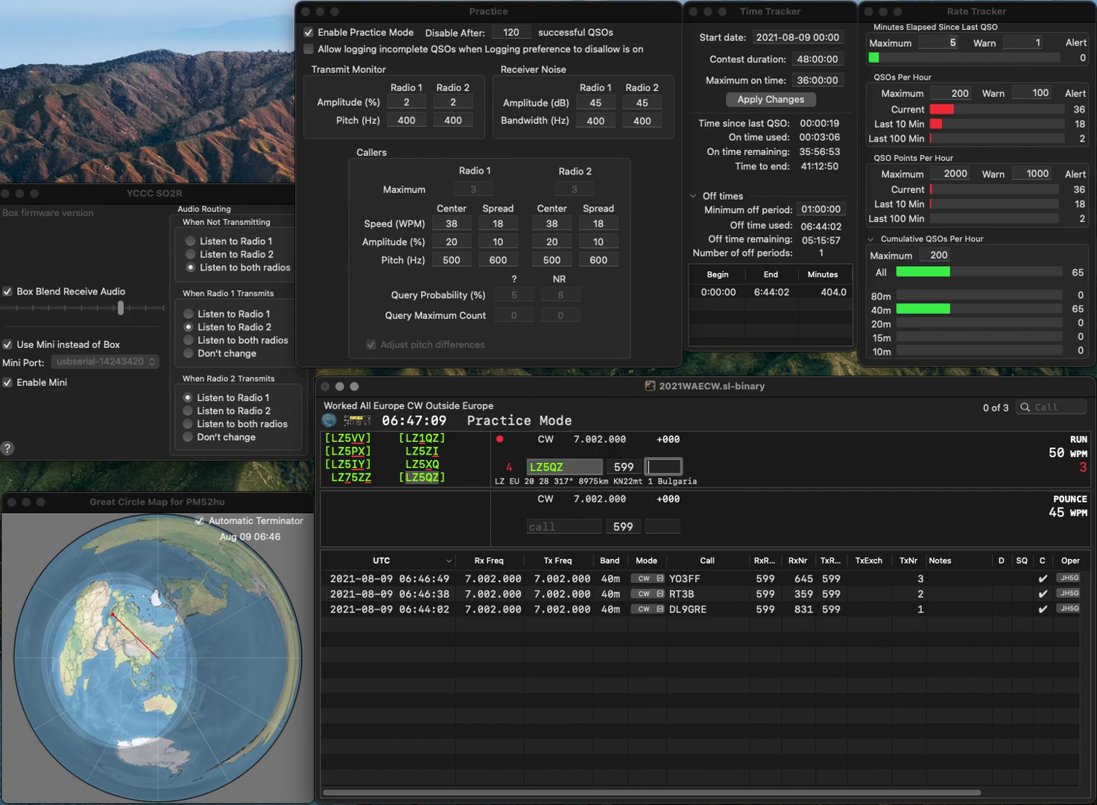
{"action": "type", "text": "869"}
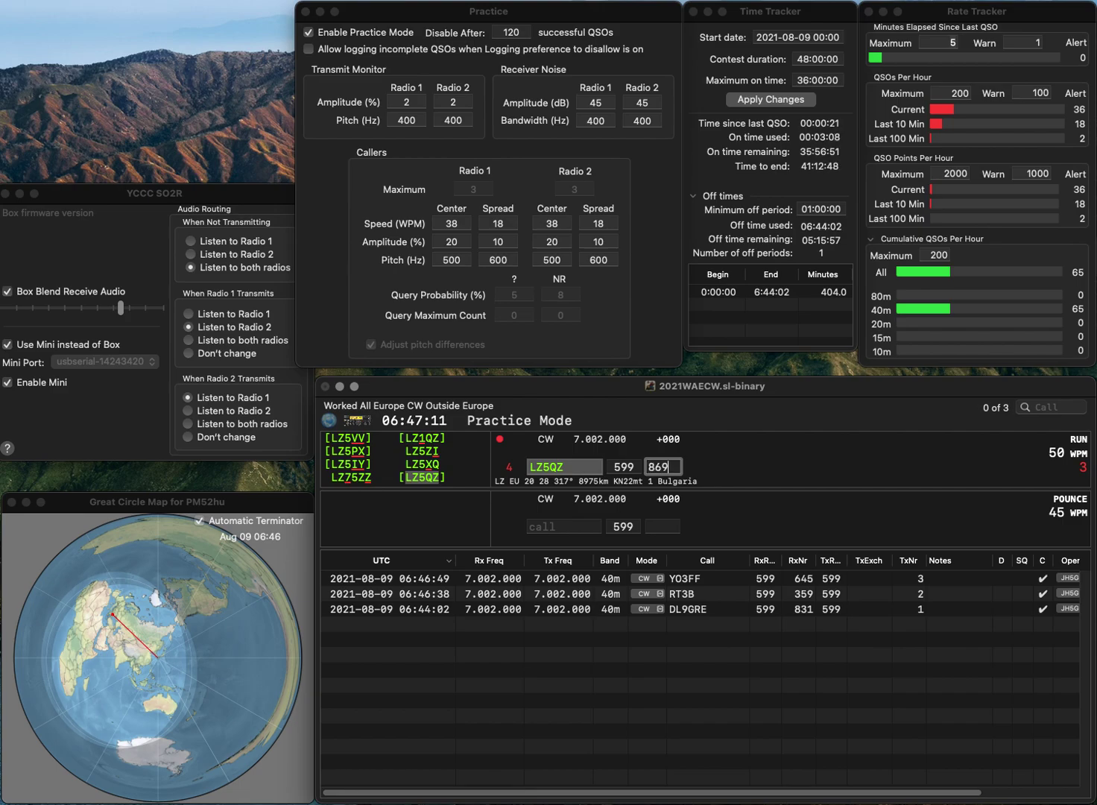
{"action": "key", "text": "Return"}
{"action": "type", "text": "F4"}
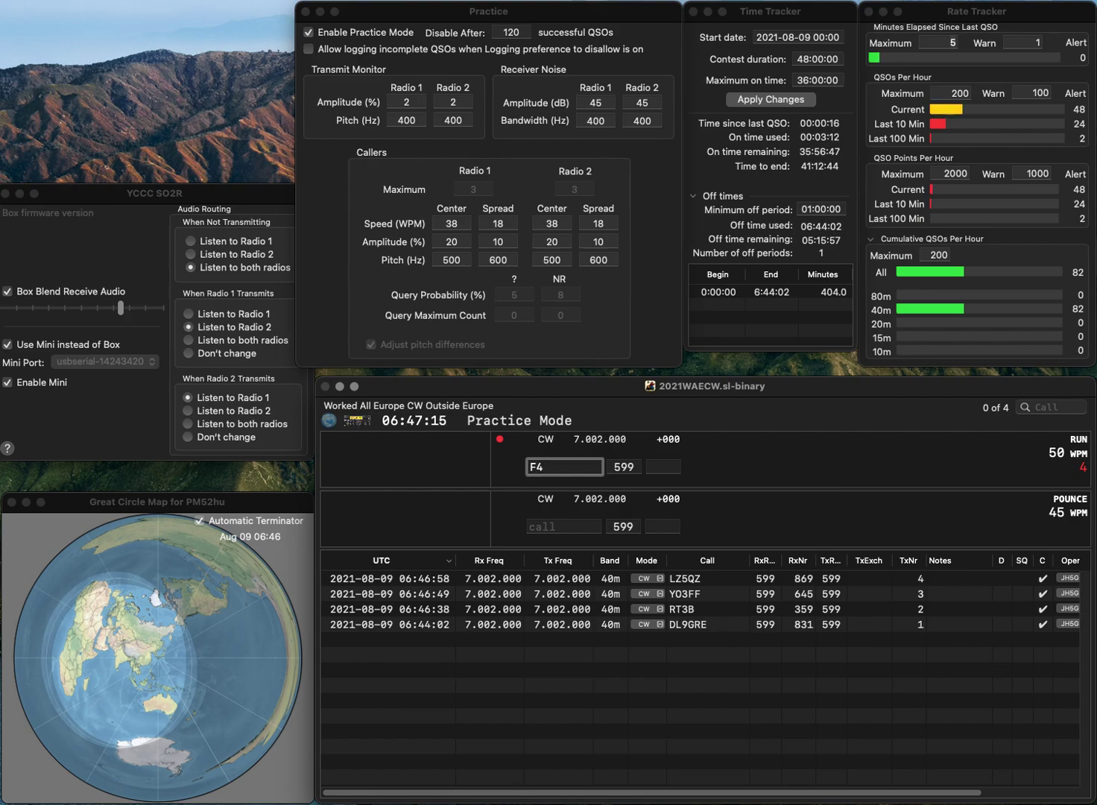
{"action": "type", "text": "EZC"}
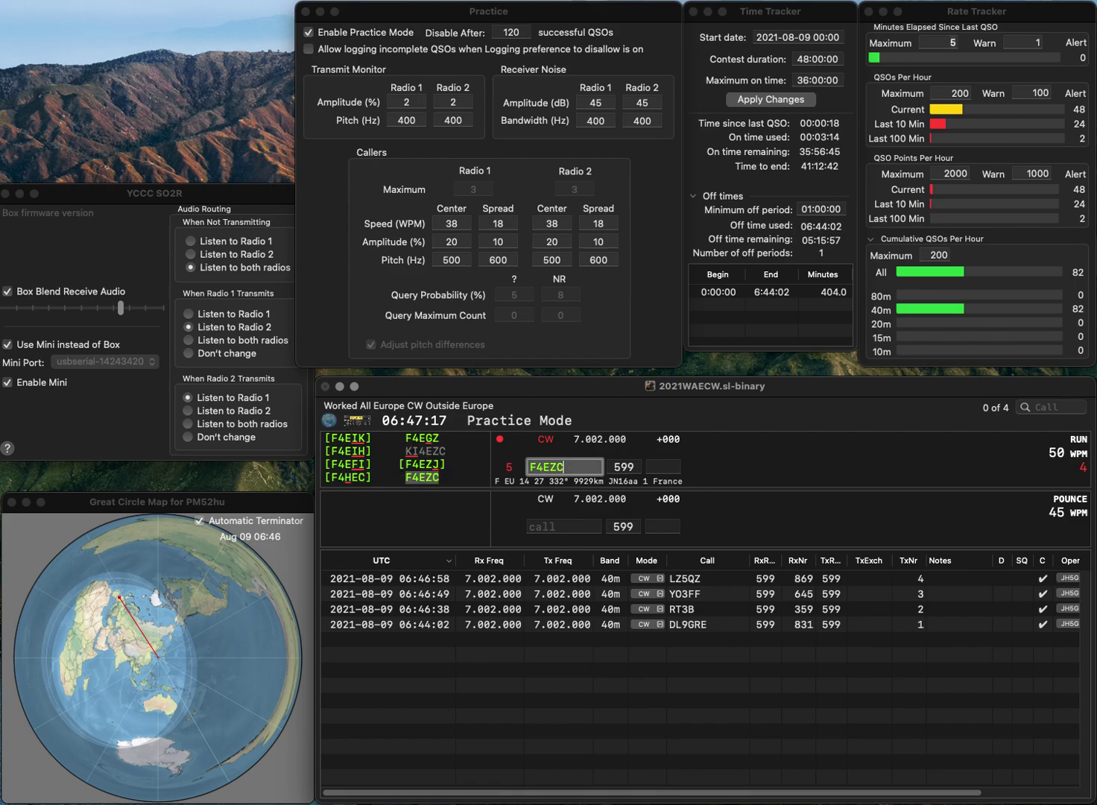
{"action": "key", "text": "space"}
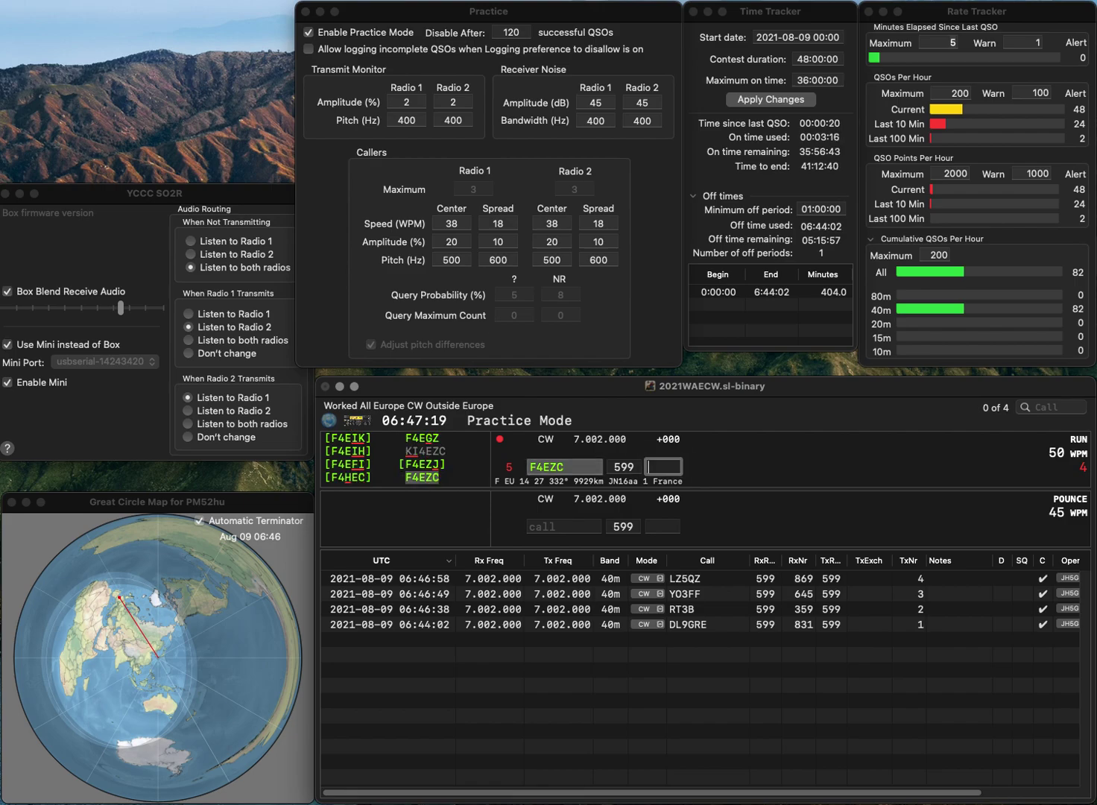
{"action": "type", "text": "32"}
{"action": "key", "text": "Return"}
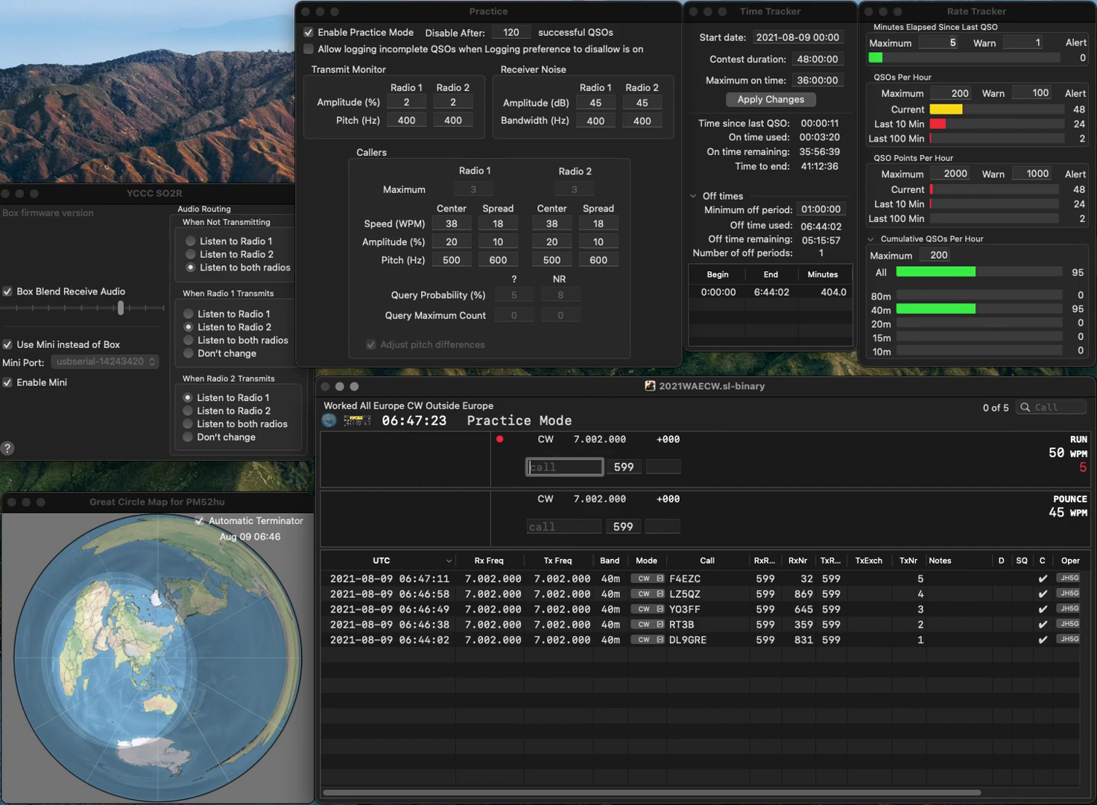
{"action": "type", "text": "PB2T"}
{"action": "key", "text": "Return"}
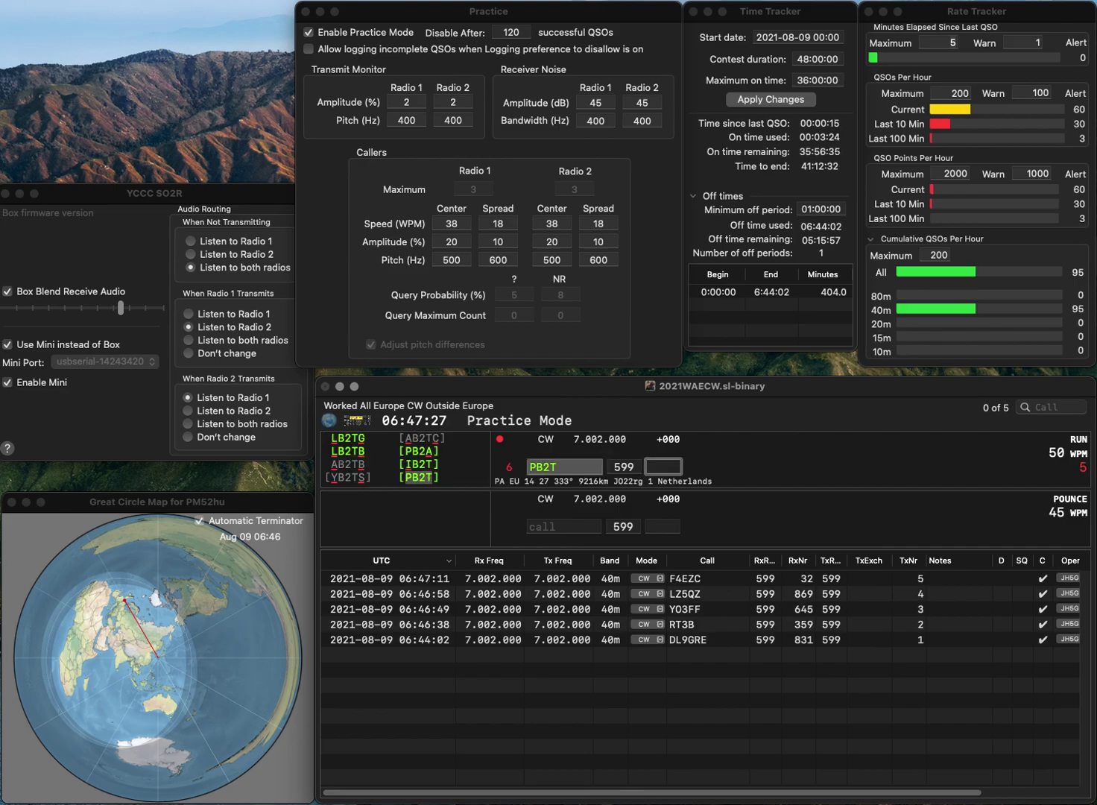
{"action": "type", "text": "40"}
{"action": "key", "text": "Return"}
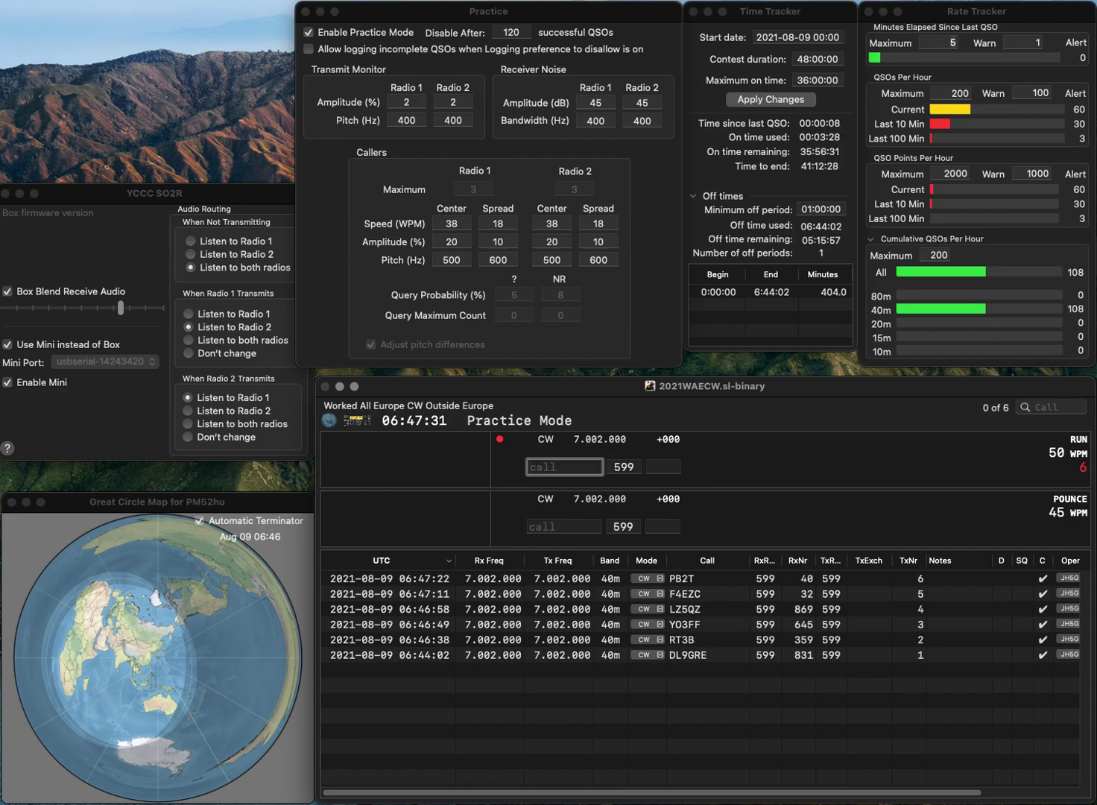
{"action": "type", "text": "LZ1"}
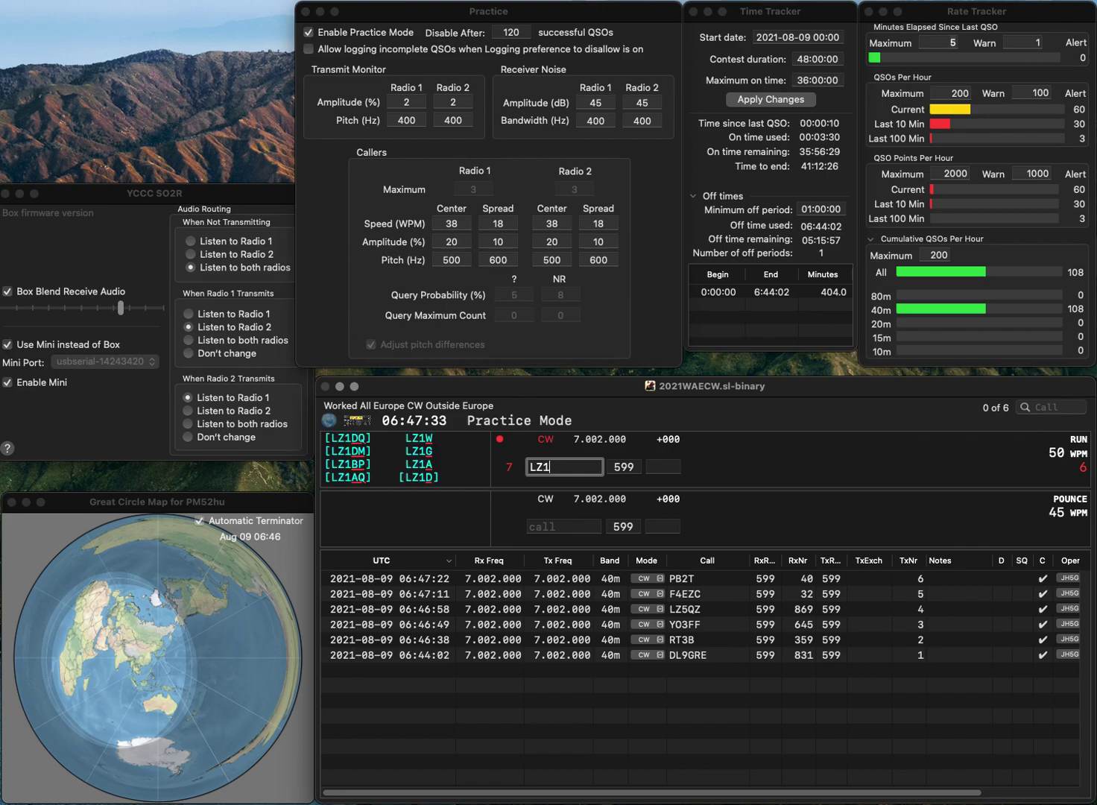
{"action": "type", "text": "JZ"}
{"action": "key", "text": "space"}
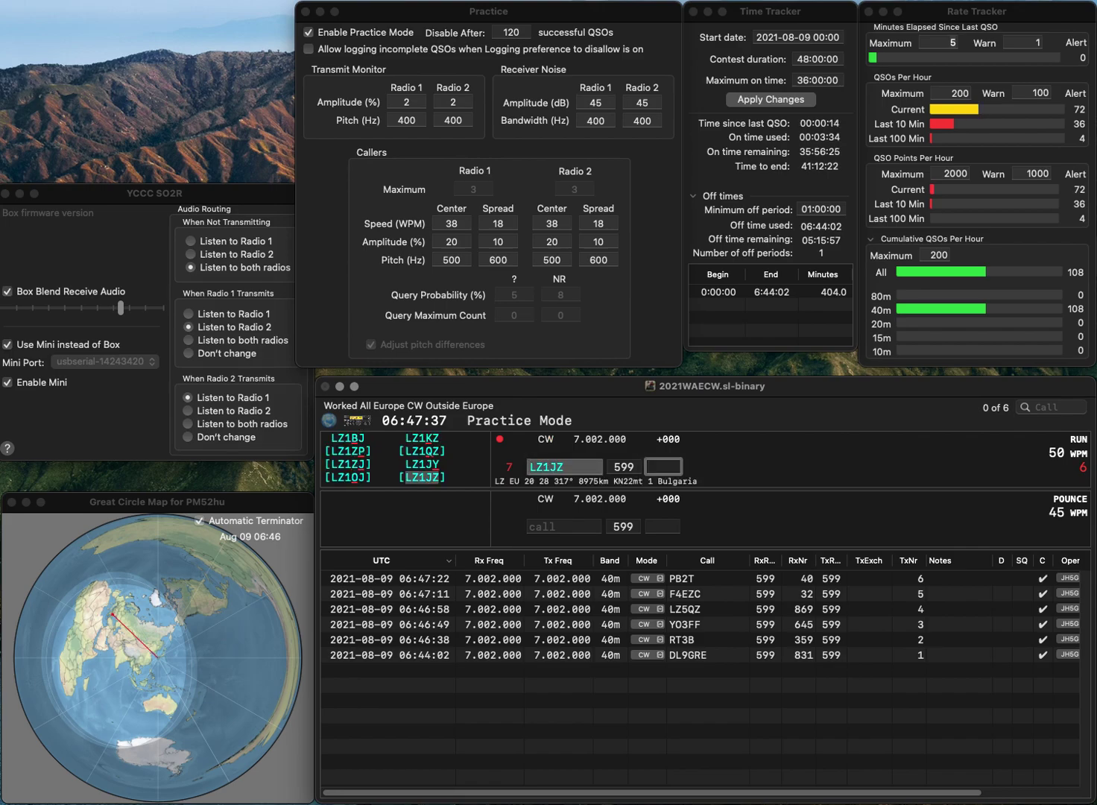
{"action": "type", "text": "530"}
{"action": "key", "text": "Return"}
{"action": "type", "text": "6EK"}
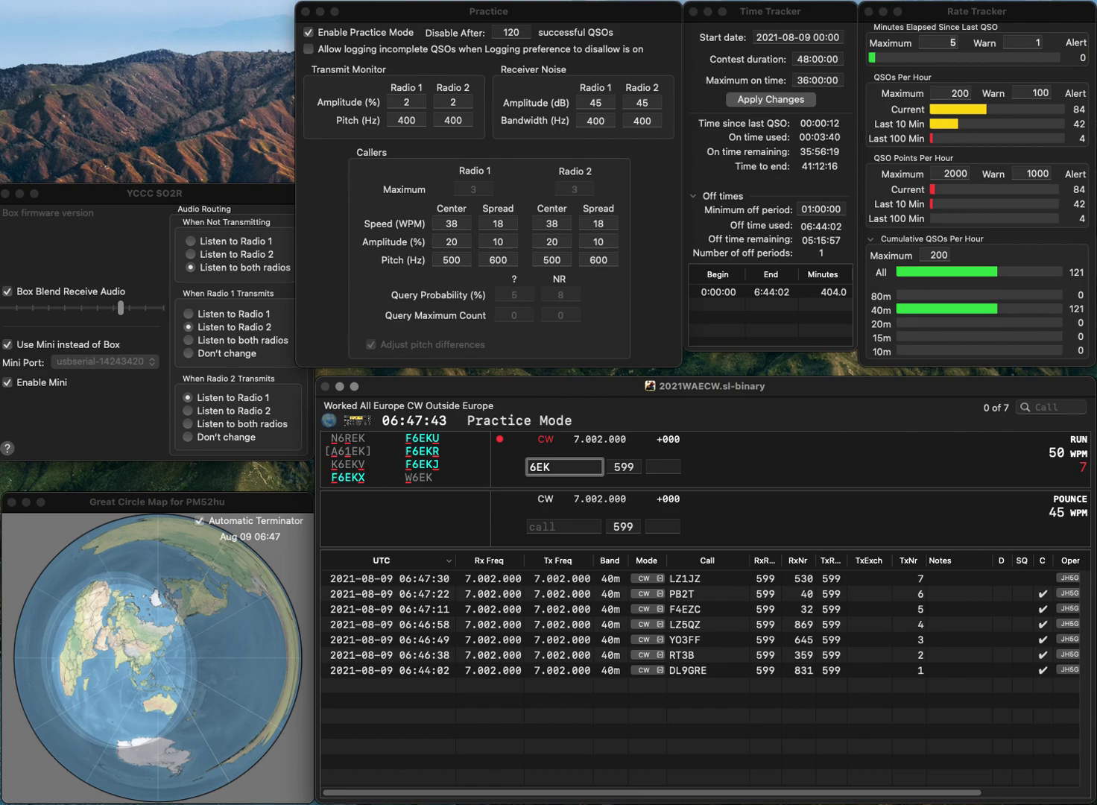
{"action": "key", "text": "BackSpace"}
{"action": "key", "text": "BackSpace"}
{"action": "key", "text": "BackSpace"}
- Enter the next caller's call sign as US6SKT in the run radio's entry and send the exchange
{"action": "type", "text": "UUS6"}
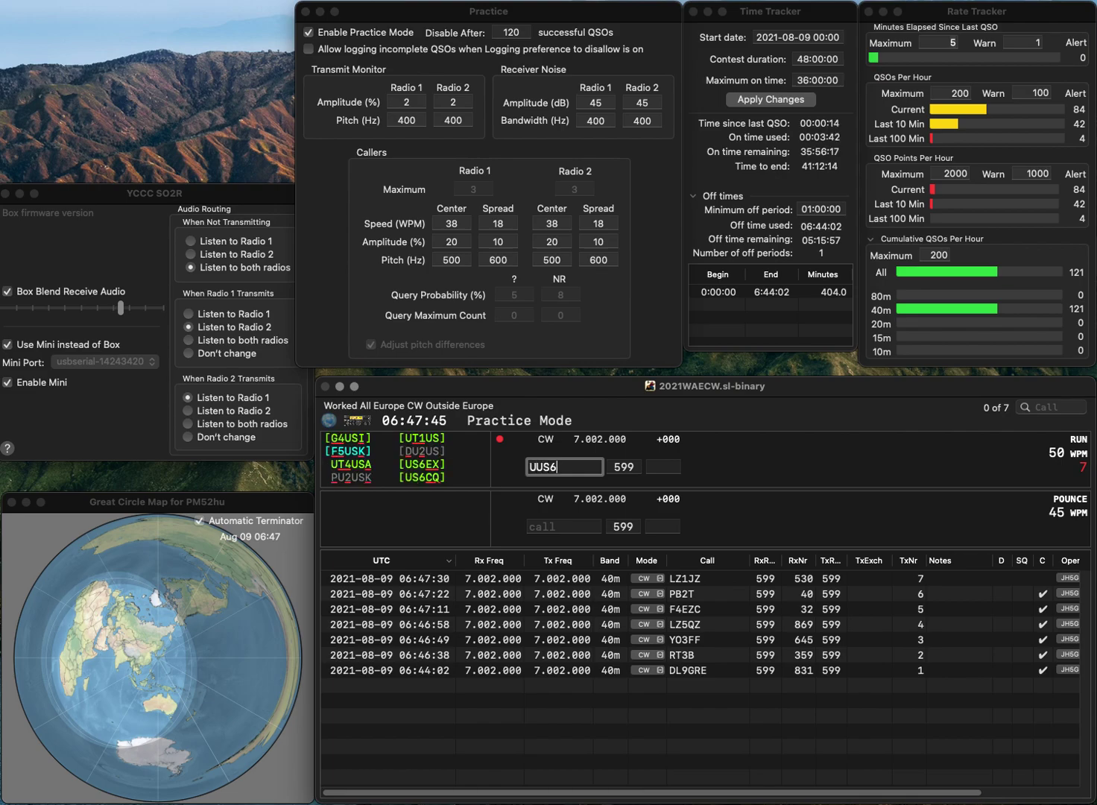
{"action": "type", "text": "S"}
{"action": "key", "text": "super+Left"}
{"action": "key", "text": "Delete"}
{"action": "key", "text": "super+Right"}
{"action": "key", "text": "Return"}
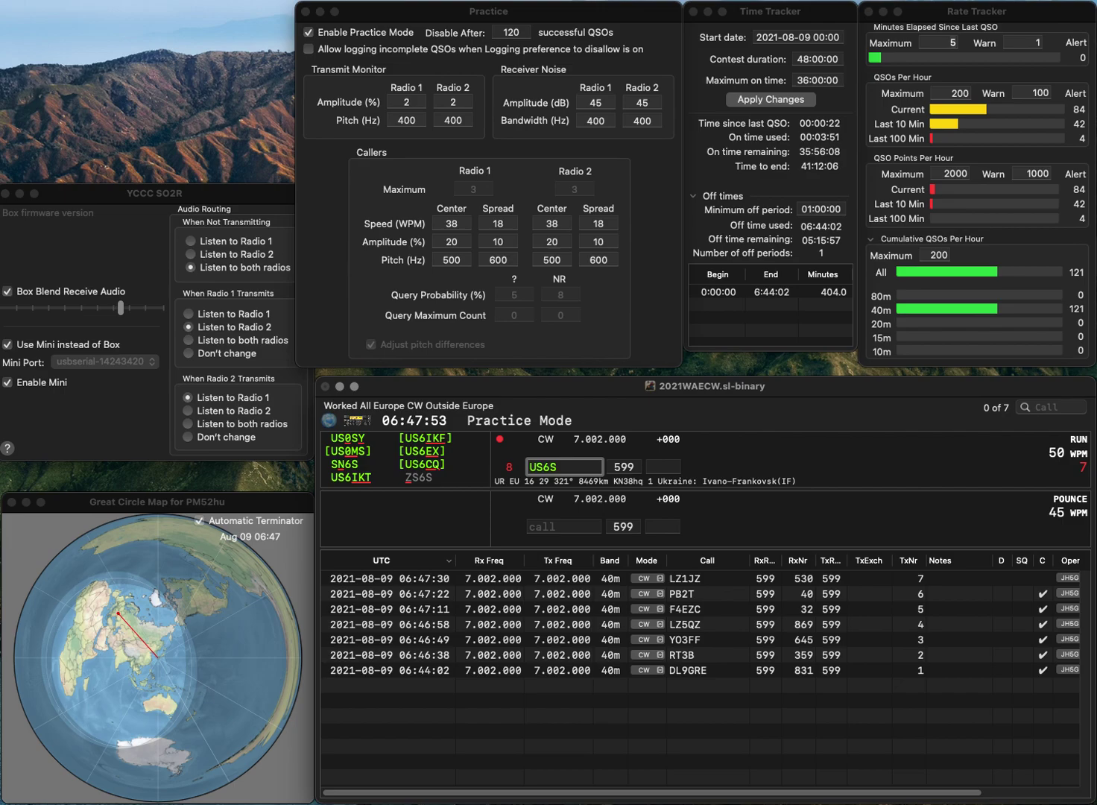
{"action": "type", "text": "KT"}
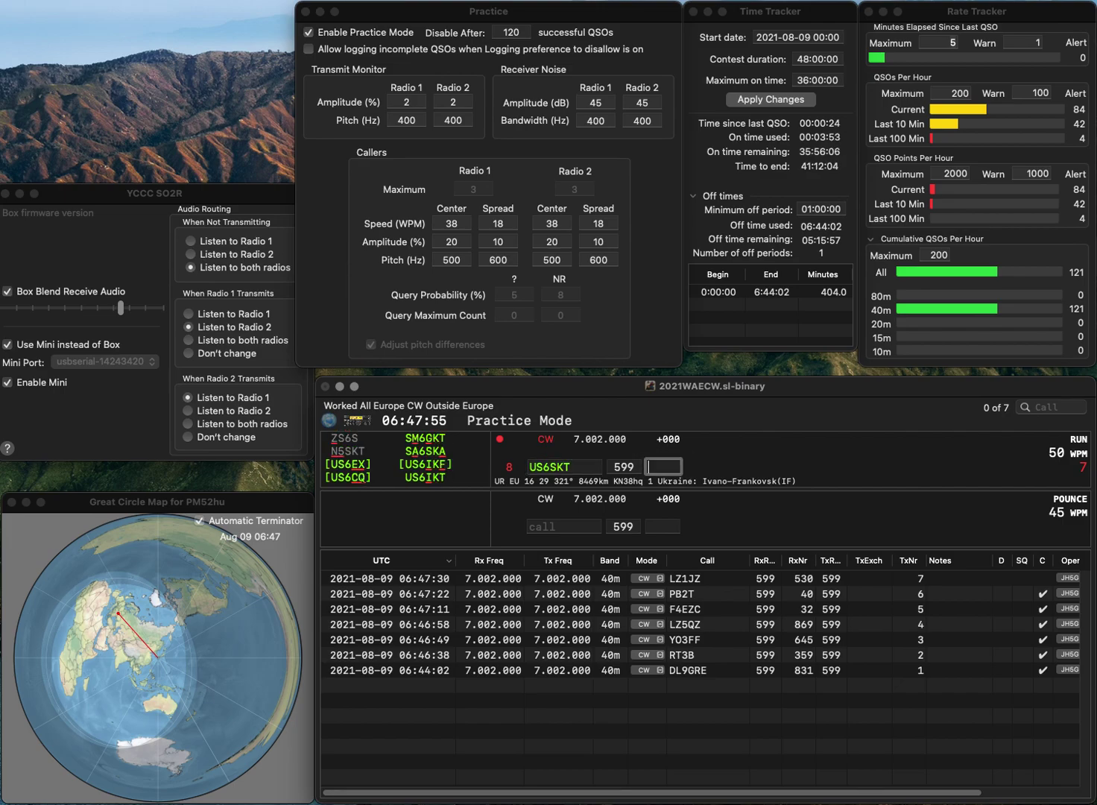
{"action": "left_click", "coordinate": [552, 467]}
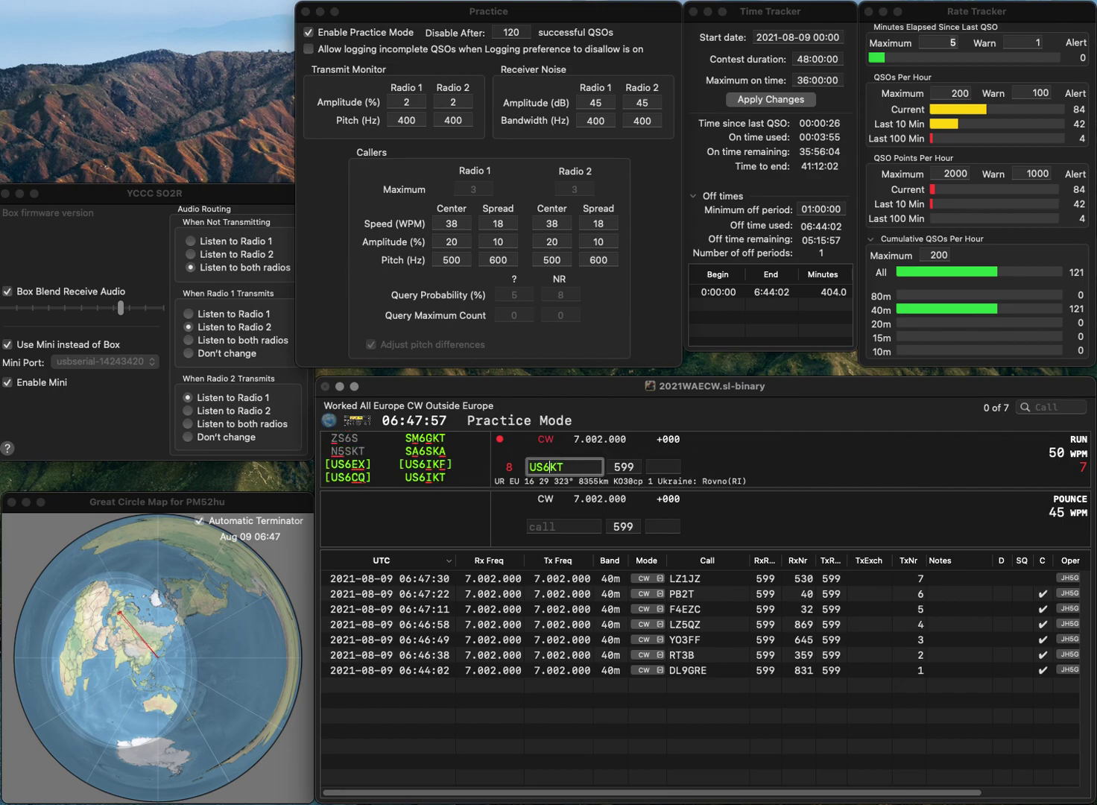
{"action": "key", "text": "BackSpace"}
{"action": "type", "text": "I"}
{"action": "key", "text": "space"}
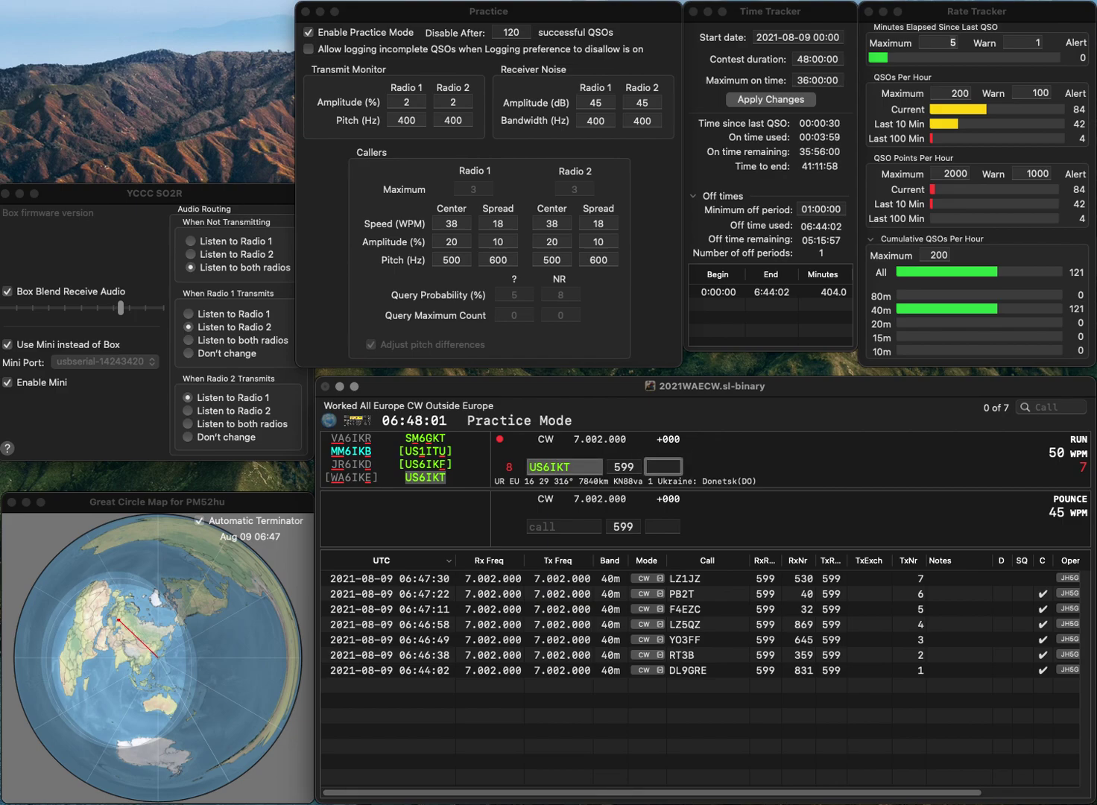
{"action": "type", "text": "71"}
{"action": "key", "text": "Return"}
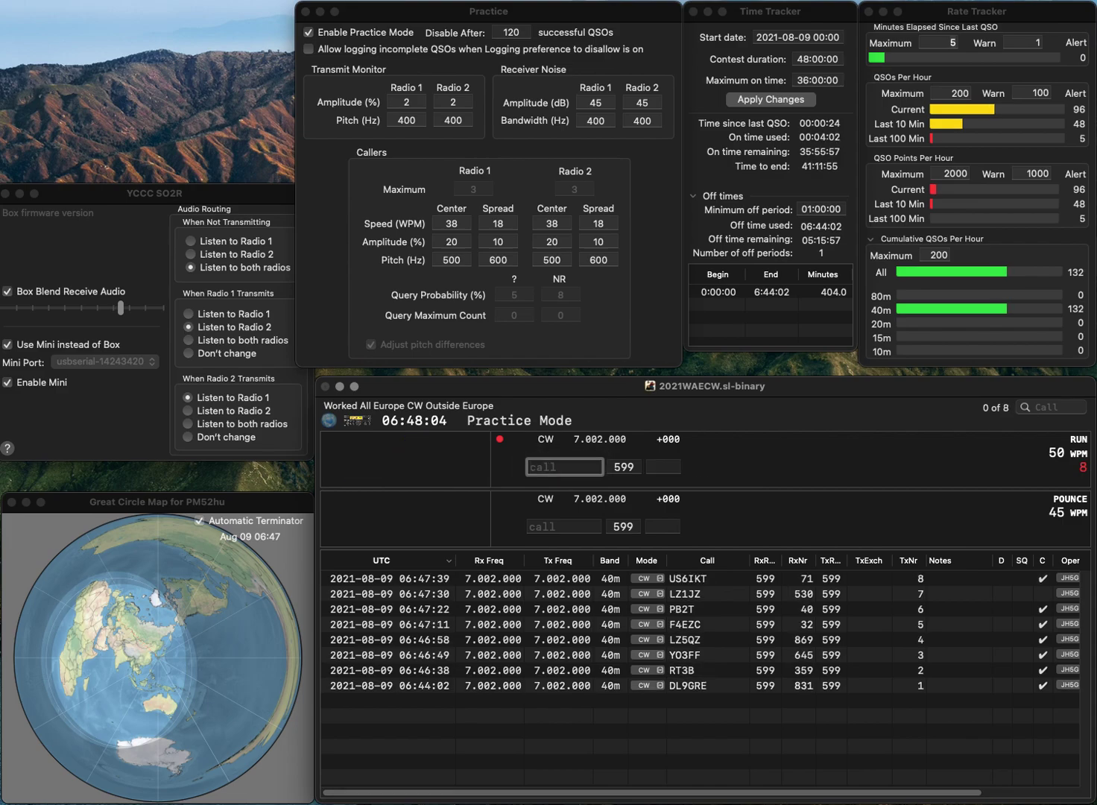
{"action": "type", "text": "9H5SN"}
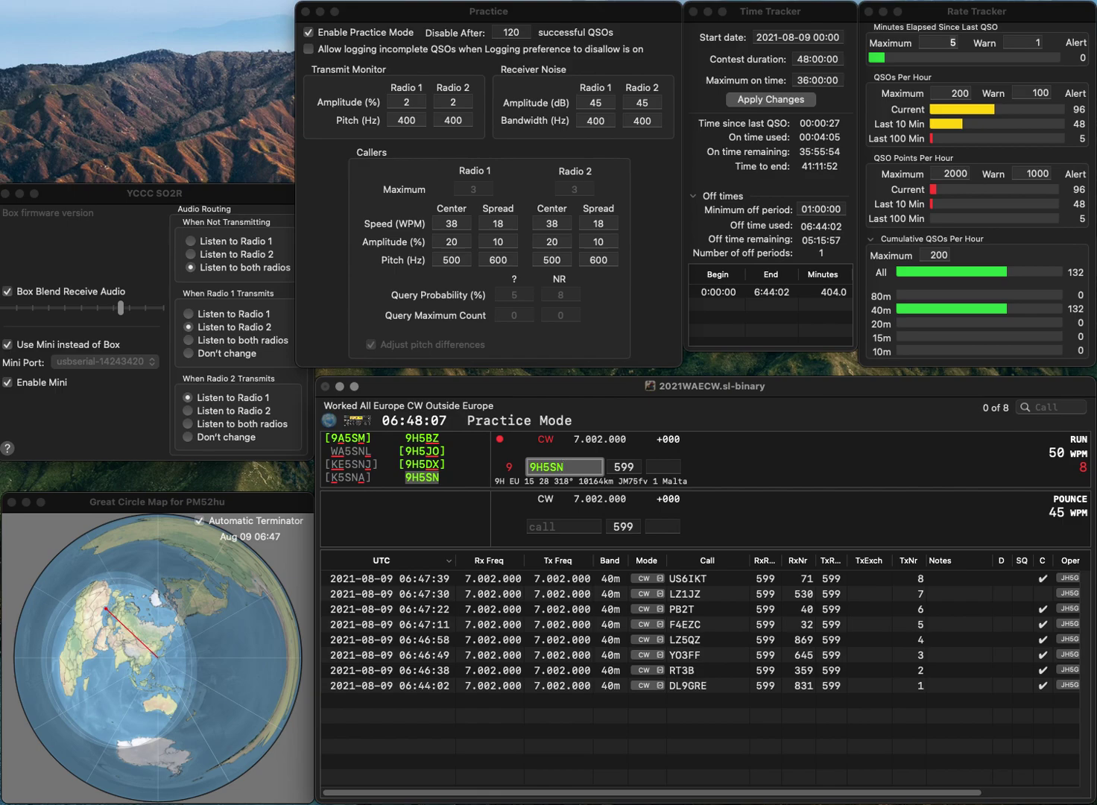
{"action": "key", "text": "space"}
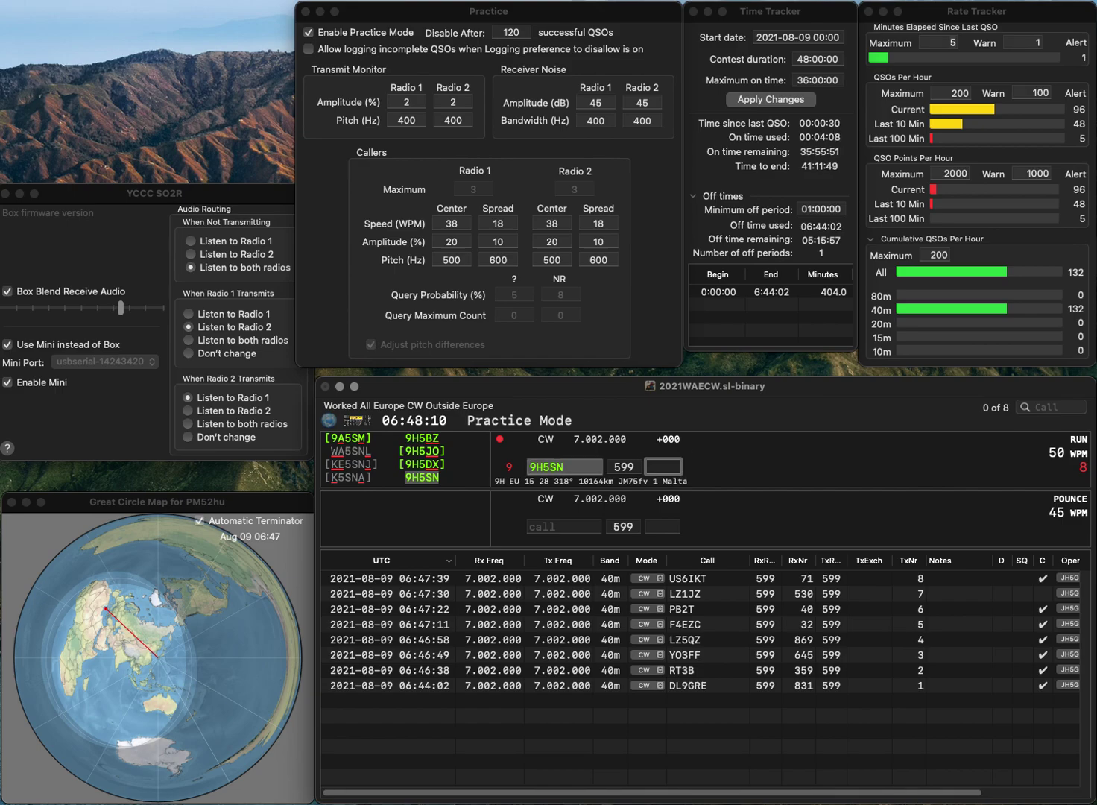
{"action": "type", "text": "970"}
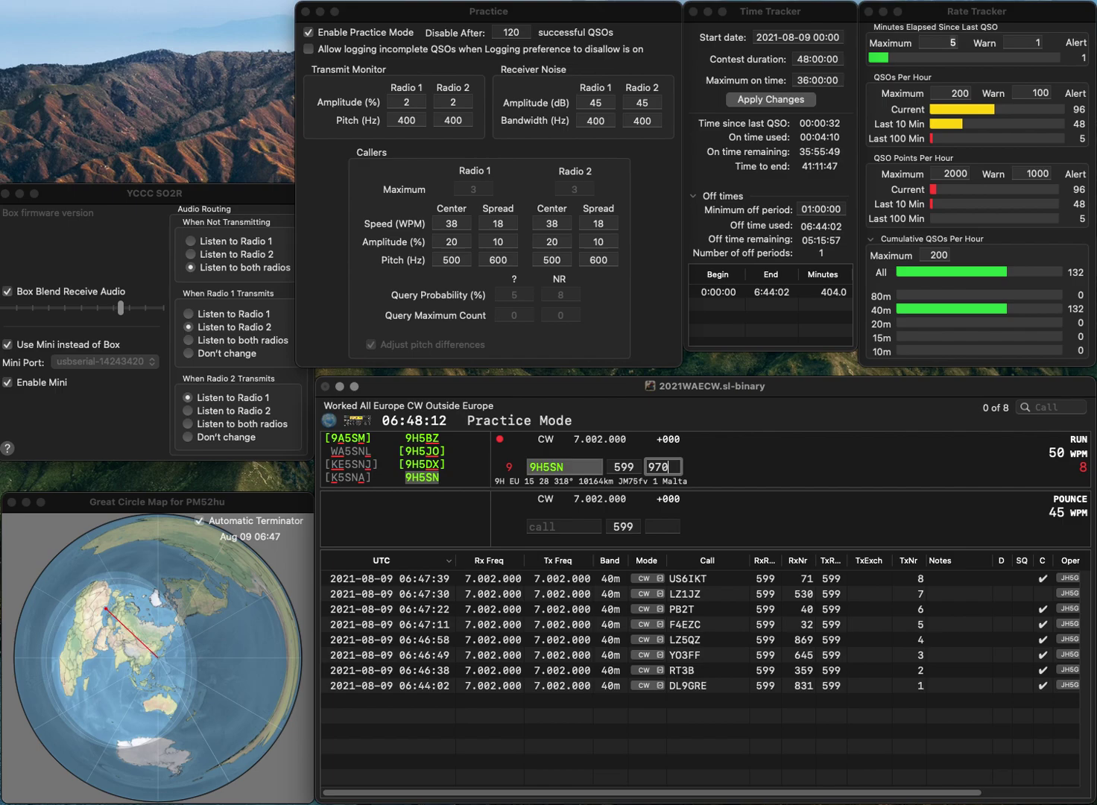
{"action": "key", "text": "Return"}
- Enter the partial call 0AZ, complete it to DL0AZ, and log the contact with received number 73
{"action": "type", "text": "0AZ"}
{"action": "key", "text": "Return"}
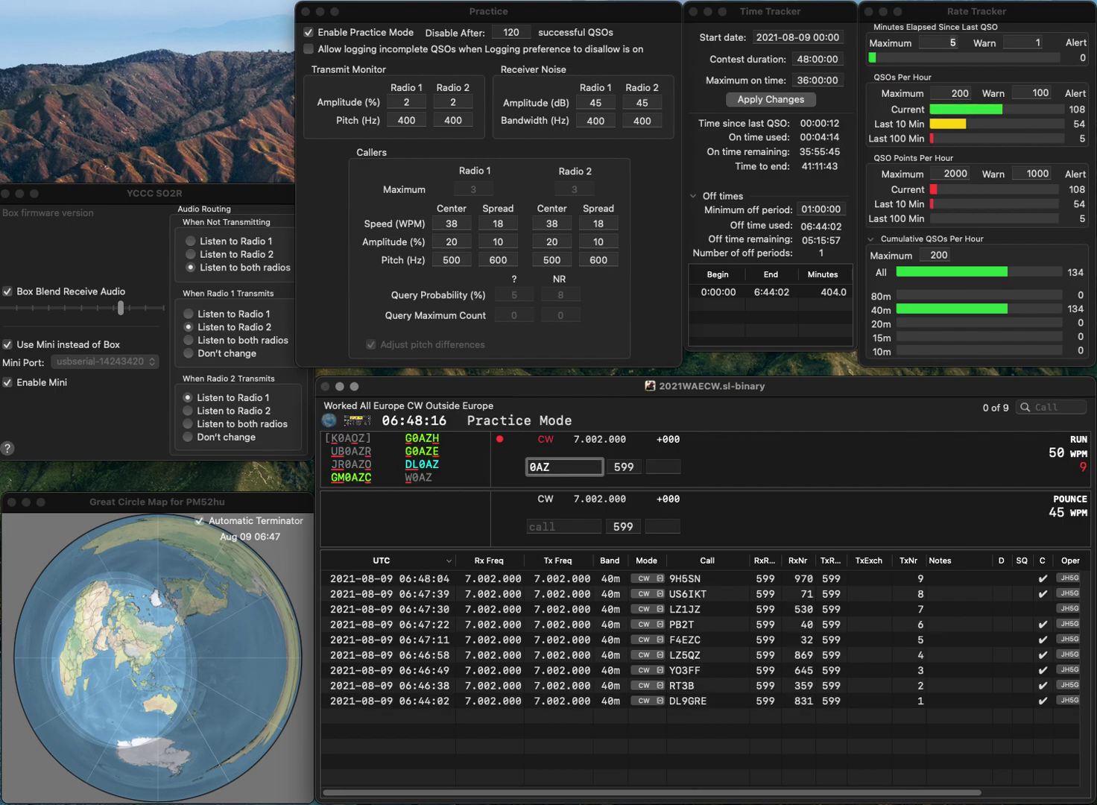
{"action": "key", "text": "Home"}
{"action": "type", "text": "DL"}
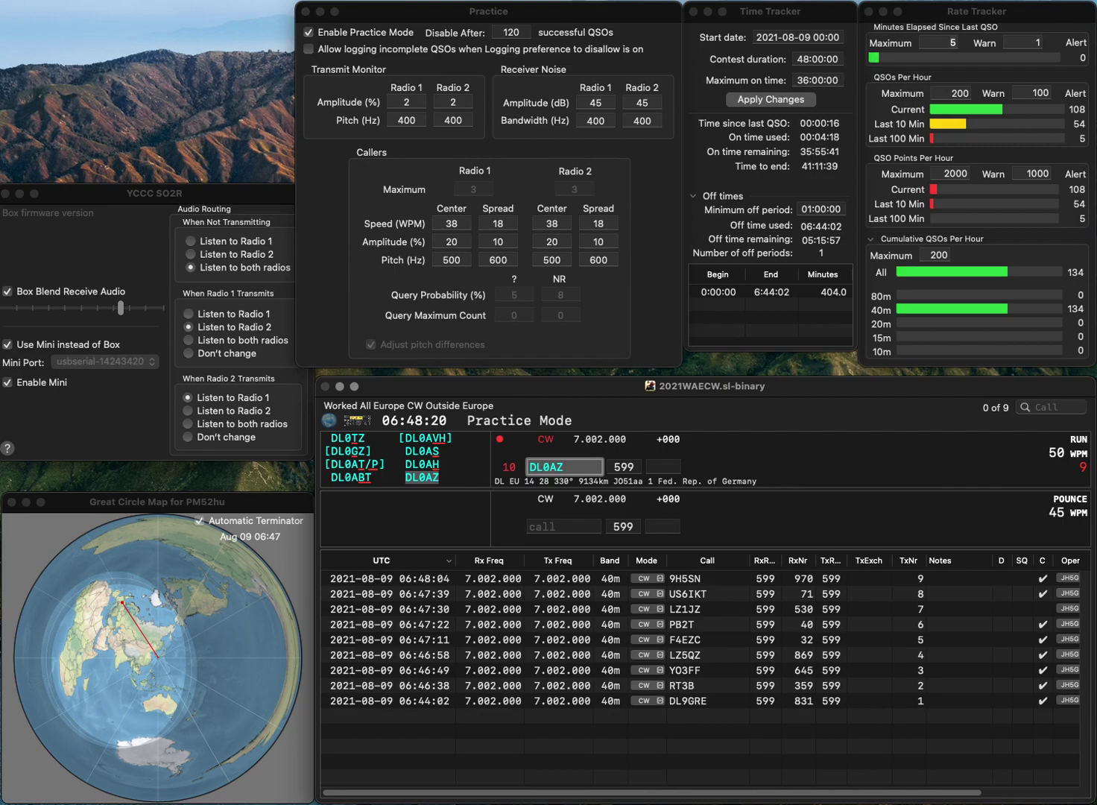
{"action": "key", "text": "Tab"}
{"action": "type", "text": "73"}
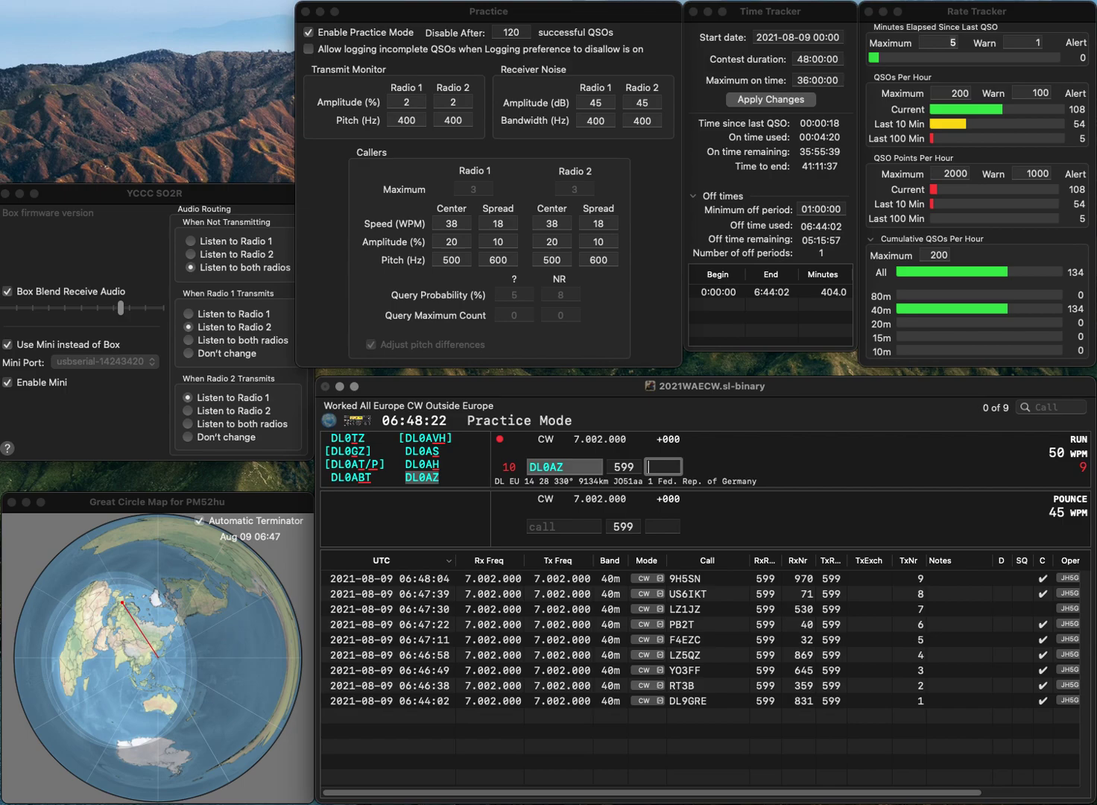
{"action": "key", "text": "Return"}
{"action": "type", "text": "IW"}
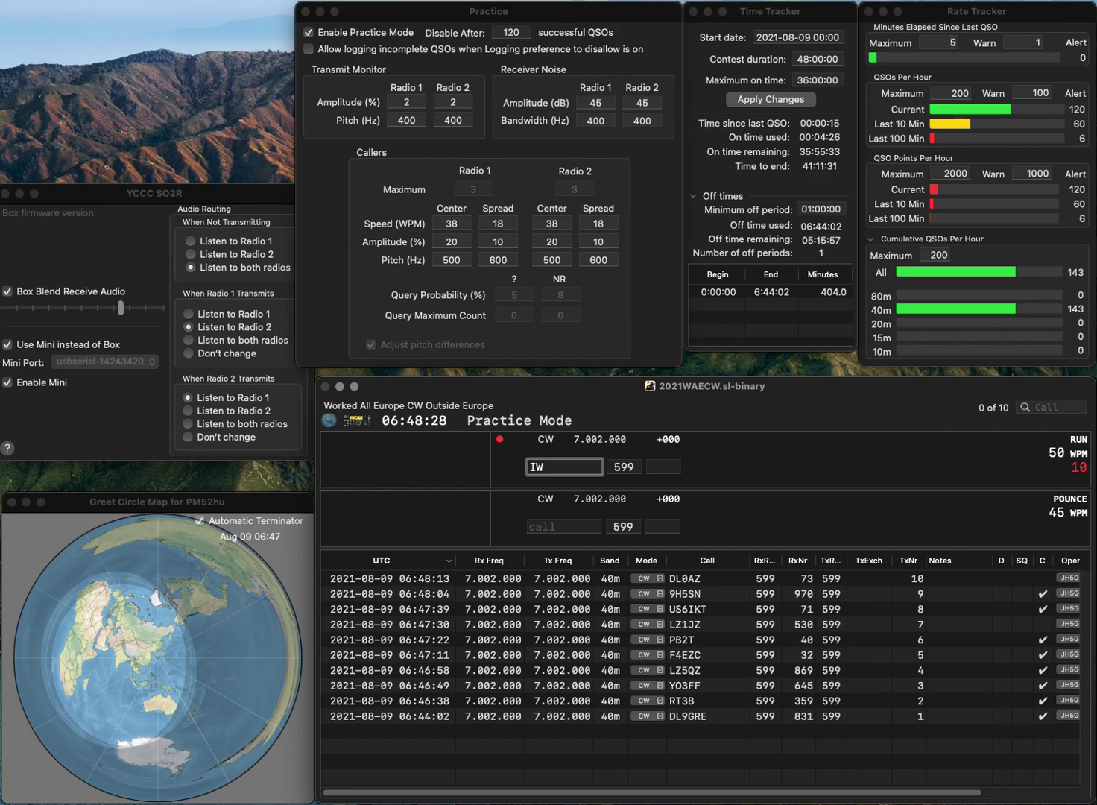
{"action": "type", "text": "3IAU"}
{"action": "key", "text": "Tab"}
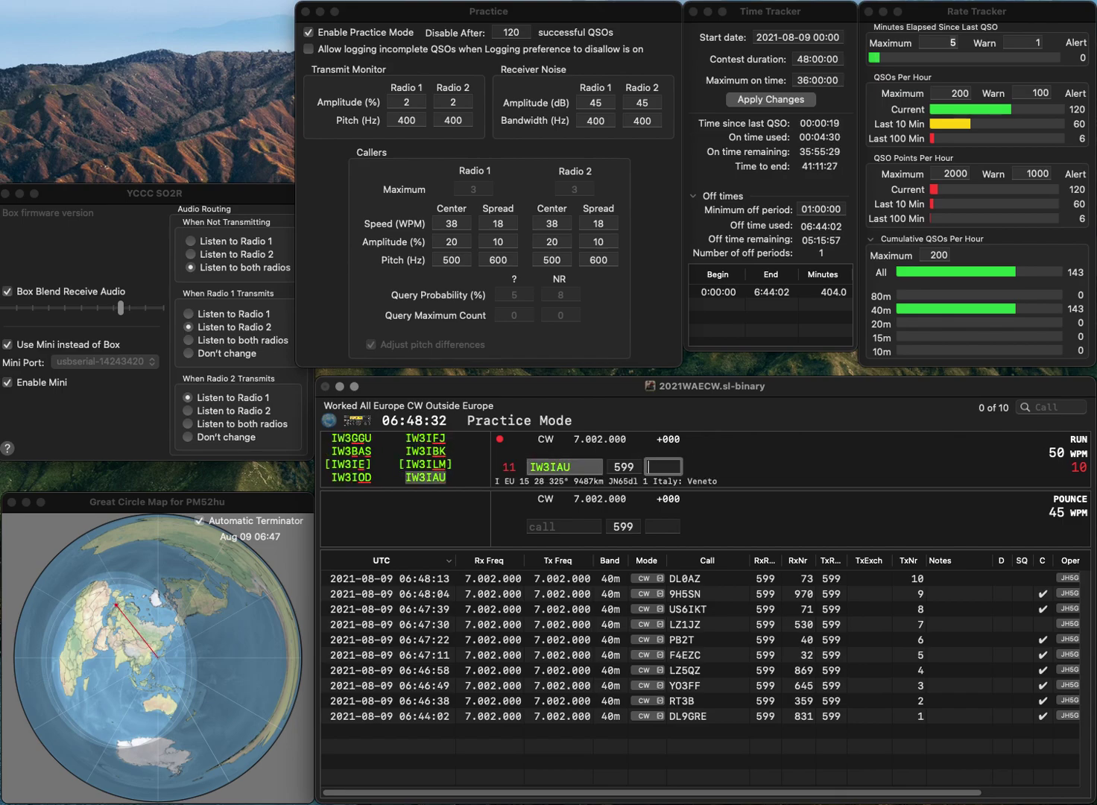
{"action": "type", "text": "513"}
{"action": "key", "text": "Return"}
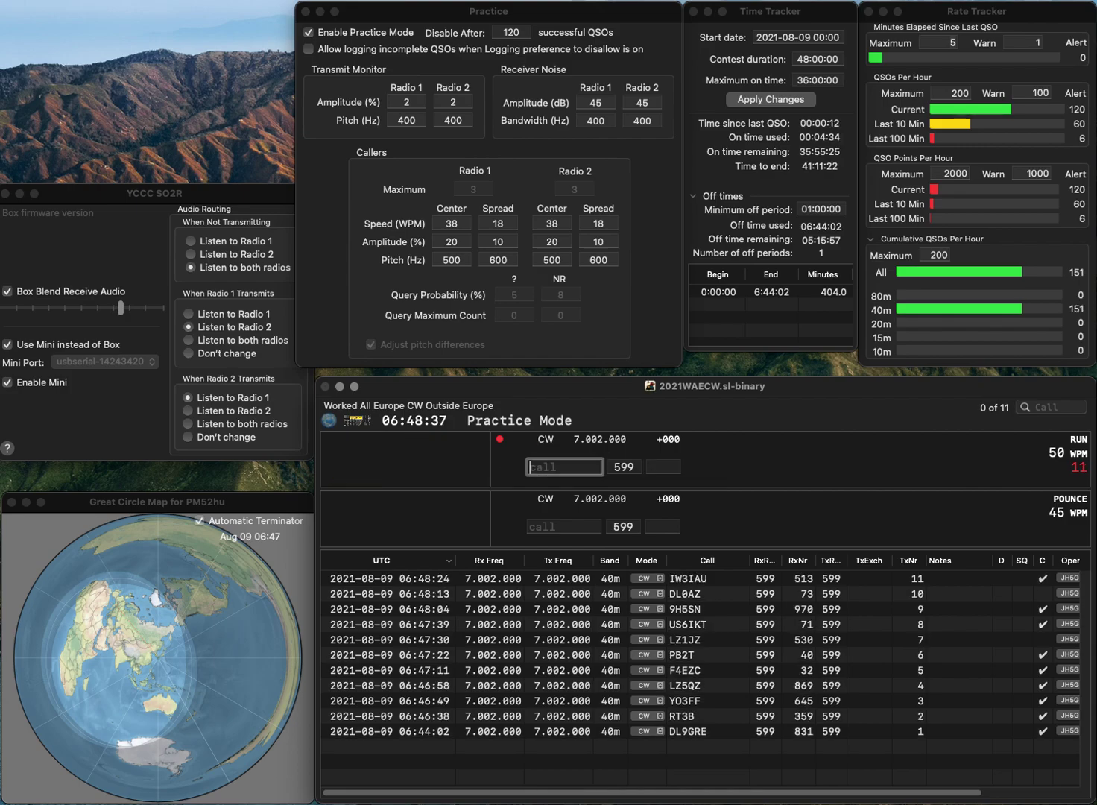
{"action": "type", "text": "OH2KW"}
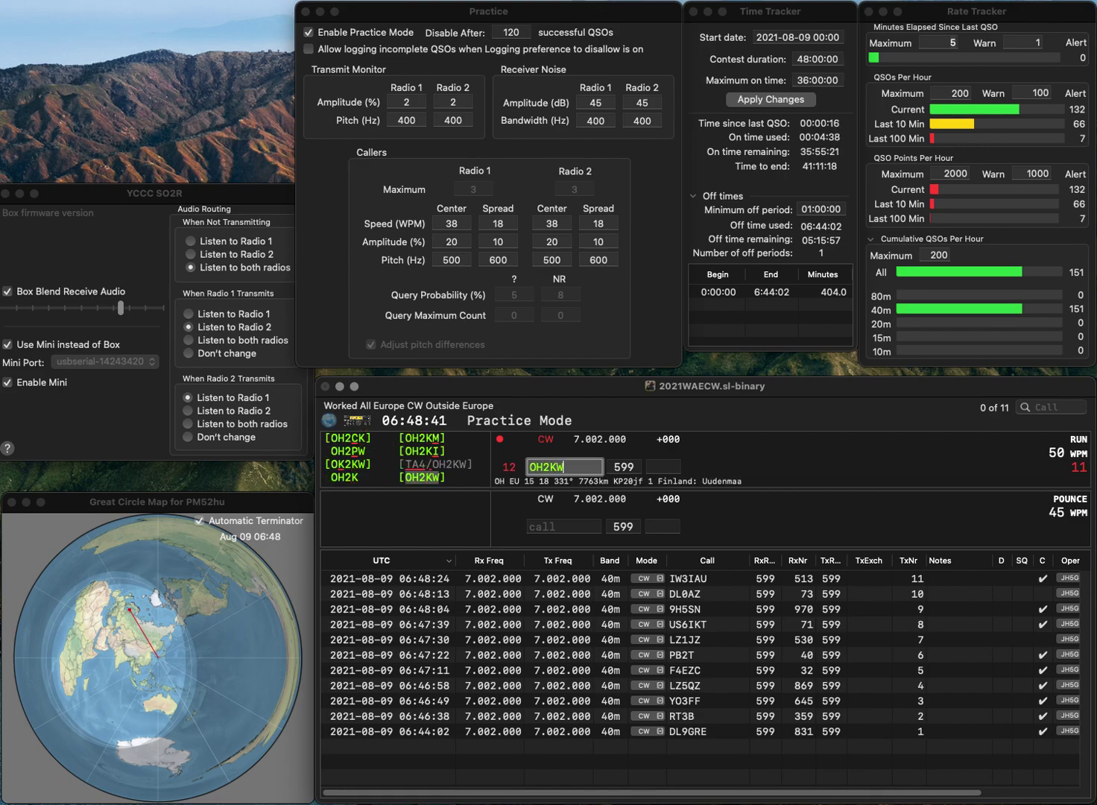
{"action": "key", "text": "space"}
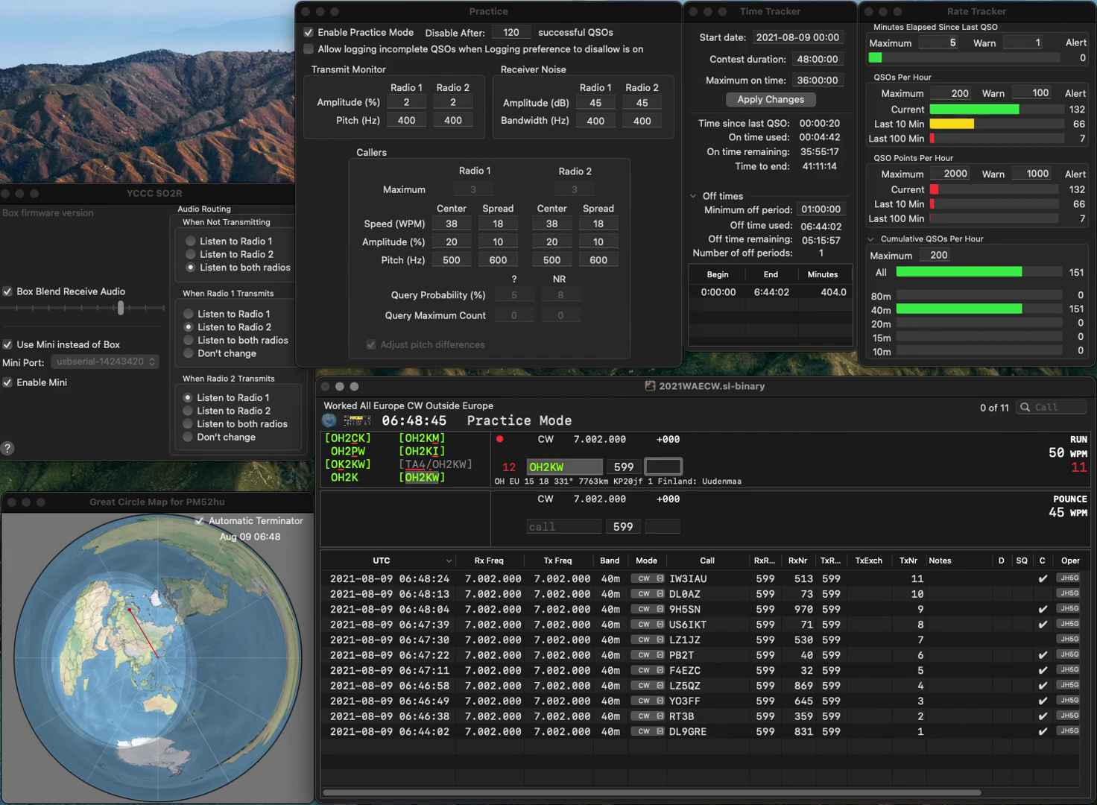
{"action": "type", "text": "494"}
{"action": "key", "text": "Return"}
- Enter the call L800RAN, correct it to R800RAN, and log the contact with received number 440
{"action": "type", "text": "L800RAN"}
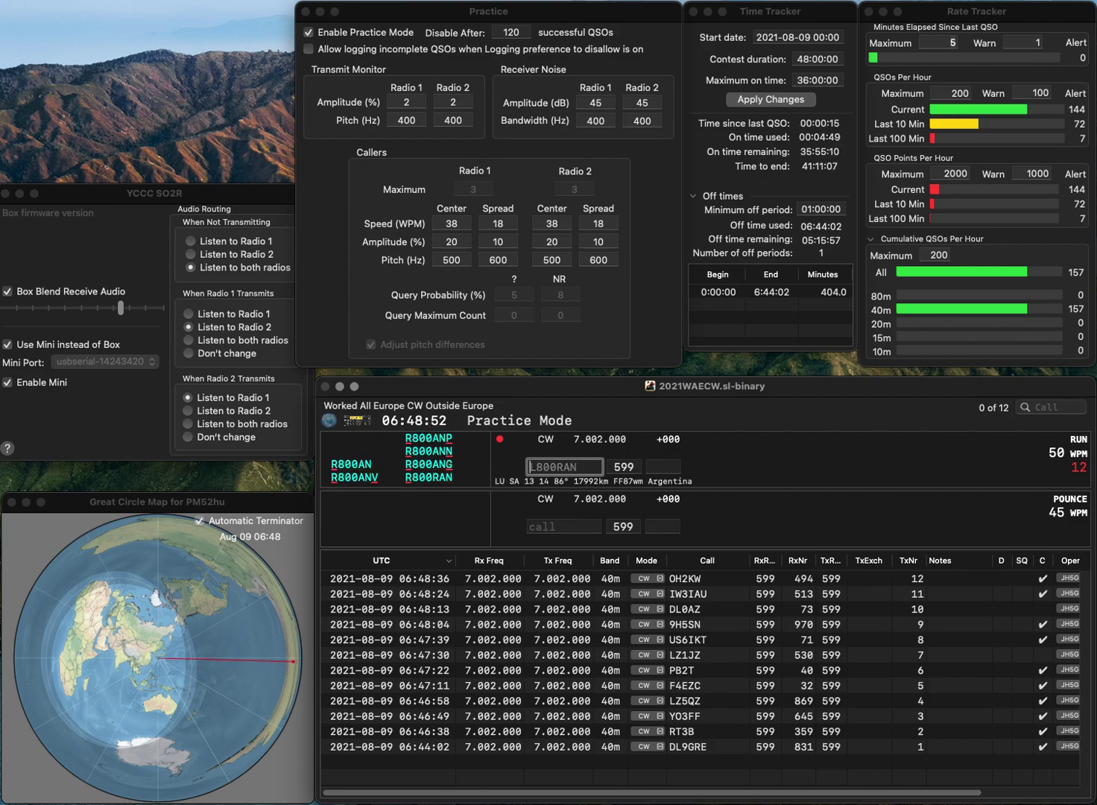
{"action": "key", "text": "Down"}
{"action": "key", "text": "space"}
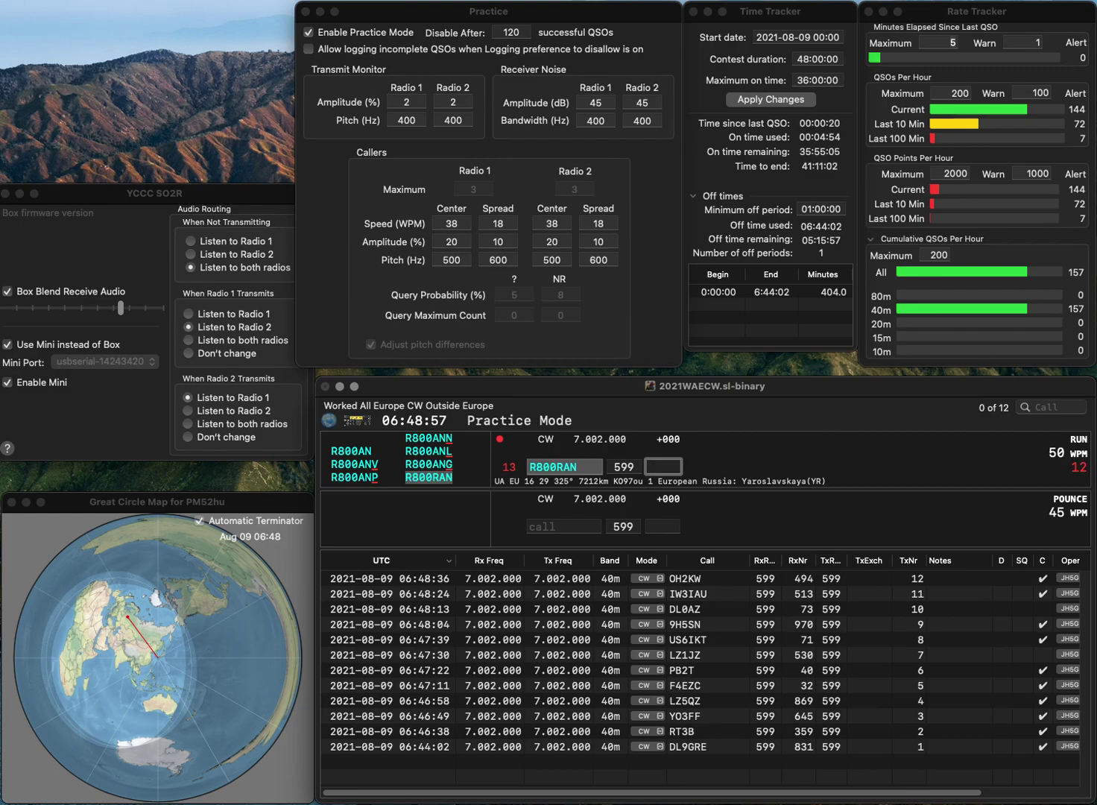
{"action": "type", "text": "440"}
{"action": "key", "text": "Return"}
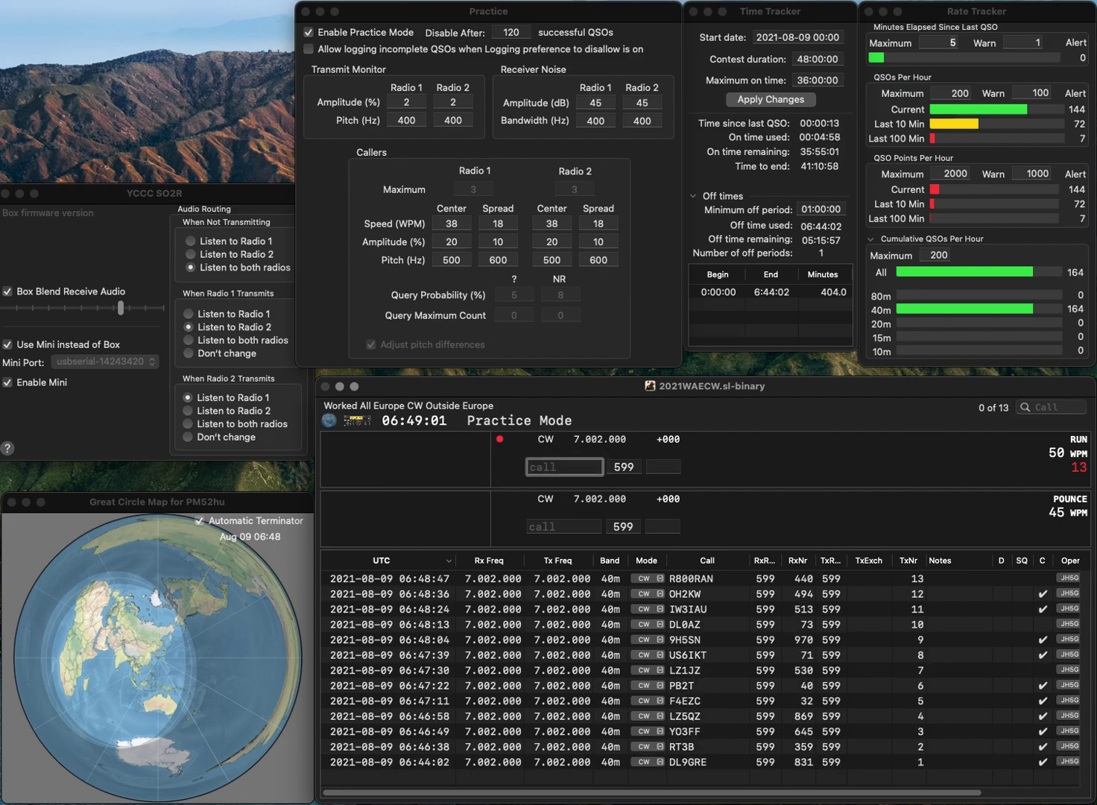
{"action": "type", "text": "GW6P"}
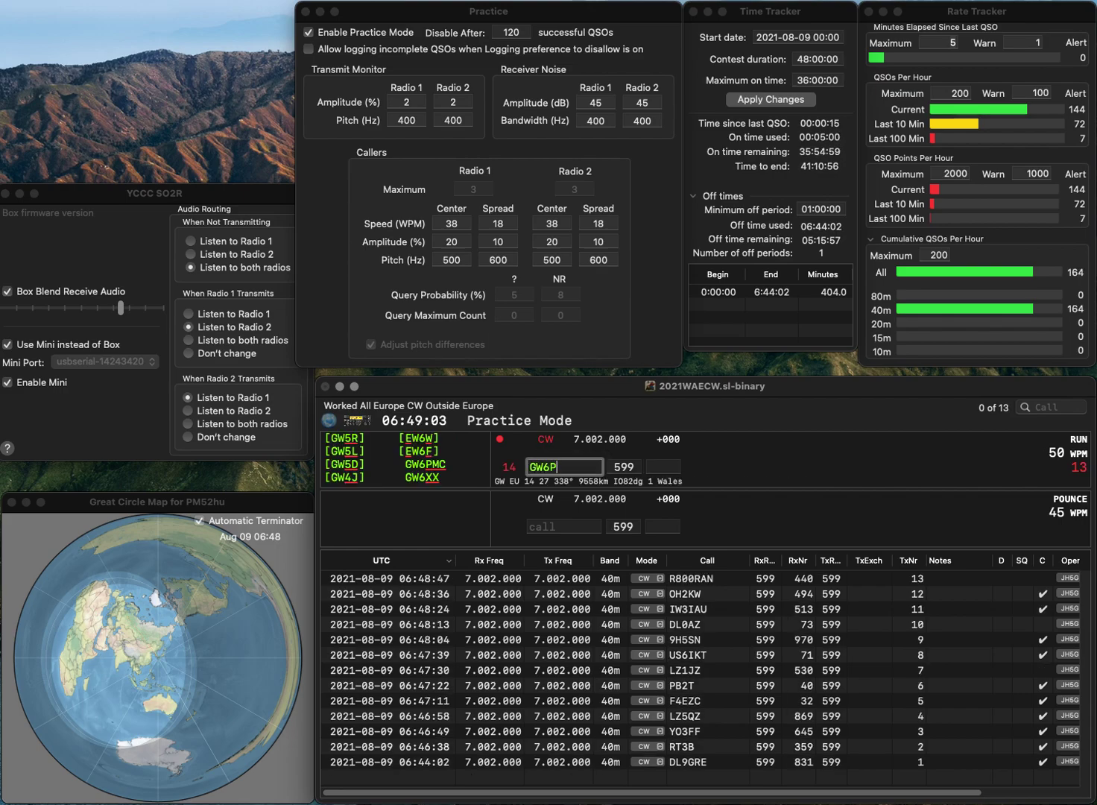
{"action": "type", "text": "MC"}
{"action": "key", "text": "Tab"}
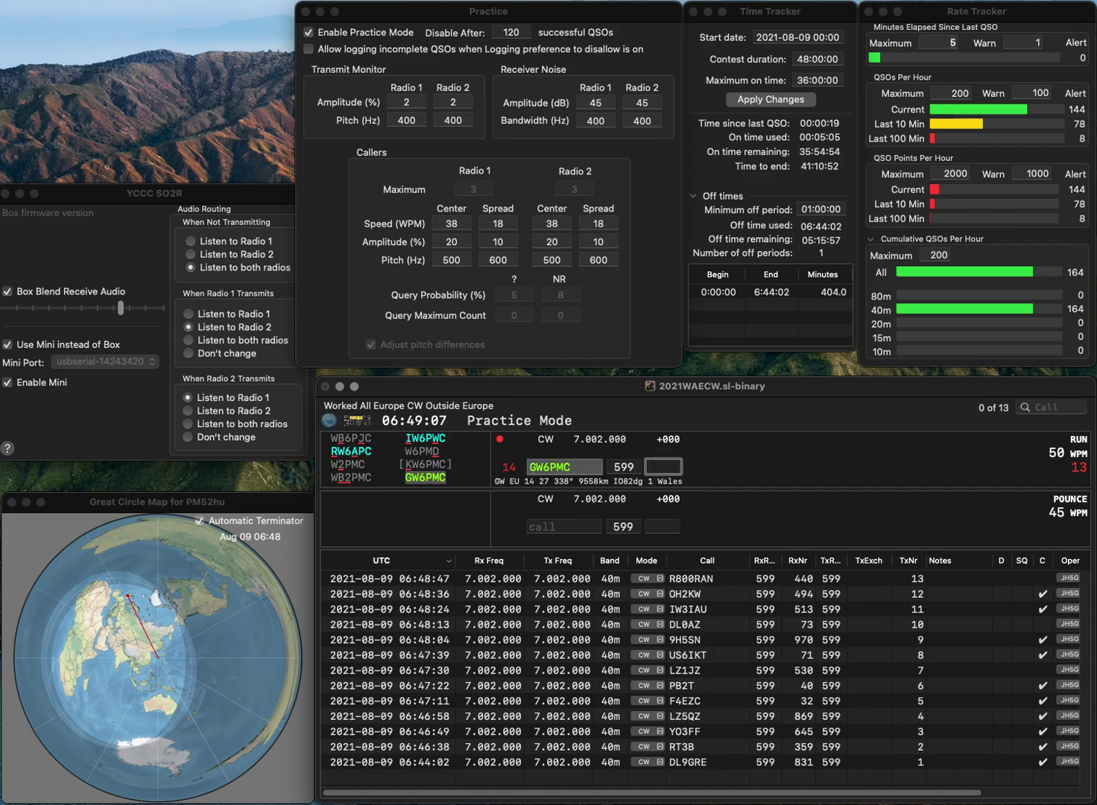
{"action": "type", "text": "921"}
{"action": "key", "text": "Return"}
{"action": "type", "text": "EA"}
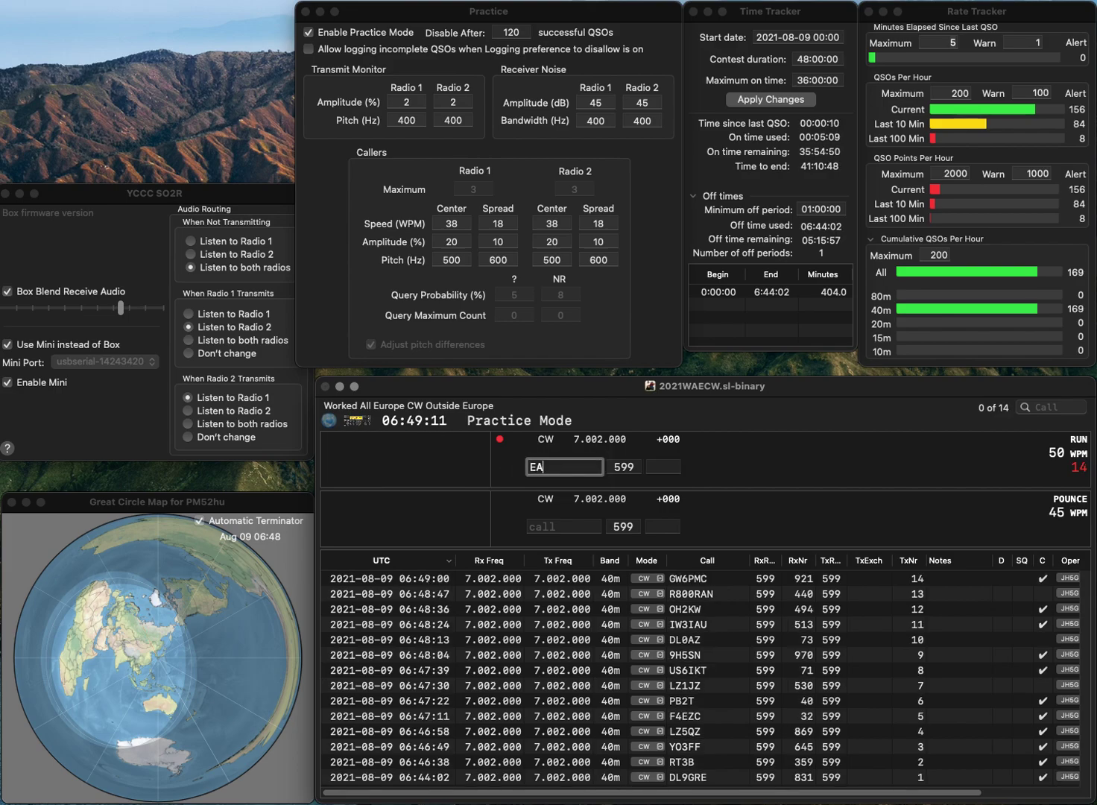
{"action": "type", "text": "3KT"}
{"action": "key", "text": "Tab"}
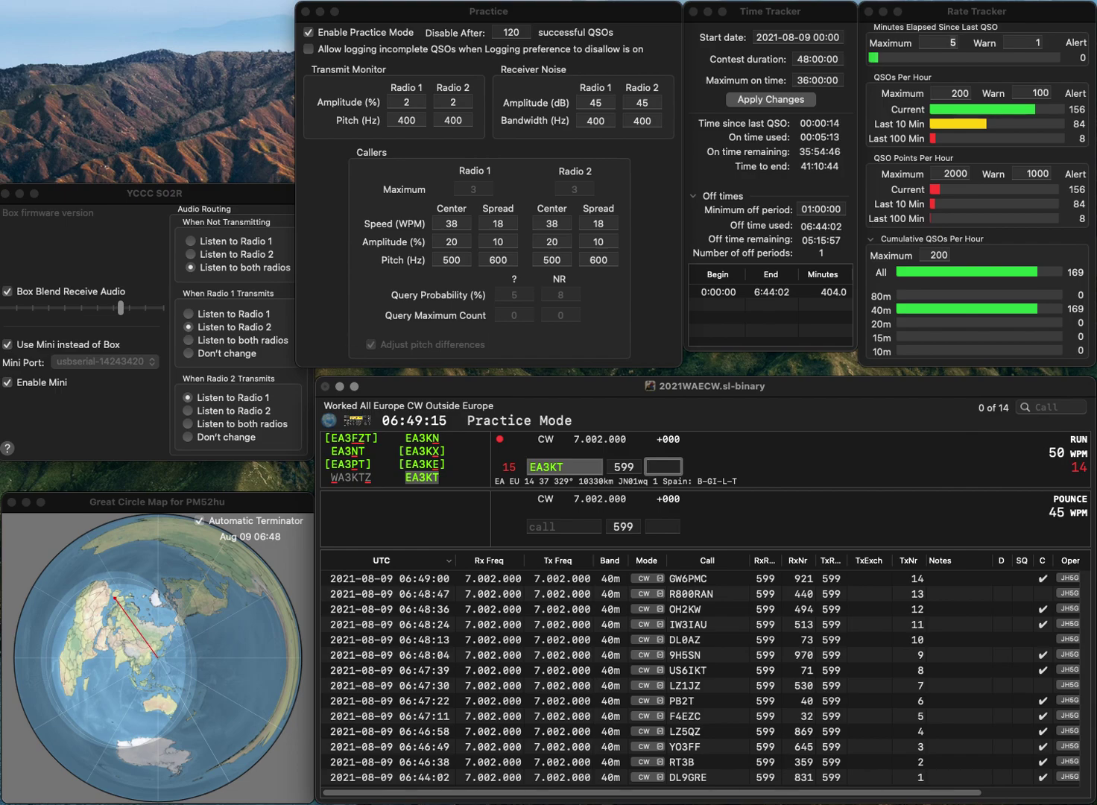
{"action": "type", "text": "48"}
{"action": "key", "text": "Return"}
{"action": "type", "text": "F8AKC"}
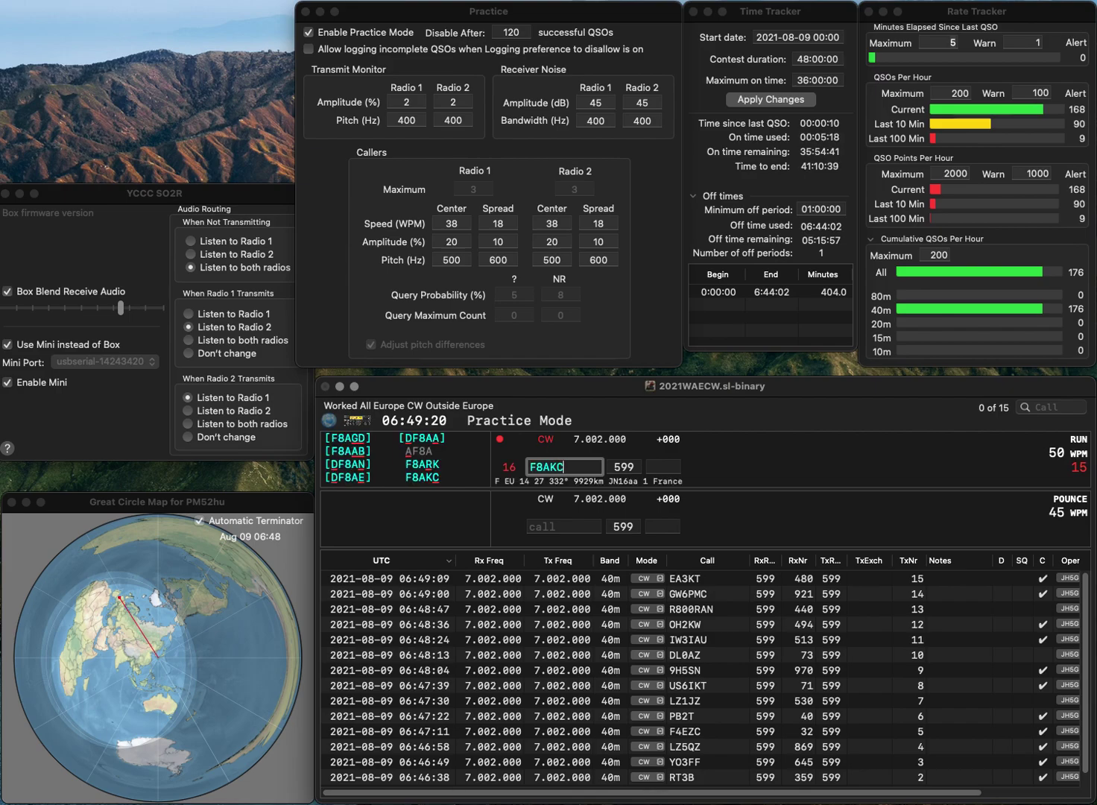
{"action": "key", "text": "Return"}
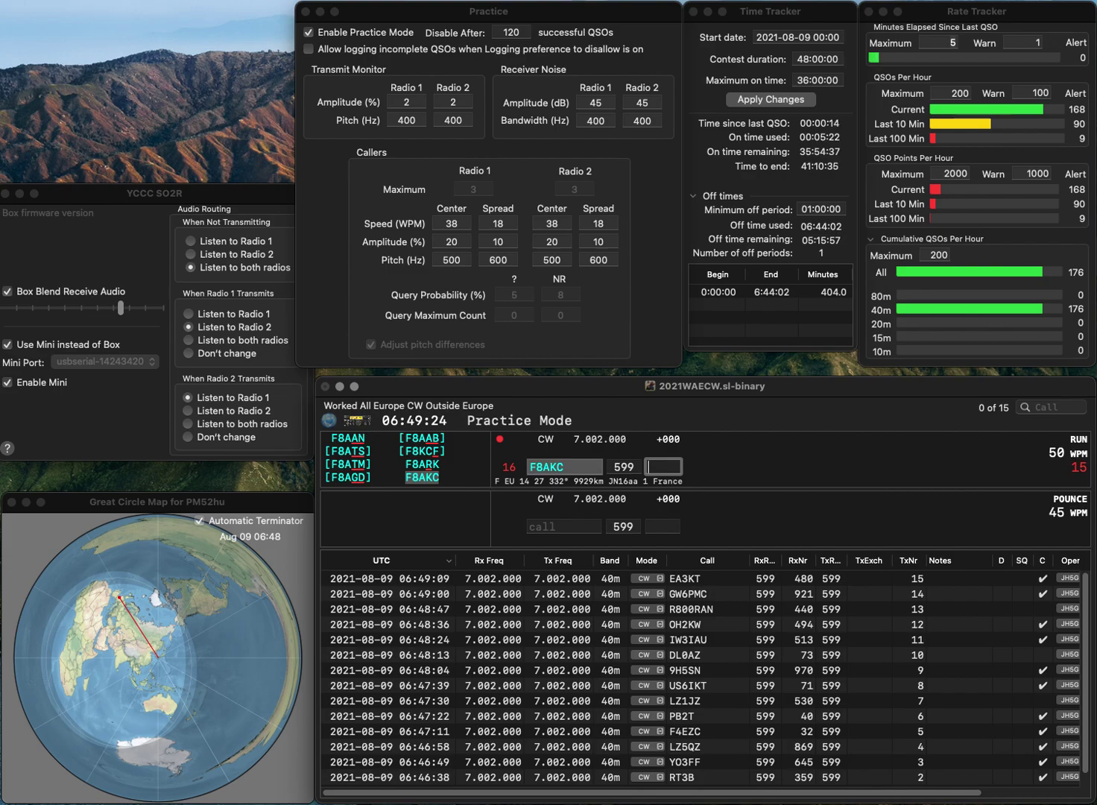
{"action": "type", "text": "761"}
{"action": "key", "text": "Return"}
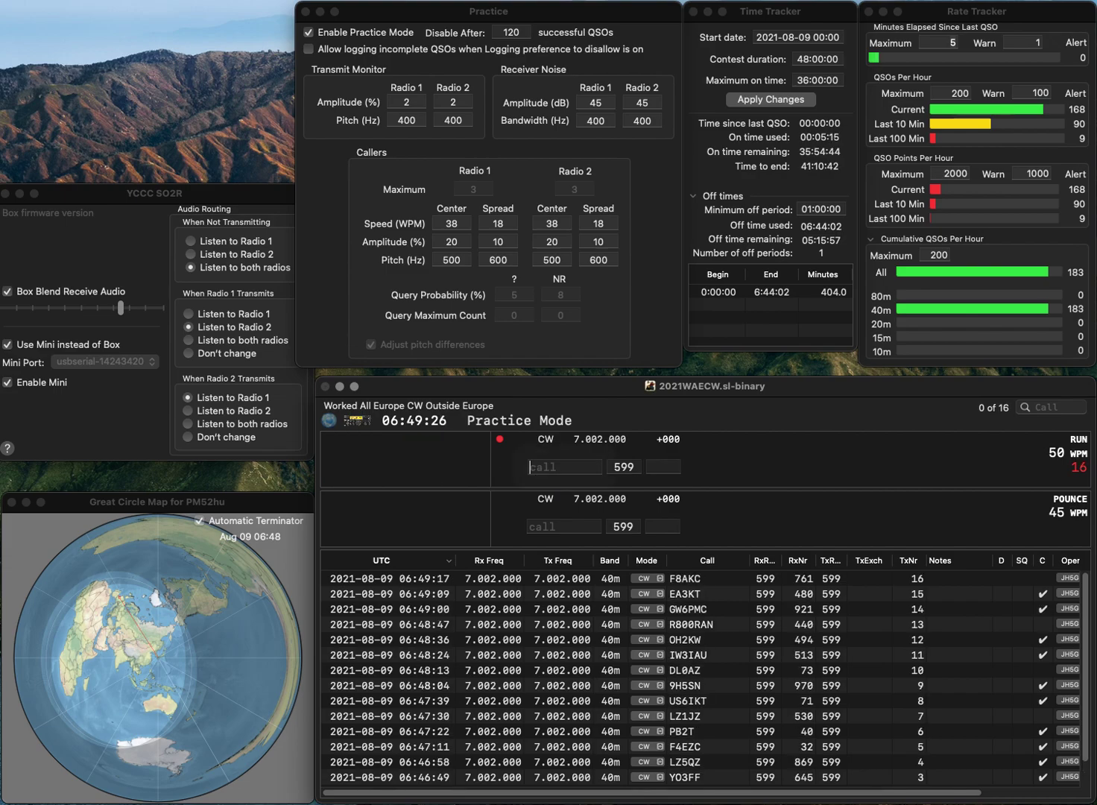
{"action": "type", "text": "M0GQB"}
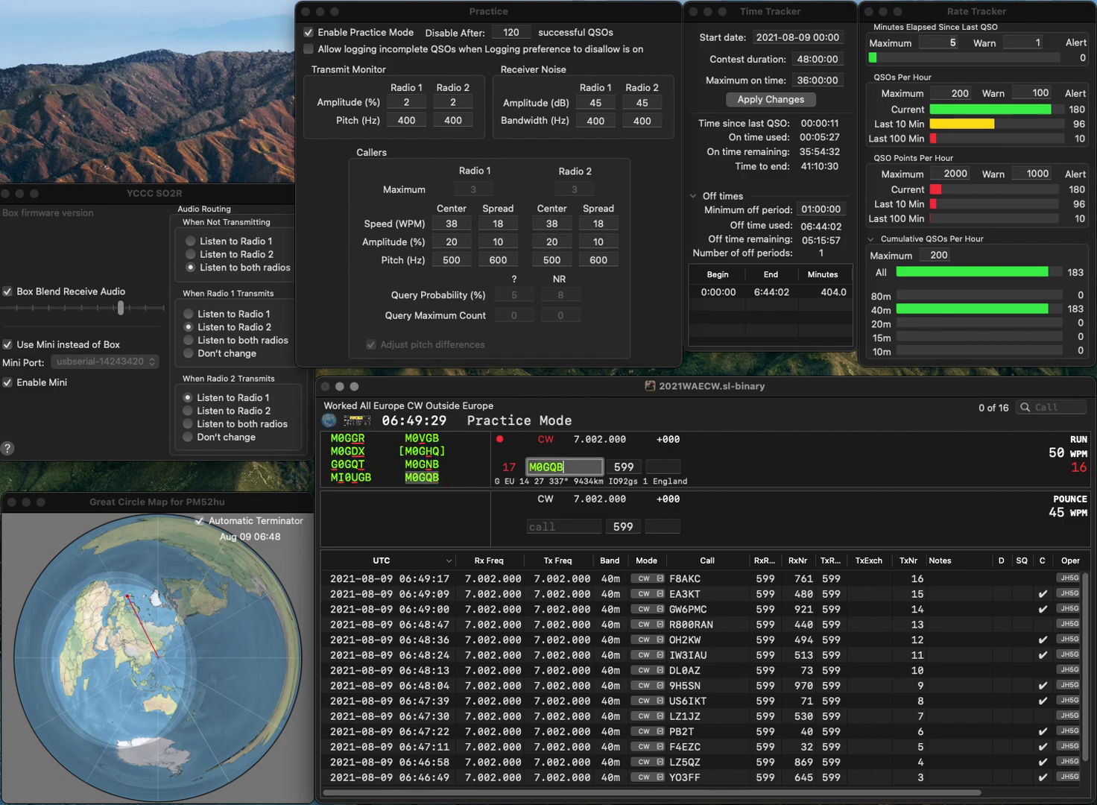
{"action": "key", "text": "Return"}
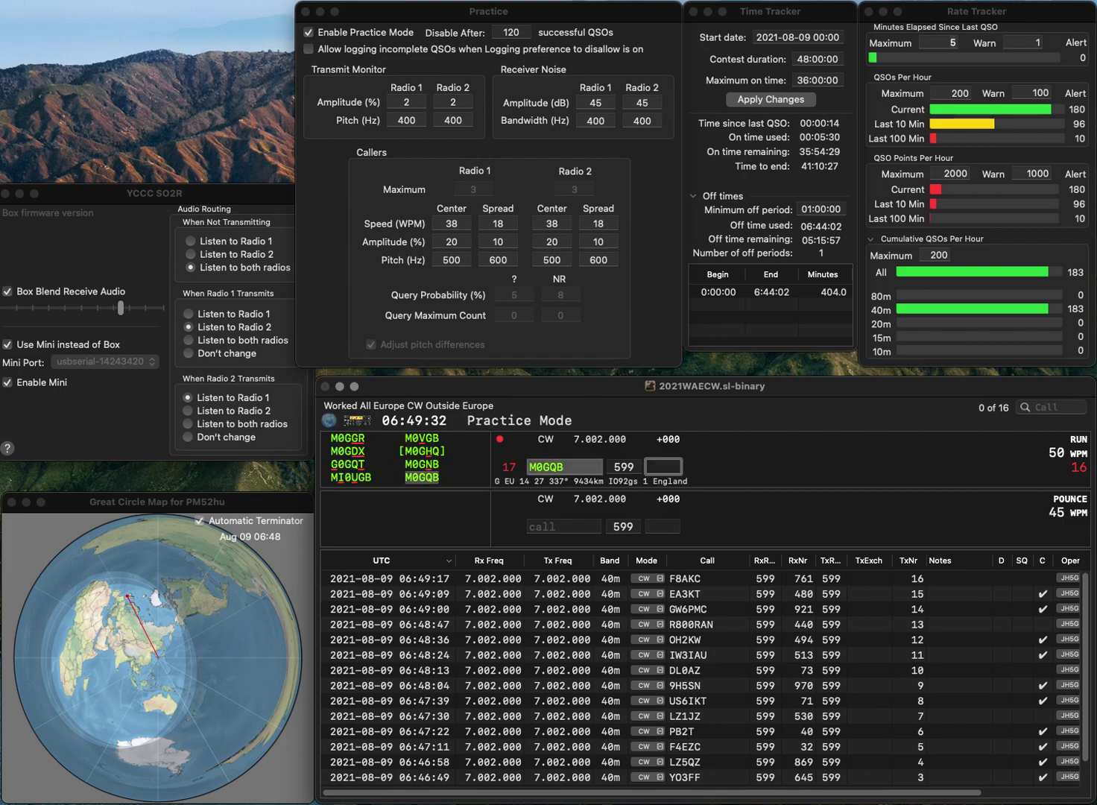
{"action": "type", "text": "755"}
{"action": "key", "text": "Return"}
{"action": "type", "text": "EA"}
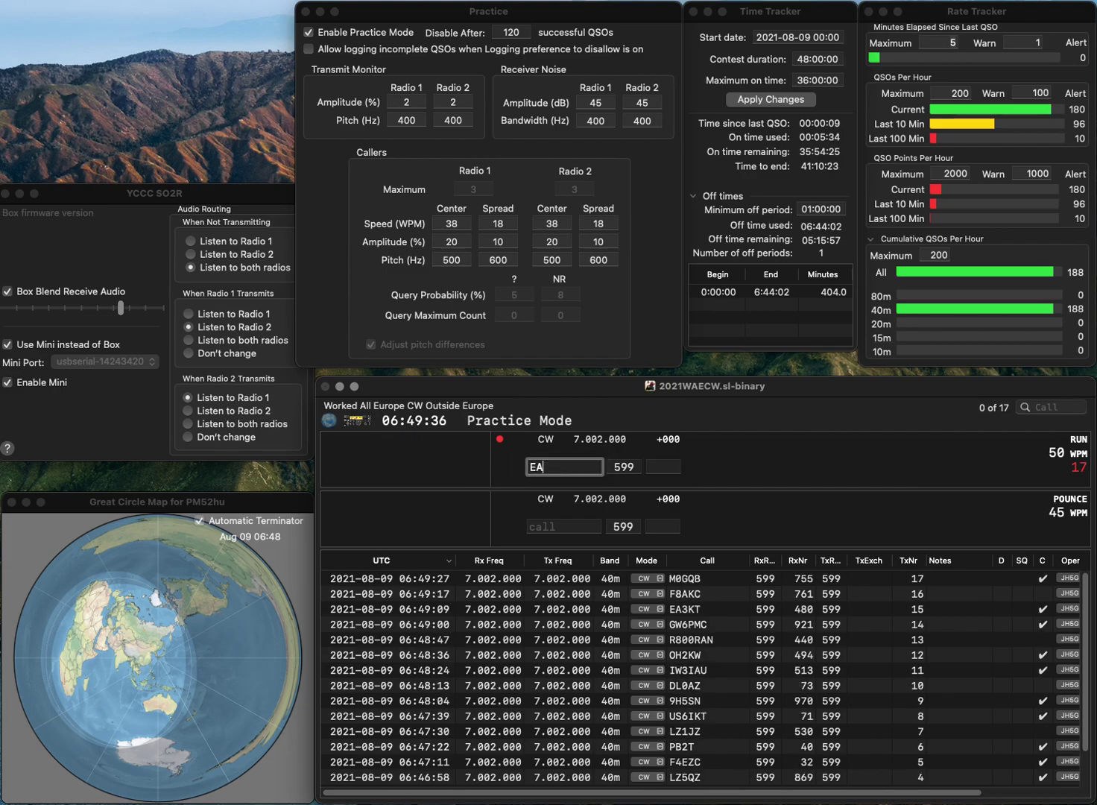
{"action": "type", "text": "5JN"}
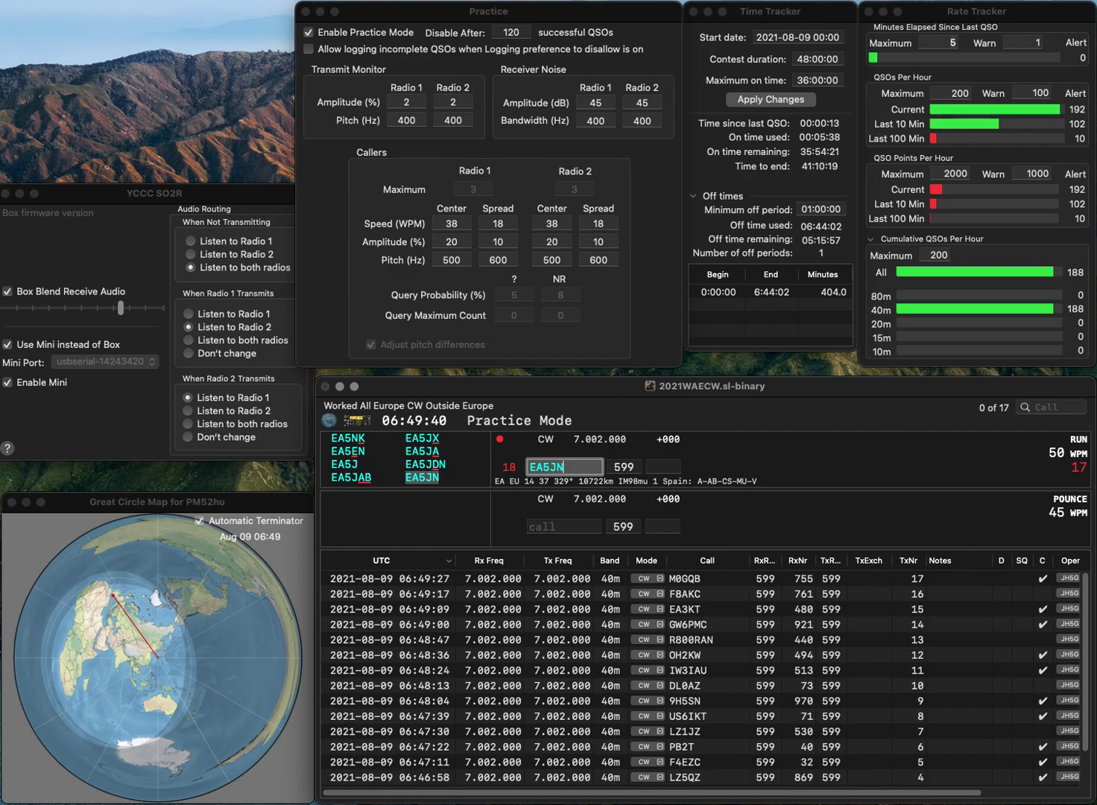
{"action": "key", "text": "Return"}
{"action": "type", "text": "933"}
{"action": "key", "text": "Return"}
{"action": "type", "text": "F1DUZ"}
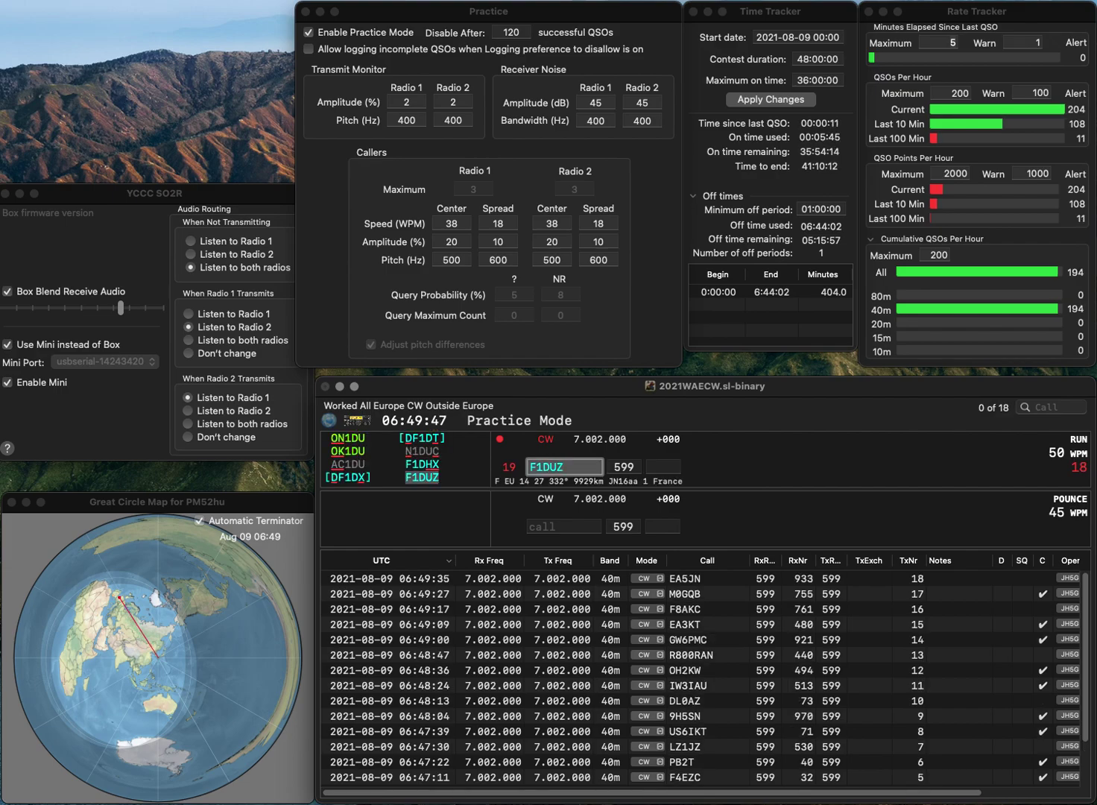
{"action": "key", "text": "space"}
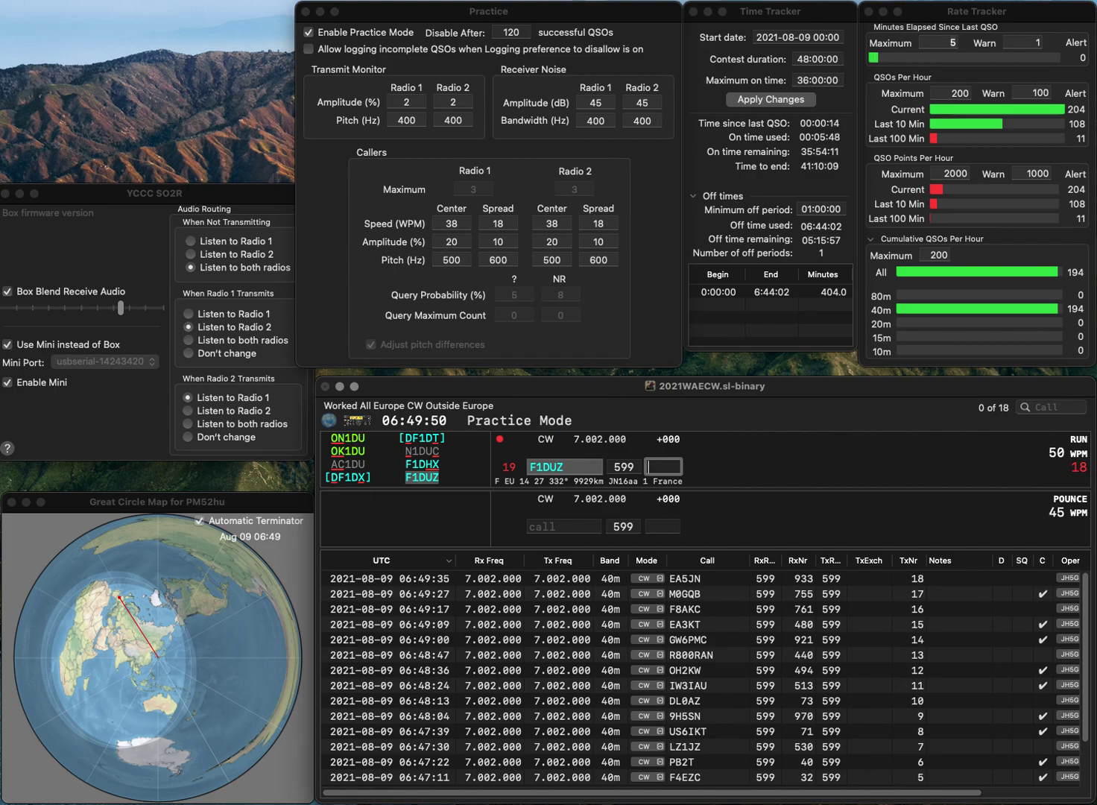
{"action": "type", "text": "937"}
{"action": "key", "text": "Return"}
{"action": "type", "text": "US0"}
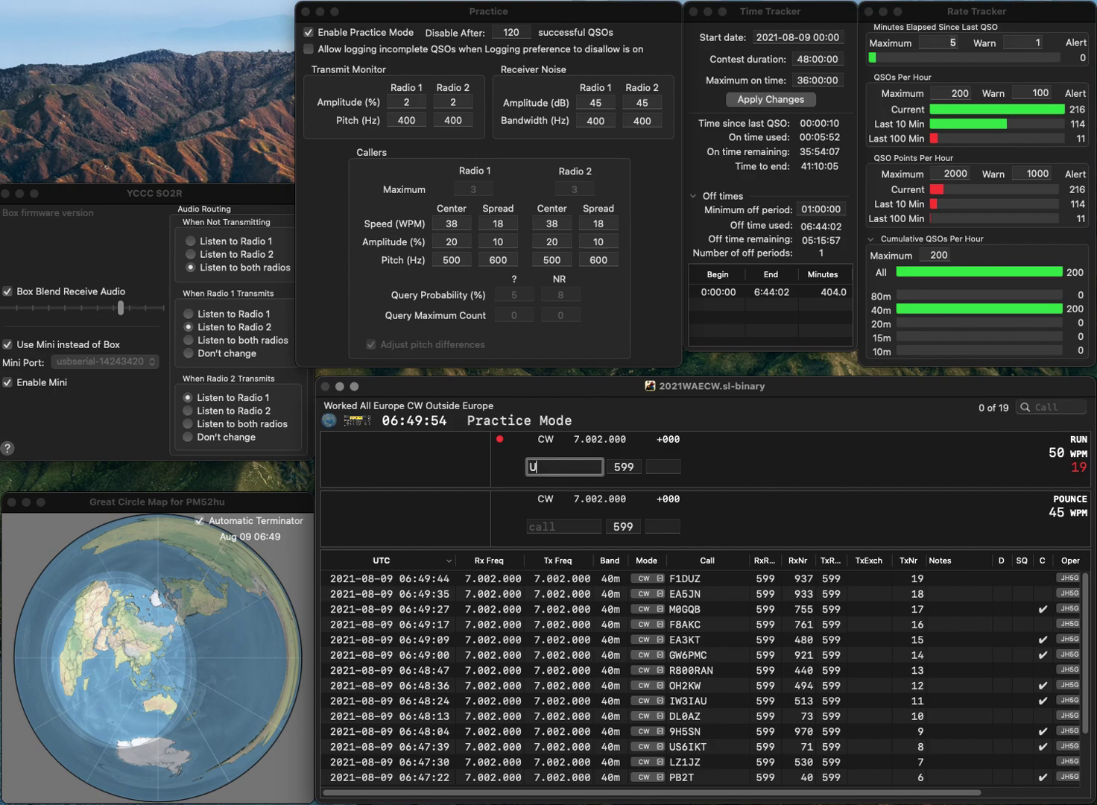
{"action": "type", "text": "B"}
{"action": "key", "text": "space"}
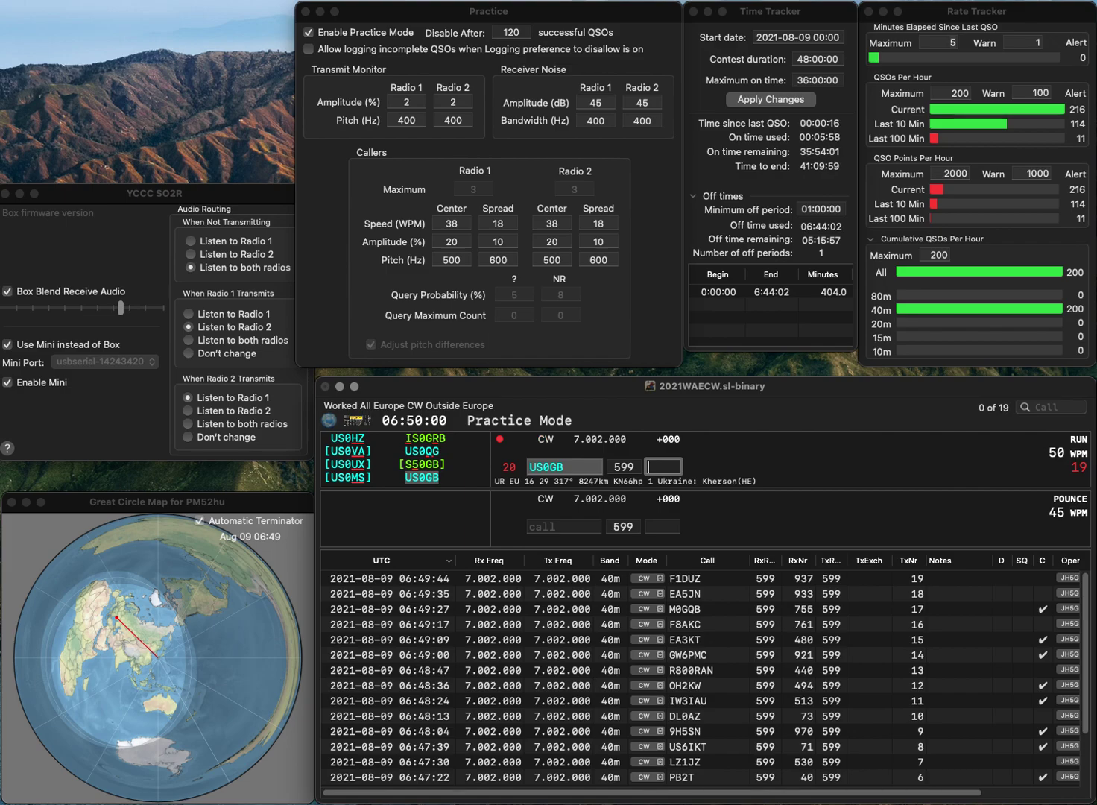
{"action": "type", "text": "898"}
{"action": "key", "text": "Return"}
{"action": "type", "text": "DK7YY"}
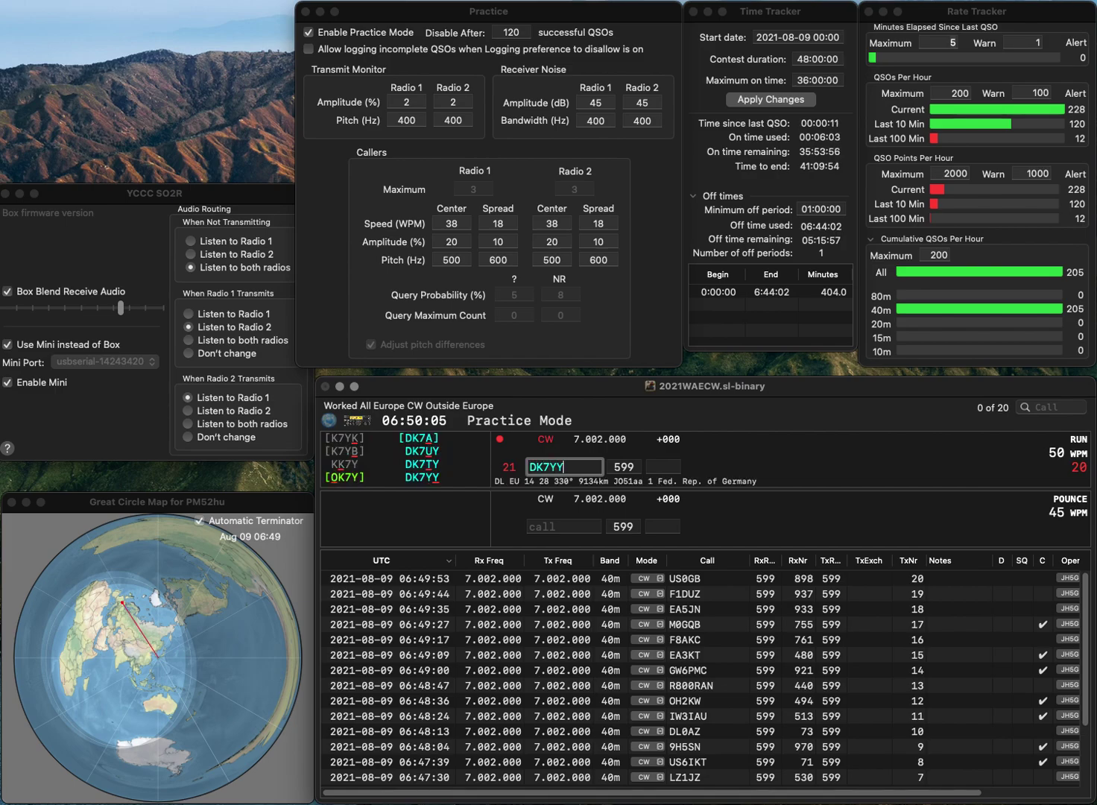
{"action": "key", "text": "Return"}
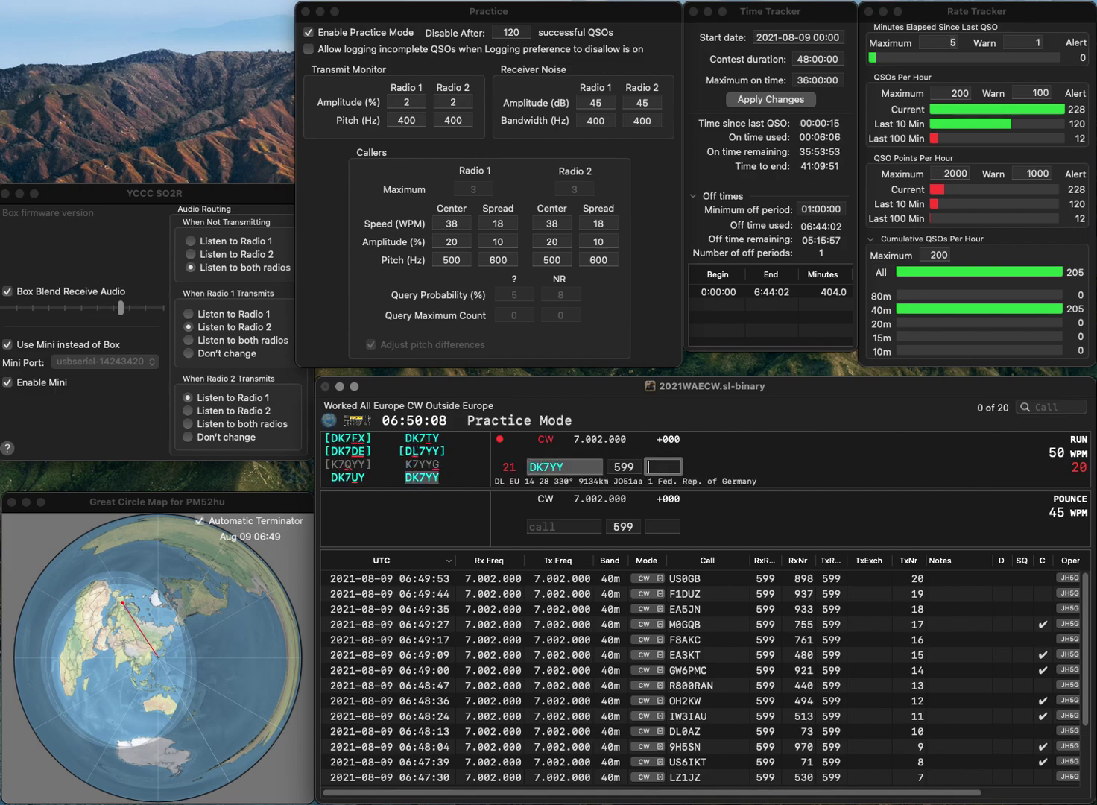
{"action": "type", "text": "658"}
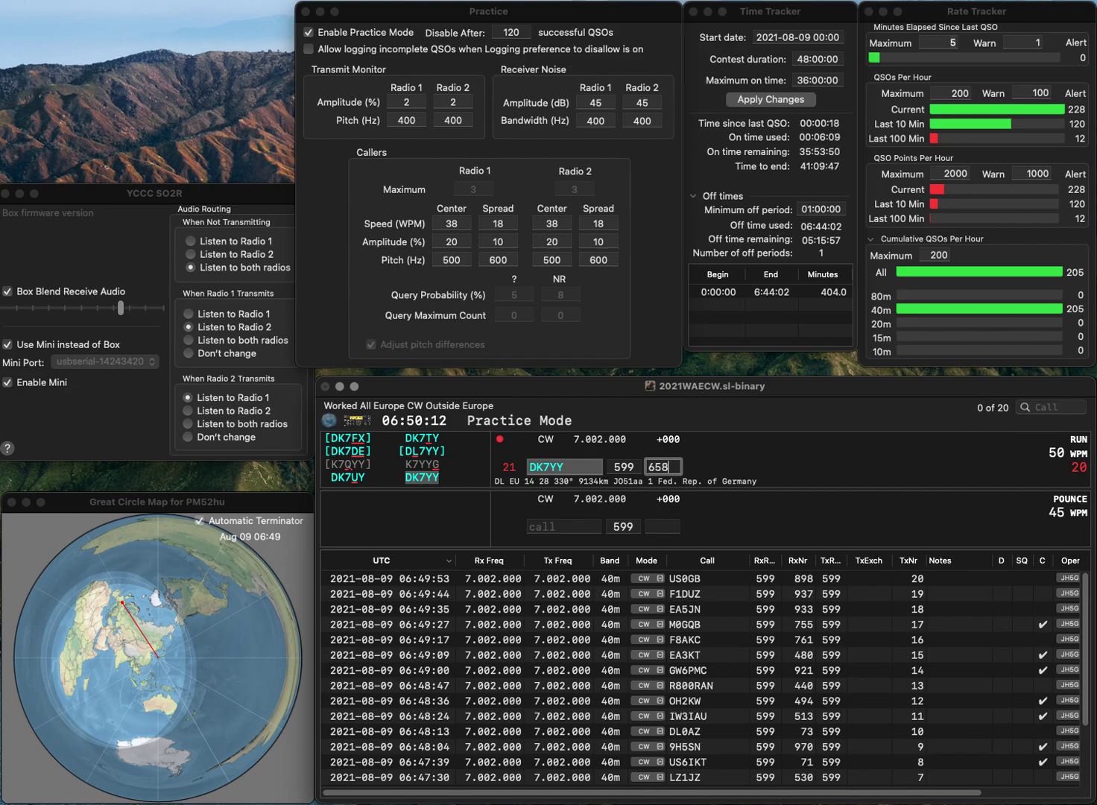
{"action": "key", "text": "Return"}
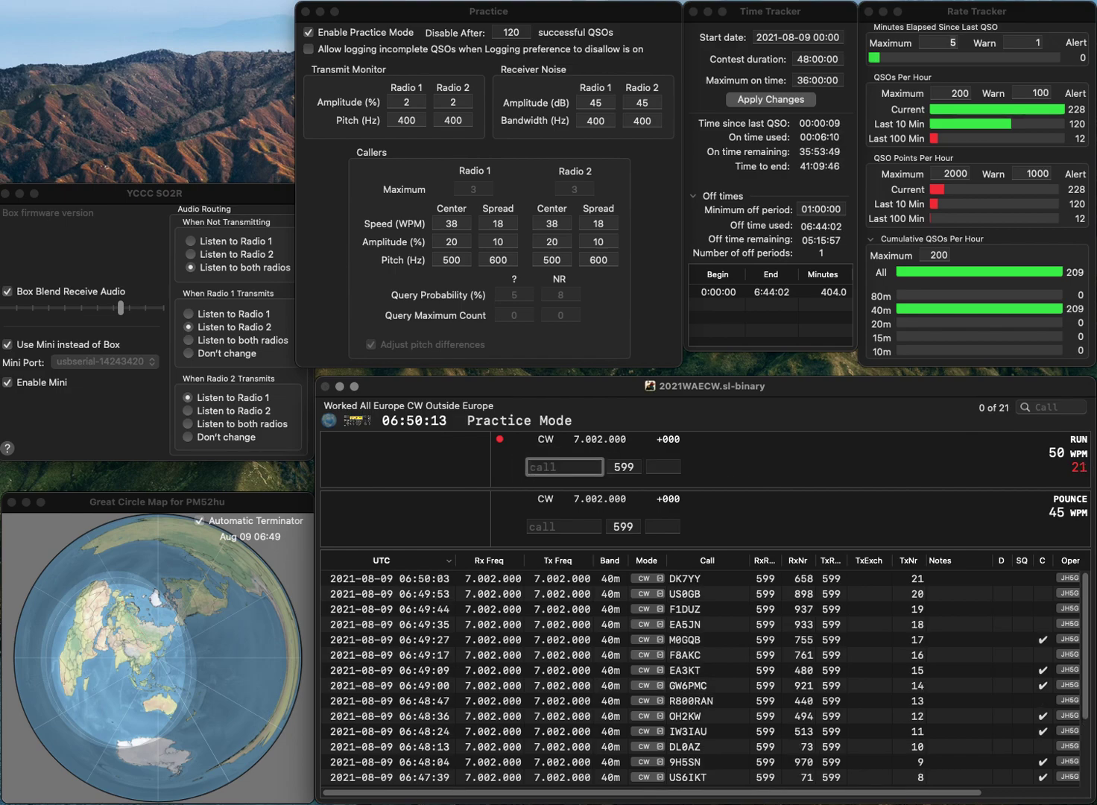
- Enter the caller's call sign, correct its prefix to make it SX200MBH, and log the contact with received number 380
{"action": "type", "text": "HK00MBH"}
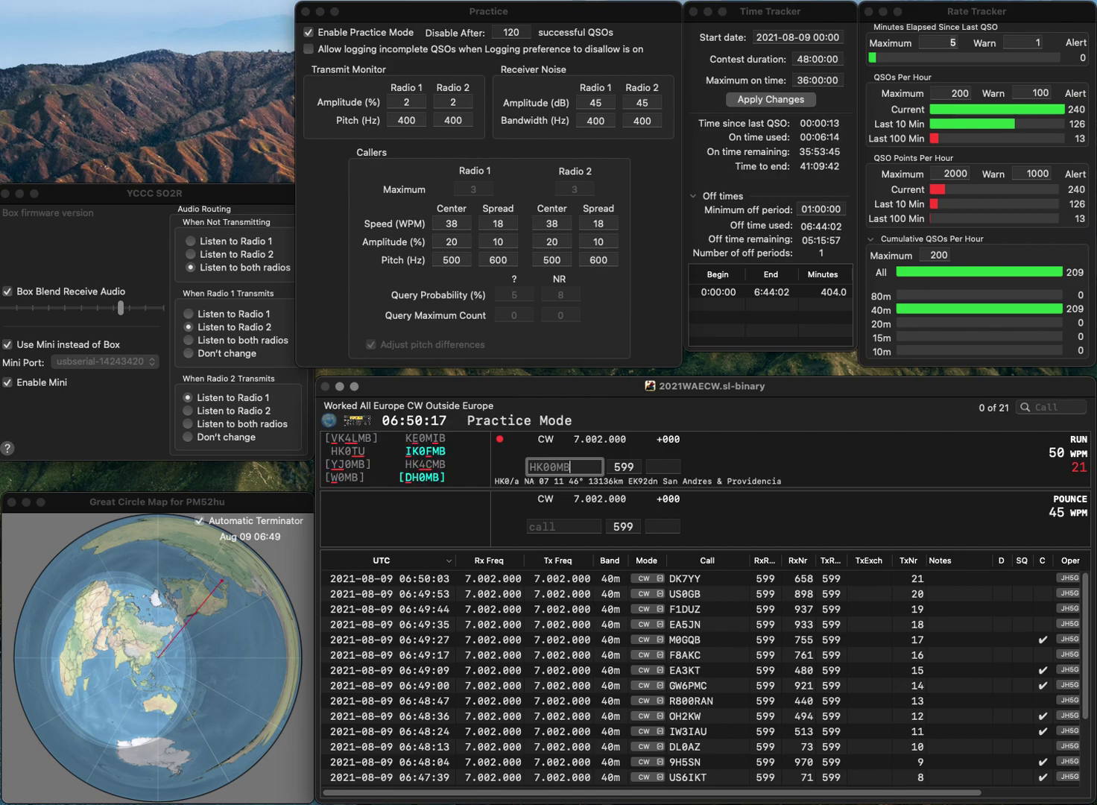
{"action": "key", "text": "Delete"}
{"action": "type", "text": "SX2"}
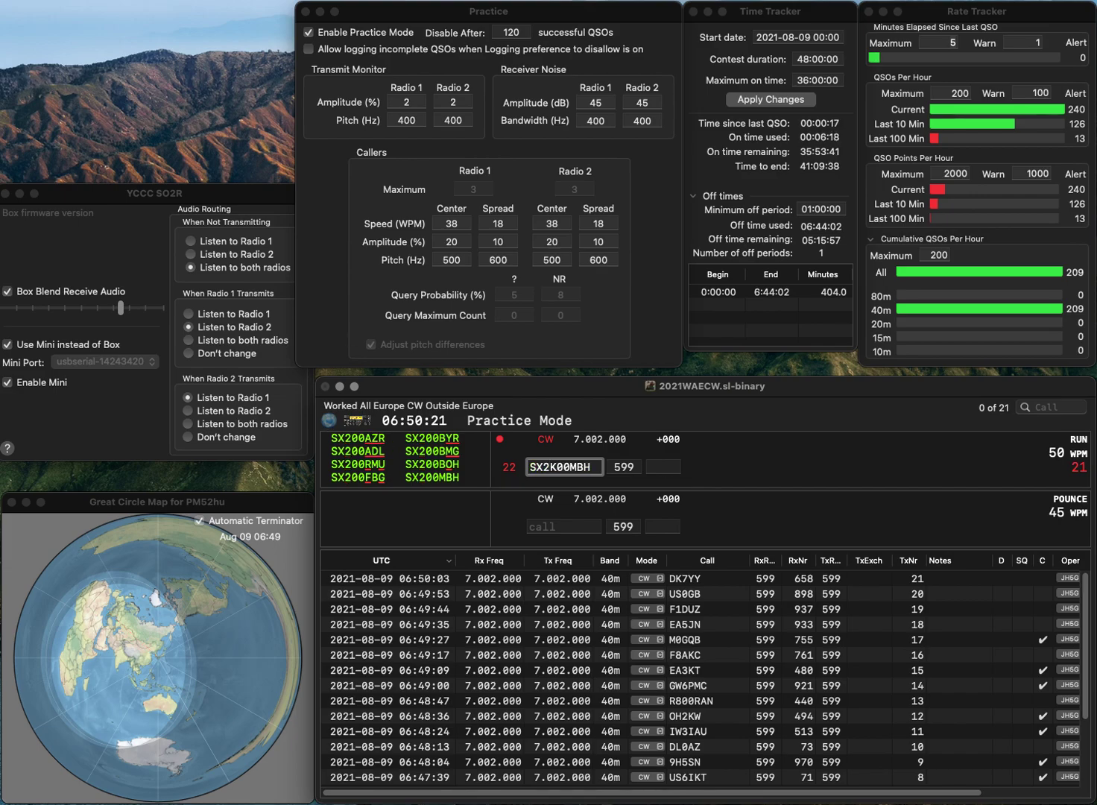
{"action": "key", "text": "Delete"}
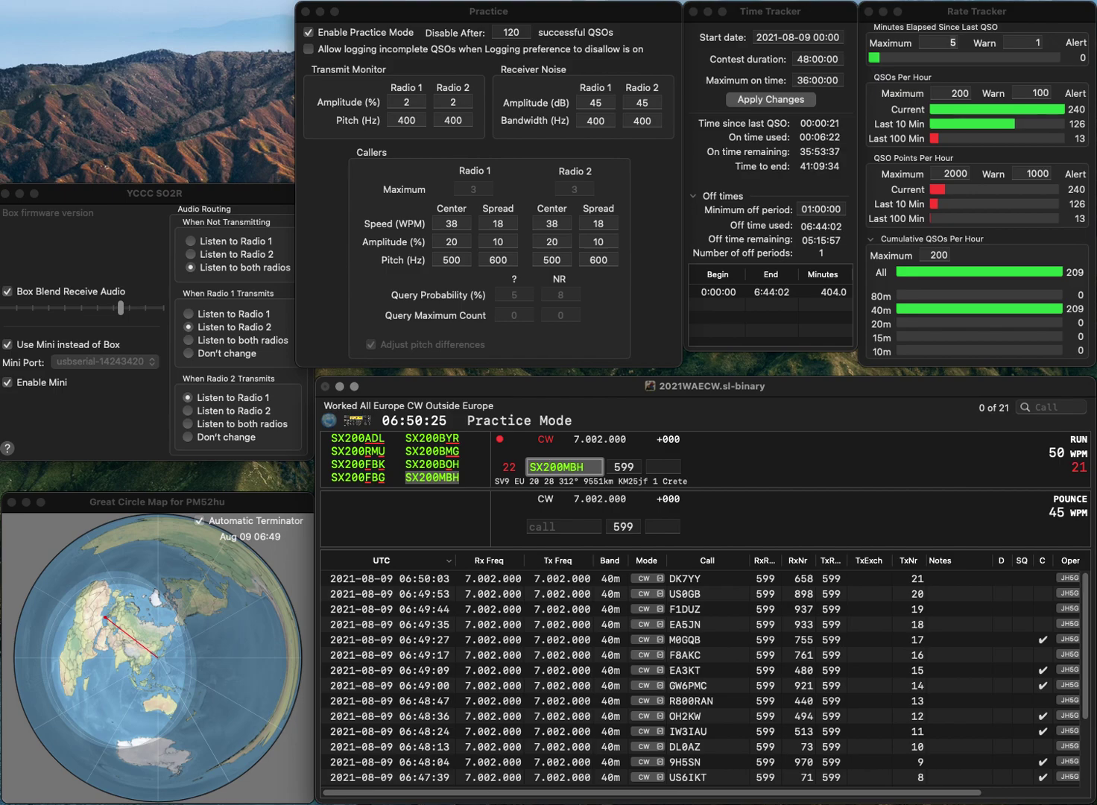
{"action": "left_click", "coordinate": [664, 466]}
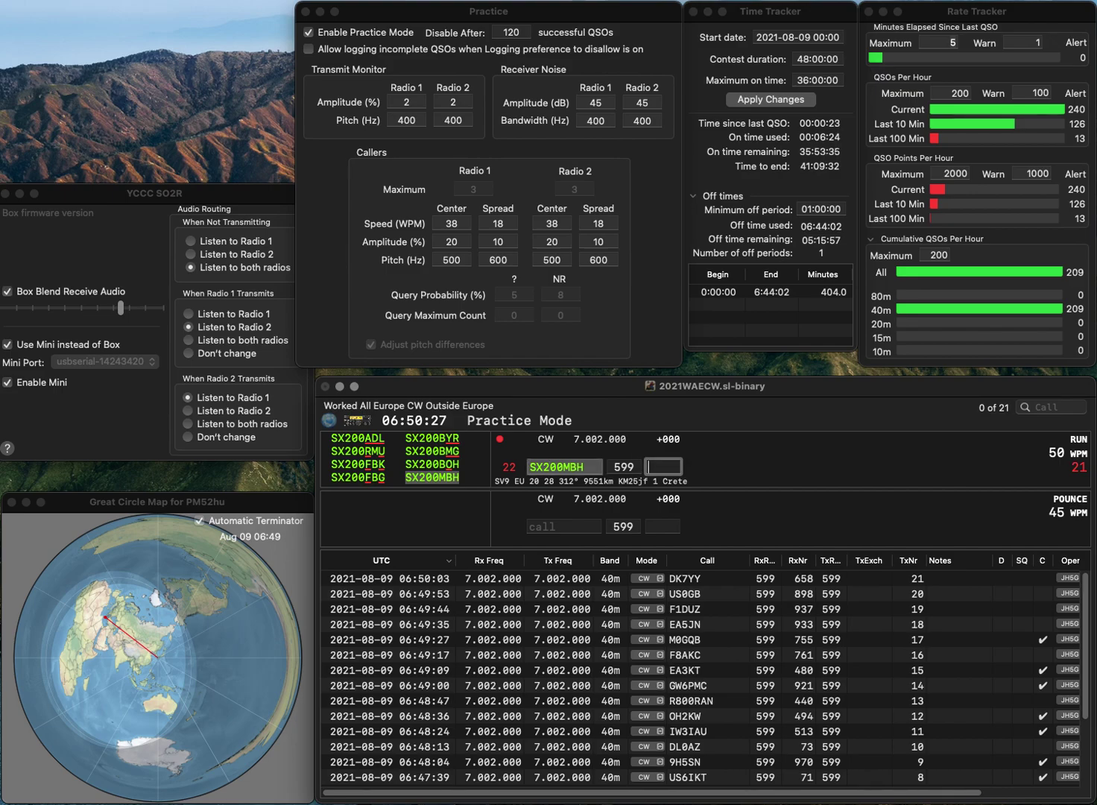
{"action": "type", "text": "380"}
{"action": "key", "text": "Return"}
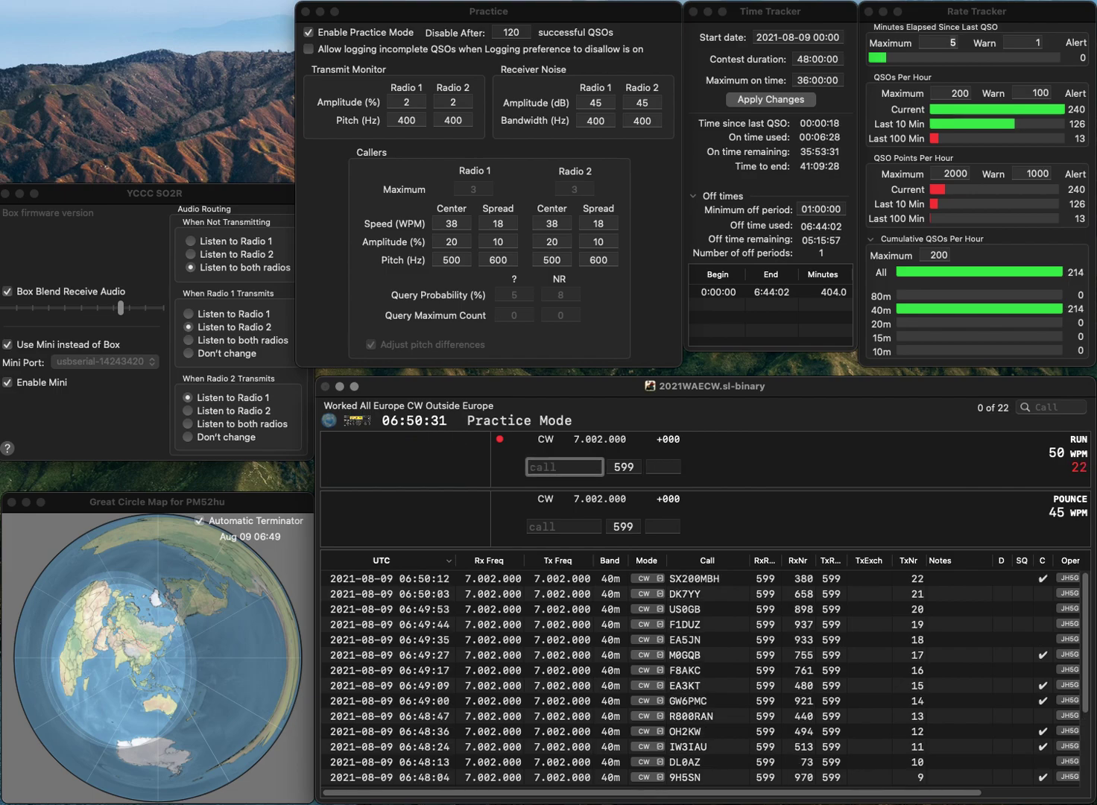
{"action": "type", "text": "OZ4YG"}
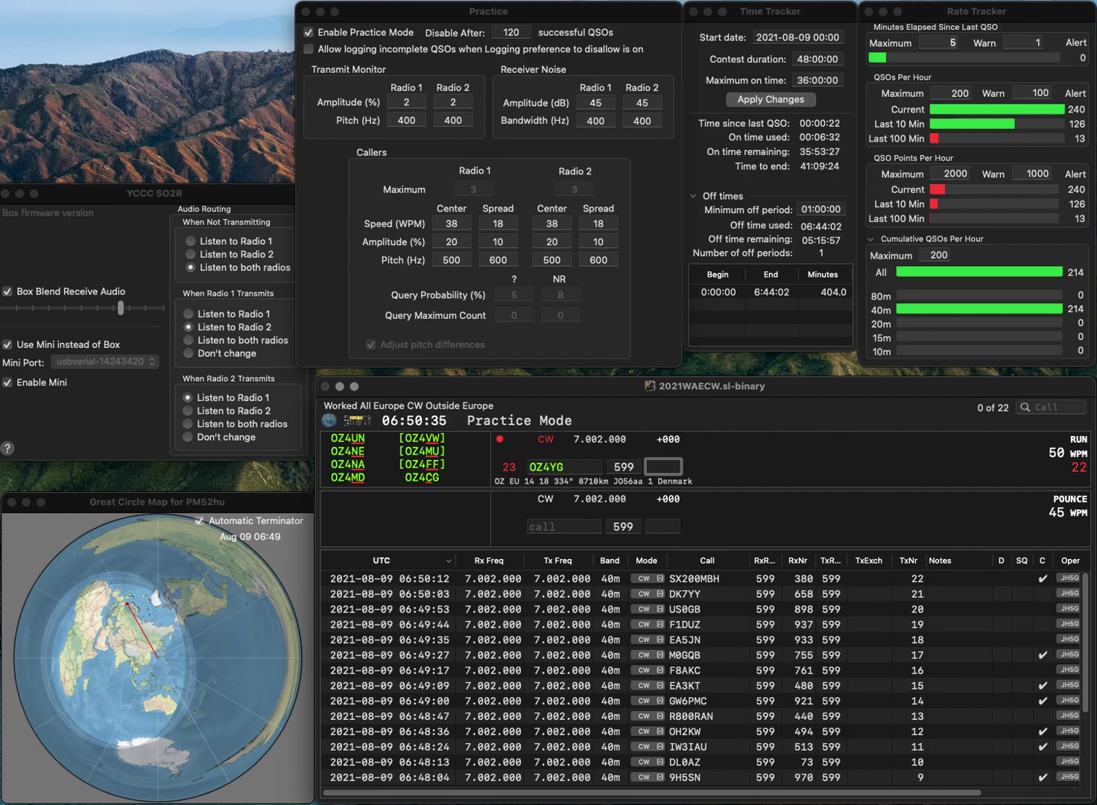
{"action": "key", "text": "Return"}
{"action": "key", "text": "BackSpace"}
{"action": "key", "text": "BackSpace"}
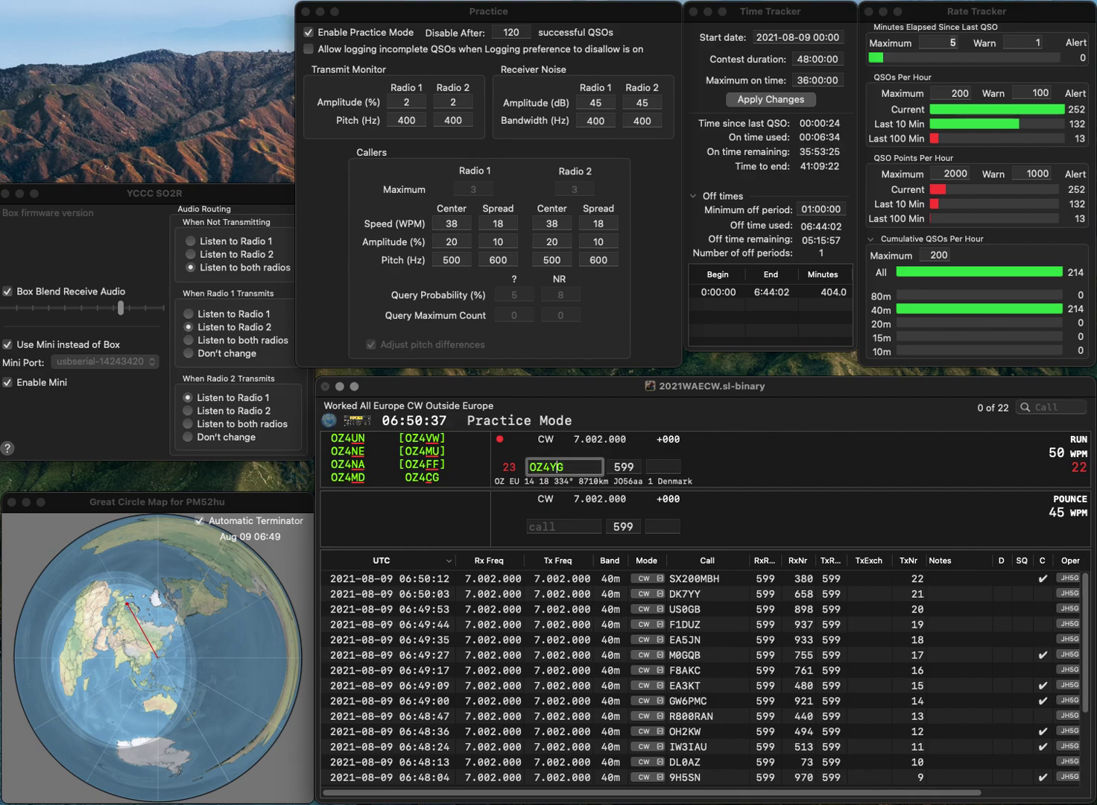
{"action": "type", "text": "CG"}
{"action": "key", "text": "Return"}
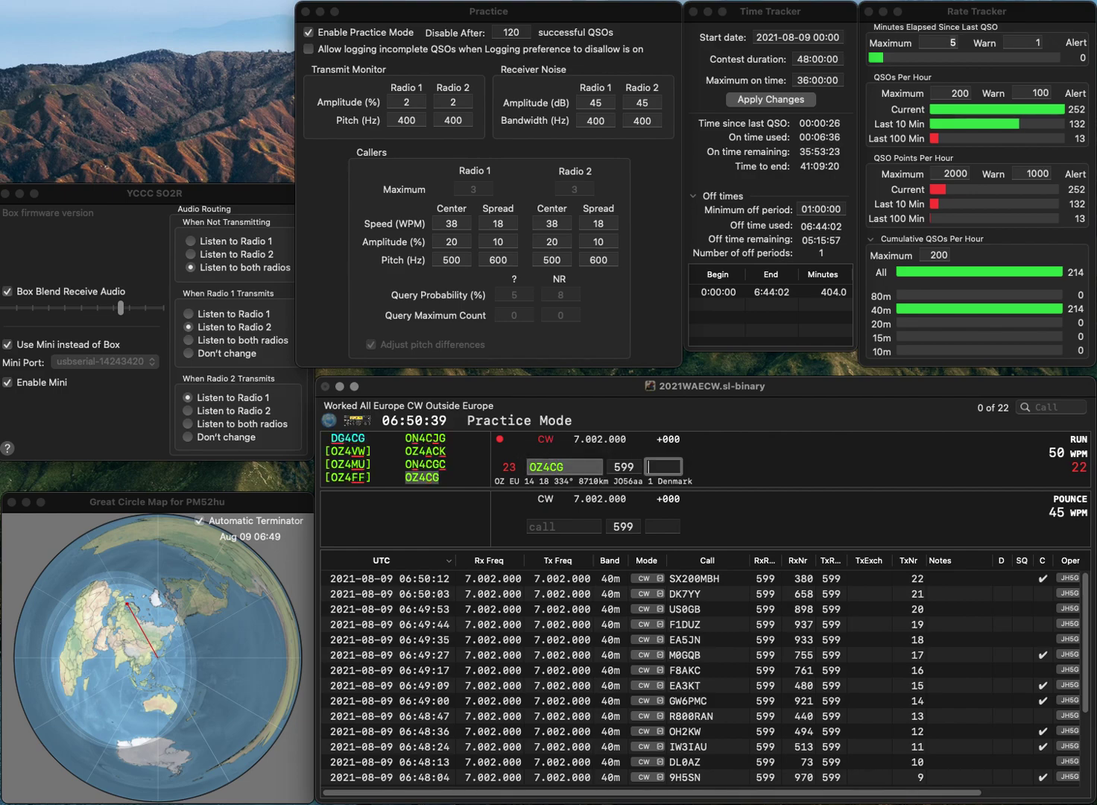
{"action": "type", "text": "928"}
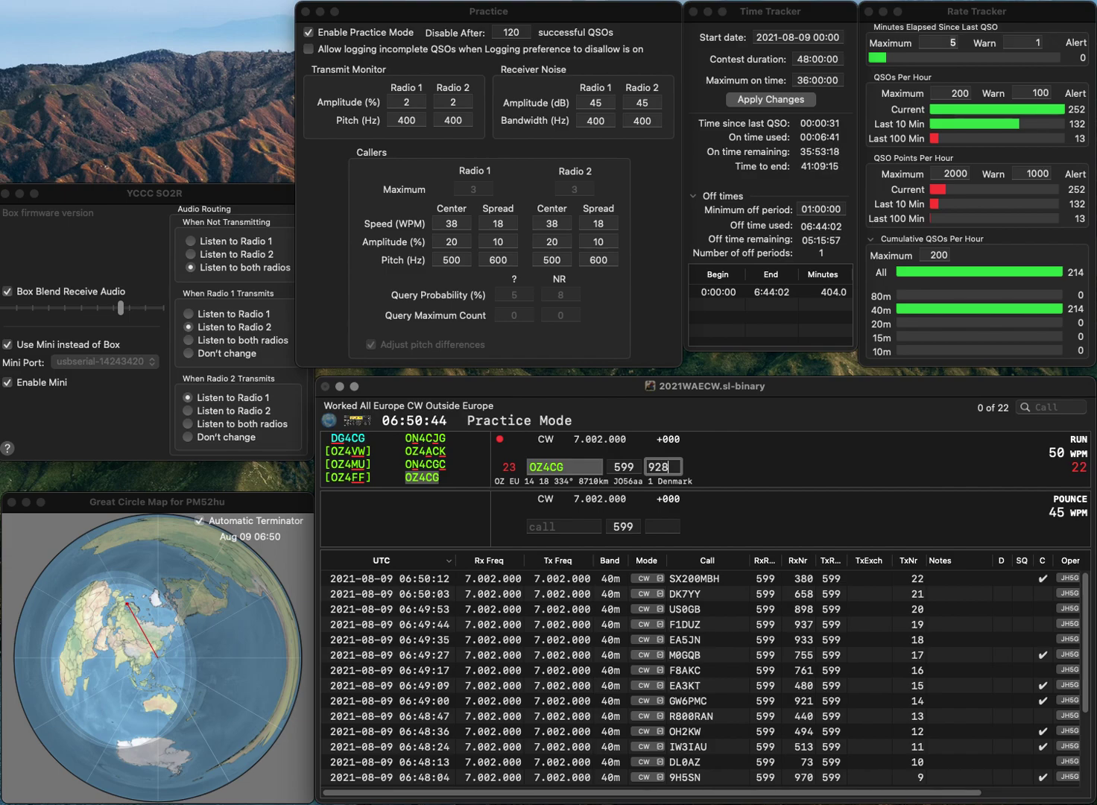
{"action": "key", "text": "Return"}
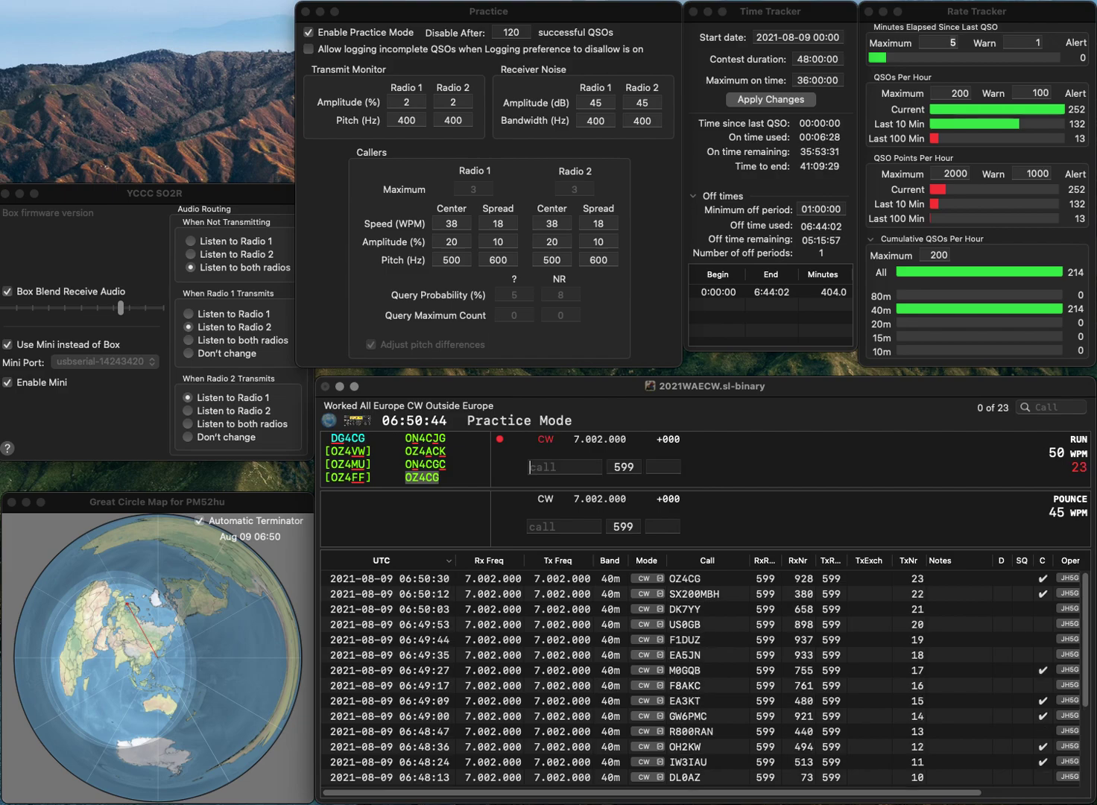
{"action": "type", "text": "DM5BM"}
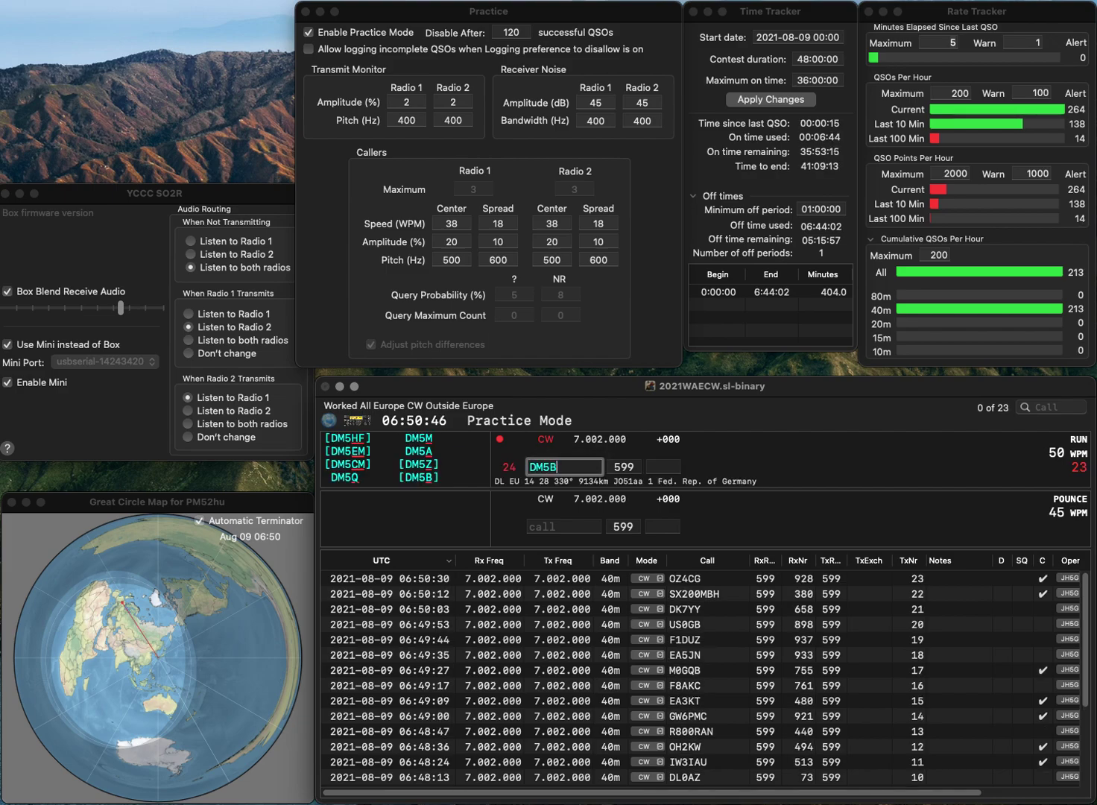
{"action": "key", "text": "BackSpace"}
{"action": "key", "text": "BackSpace"}
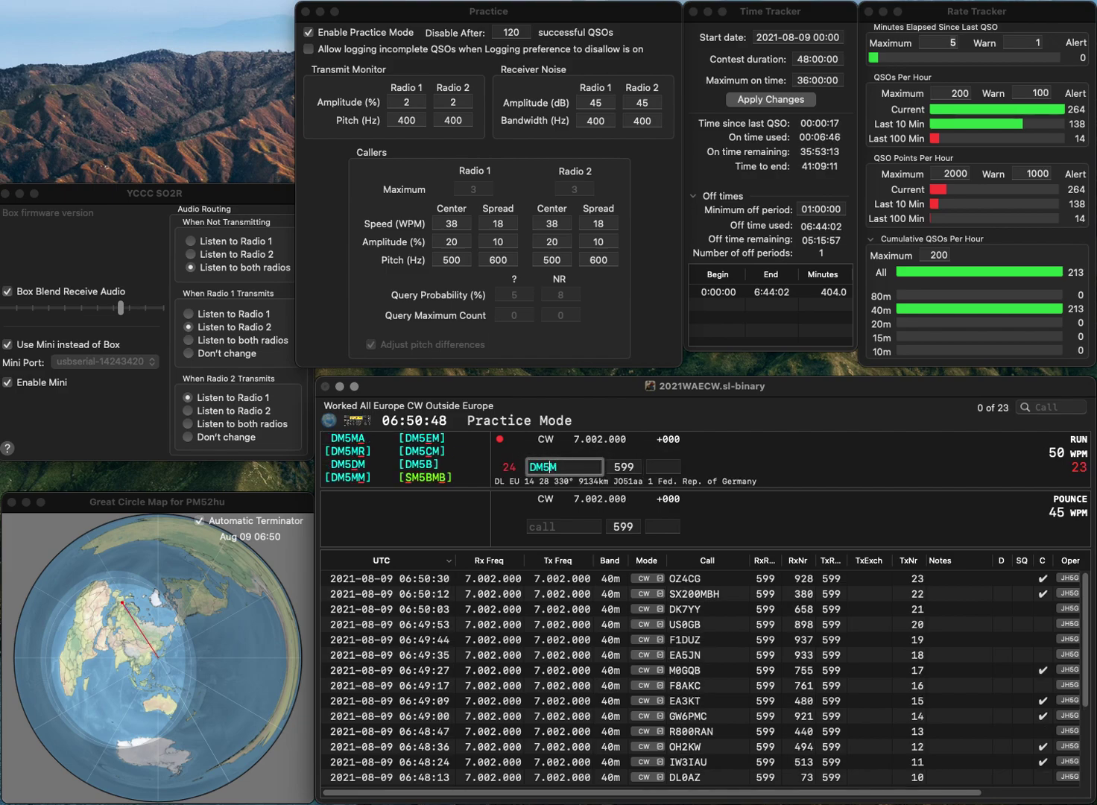
{"action": "type", "text": "DM"}
{"action": "key", "text": "space"}
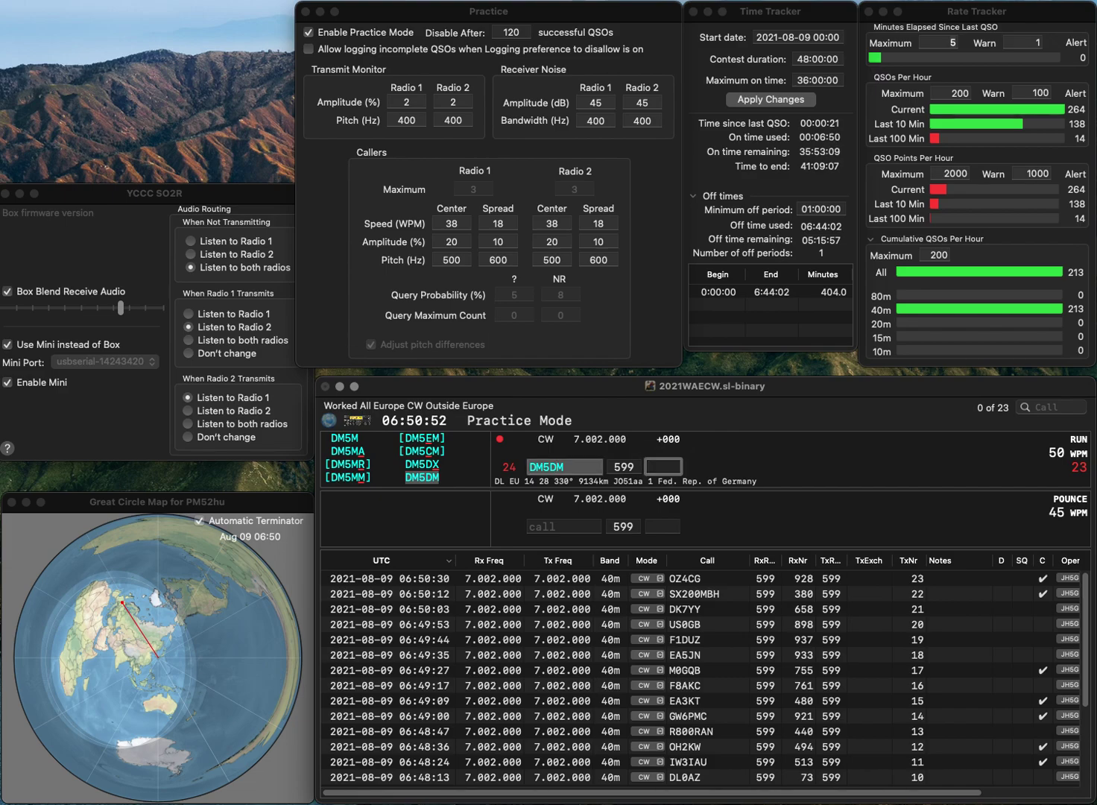
{"action": "type", "text": "580"}
{"action": "key", "text": "Return"}
{"action": "type", "text": "R6KA"}
{"action": "key", "text": "Return"}
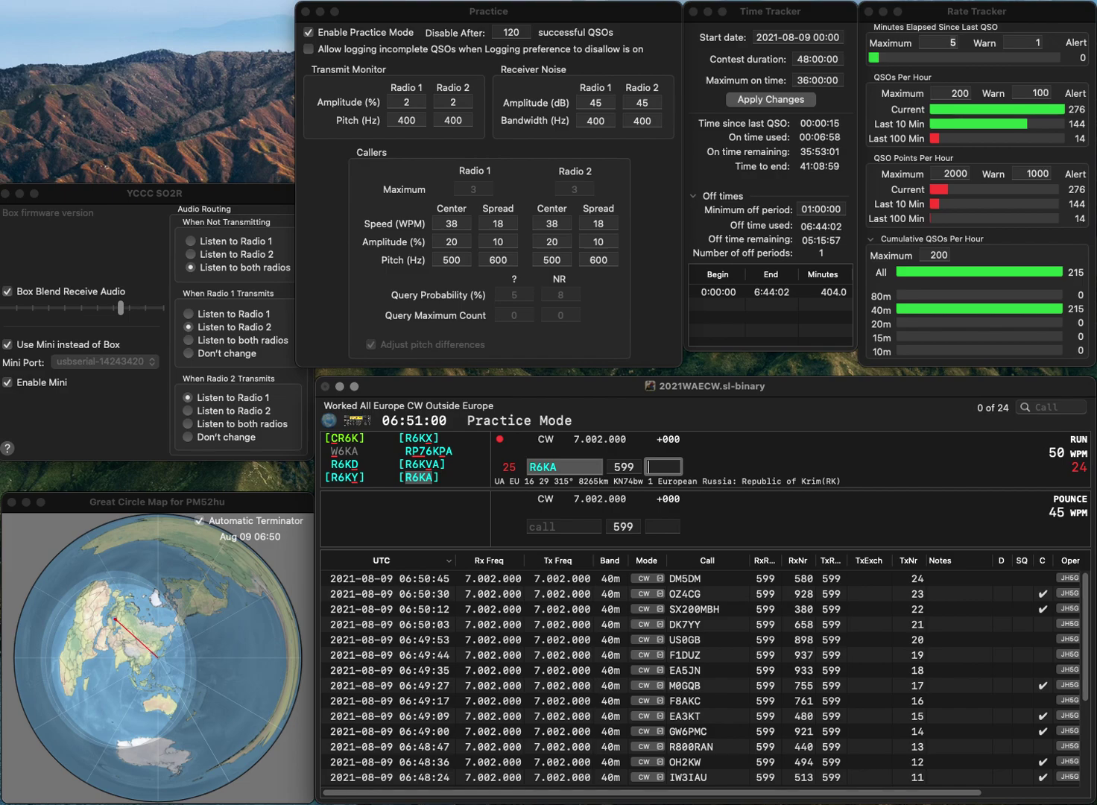
{"action": "type", "text": "41"}
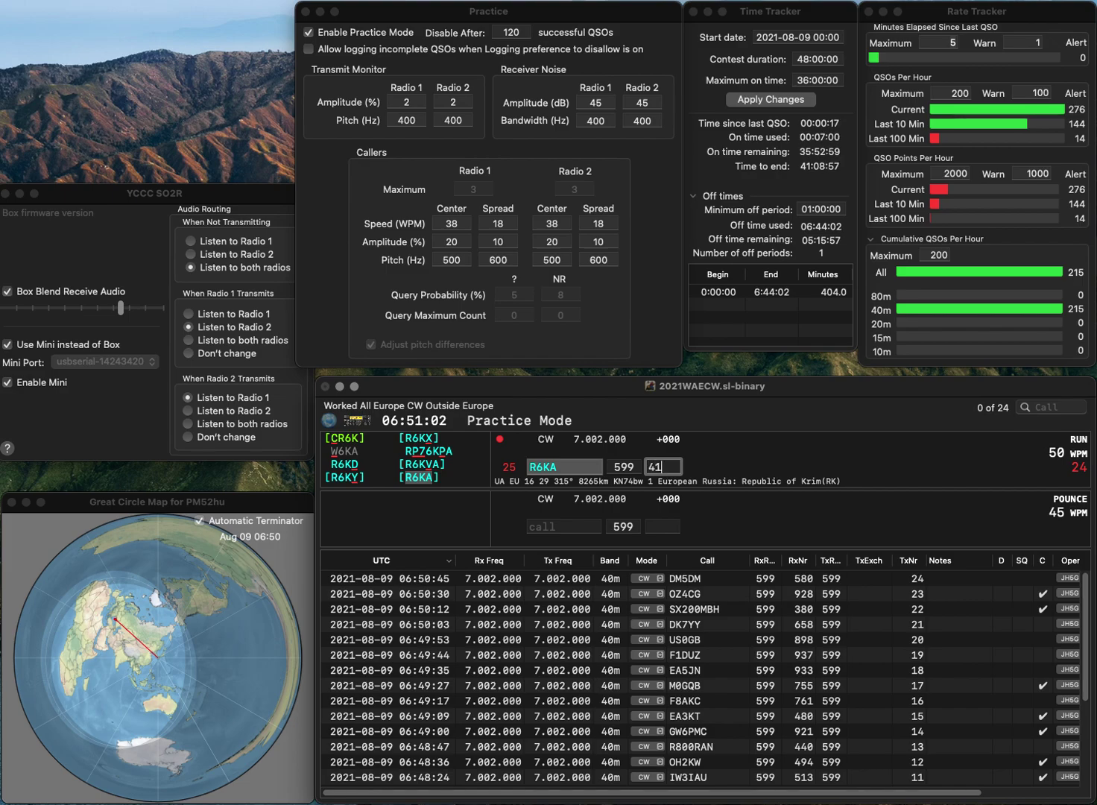
{"action": "type", "text": "7"}
{"action": "key", "text": "Return"}
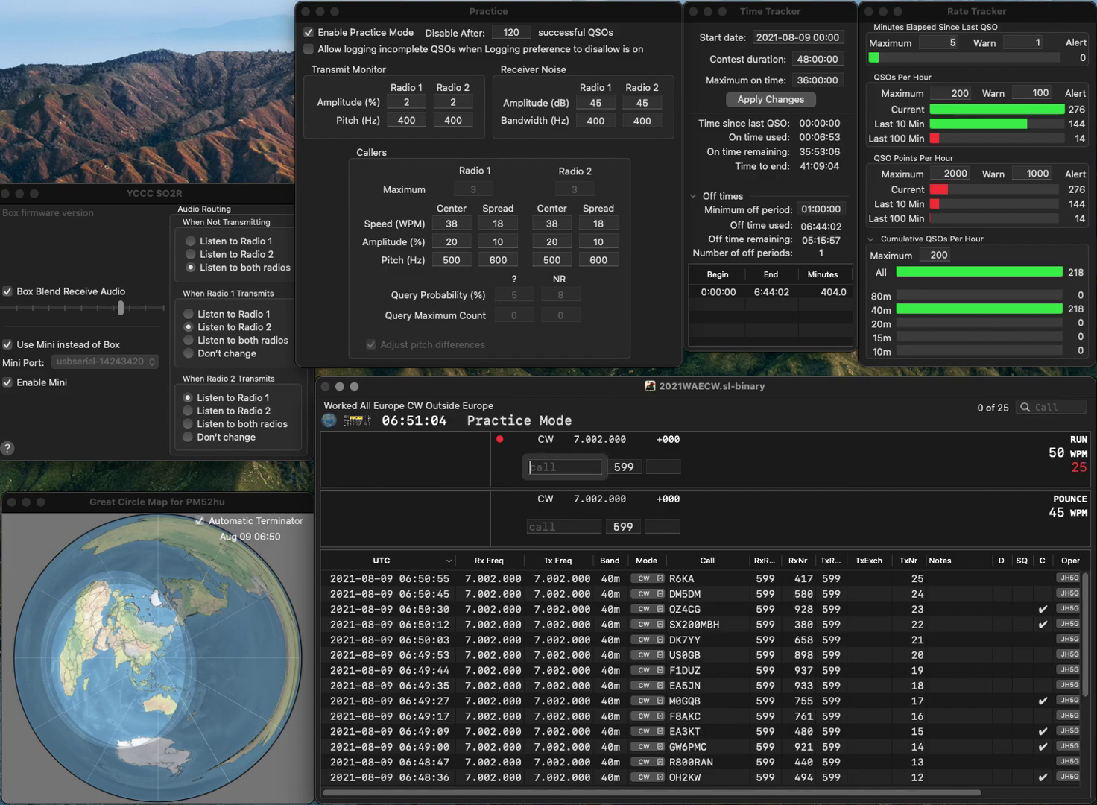
- Log a run contact with IQ3ME, entering 761 as the received number
{"action": "type", "text": "IQ3ME"}
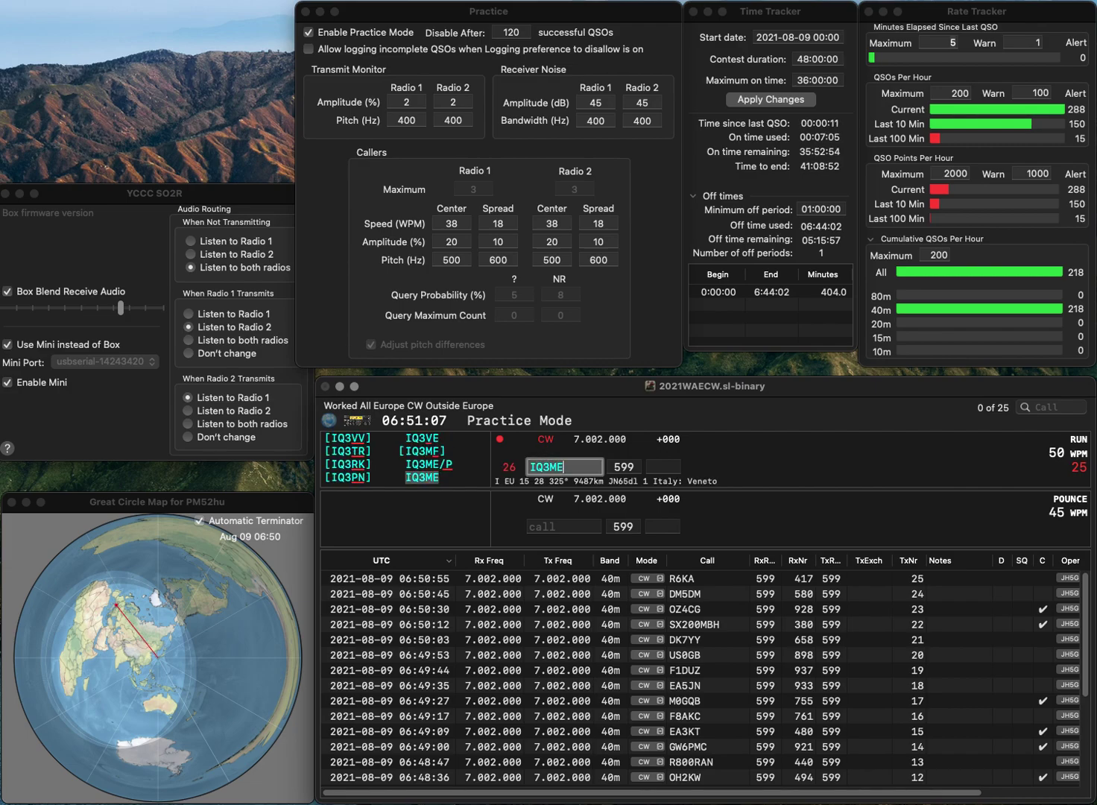
{"action": "key", "text": "Return"}
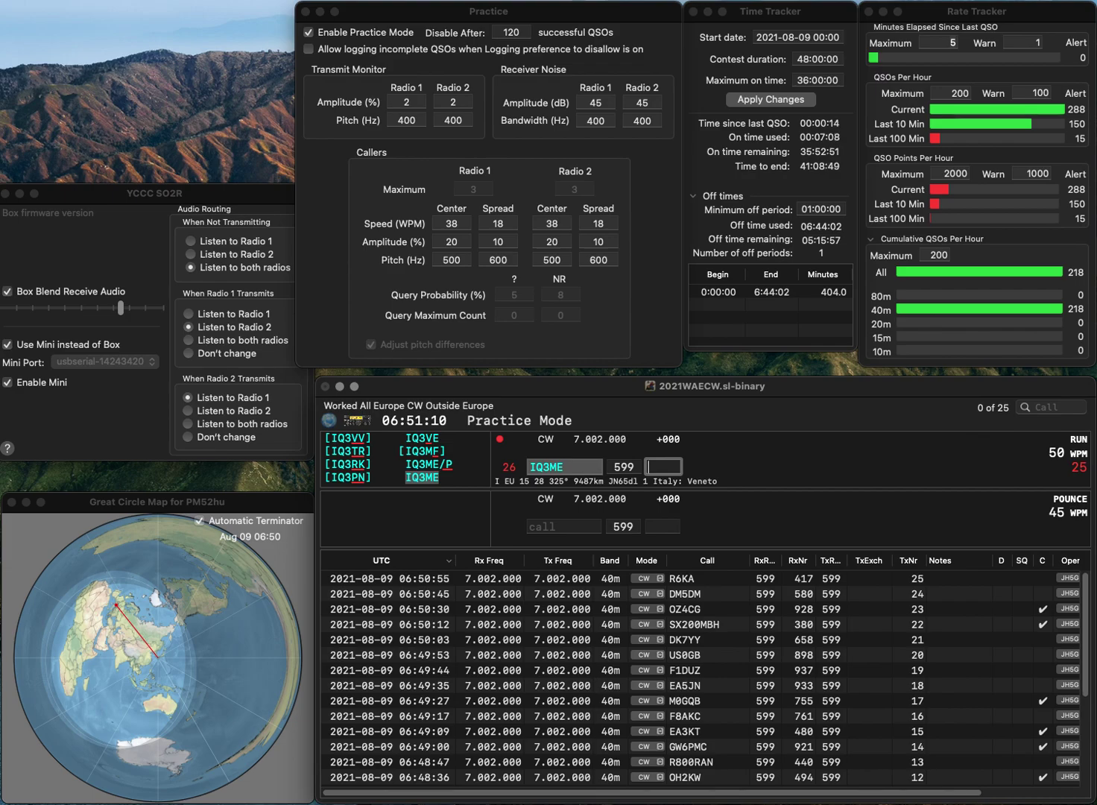
{"action": "type", "text": "61"}
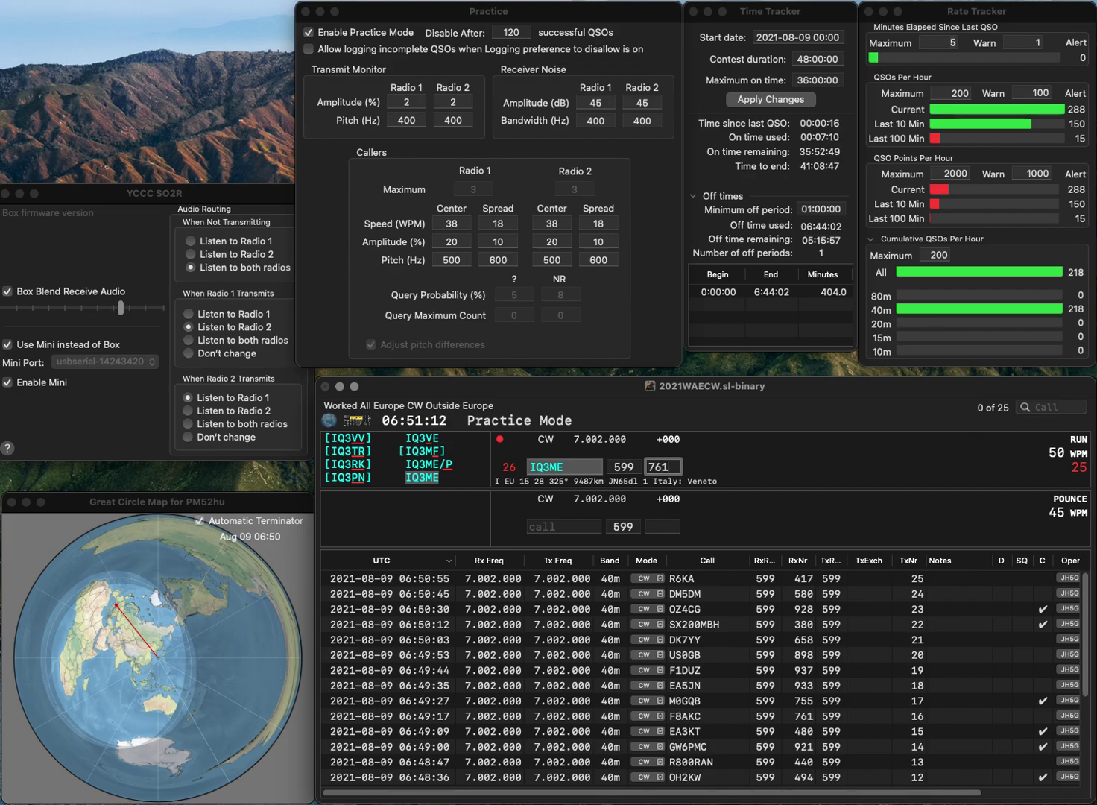
{"action": "key", "text": "Return"}
{"action": "type", "text": "GW"}
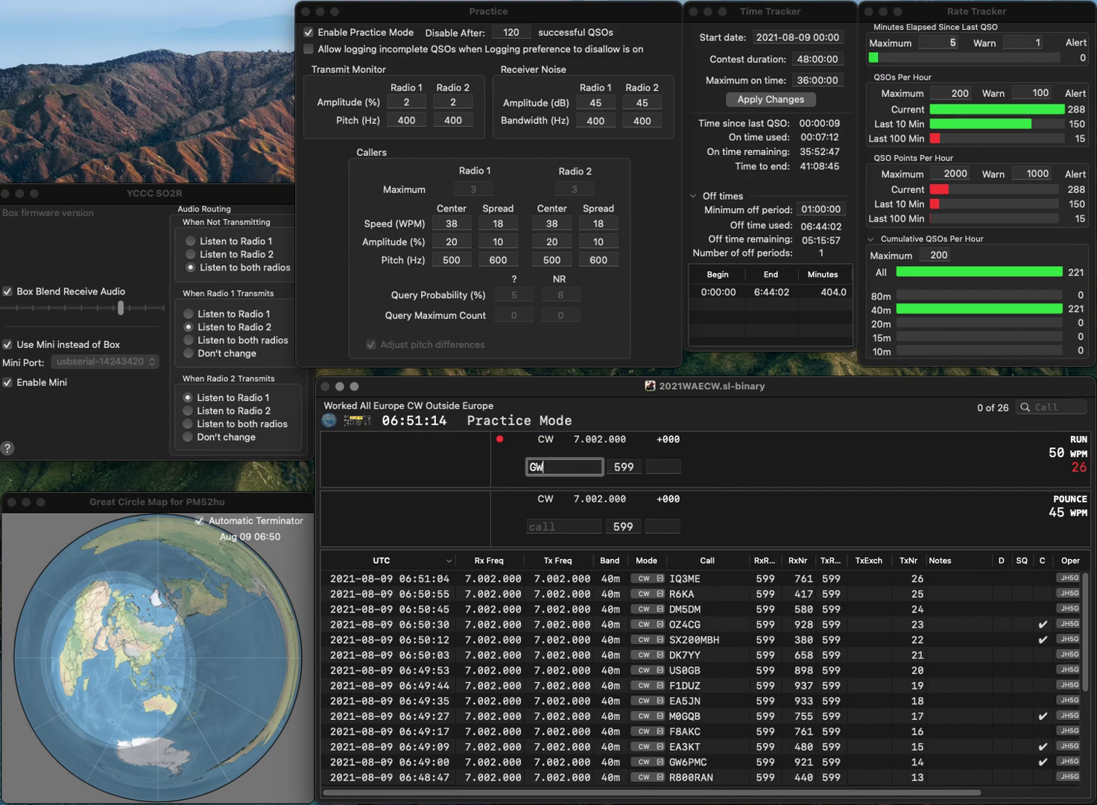
{"action": "type", "text": "7ERI"}
{"action": "key", "text": "Return"}
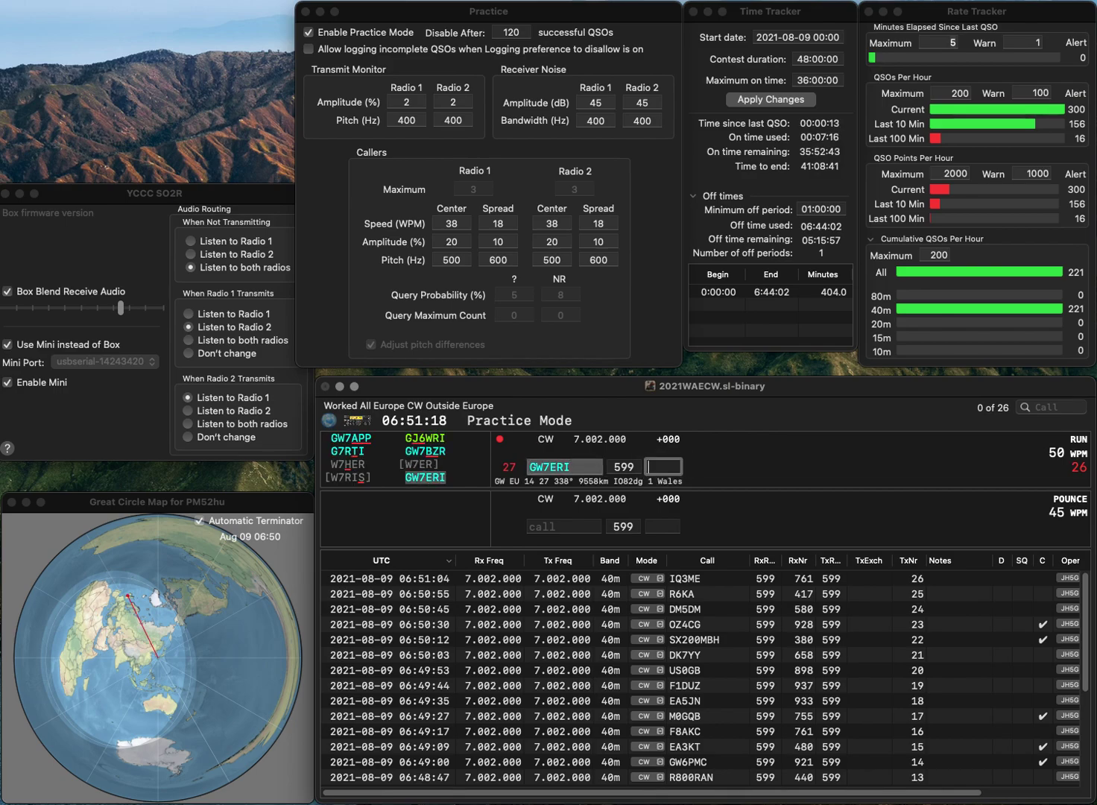
{"action": "type", "text": "567"}
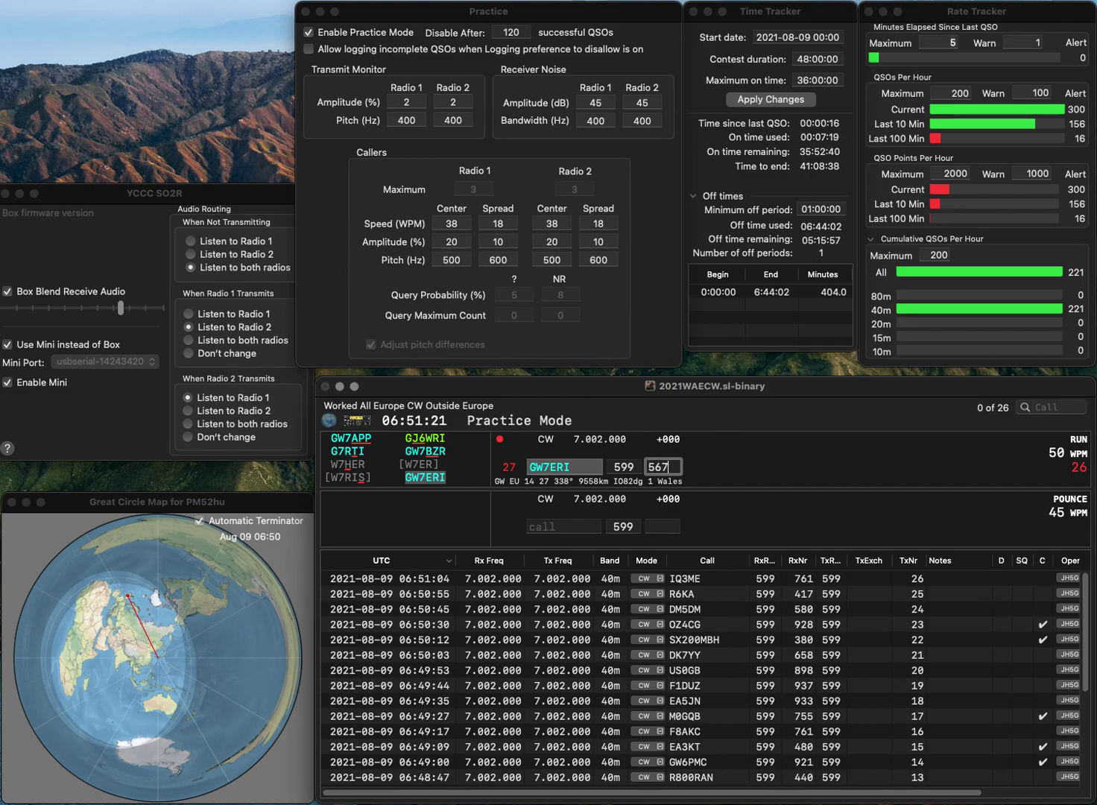
{"action": "key", "text": "Return"}
{"action": "type", "text": "DH2RT"}
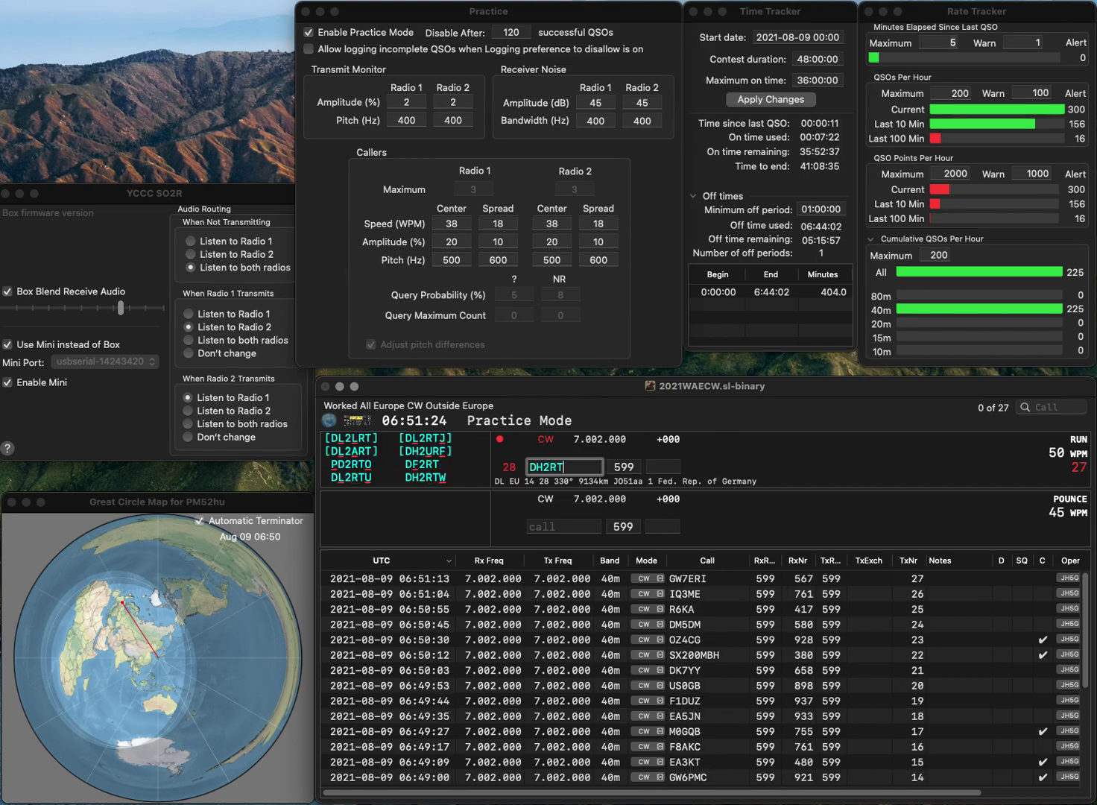
{"action": "type", "text": "W"}
{"action": "key", "text": "Return"}
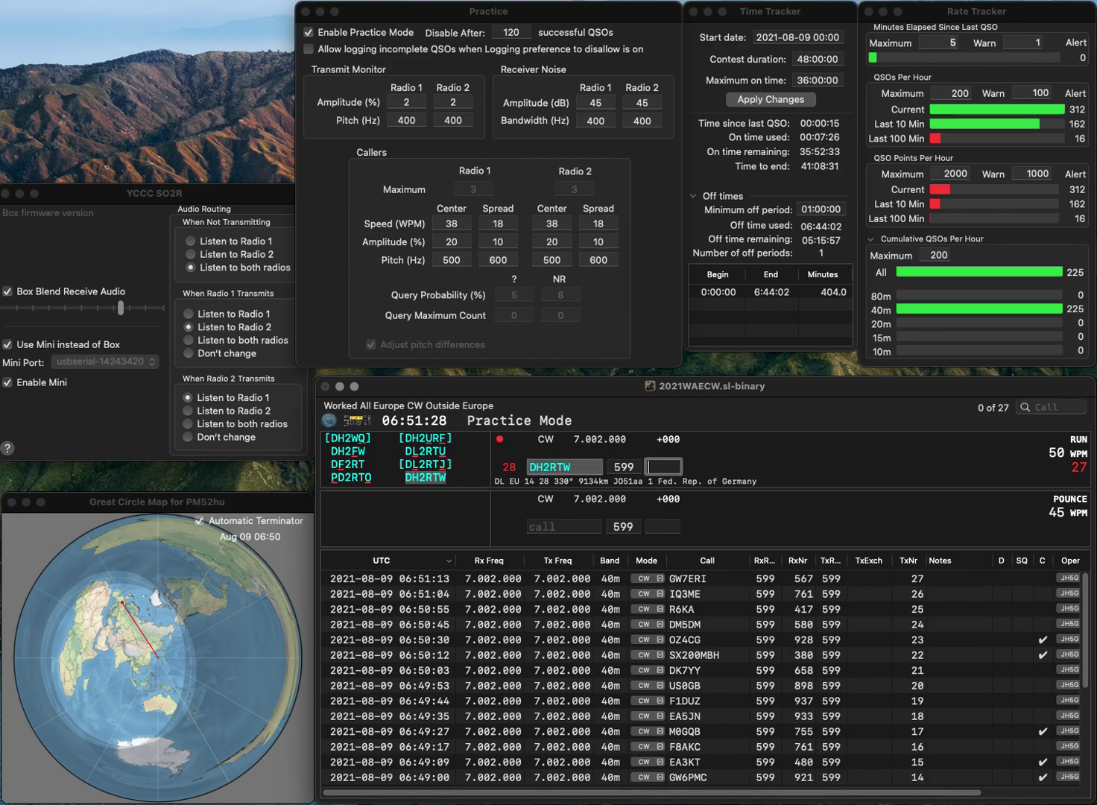
{"action": "type", "text": "513"}
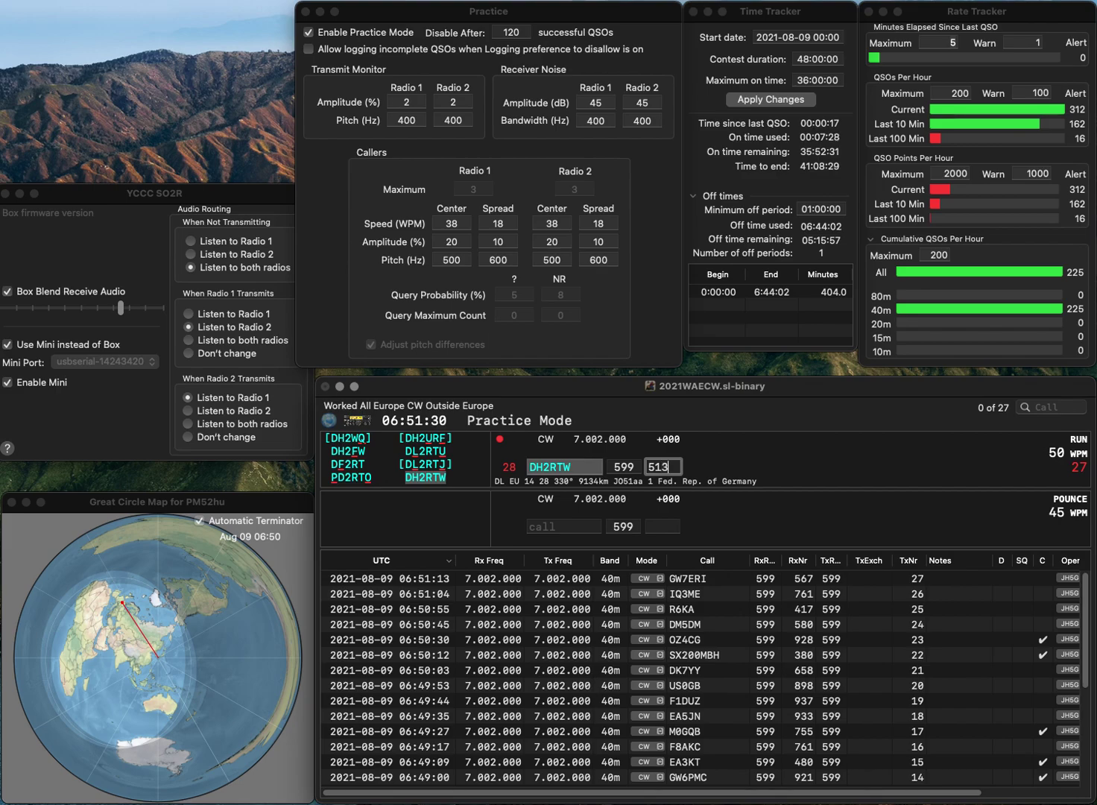
{"action": "key", "text": "Return"}
{"action": "type", "text": "OM"}
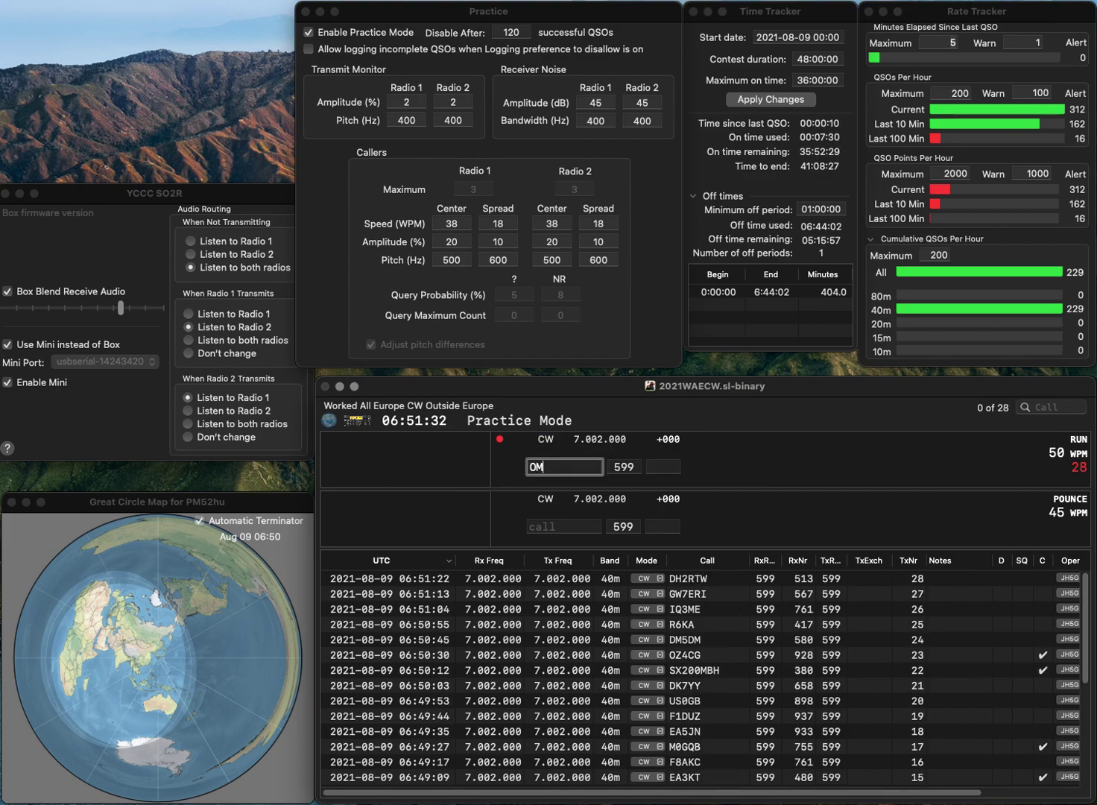
{"action": "type", "text": "2AGC"}
{"action": "key", "text": "space"}
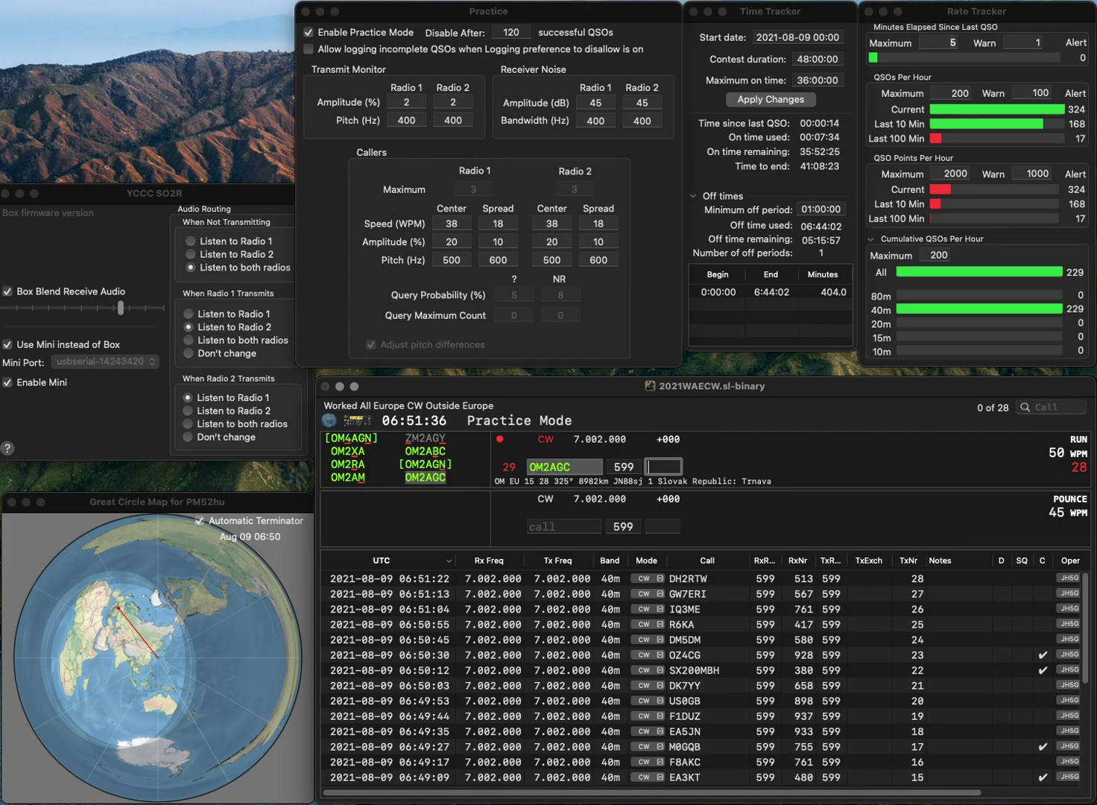
{"action": "type", "text": "586"}
{"action": "key", "text": "Return"}
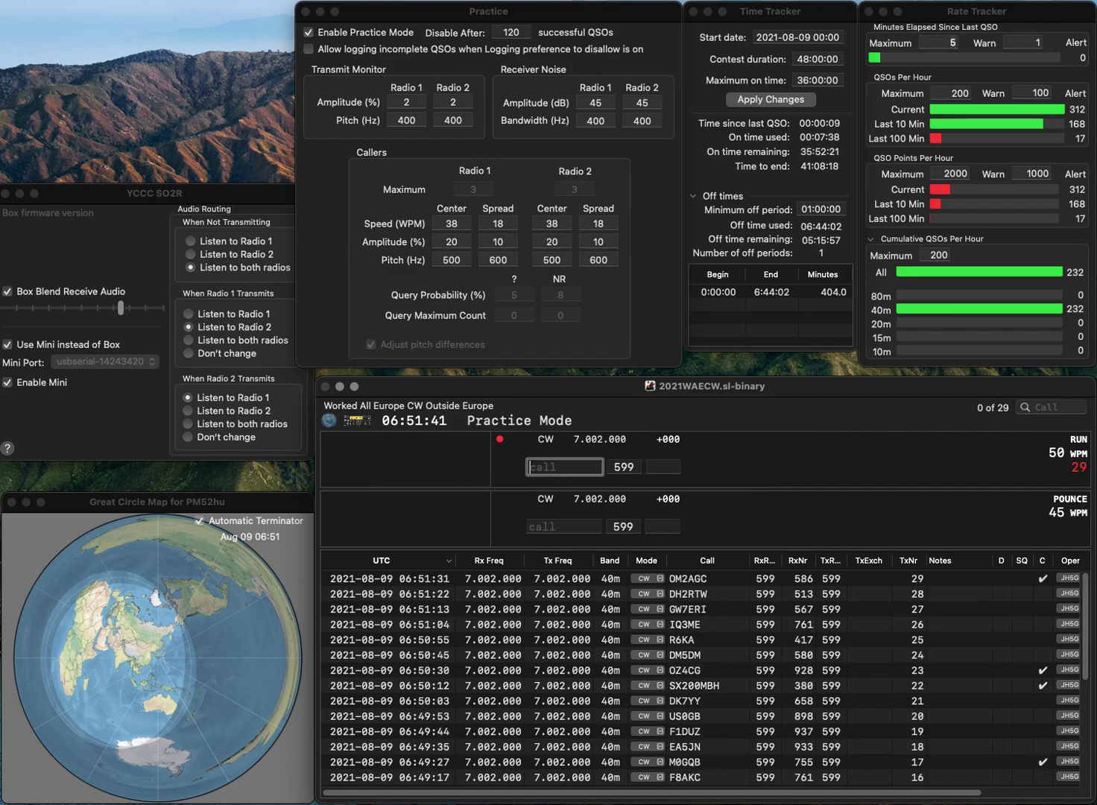
- Log a run contact with IO2LXV, entering 87 as the received number
{"action": "type", "text": "IO2"}
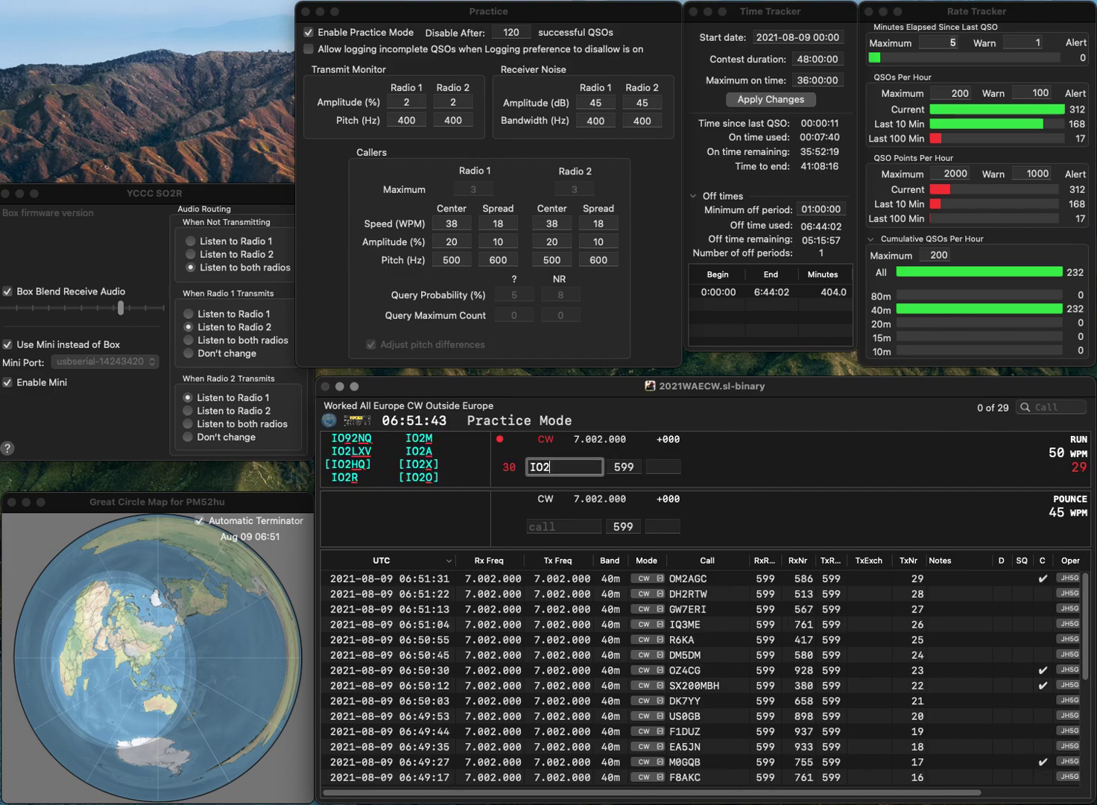
{"action": "type", "text": "LXV"}
{"action": "key", "text": "Return"}
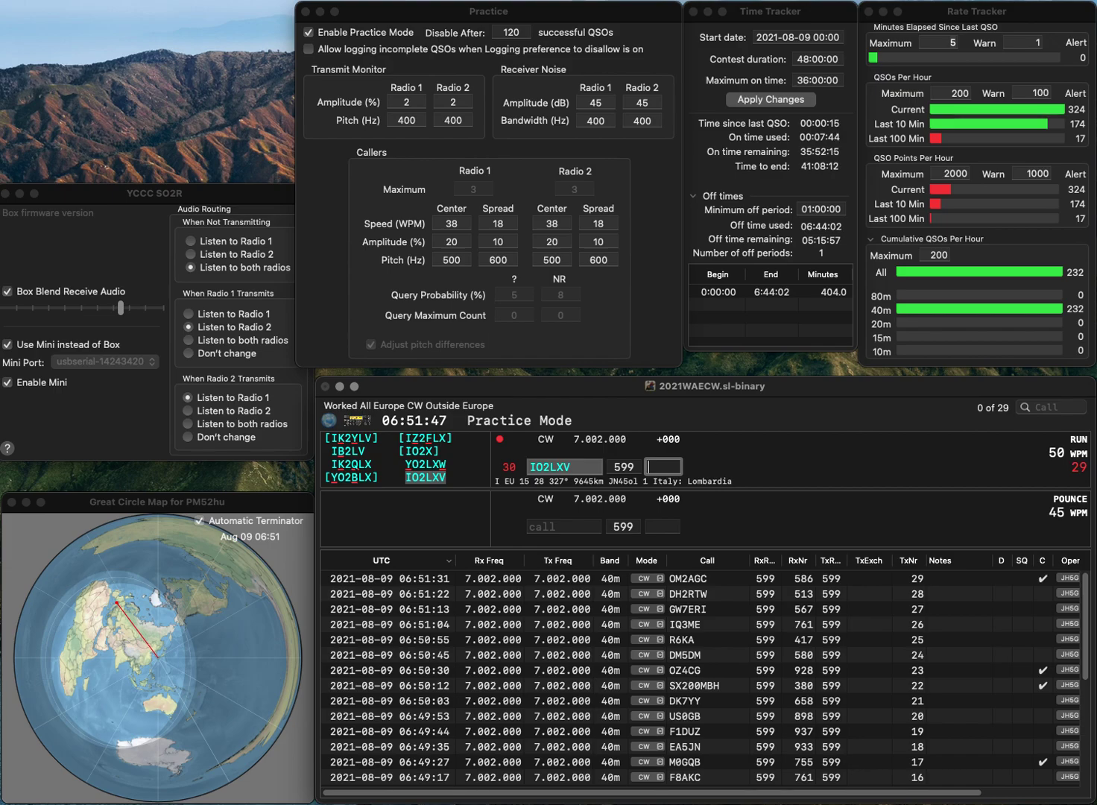
{"action": "type", "text": "87"}
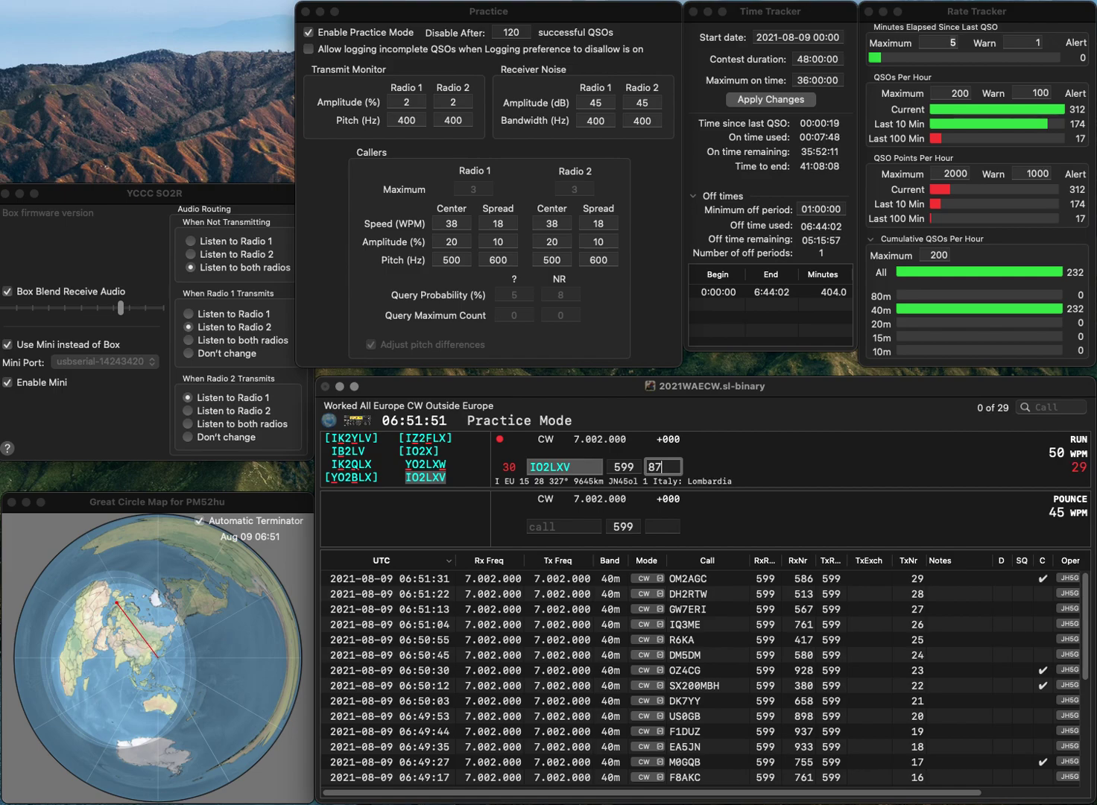
{"action": "key", "text": "Return"}
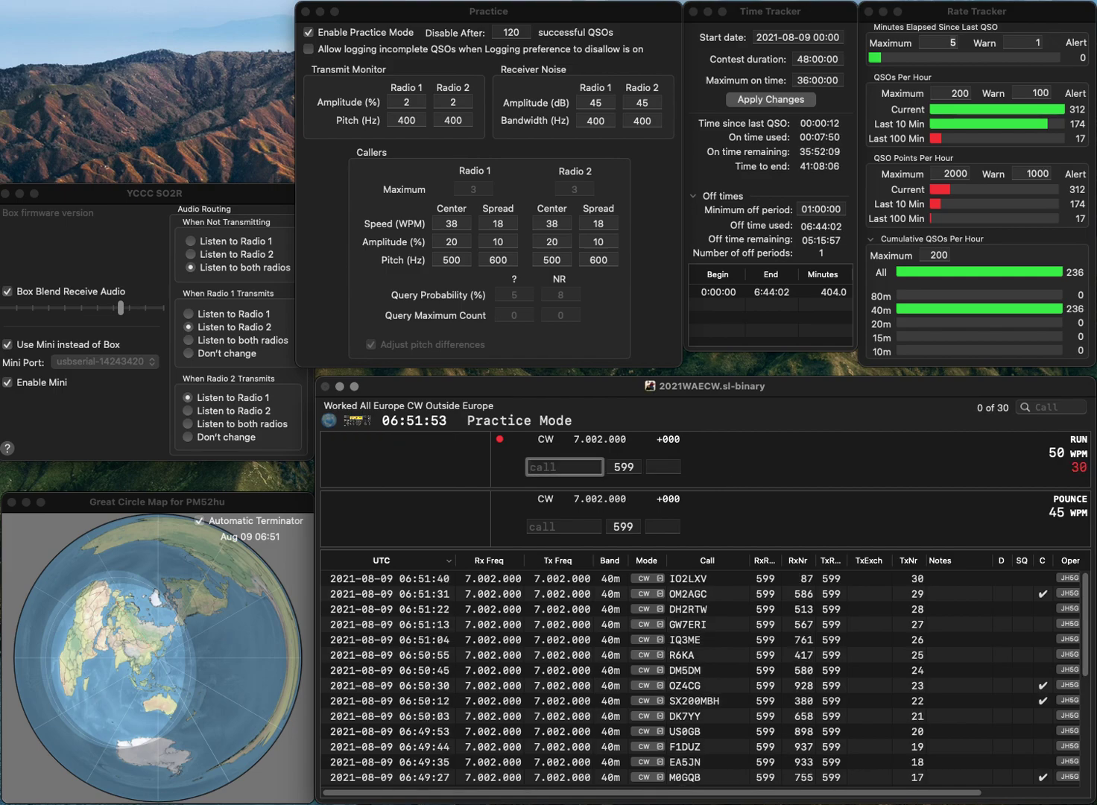
- Enter the call HSQX, replace it with SQ1X, and log the contact with received number 669
{"action": "type", "text": "HSQX"}
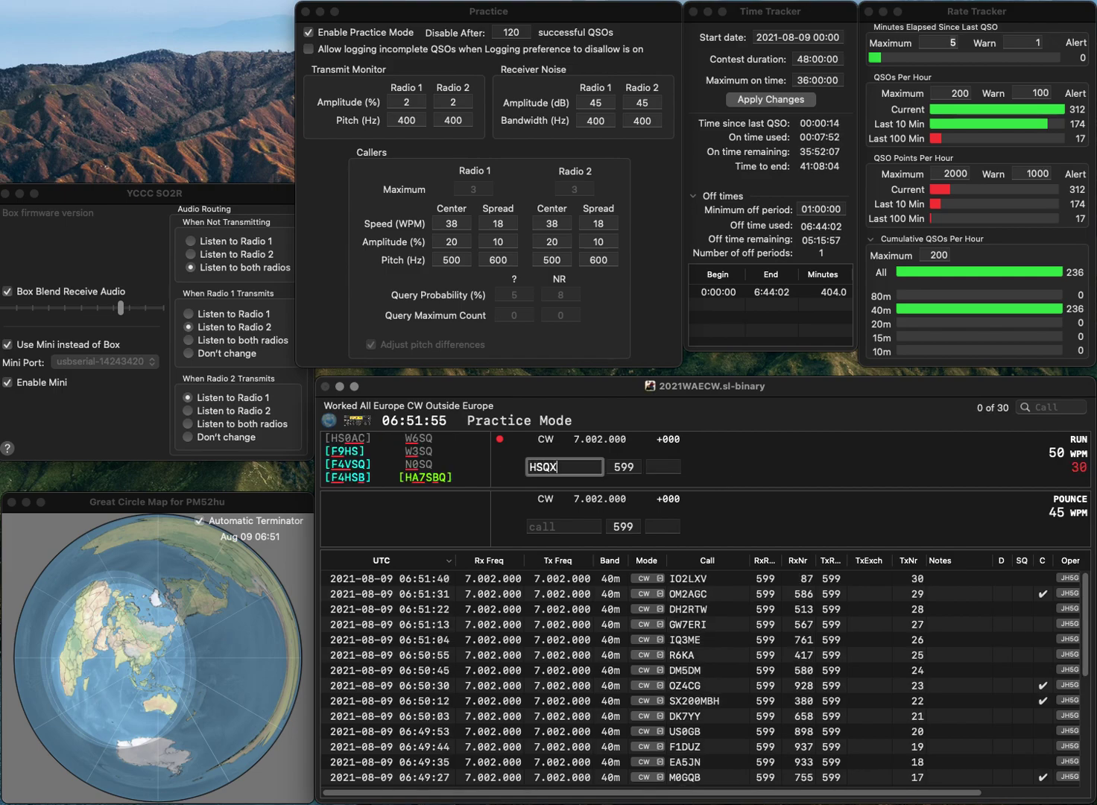
{"action": "key", "text": "BackSpace"}
{"action": "key", "text": "BackSpace"}
{"action": "key", "text": "BackSpace"}
{"action": "key", "text": "BackSpace"}
{"action": "type", "text": "SQ1X"}
{"action": "key", "text": "Return"}
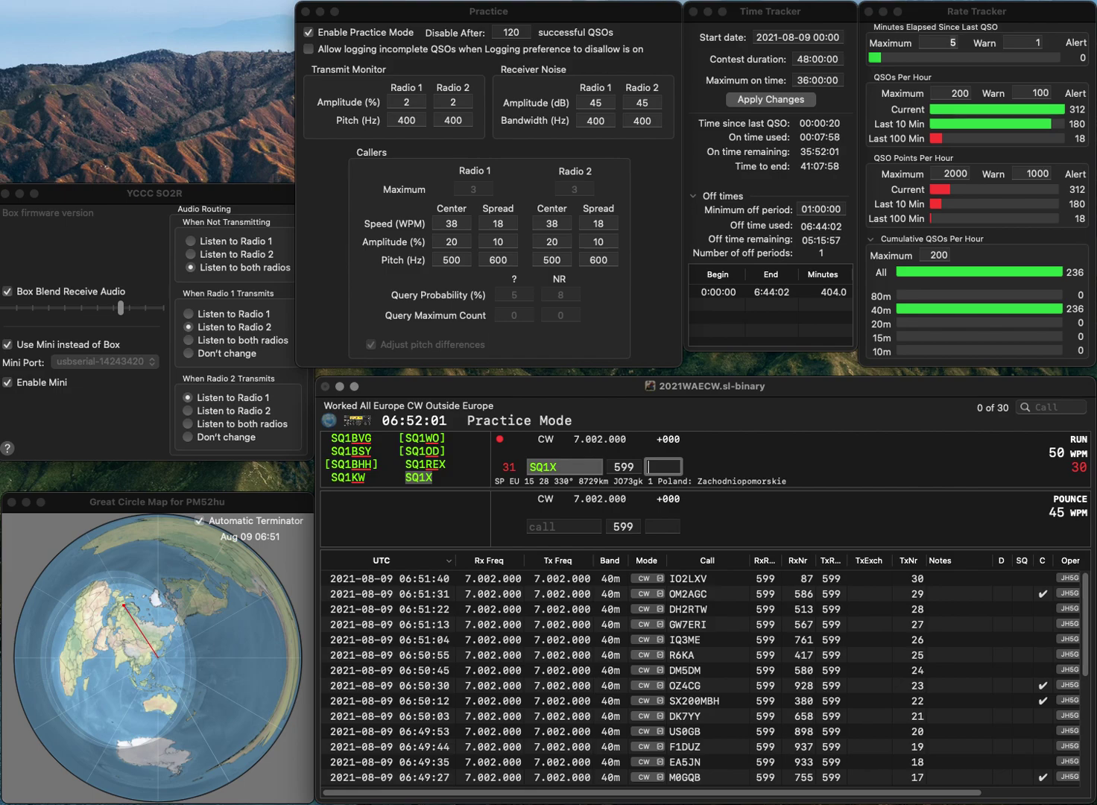
{"action": "type", "text": "669"}
{"action": "key", "text": "Return"}
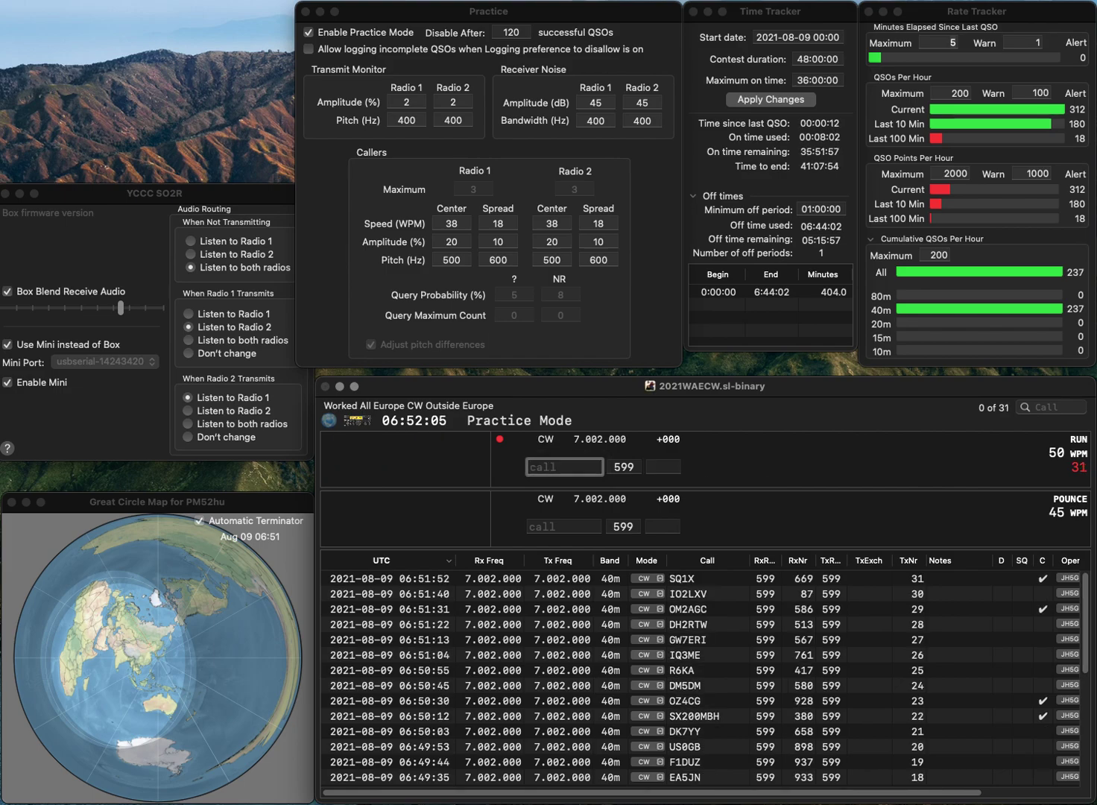
{"action": "type", "text": "OZ2ABI"}
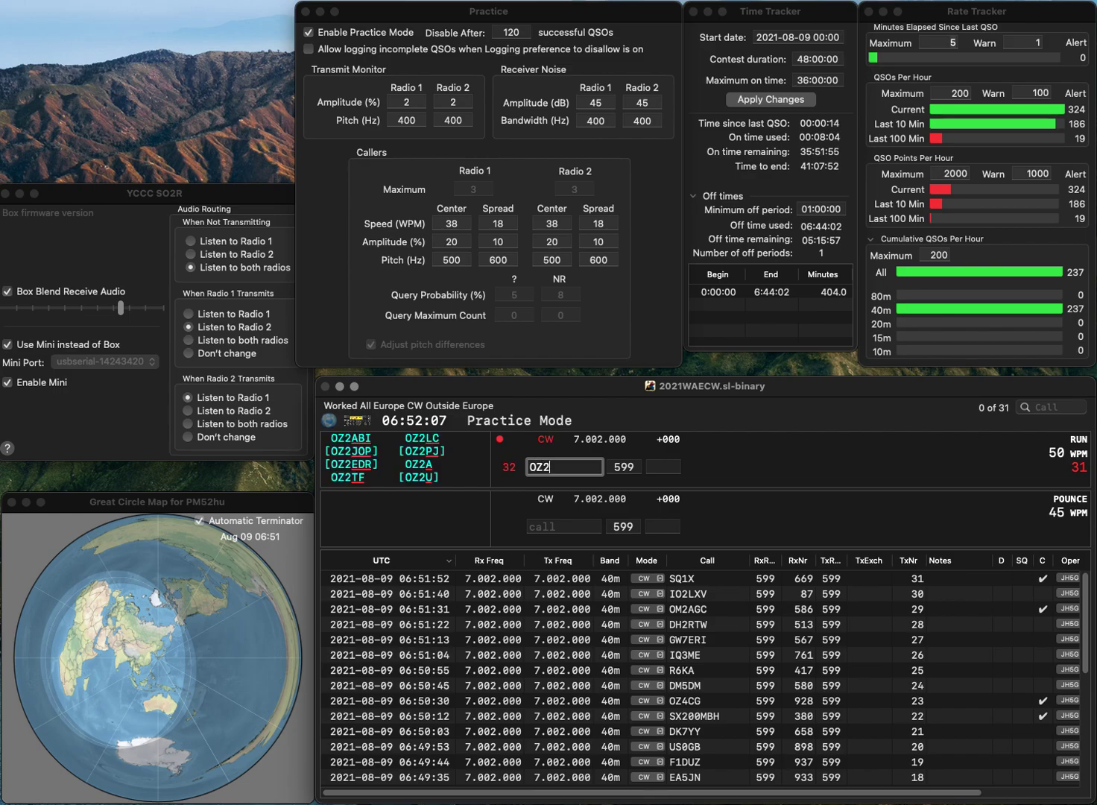
{"action": "key", "text": "Return"}
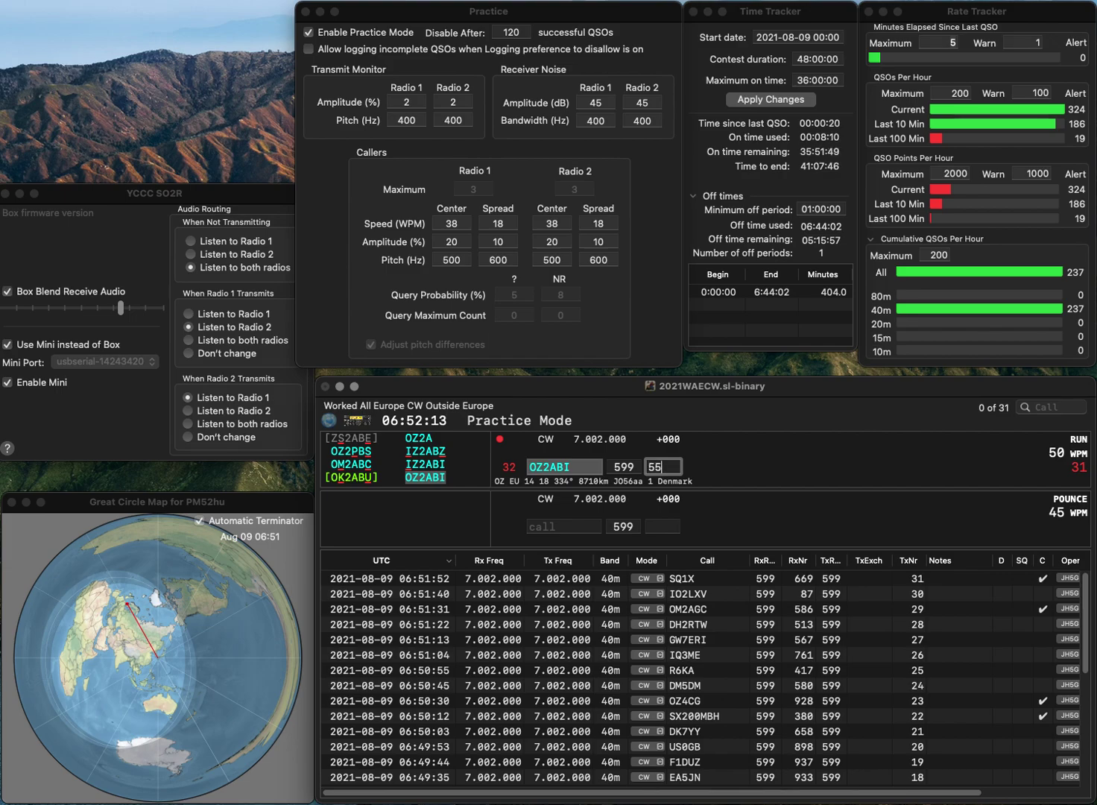
{"action": "key", "text": "Return"}
{"action": "type", "text": "CT1EOD"}
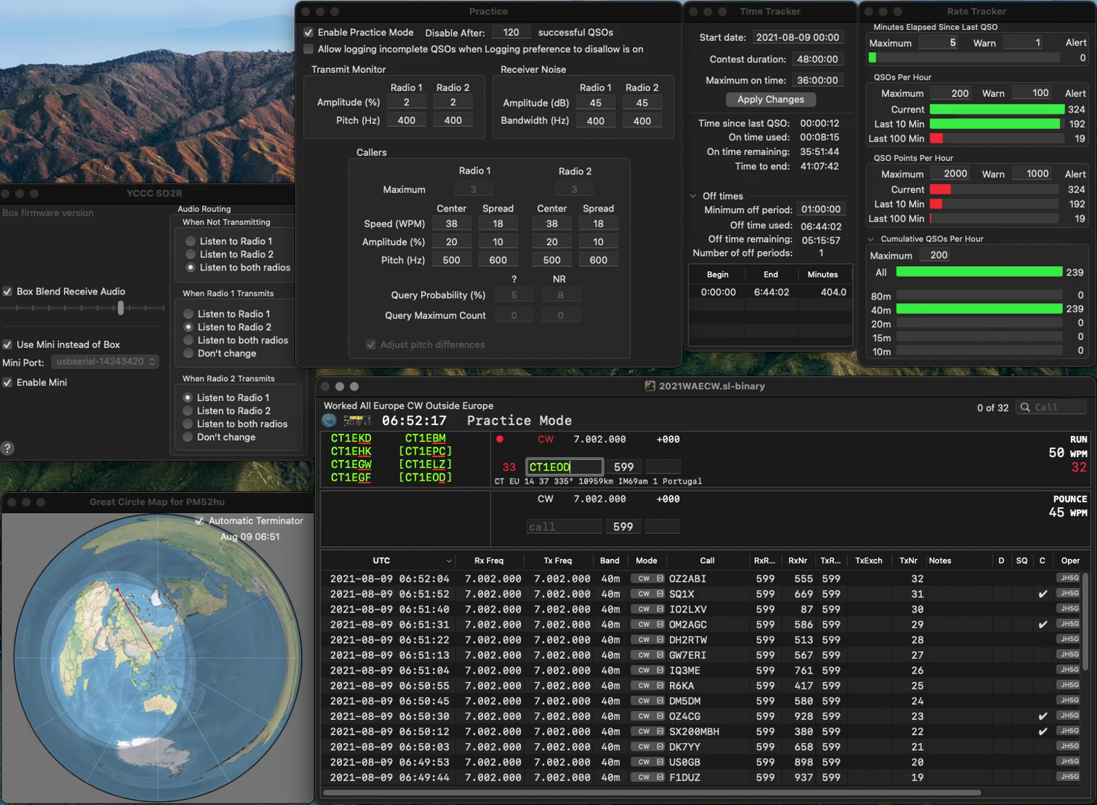
{"action": "key", "text": "Return"}
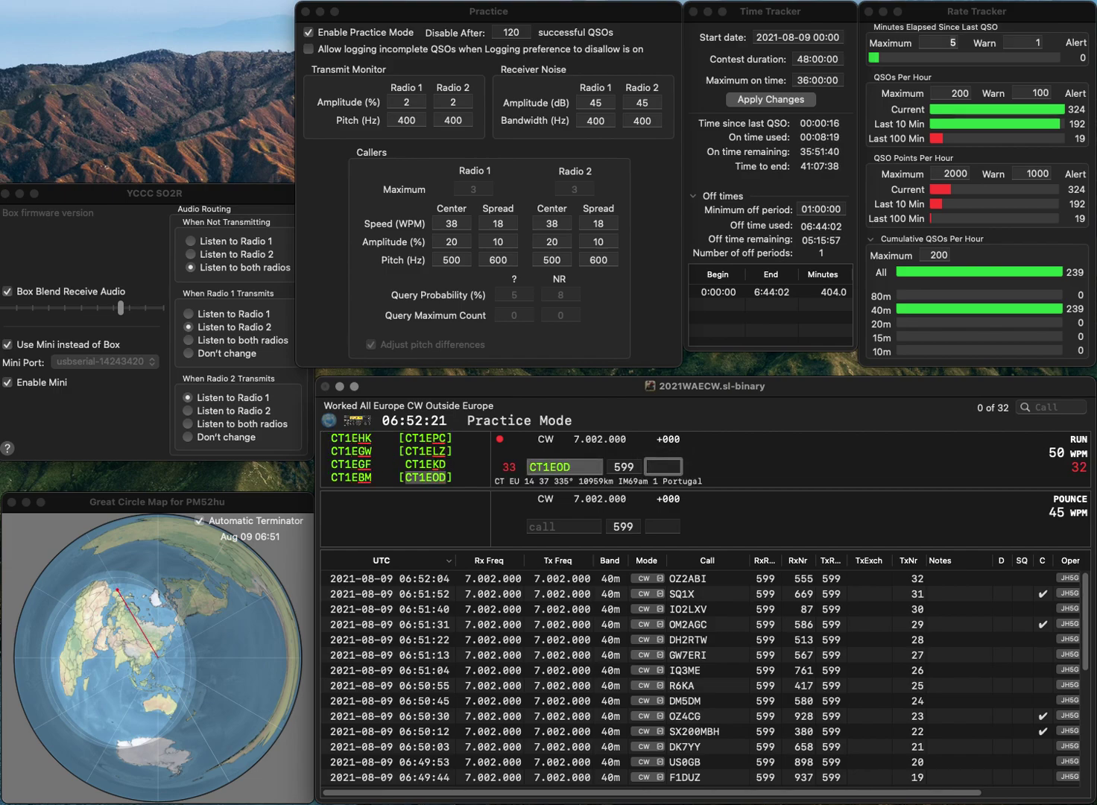
{"action": "key", "text": "Return"}
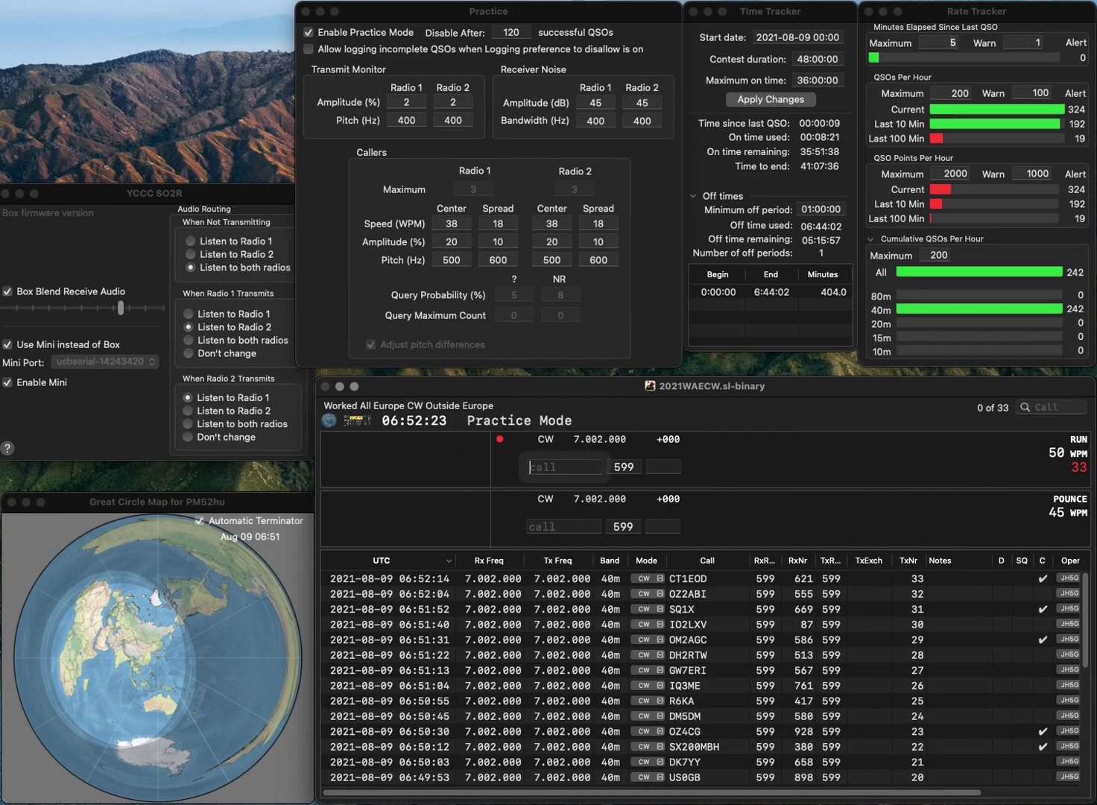
{"action": "type", "text": "ON4"}
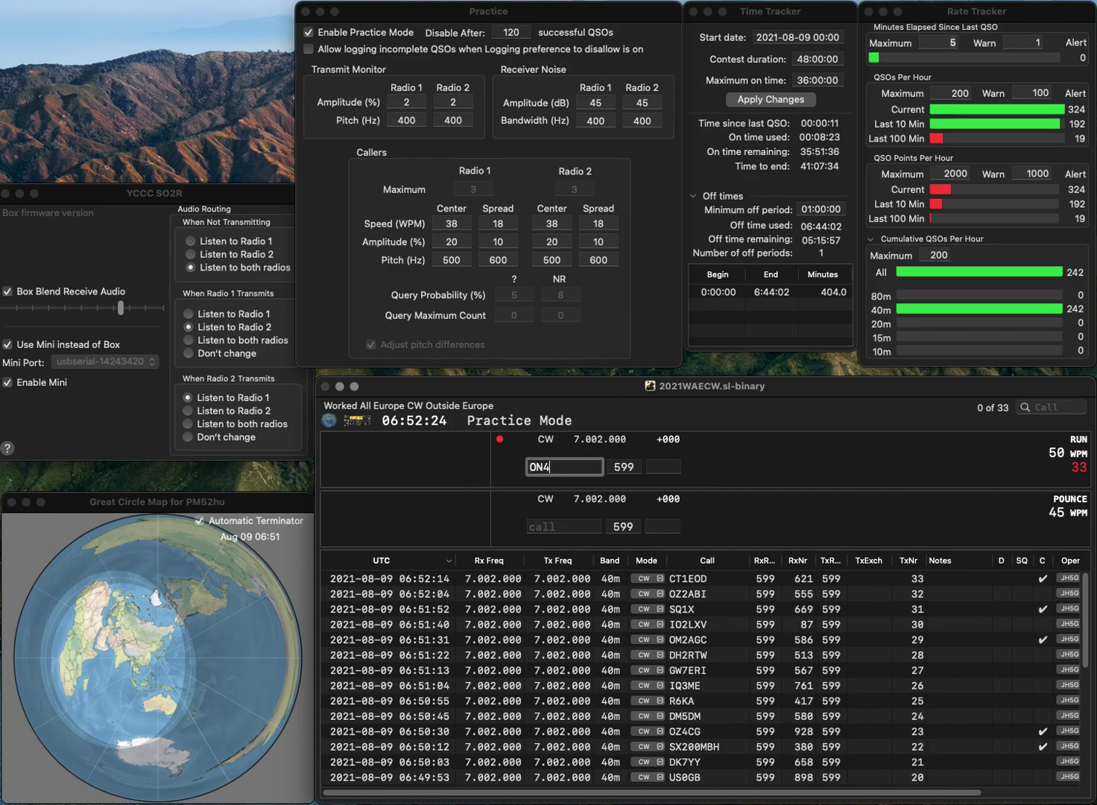
{"action": "type", "text": "ND"}
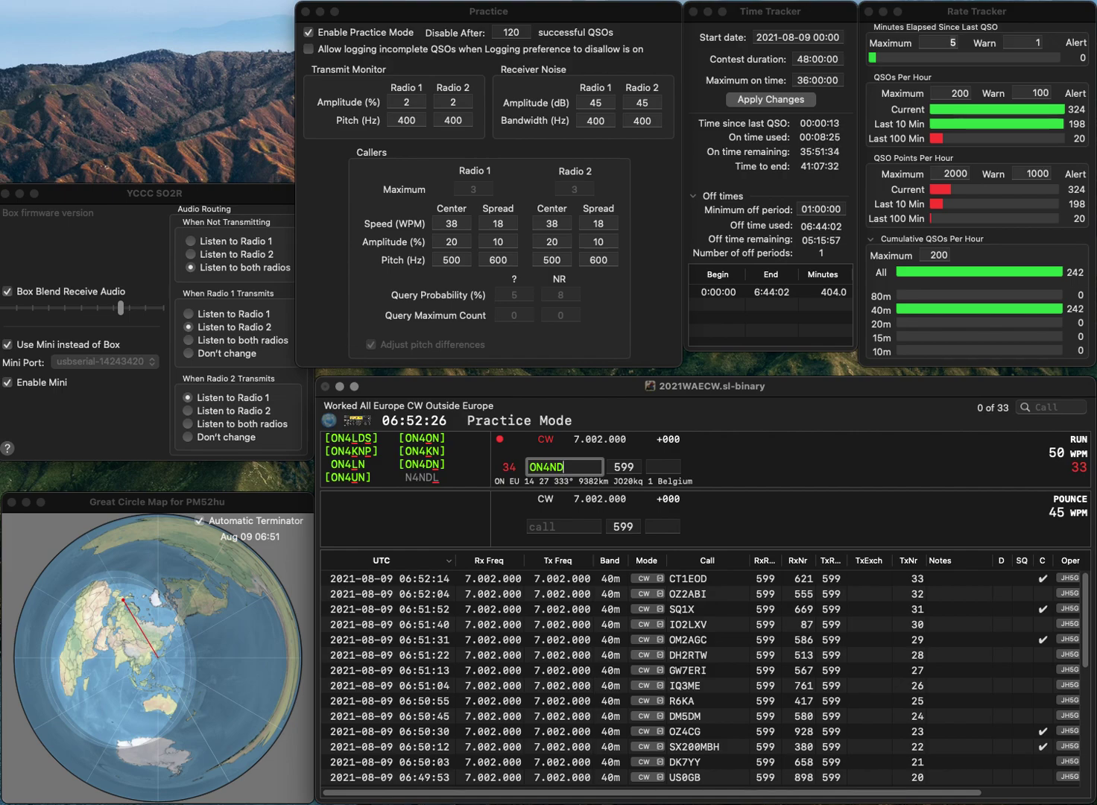
{"action": "left_click", "coordinate": [547, 467]}
{"action": "key", "text": "BackSpace"}
{"action": "type", "text": "3"}
{"action": "key", "text": "Return"}
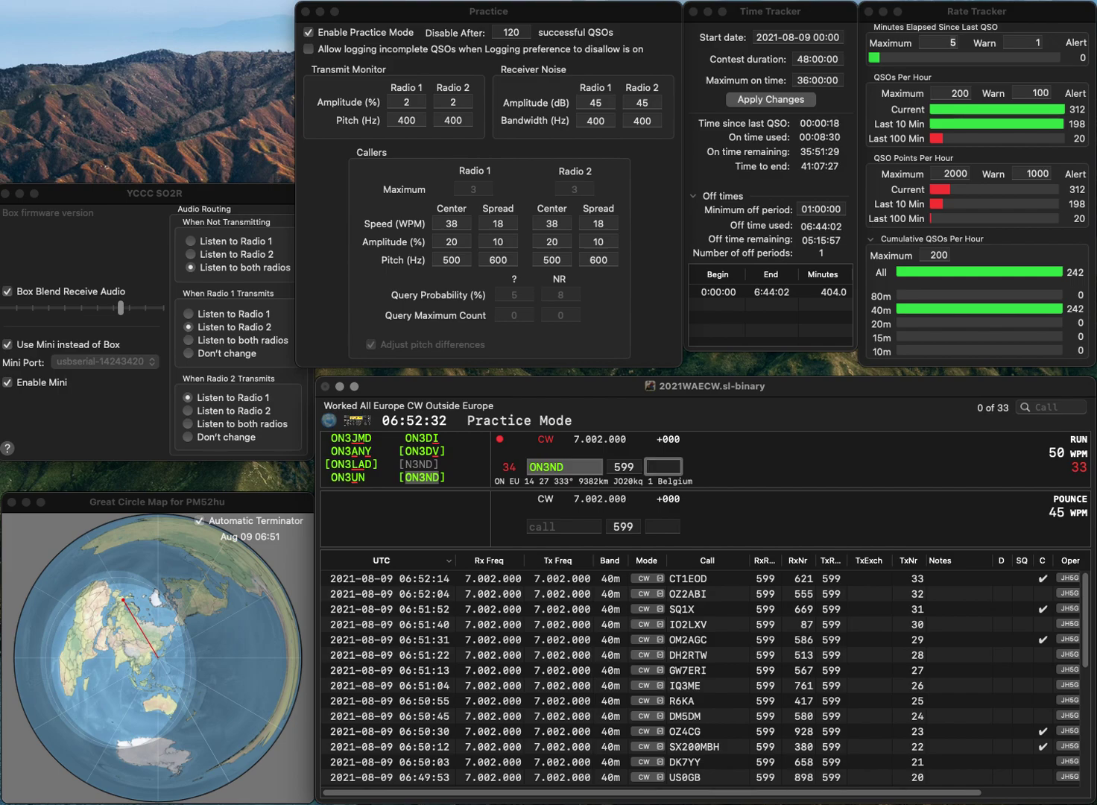
{"action": "type", "text": "553"}
{"action": "key", "text": "Return"}
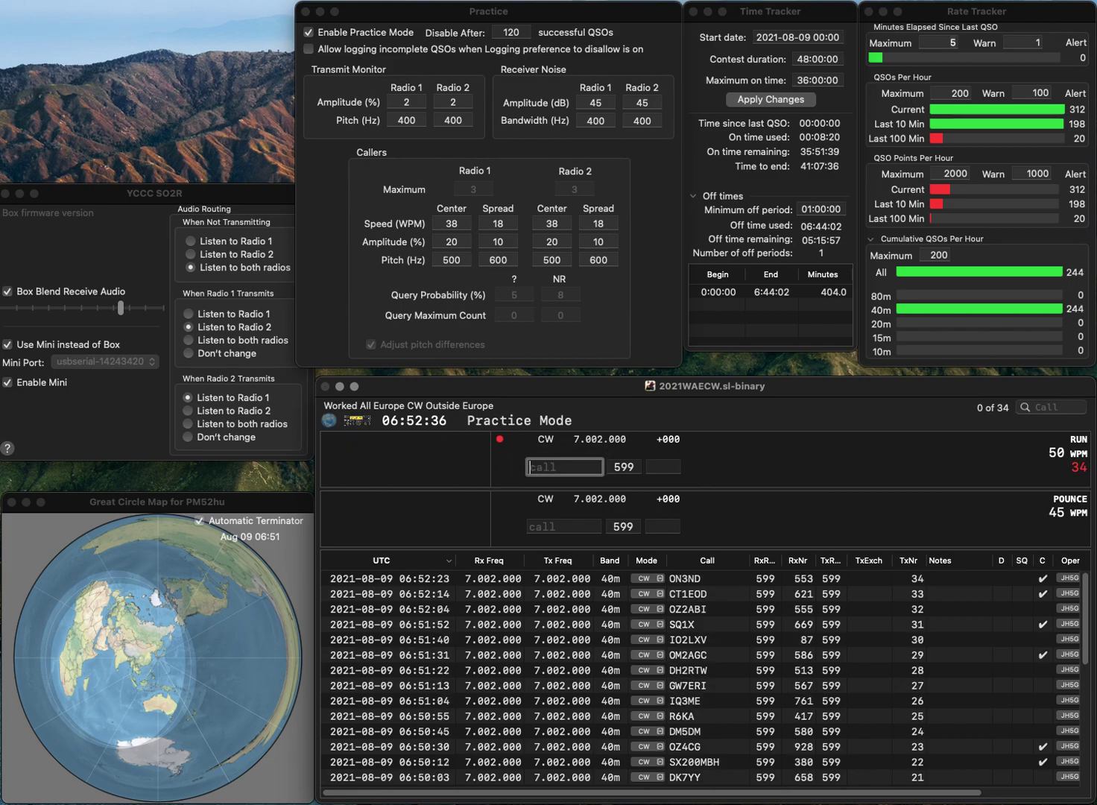
{"action": "type", "text": "OZ1"}
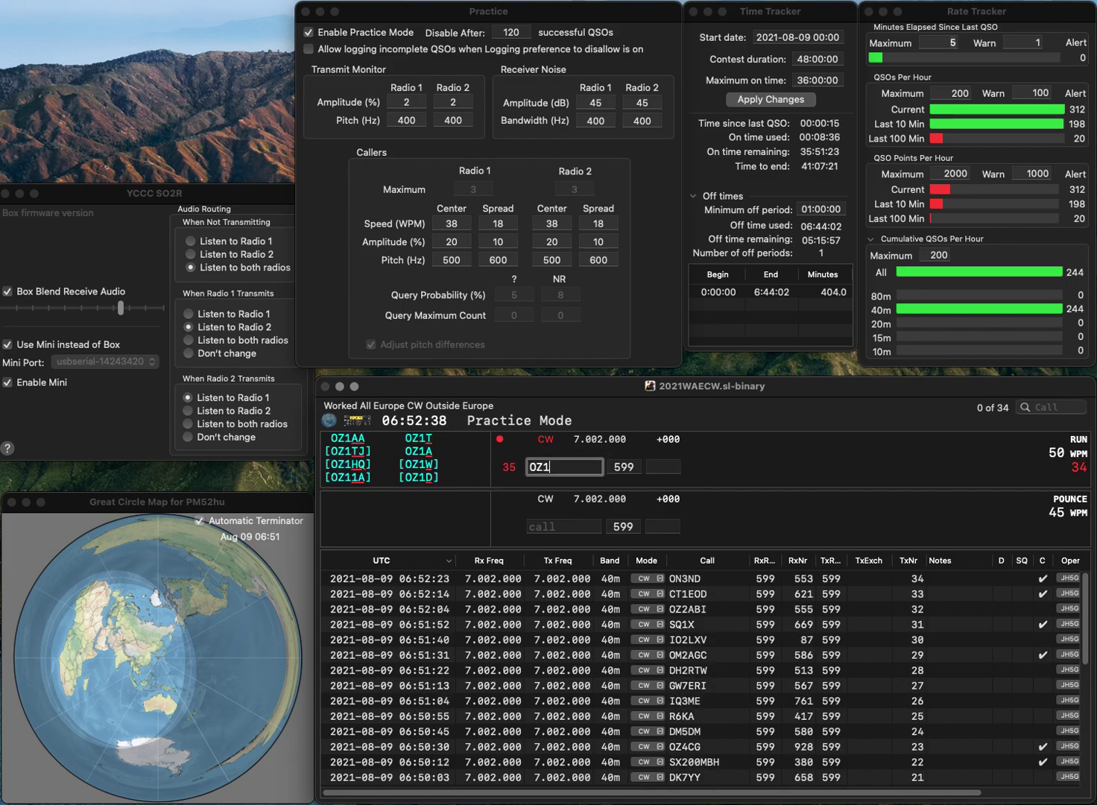
{"action": "type", "text": "ANL"}
{"action": "key", "text": "Left"}
{"action": "key", "text": "BackSpace"}
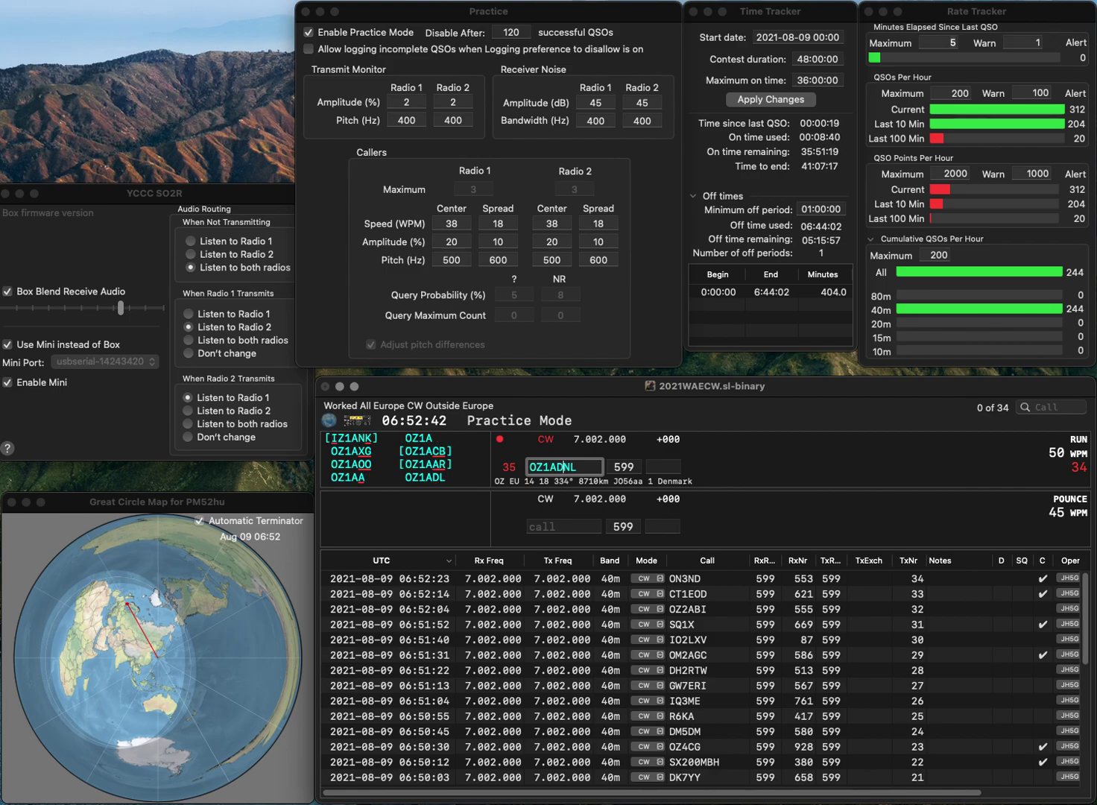
{"action": "type", "text": "D"}
{"action": "key", "text": "space"}
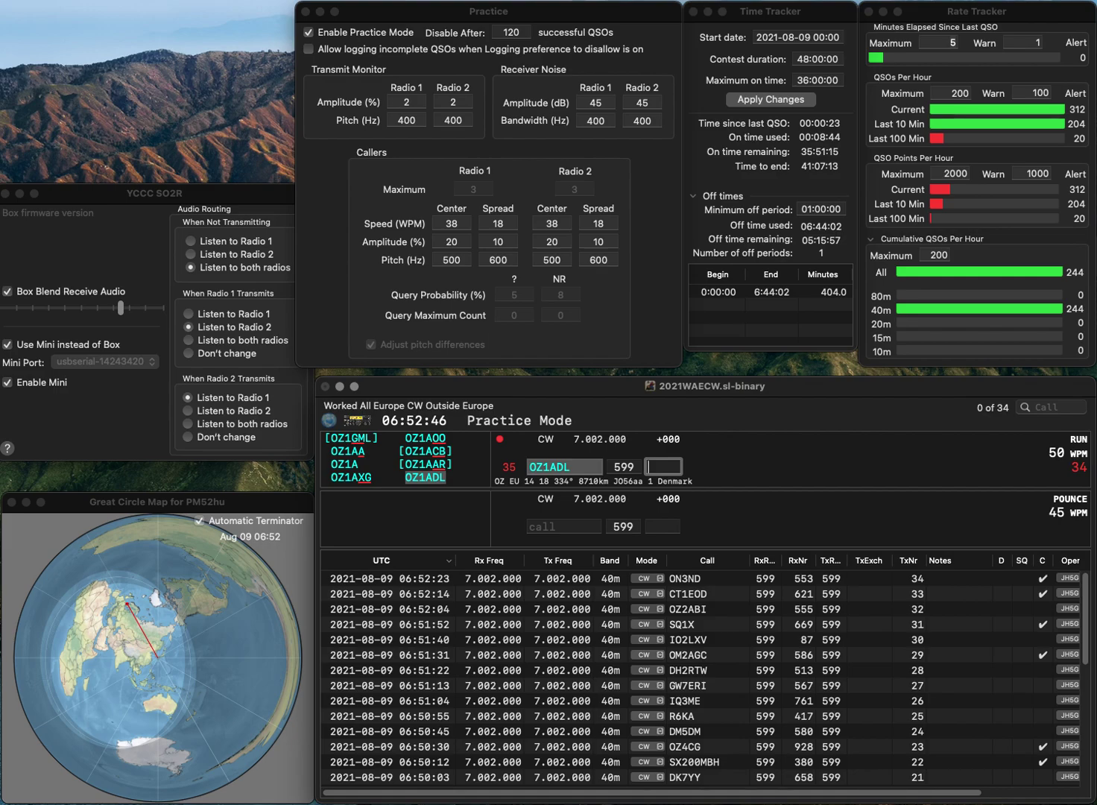
{"action": "type", "text": "250"}
{"action": "key", "text": "Return"}
- Log a run contact with DH5NT, entering 825 as the received number
{"action": "type", "text": "D"}
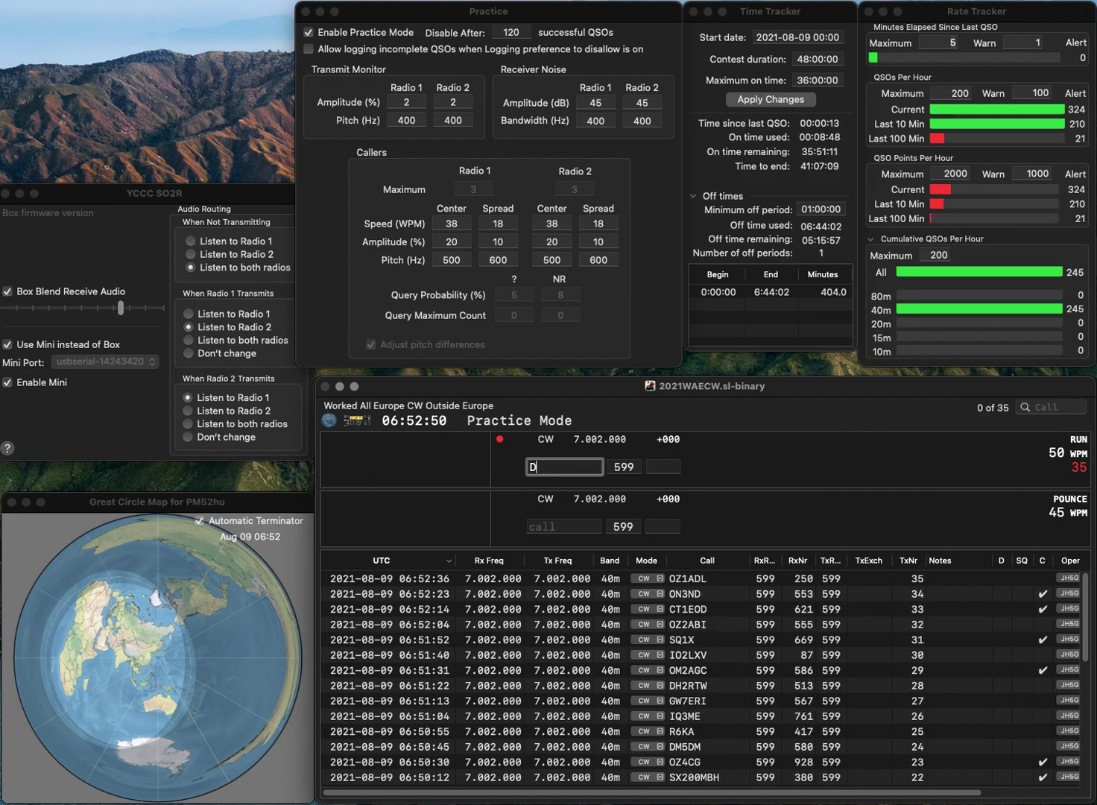
{"action": "type", "text": "H5NT"}
{"action": "key", "text": "Return"}
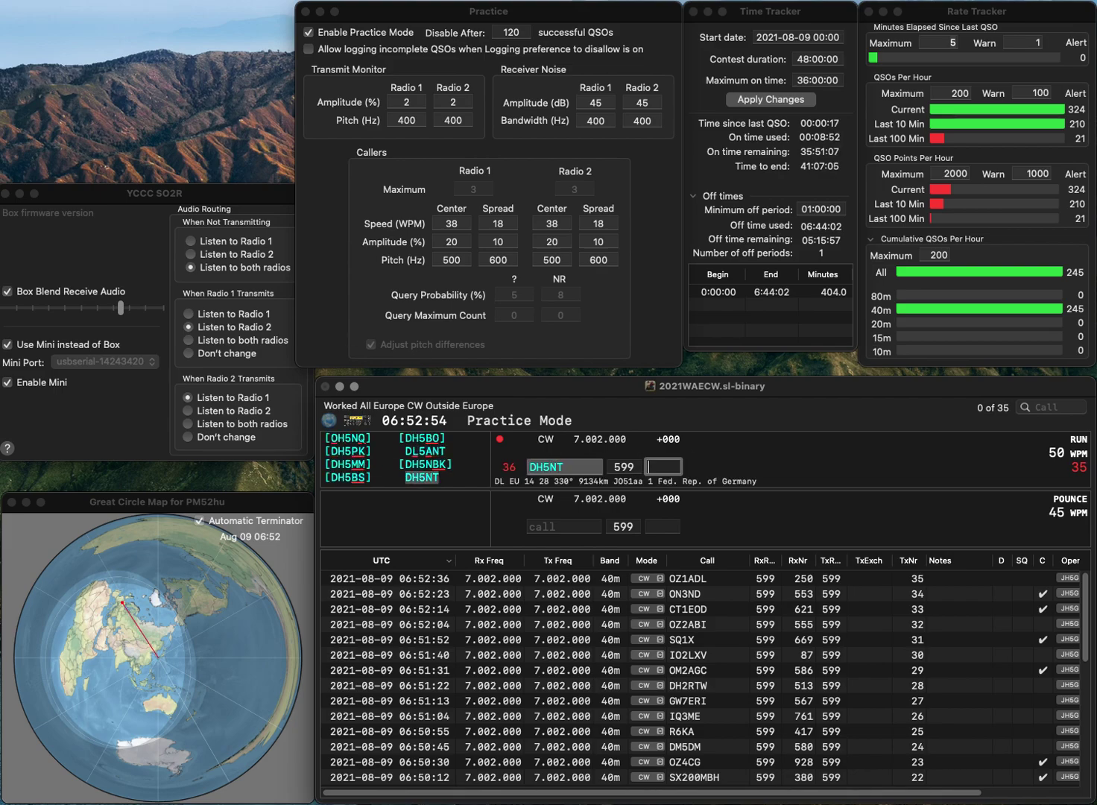
{"action": "type", "text": "825"}
{"action": "key", "text": "Return"}
{"action": "type", "text": "F4KKZ"}
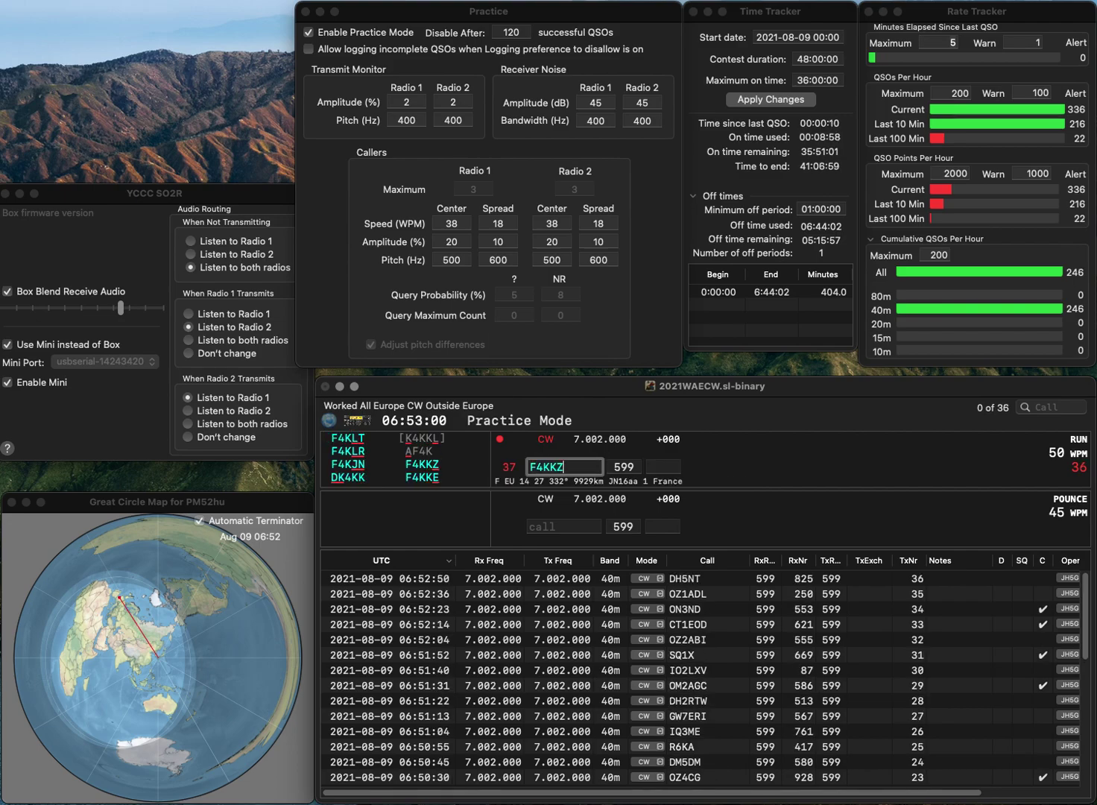
{"action": "key", "text": "Return"}
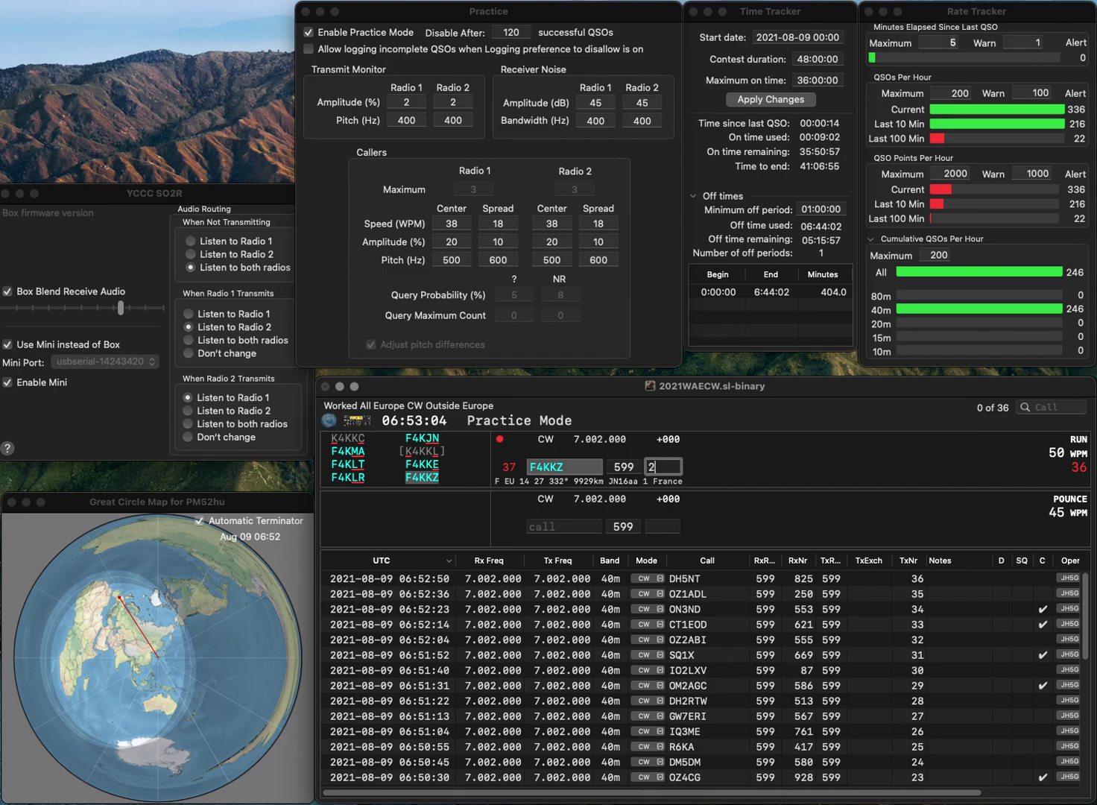
{"action": "type", "text": "1"}
{"action": "key", "text": "Return"}
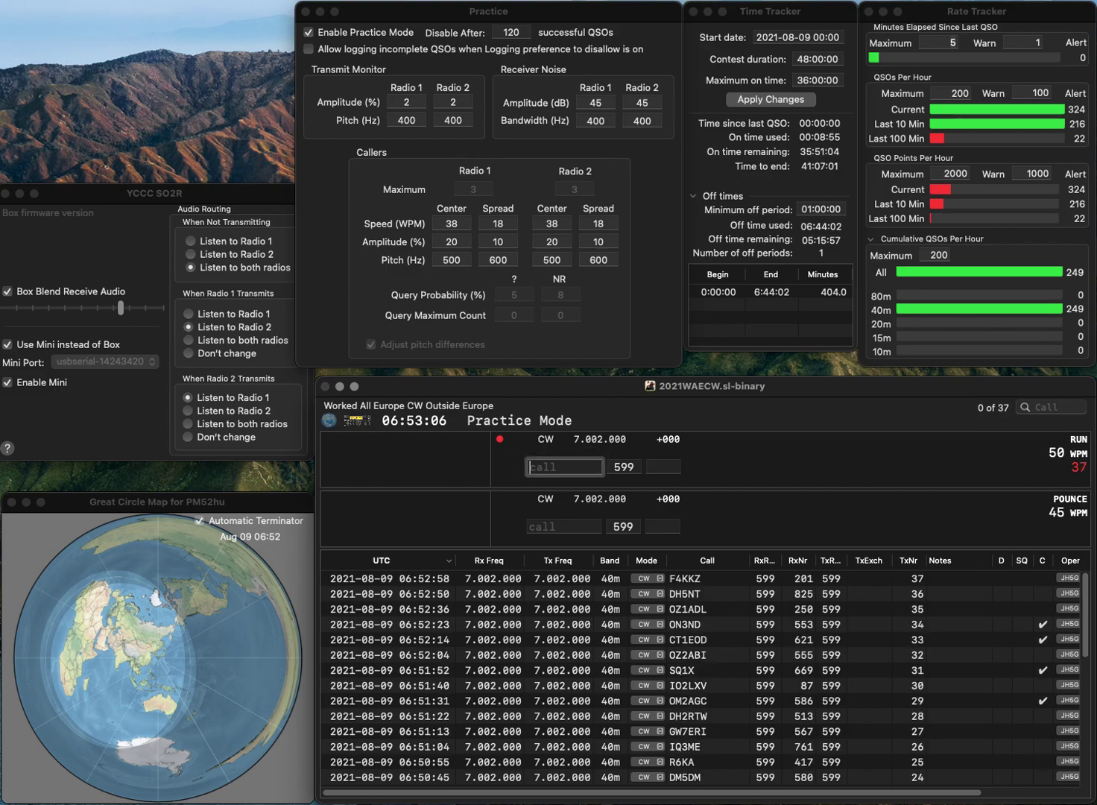
{"action": "type", "text": "HB9"}
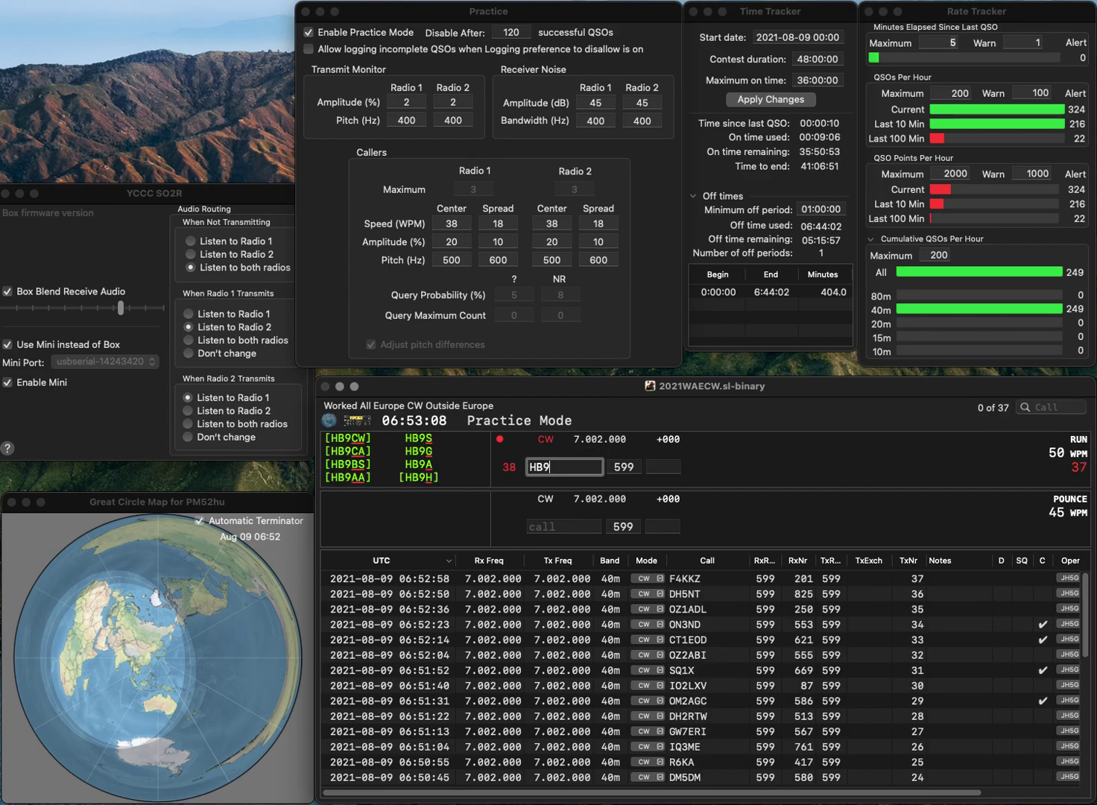
{"action": "type", "text": "BQP"}
{"action": "key", "text": "Return"}
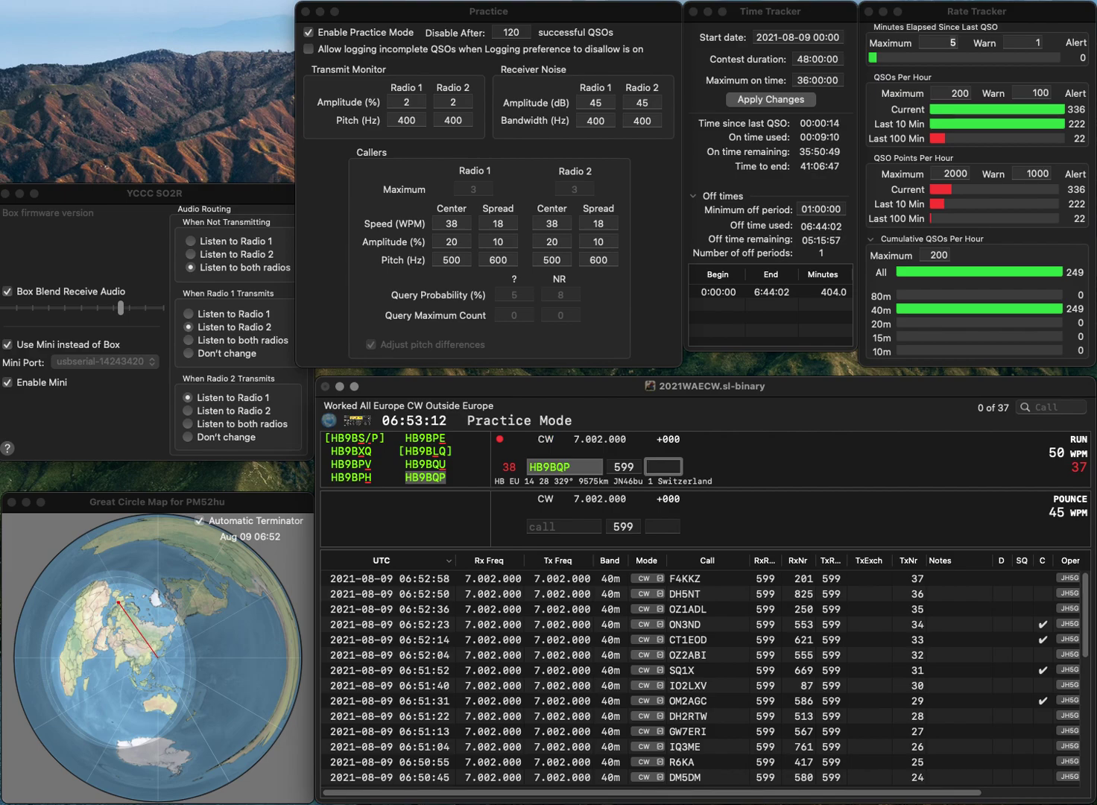
{"action": "type", "text": "306"}
{"action": "type", "text": "RA3"}
{"action": "type", "text": "XM"}
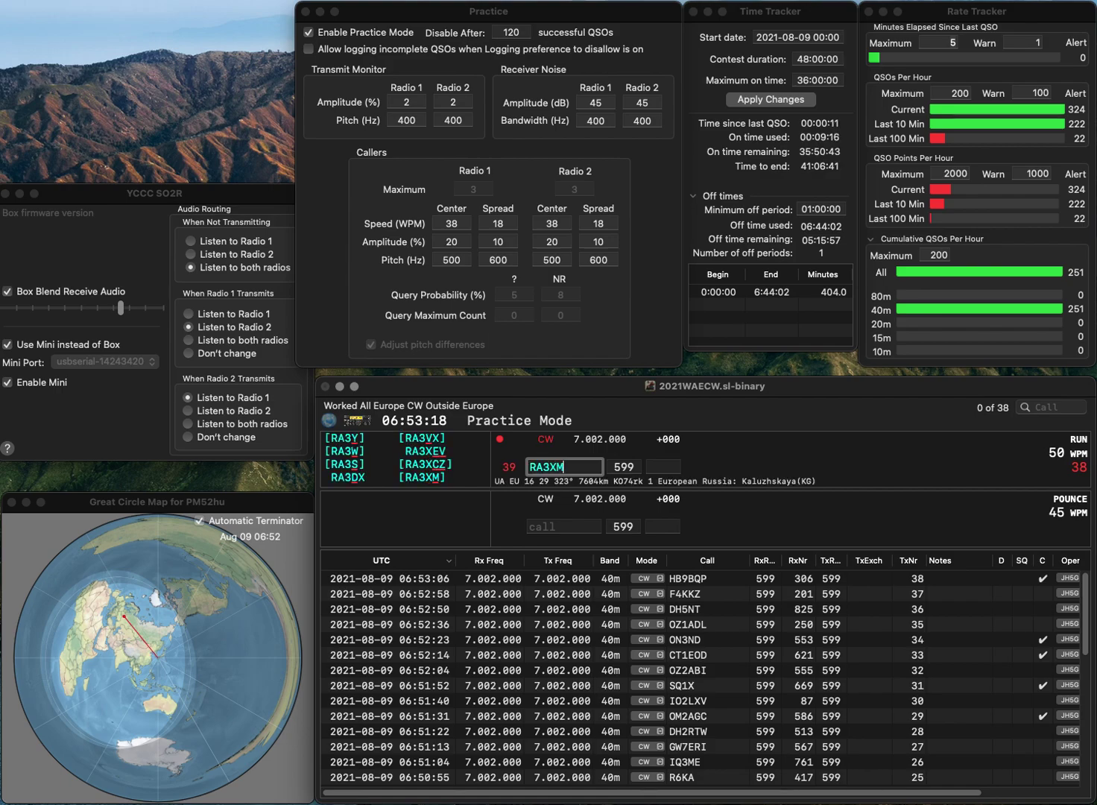
{"action": "key", "text": "Return"}
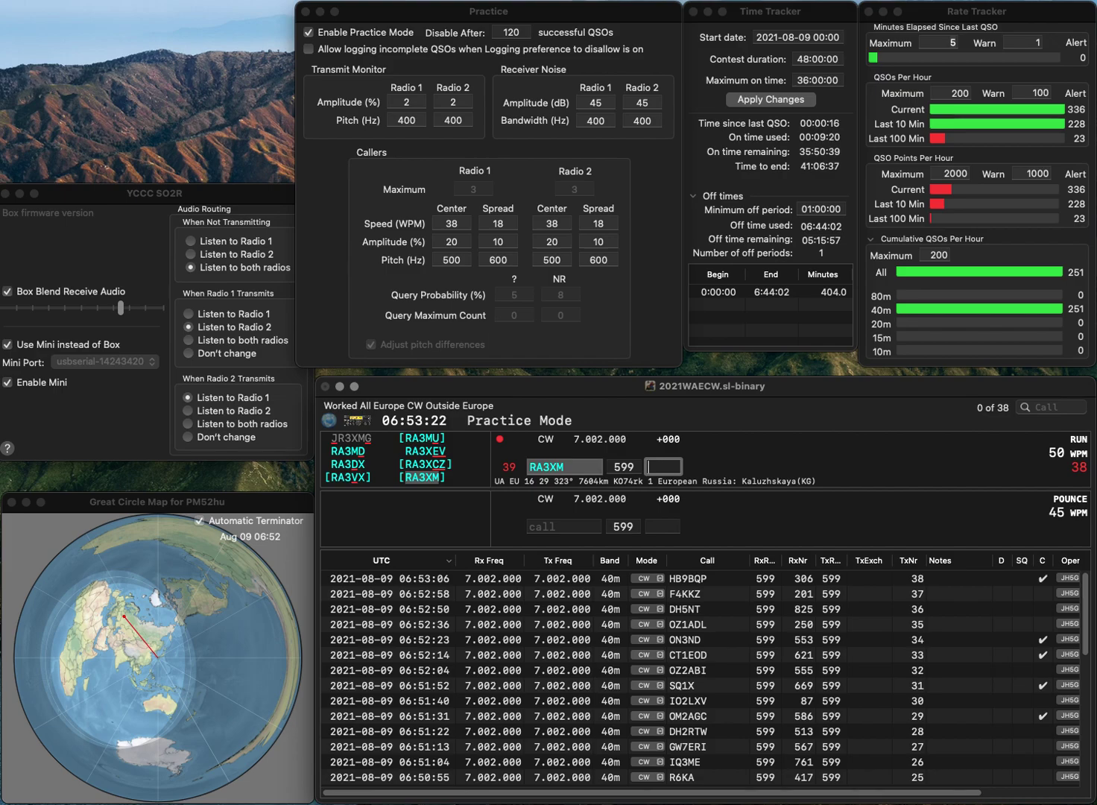
{"action": "type", "text": "727"}
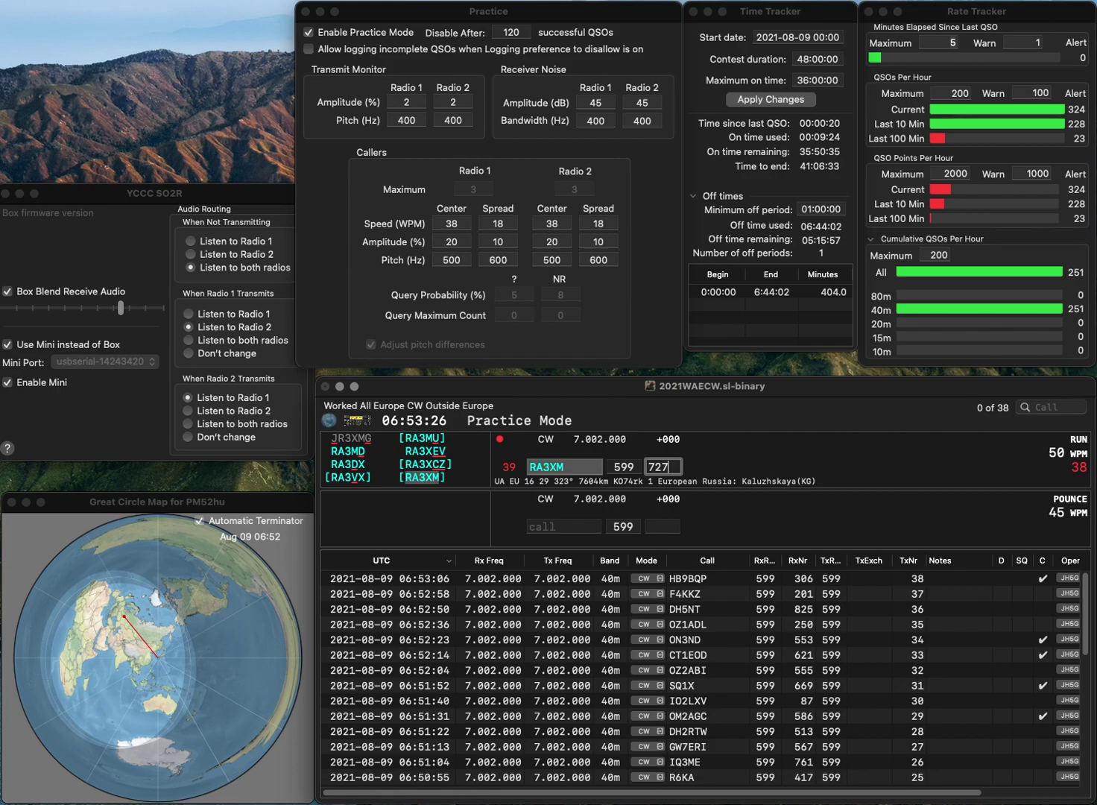
{"action": "key", "text": "Return"}
{"action": "type", "text": "S56A"}
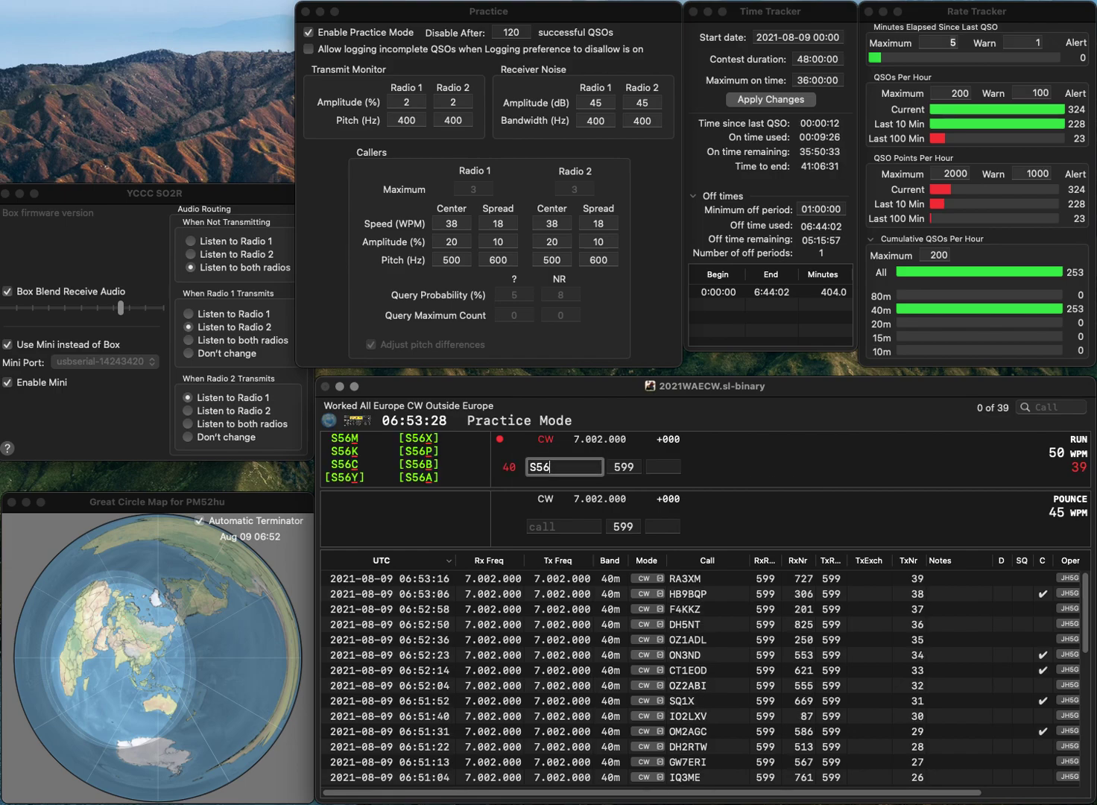
{"action": "key", "text": "Return"}
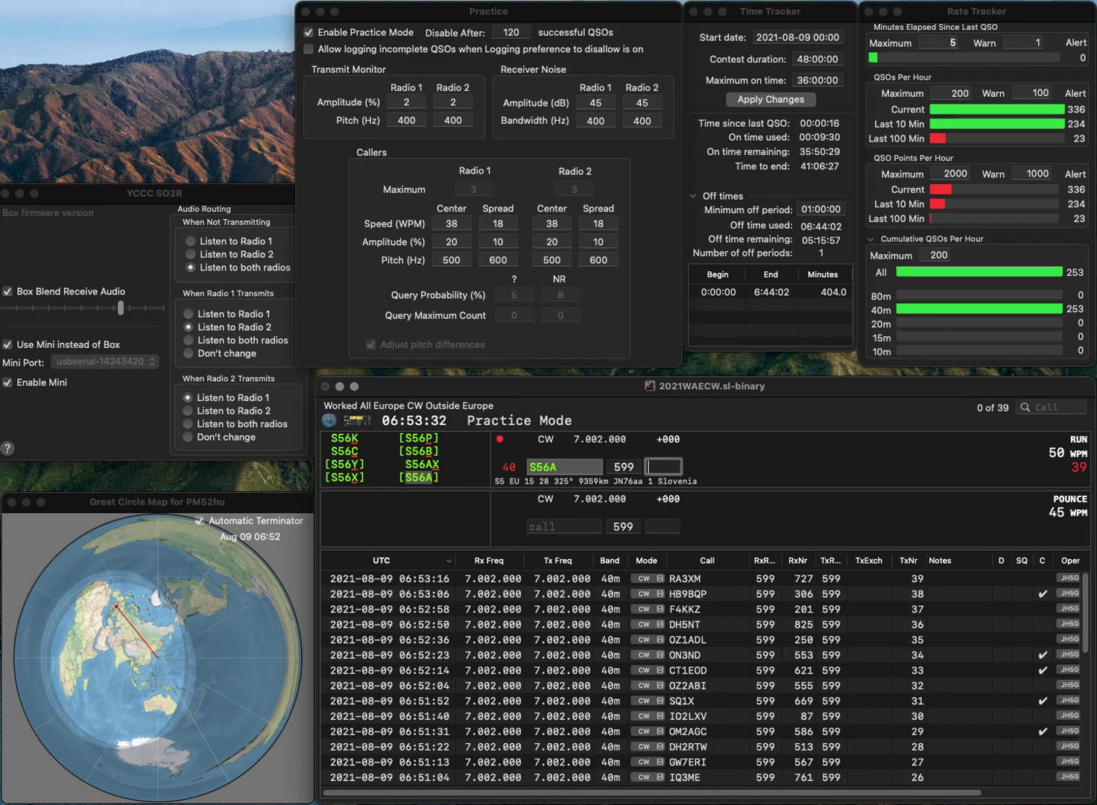
{"action": "type", "text": "2"}
{"action": "type", "text": "0"}
{"action": "key", "text": "Return"}
{"action": "type", "text": "II"}
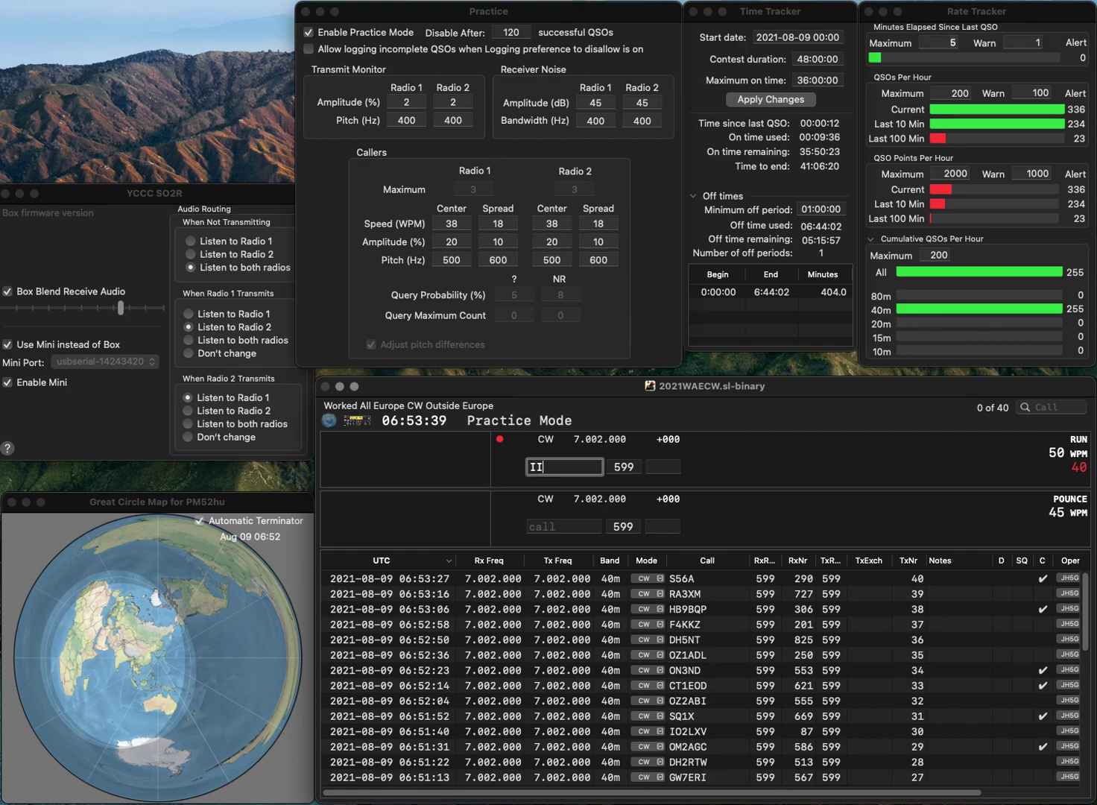
{"action": "type", "text": "7C"}
{"action": "key", "text": "Return"}
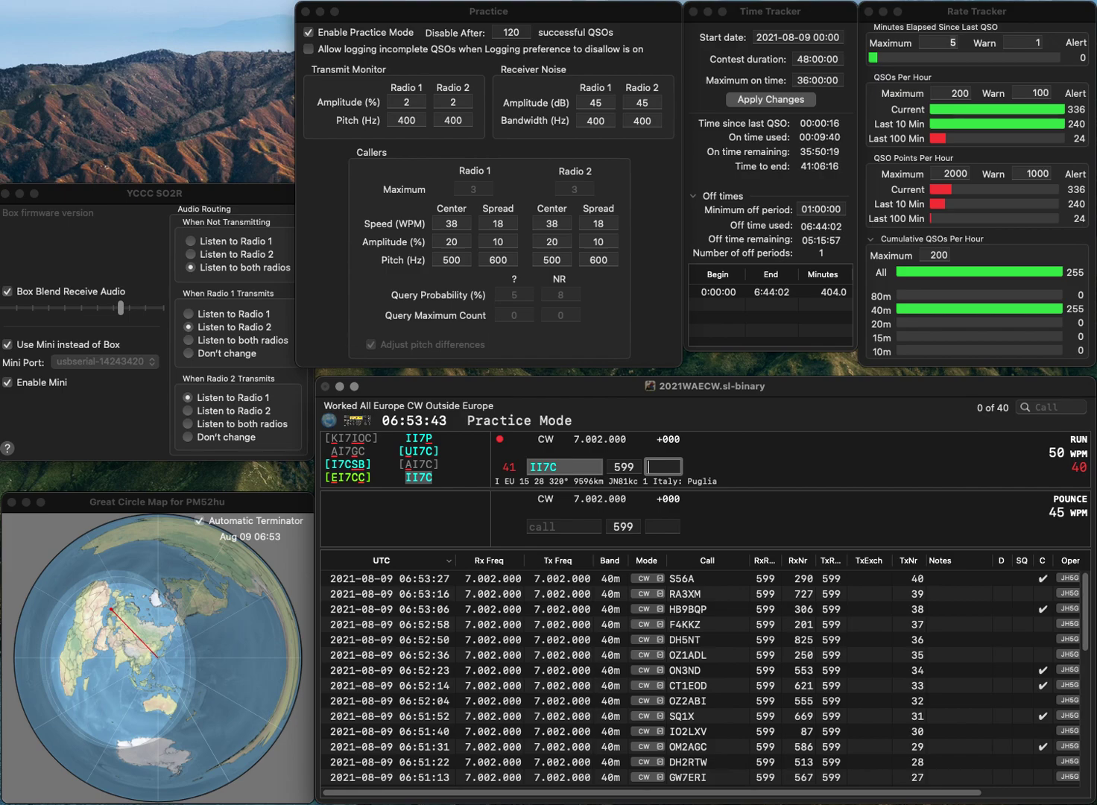
{"action": "type", "text": "625"}
{"action": "key", "text": "Return"}
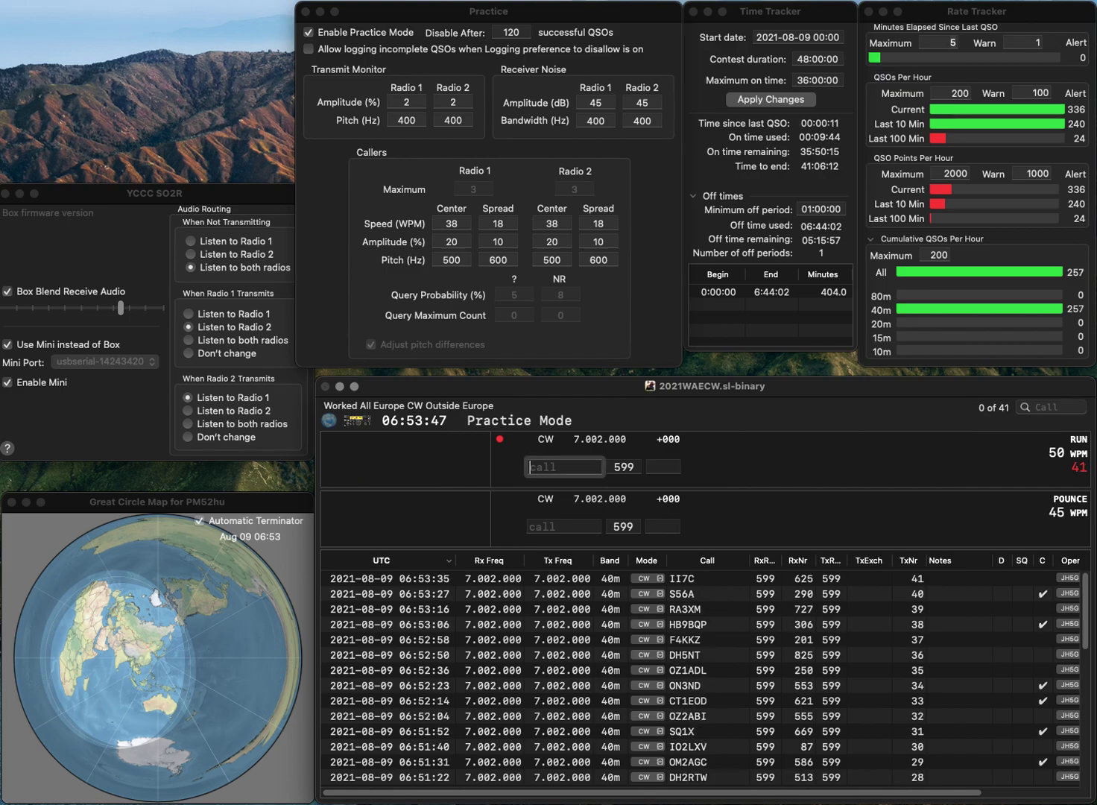
{"action": "type", "text": "YT7M"}
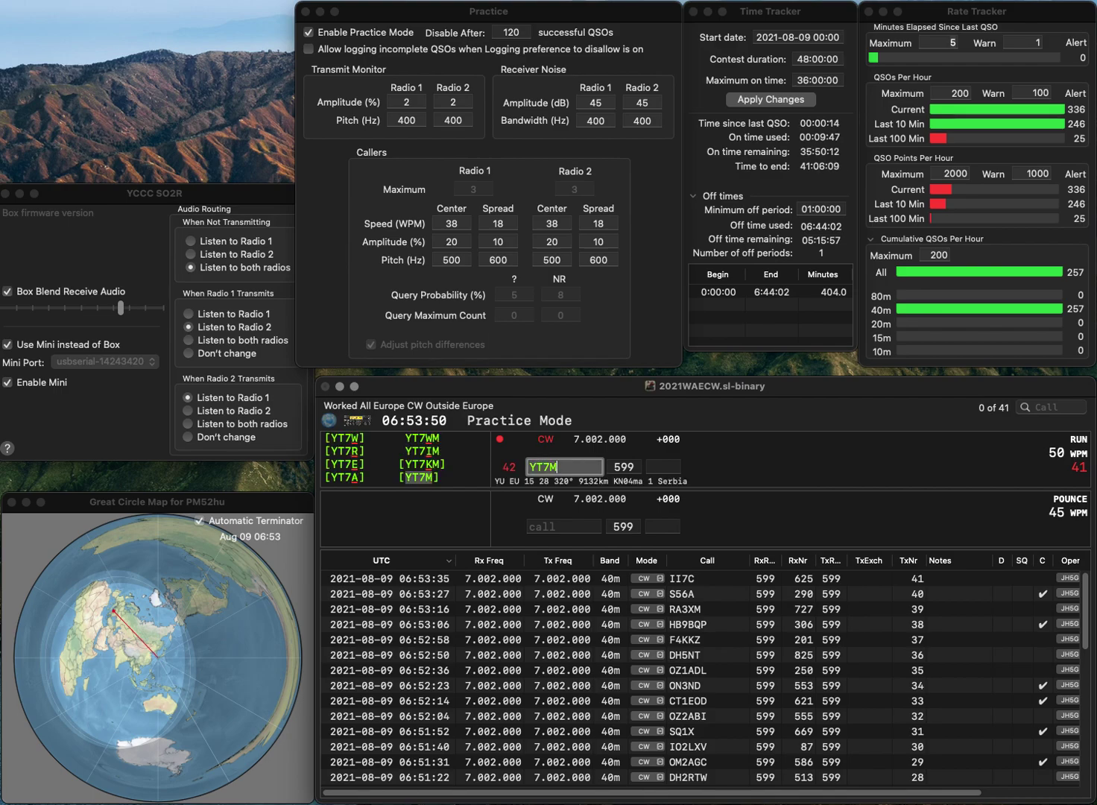
{"action": "key", "text": "Return"}
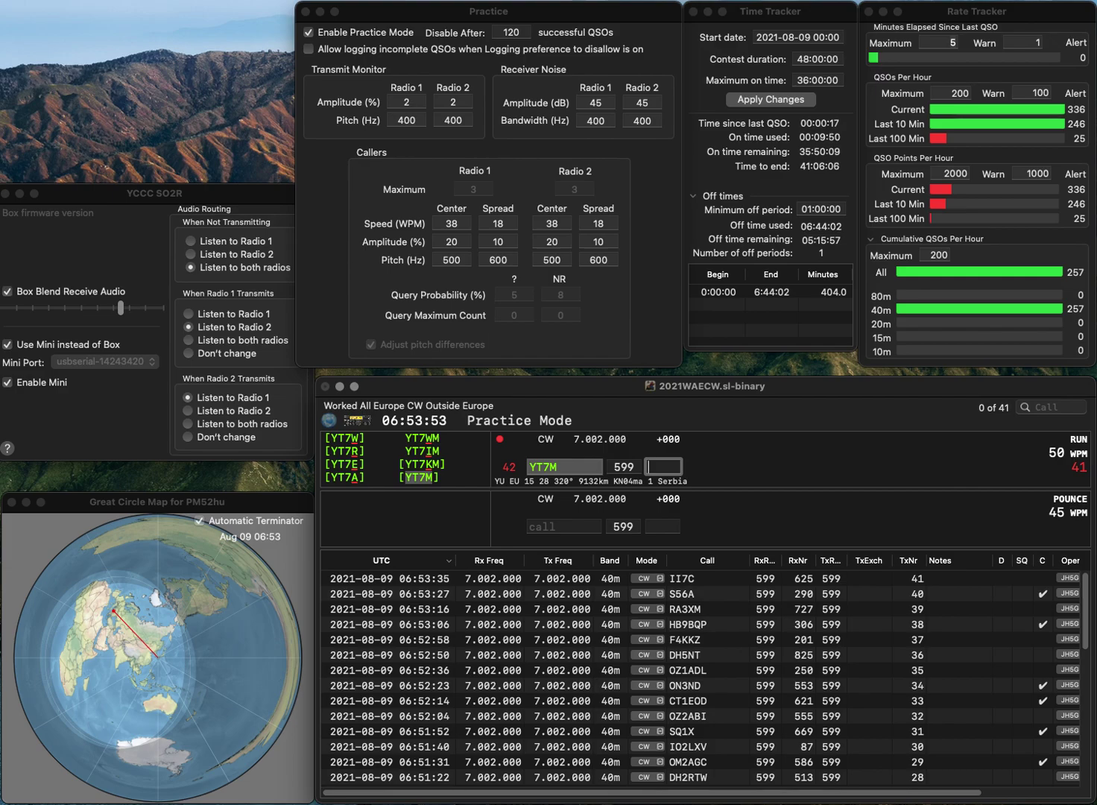
{"action": "type", "text": "74"}
{"action": "key", "text": "Return"}
{"action": "type", "text": "DG1EAD"}
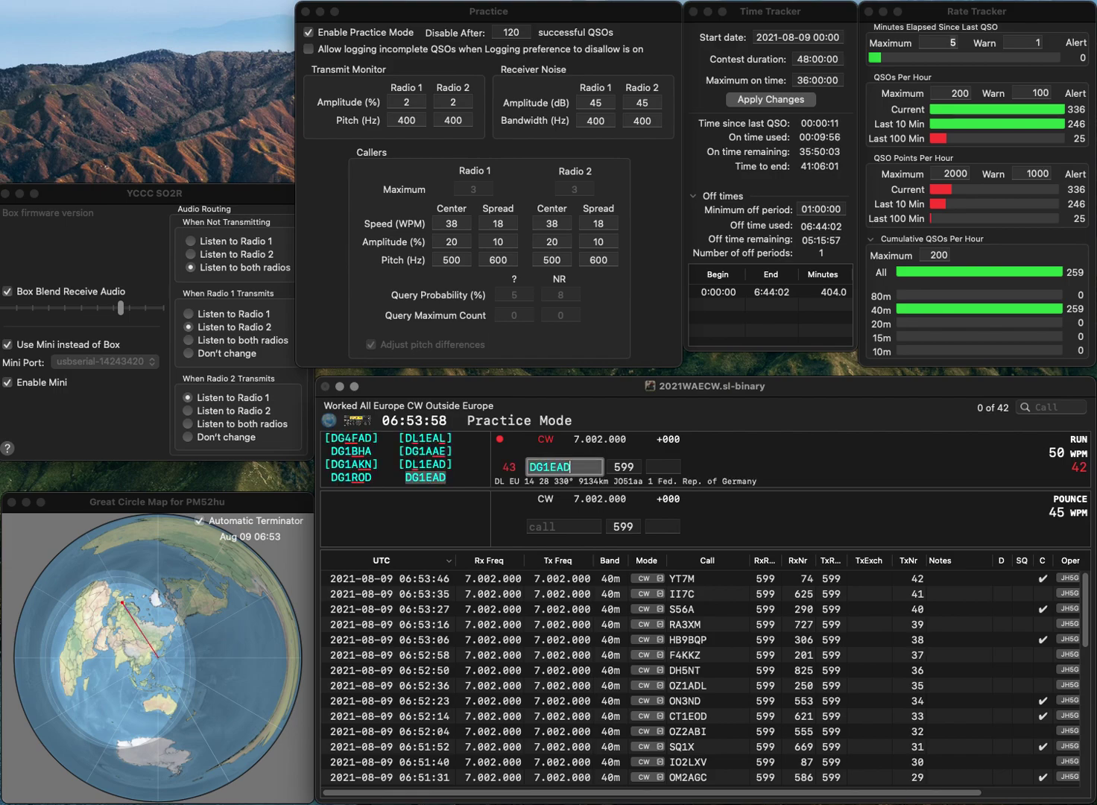
{"action": "key", "text": "Return"}
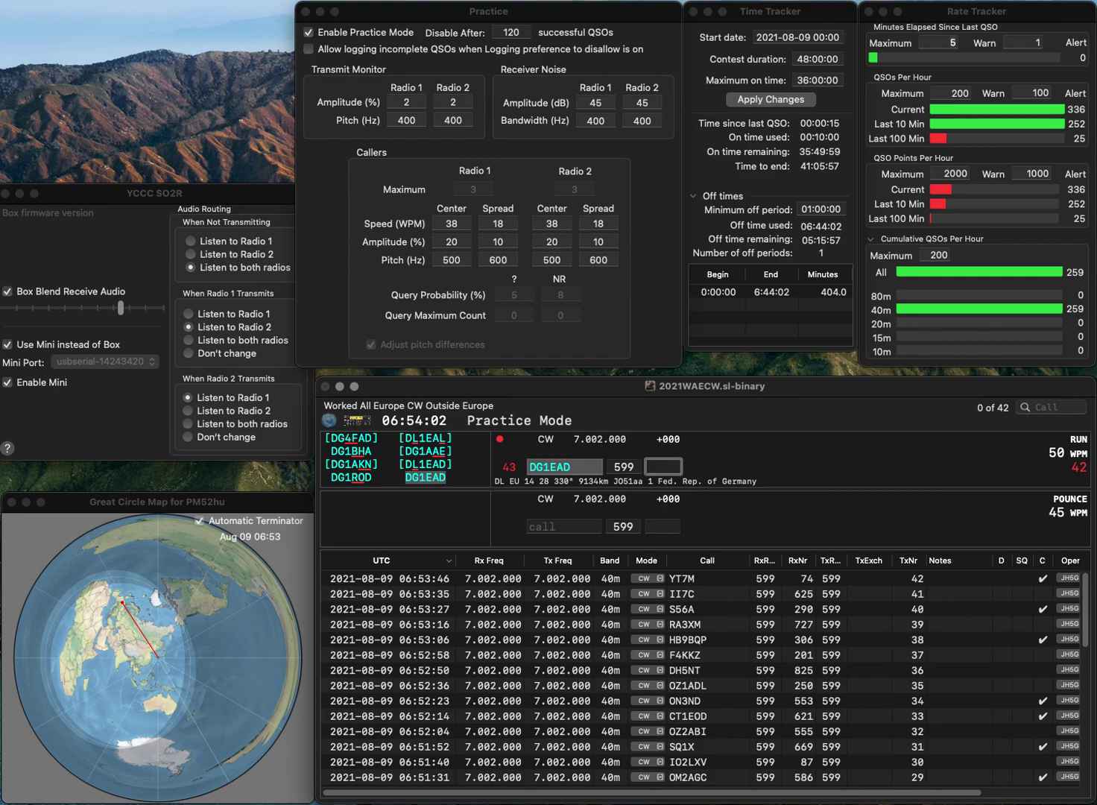
{"action": "type", "text": "889"}
{"action": "key", "text": "Return"}
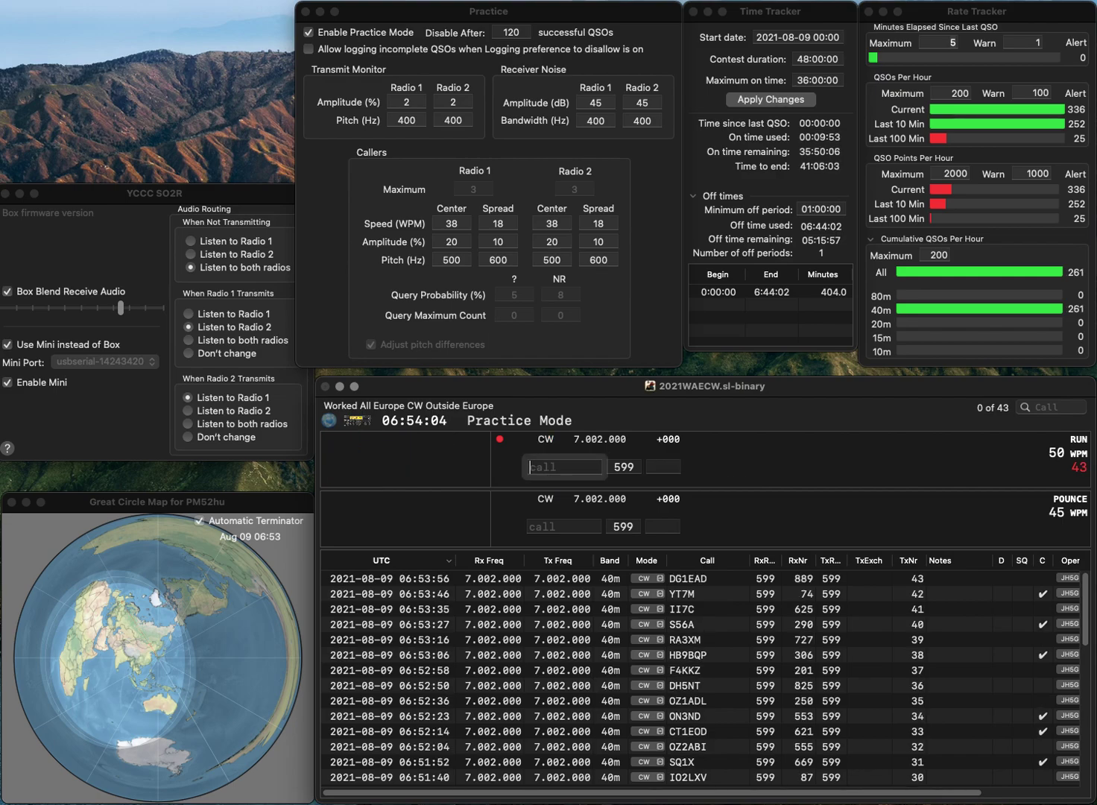
- Enter the call ON4WQ, correct it to ON4PQ, and log the contact with received number 579
{"action": "type", "text": "ON4"}
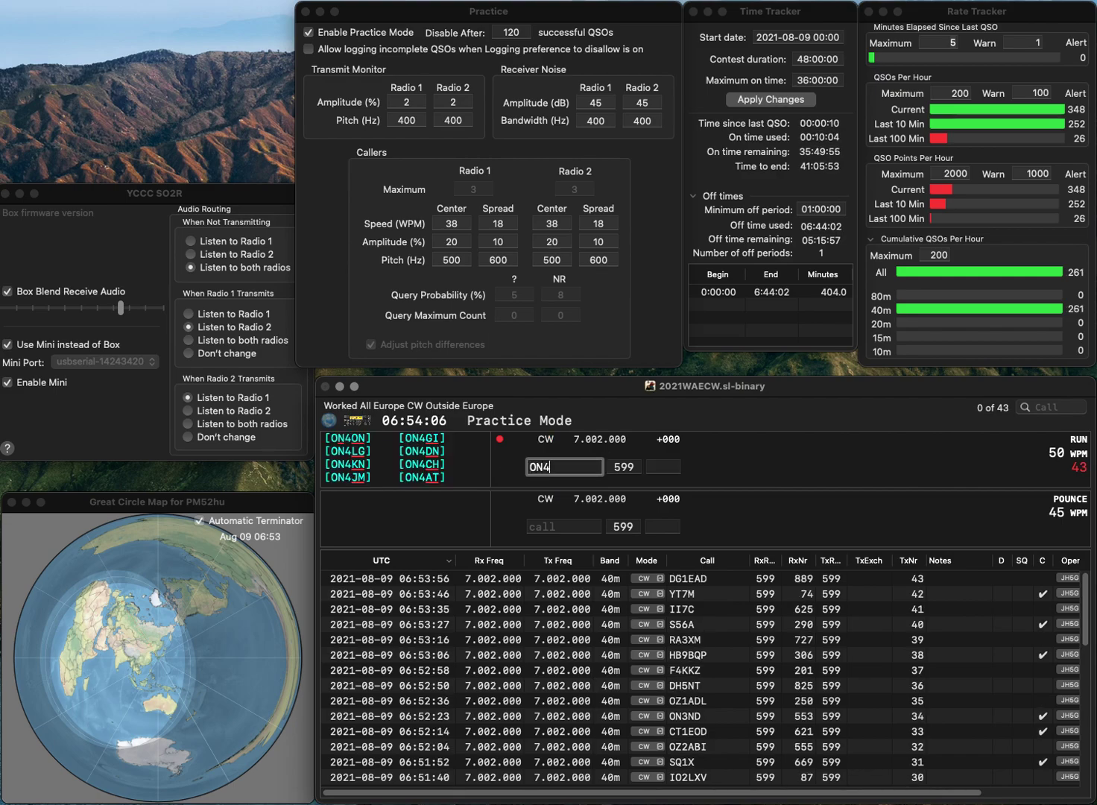
{"action": "type", "text": "WQ"}
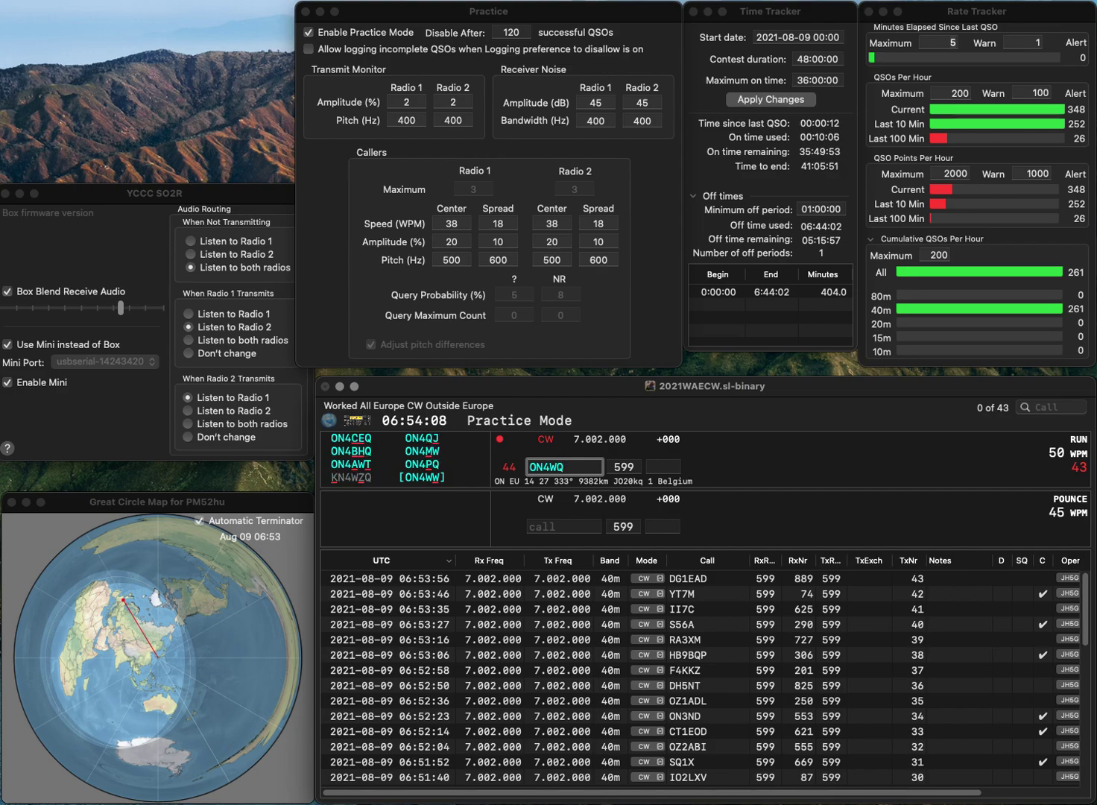
{"action": "key", "text": "Left"}
{"action": "key", "text": "BackSpace"}
{"action": "type", "text": "P"}
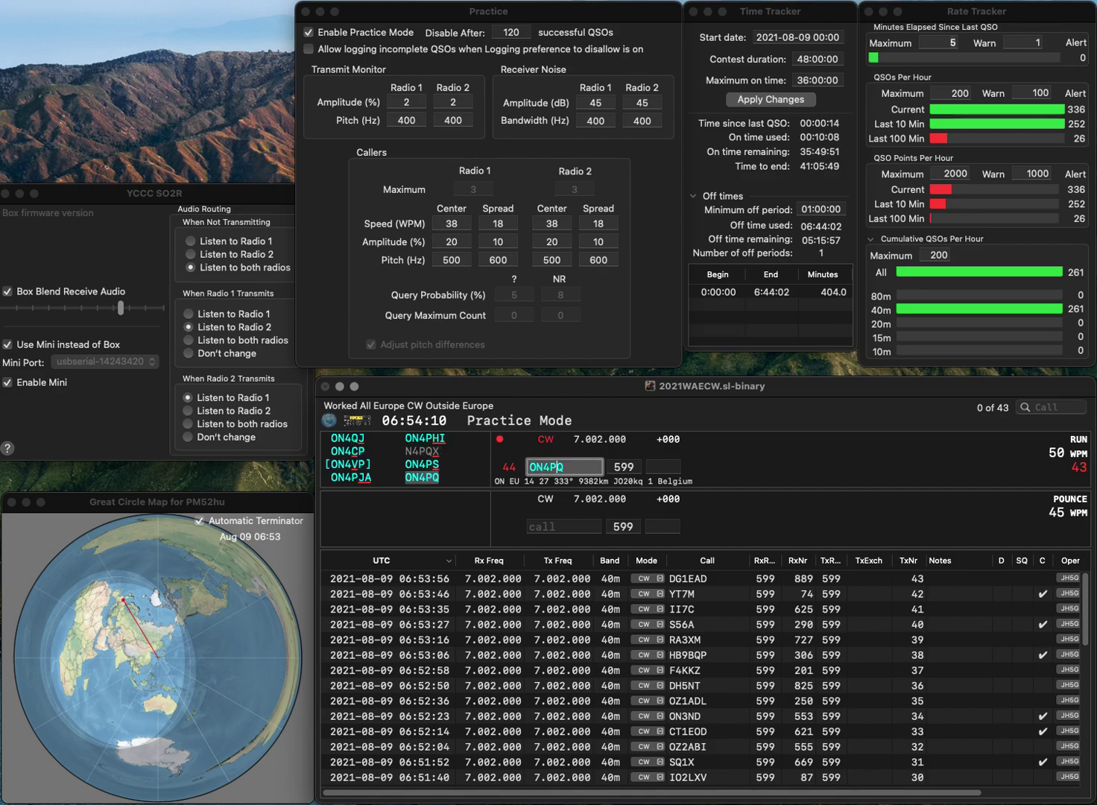
{"action": "left_click", "coordinate": [664, 466]}
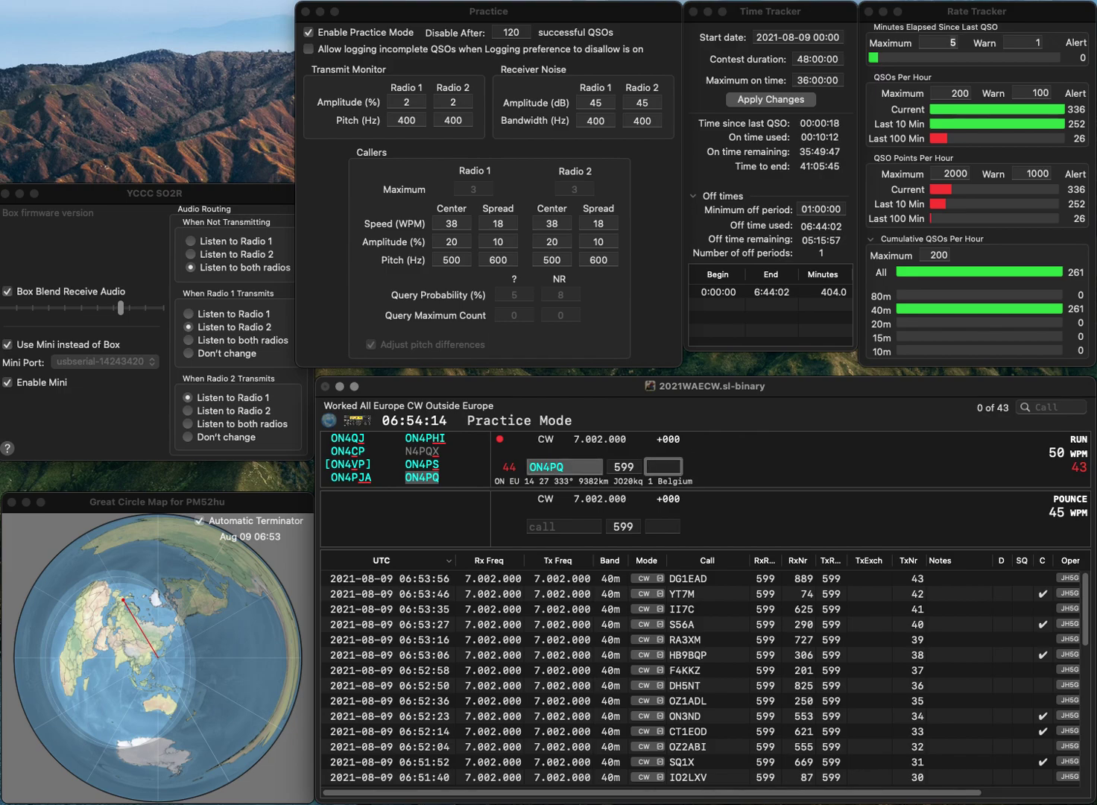
{"action": "type", "text": "579"}
{"action": "key", "text": "Return"}
{"action": "type", "text": "OK"}
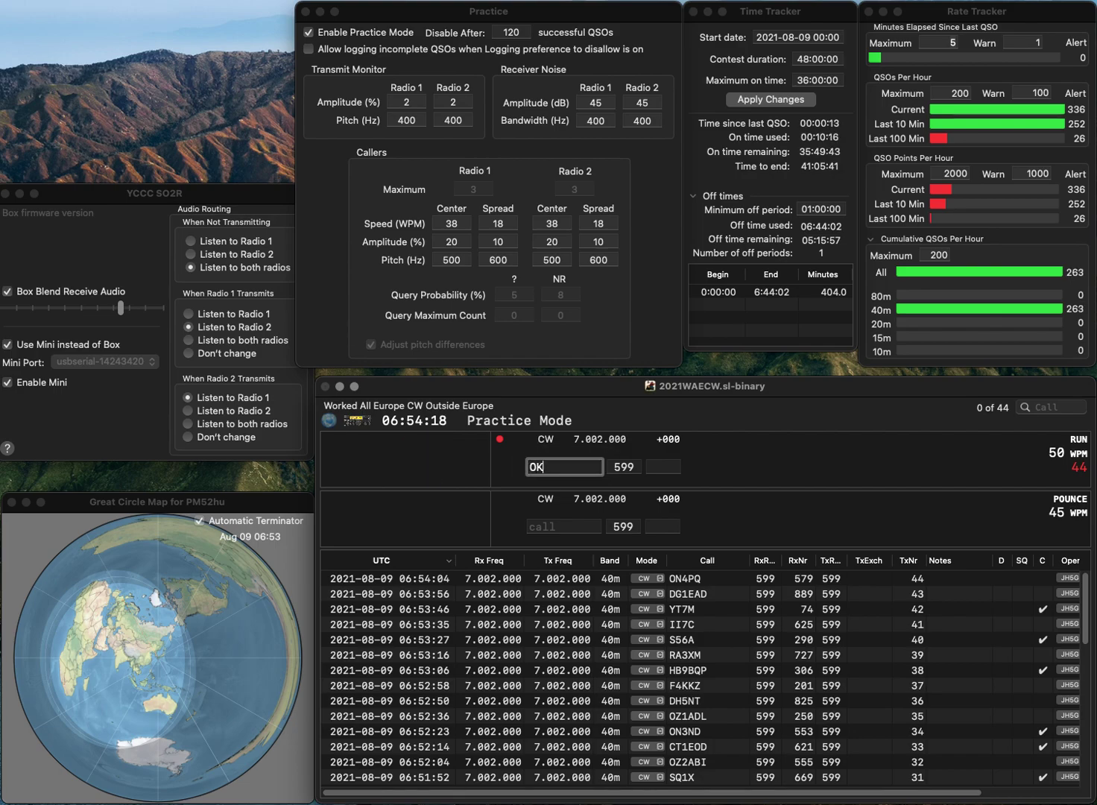
{"action": "type", "text": "2RVM"}
{"action": "key", "text": "Return"}
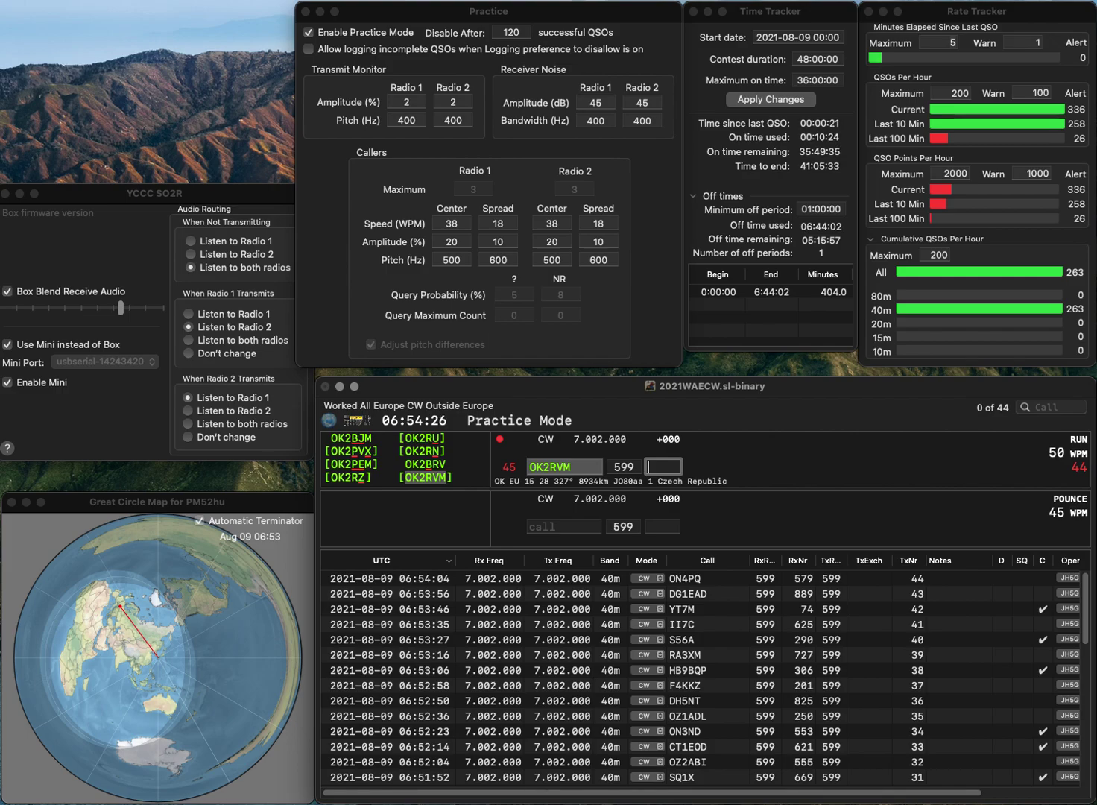
{"action": "type", "text": "49"}
{"action": "key", "text": "Return"}
{"action": "type", "text": "DL2RG"}
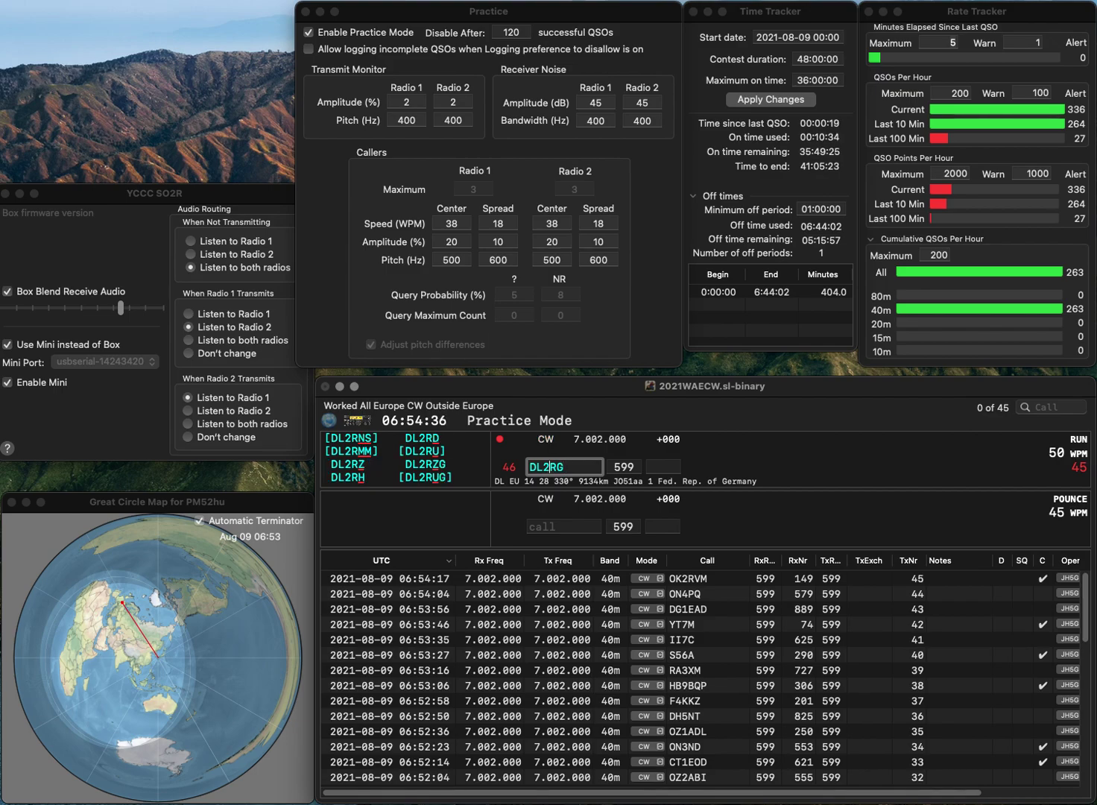
{"action": "key", "text": "Left"}
{"action": "key", "text": "BackSpace"}
{"action": "type", "text": "F"}
{"action": "key", "text": "Return"}
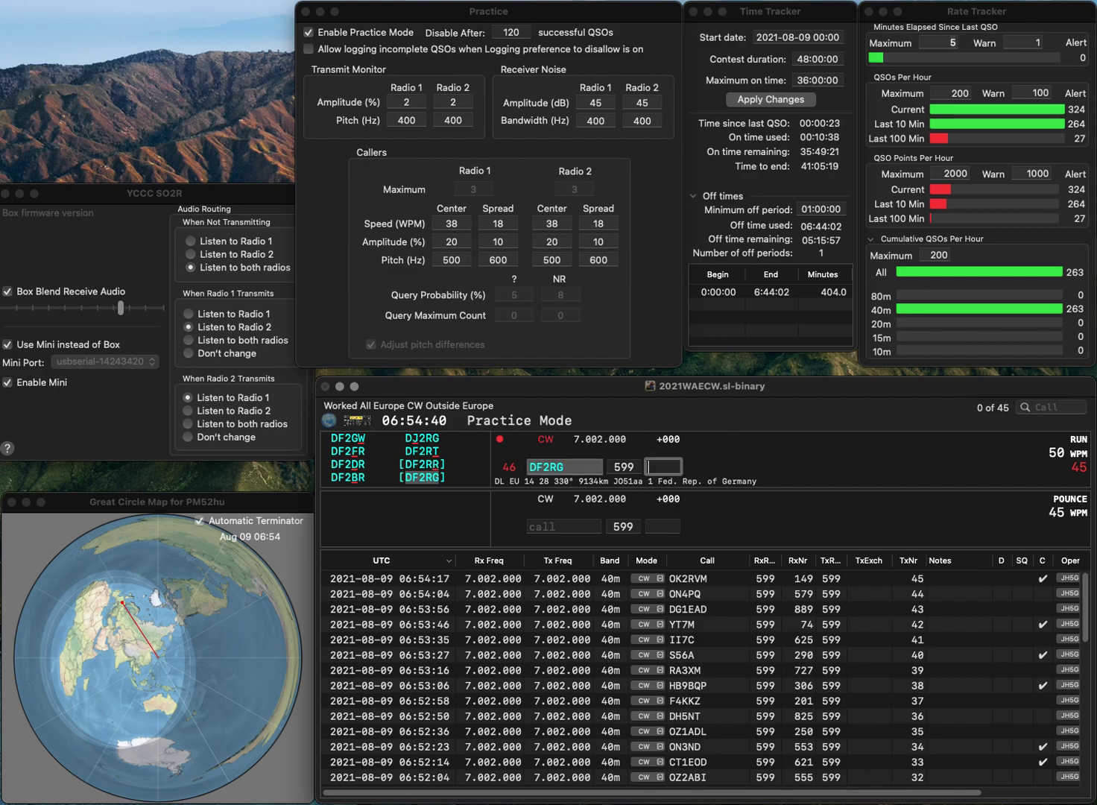
{"action": "type", "text": "262"}
{"action": "key", "text": "Return"}
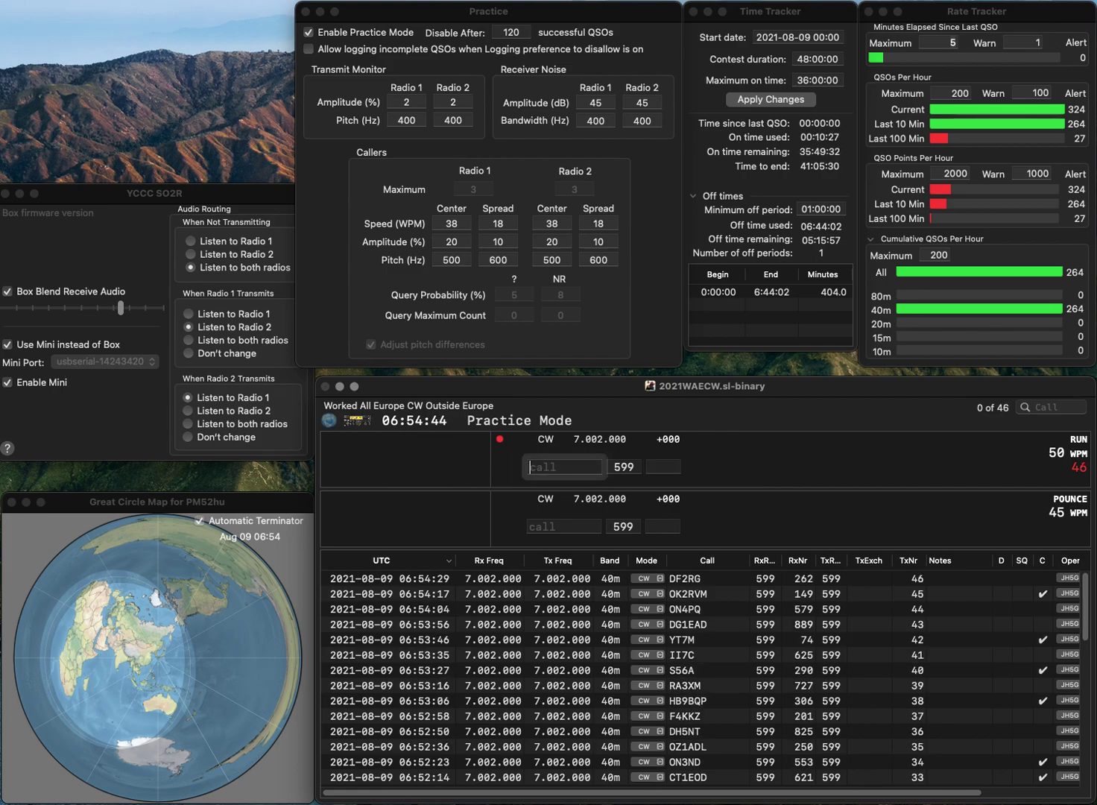
{"action": "type", "text": "UA6"}
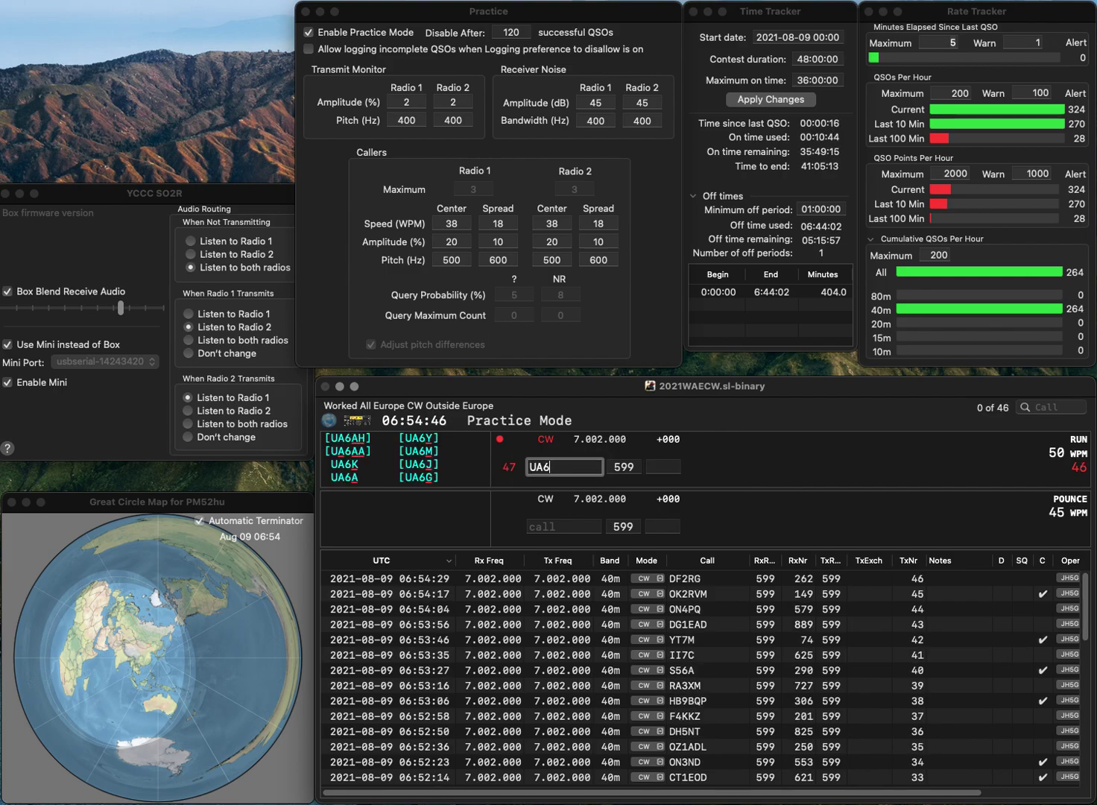
{"action": "type", "text": "LUQ"}
{"action": "key", "text": "Return"}
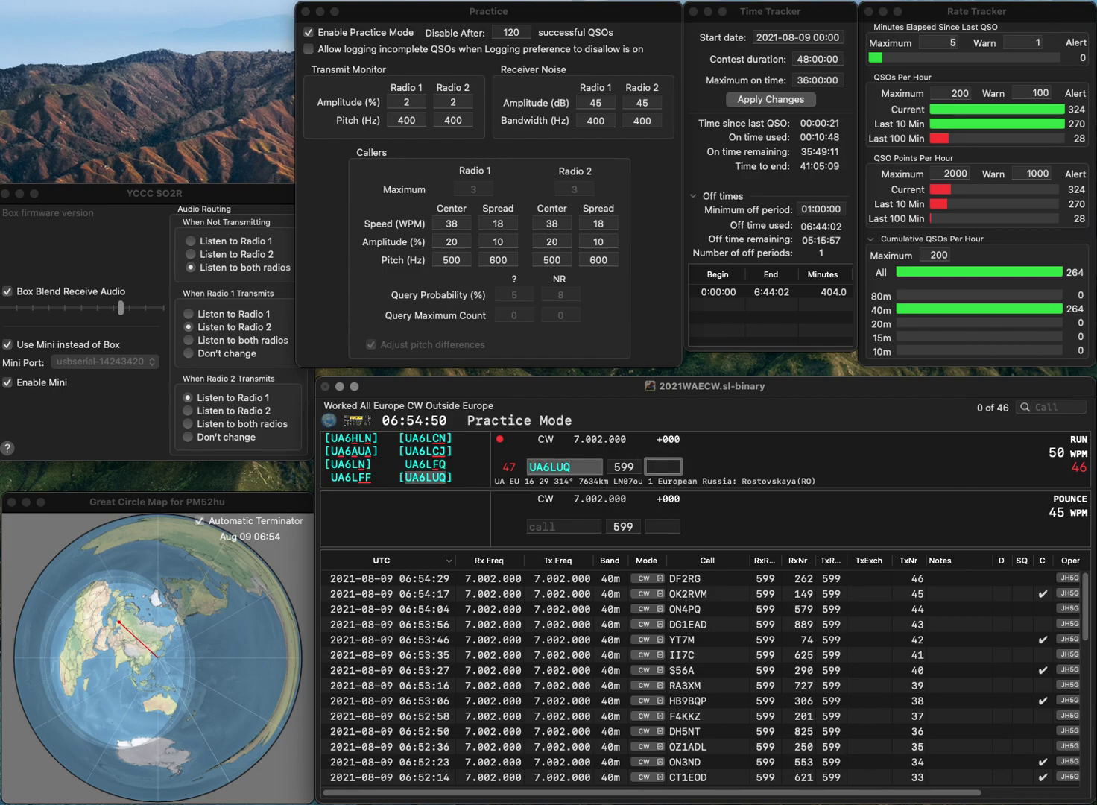
{"action": "type", "text": "751"}
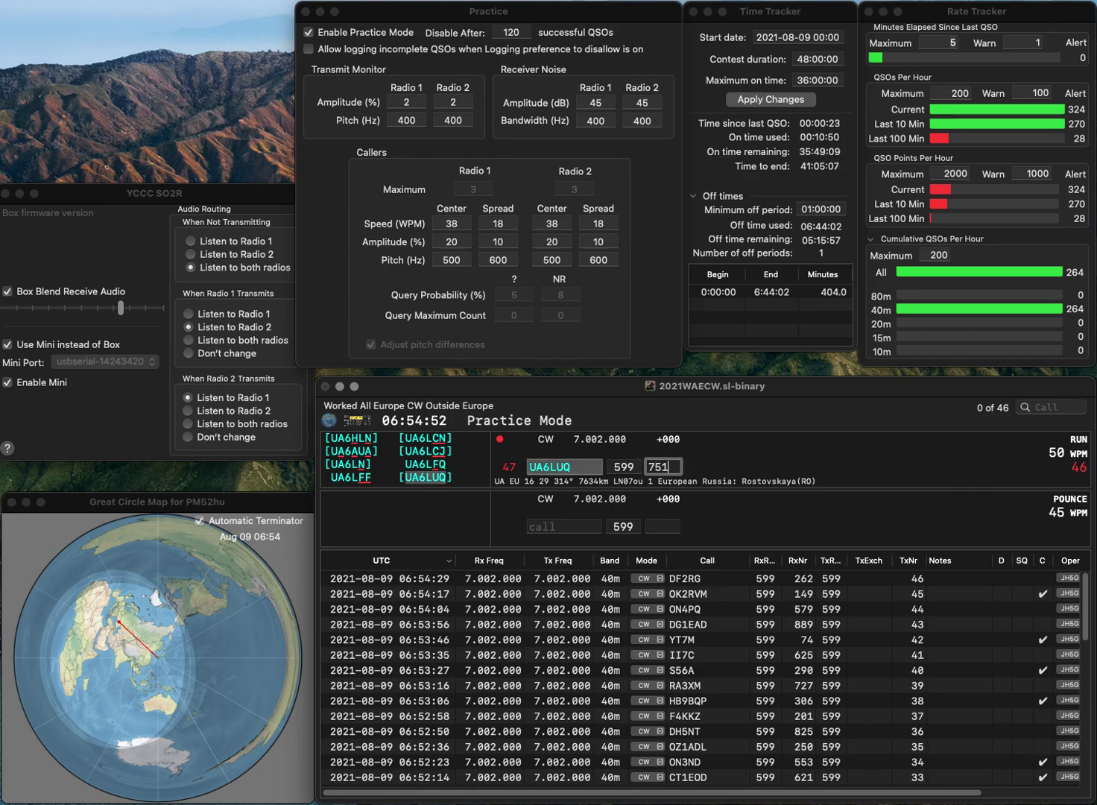
{"action": "key", "text": "Return"}
- Log a run contact with HB9FAI, entering 718 as the received number
{"action": "type", "text": "HB"}
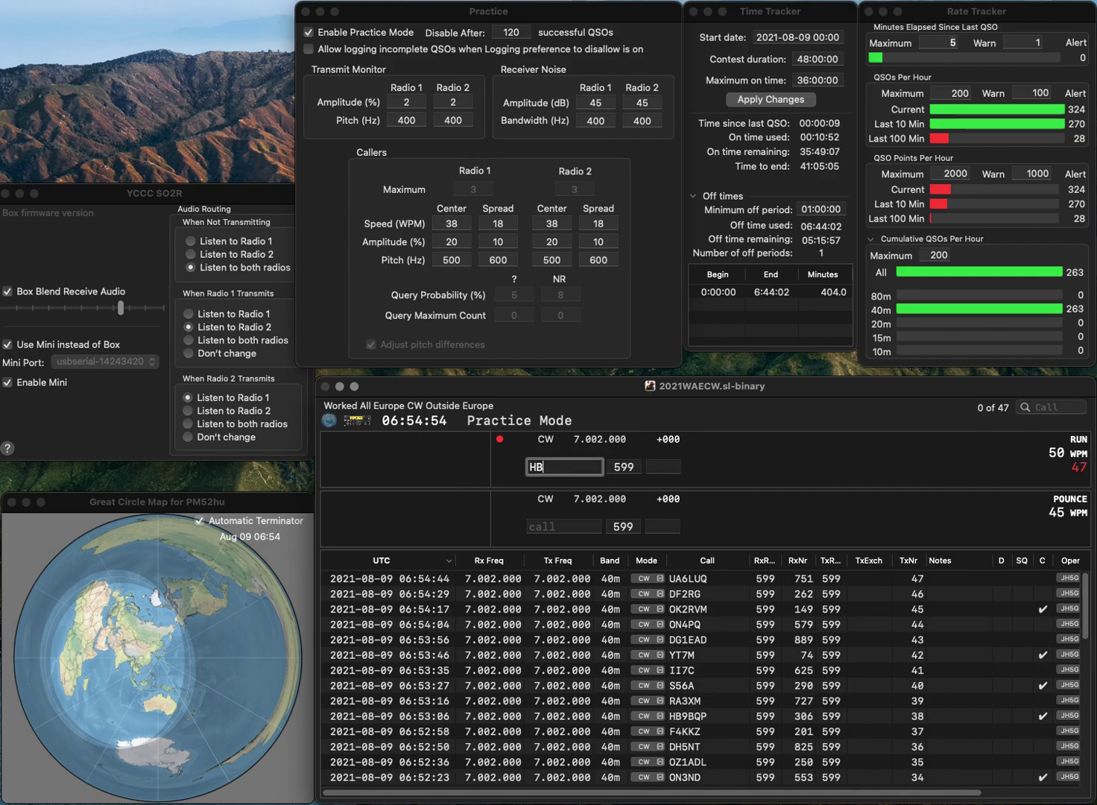
{"action": "type", "text": "9FAI"}
{"action": "key", "text": "Return"}
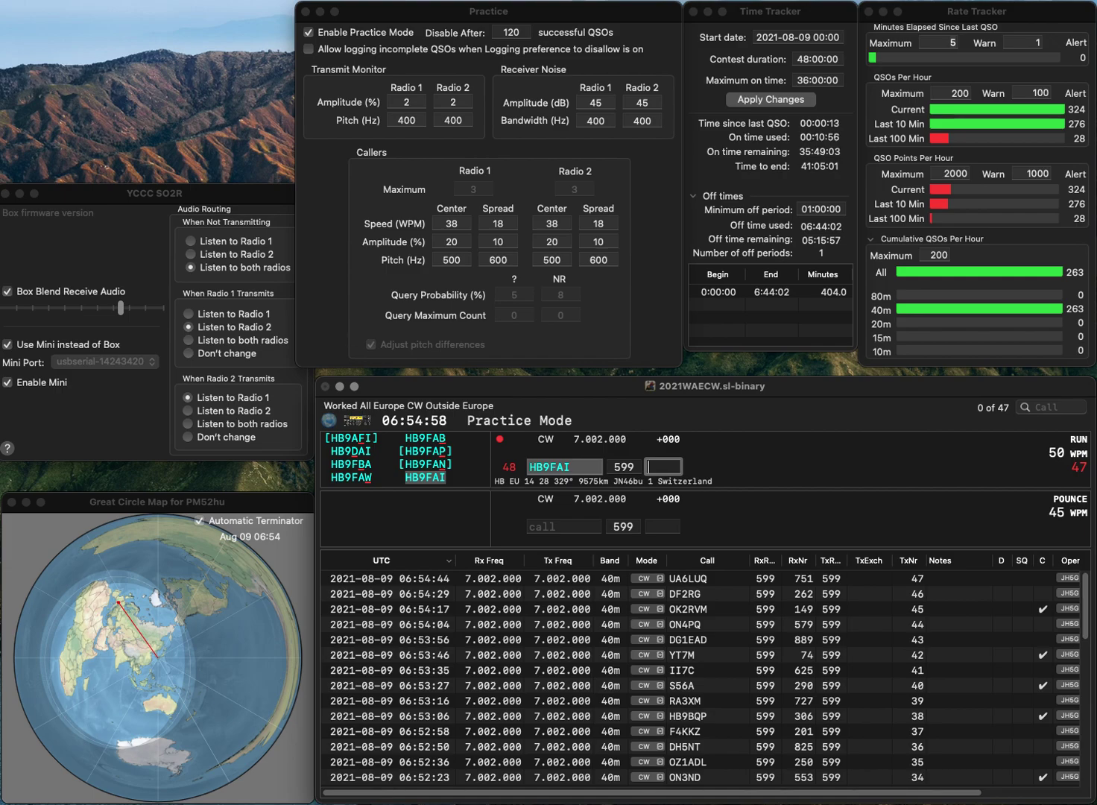
{"action": "type", "text": "7"}
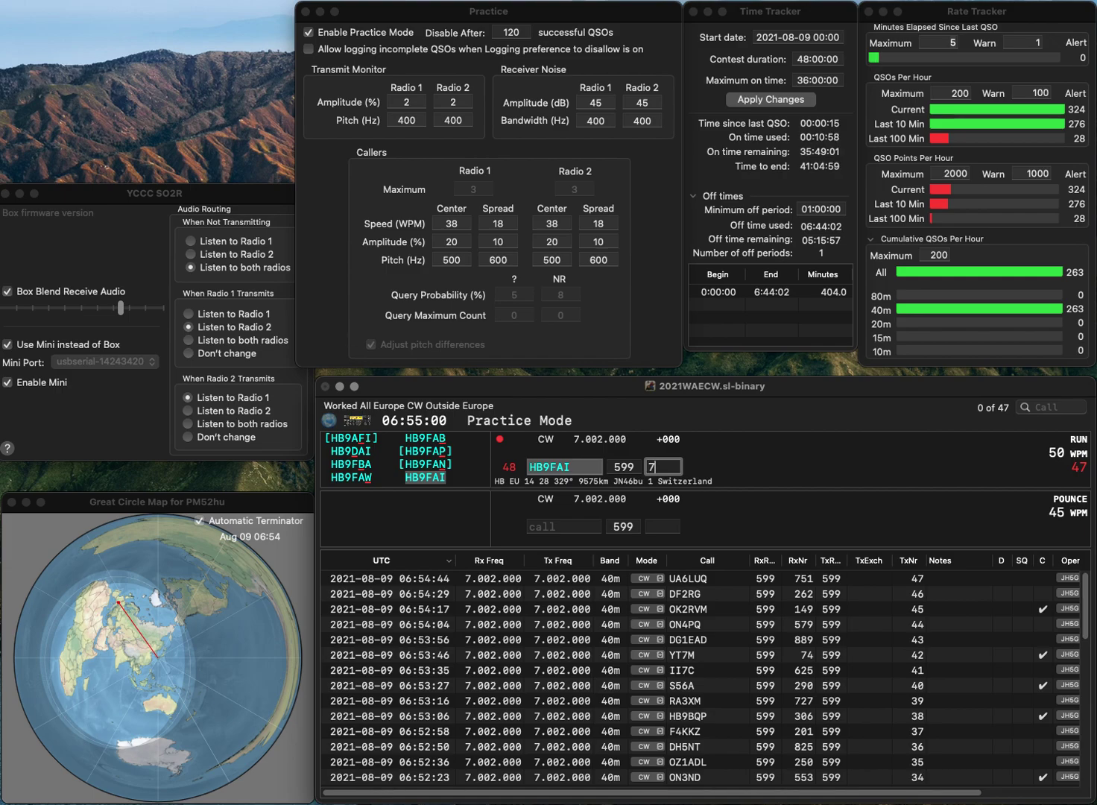
{"action": "type", "text": "18"}
{"action": "key", "text": "Return"}
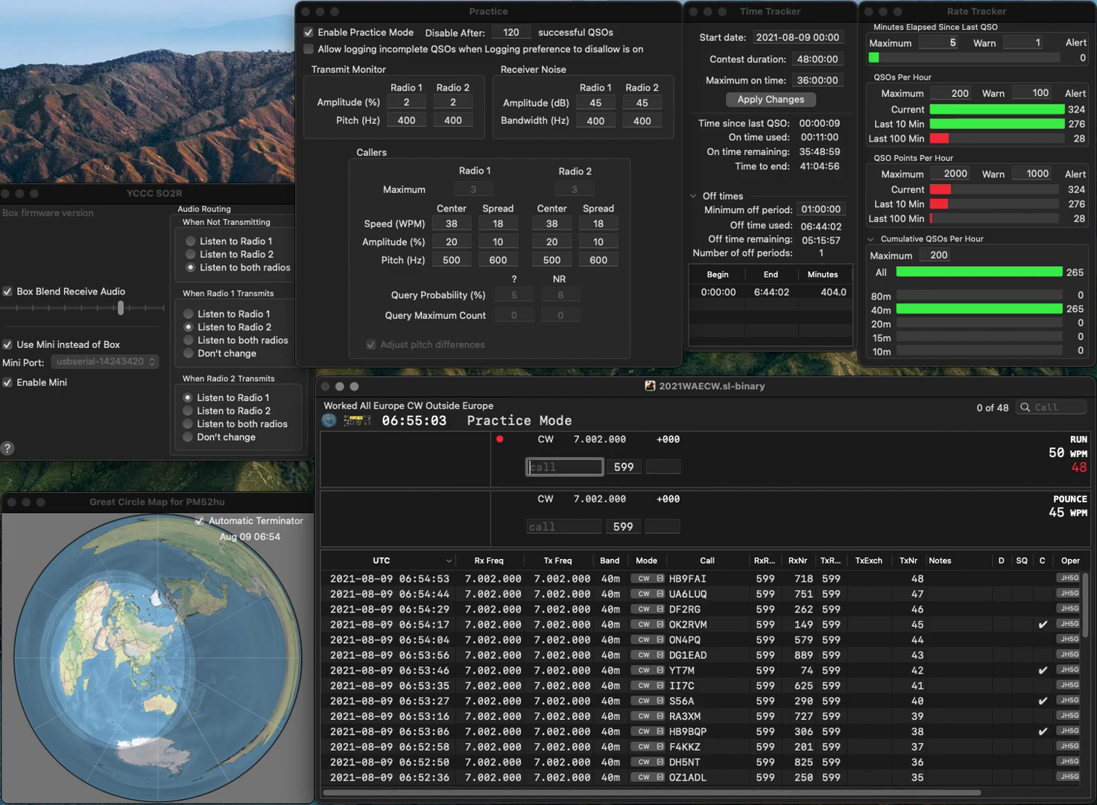
{"action": "type", "text": "UK0LL"}
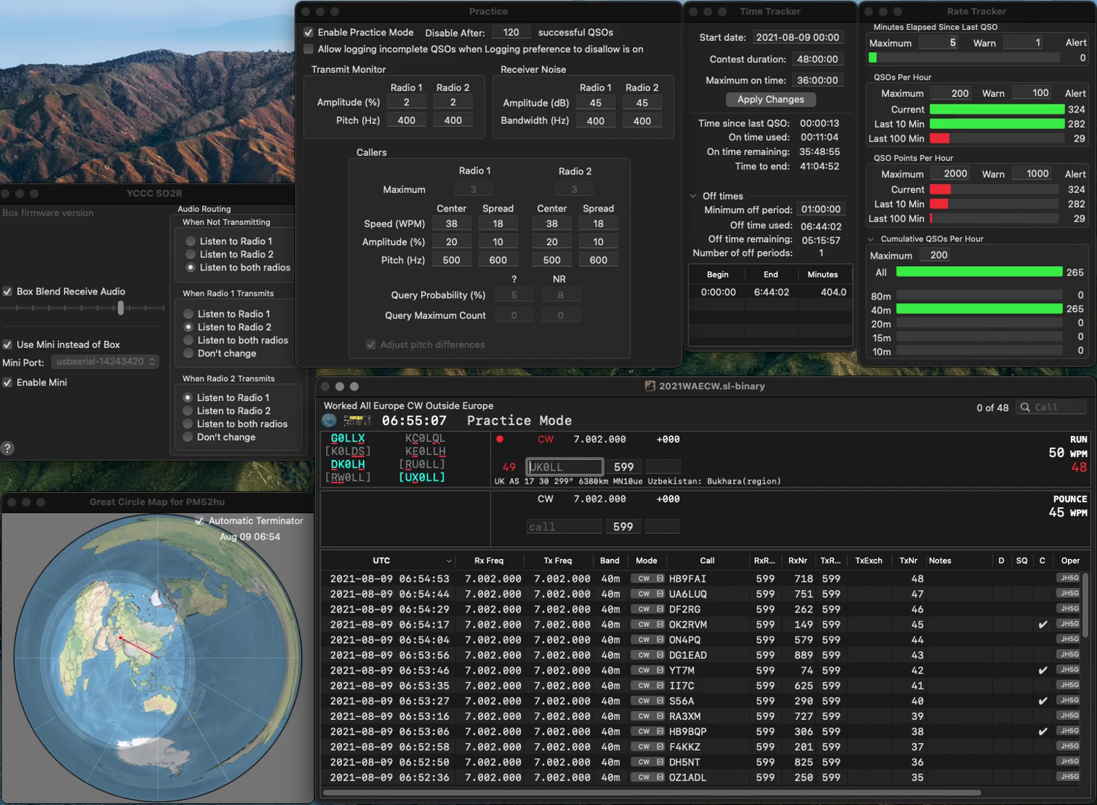
{"action": "key", "text": "Delete"}
{"action": "type", "text": "UX"}
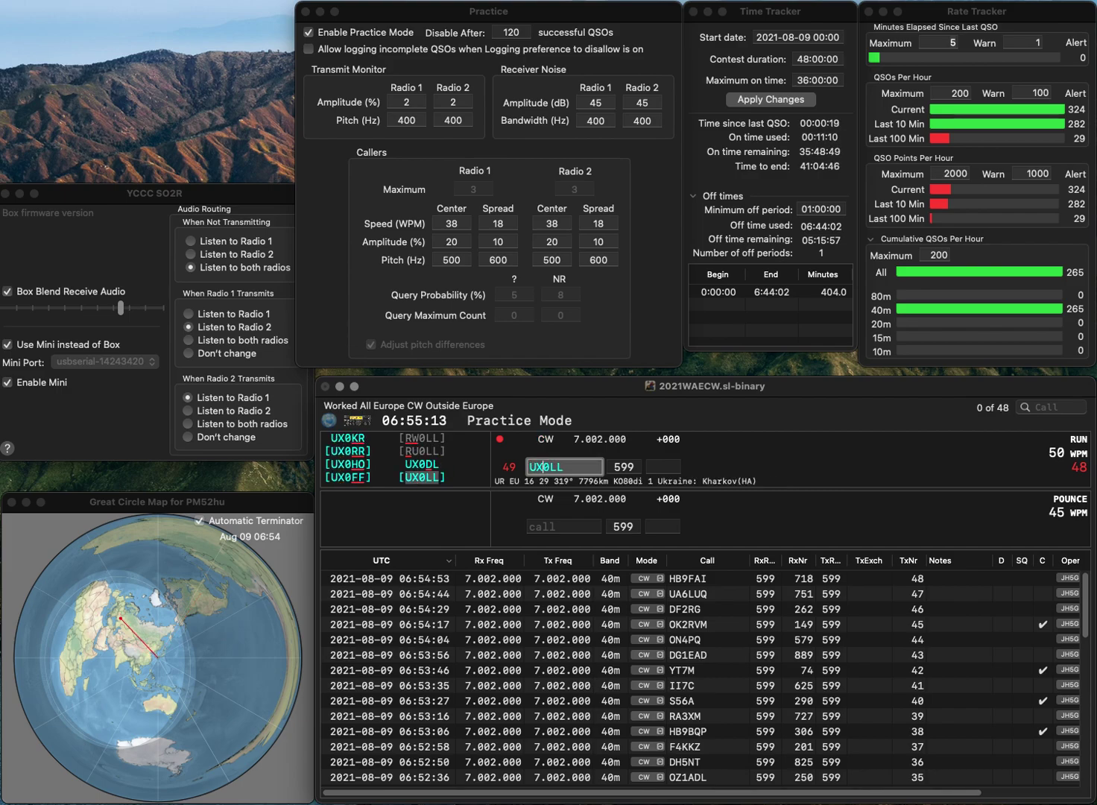
{"action": "key", "text": "space"}
{"action": "type", "text": "706"}
{"action": "key", "text": "Return"}
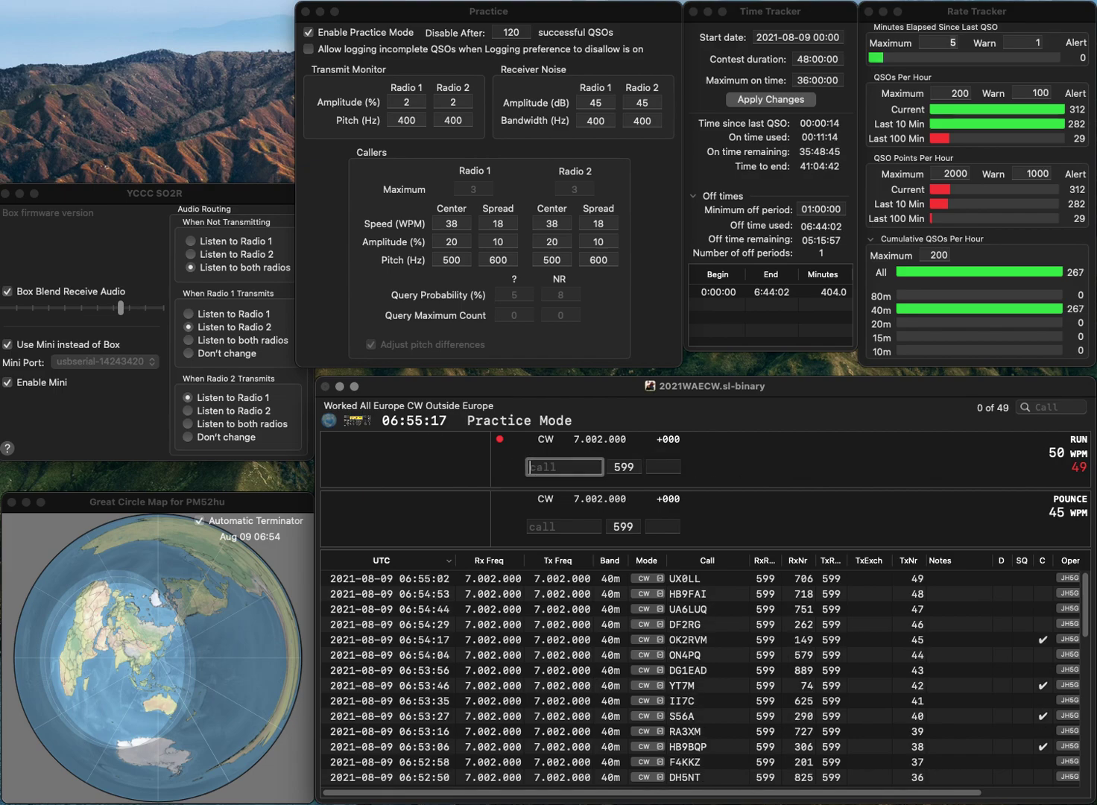
{"action": "type", "text": "DL1"}
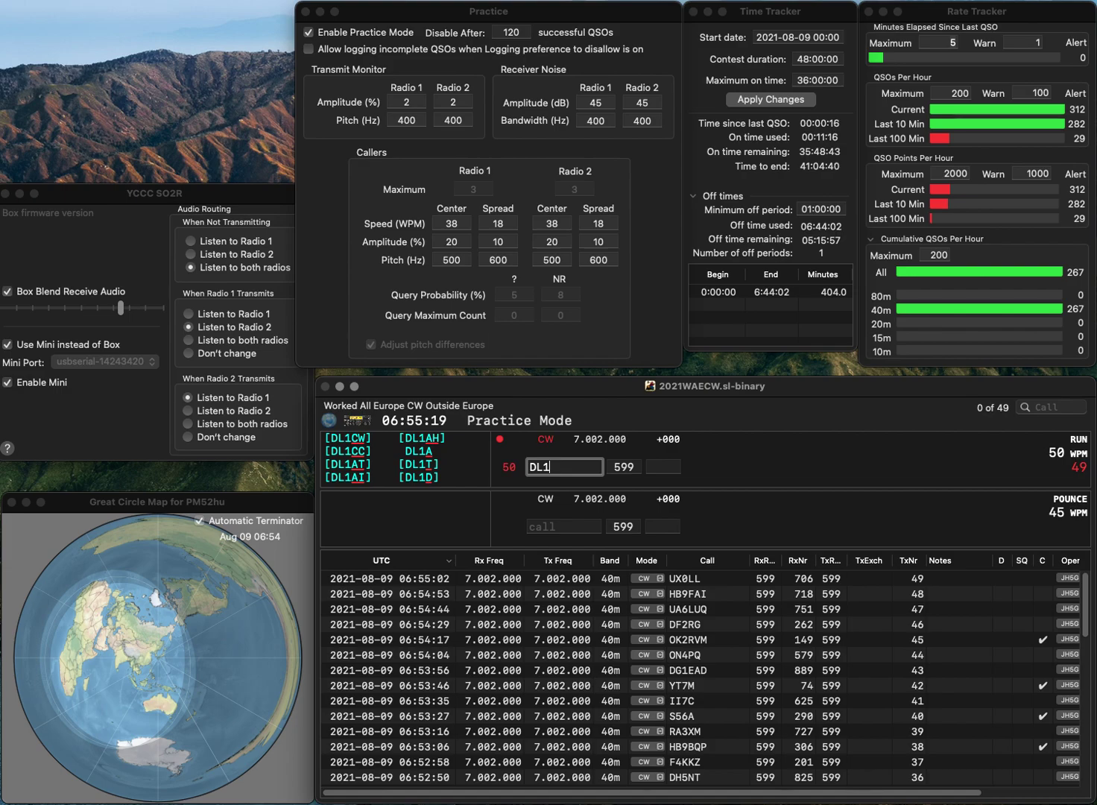
{"action": "type", "text": "9"}
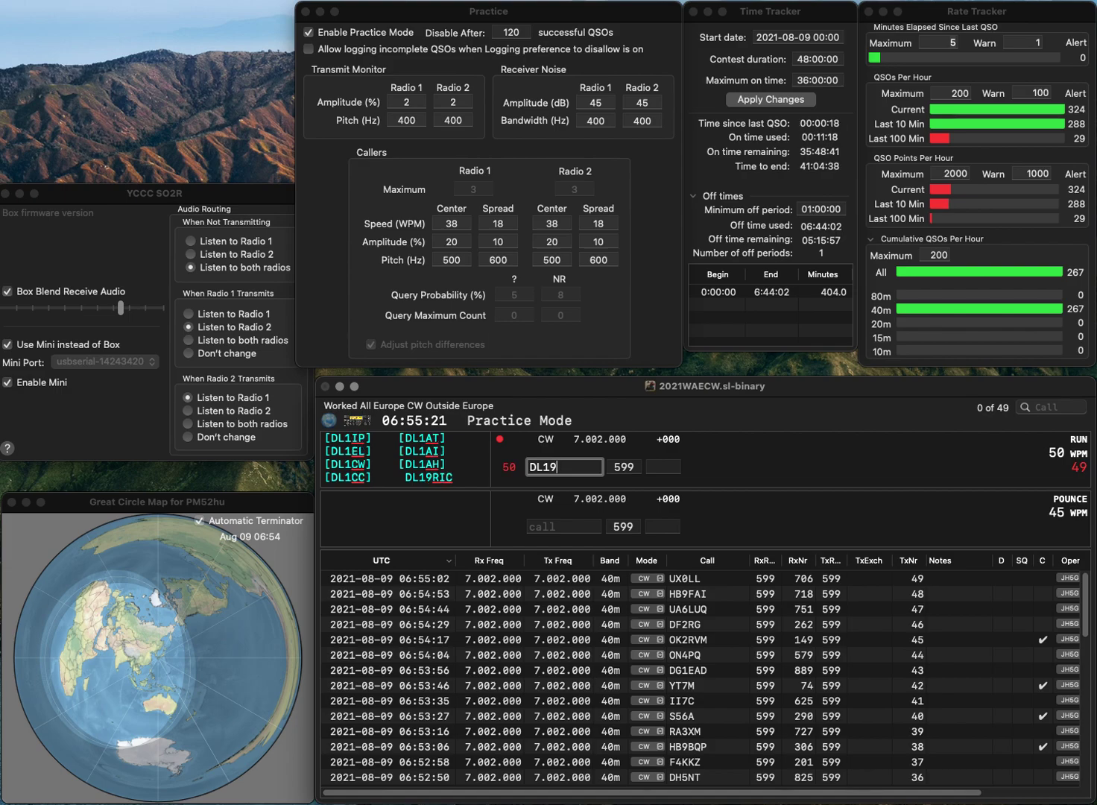
{"action": "type", "text": "RIC"}
{"action": "key", "text": "space"}
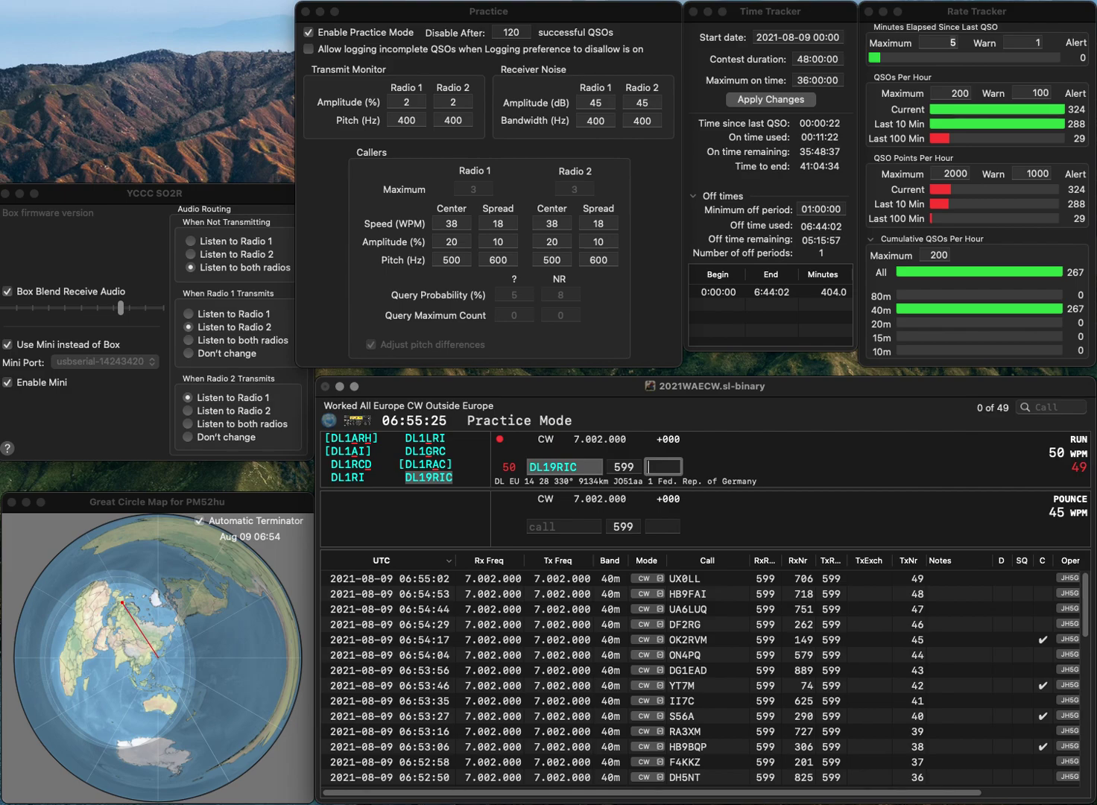
{"action": "type", "text": "71"}
{"action": "key", "text": "Return"}
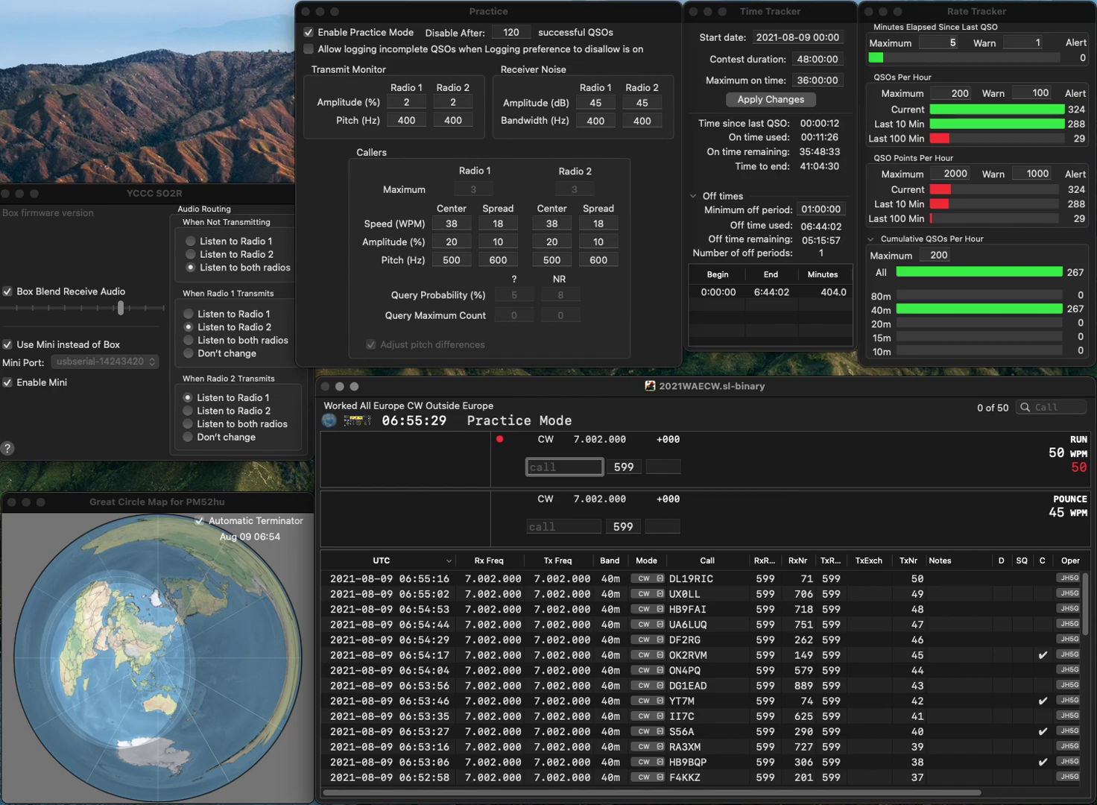
{"action": "type", "text": "UY7"}
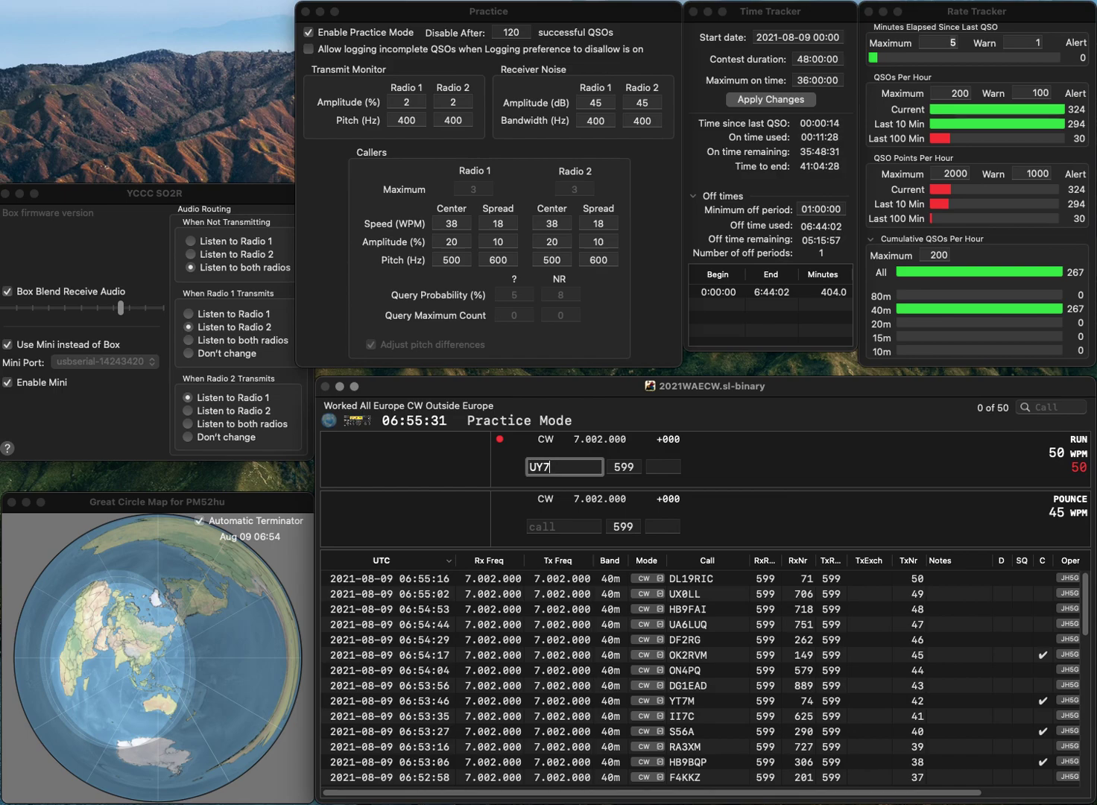
{"action": "type", "text": "RR"}
{"action": "key", "text": "Return"}
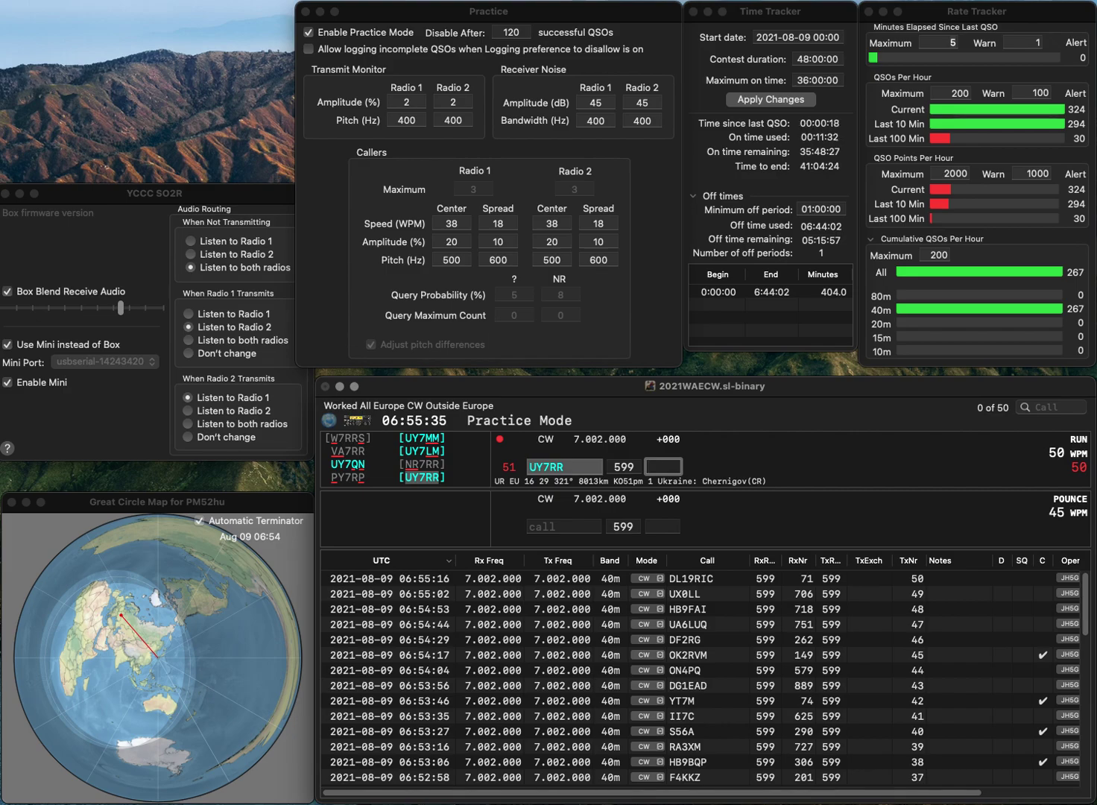
{"action": "type", "text": "526"}
{"action": "key", "text": "Return"}
- Enter the next caller's partial call as HA6K and rework it through HA6HKA into SA6SKA
{"action": "type", "text": "HA6K"}
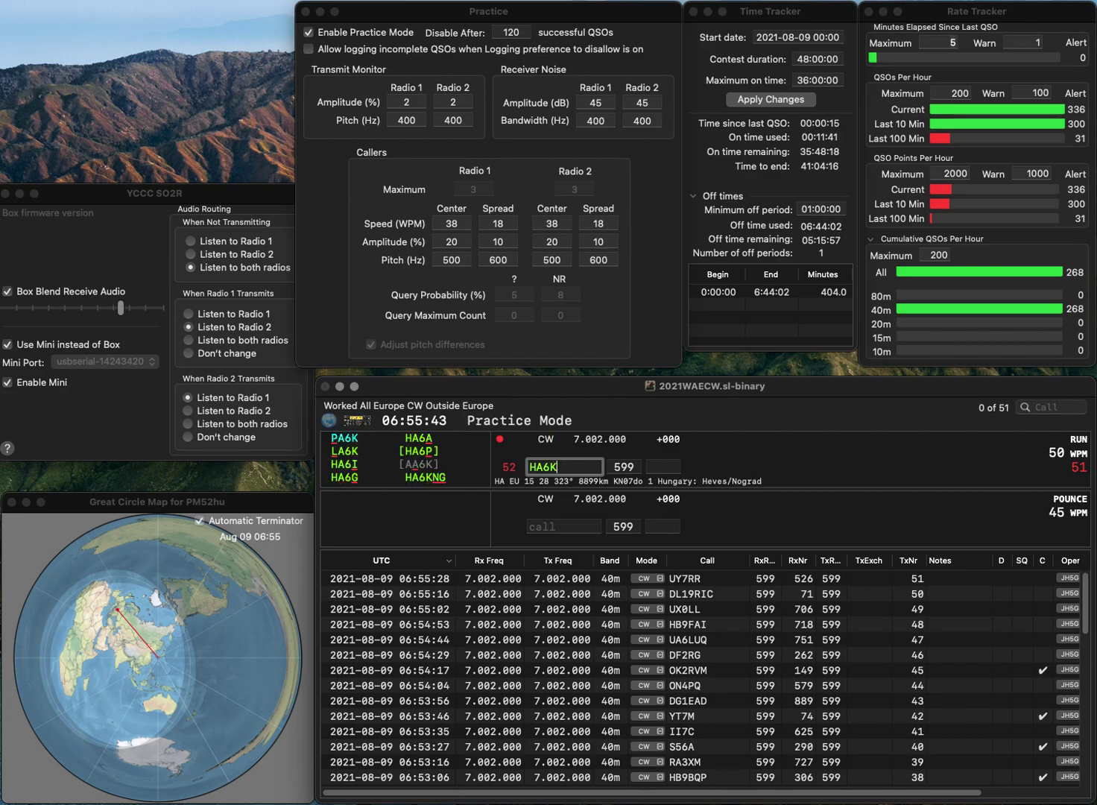
{"action": "key", "text": "BackSpace"}
{"action": "key", "text": "BackSpace"}
{"action": "key", "text": "BackSpace"}
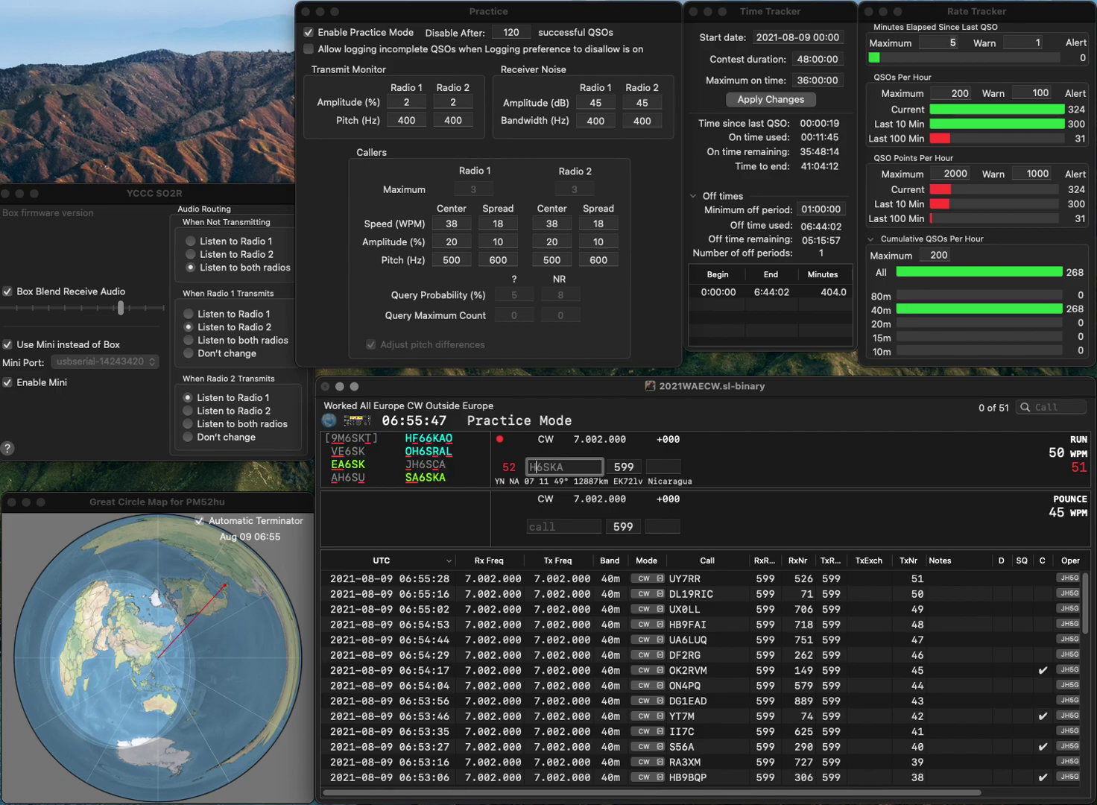
{"action": "type", "text": "A6H"}
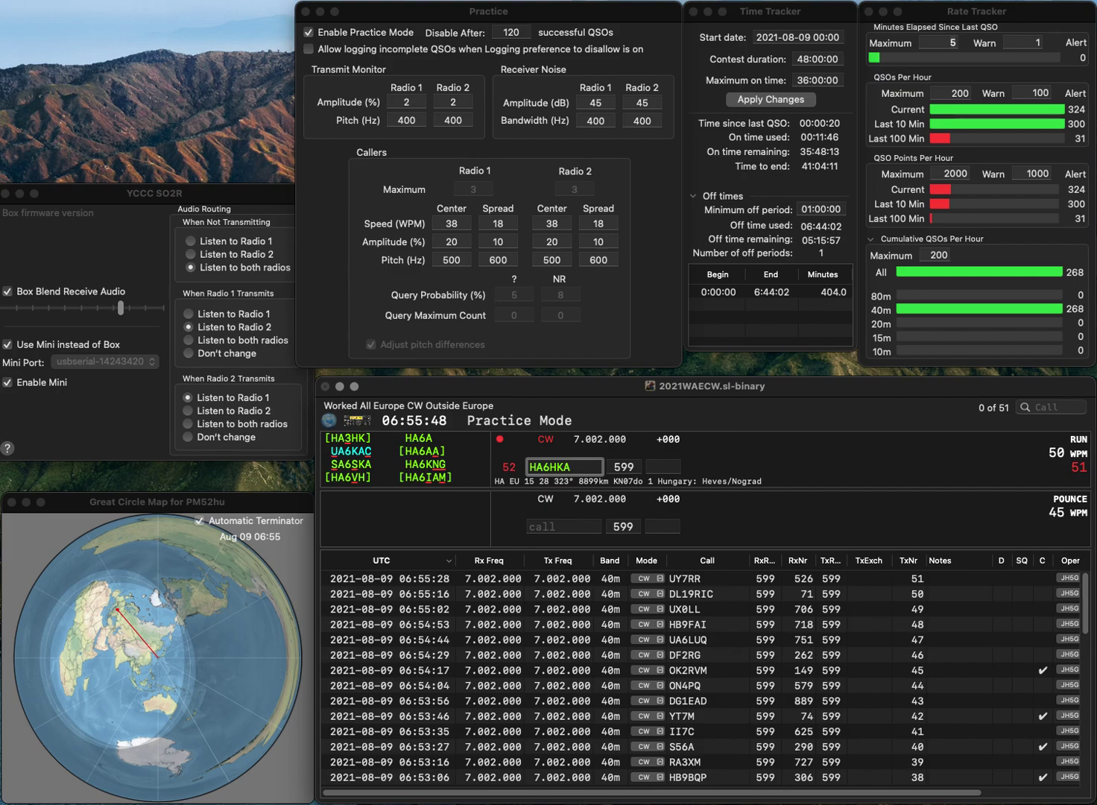
{"action": "key", "text": "Home"}
{"action": "key", "text": "Delete"}
{"action": "type", "text": "S"}
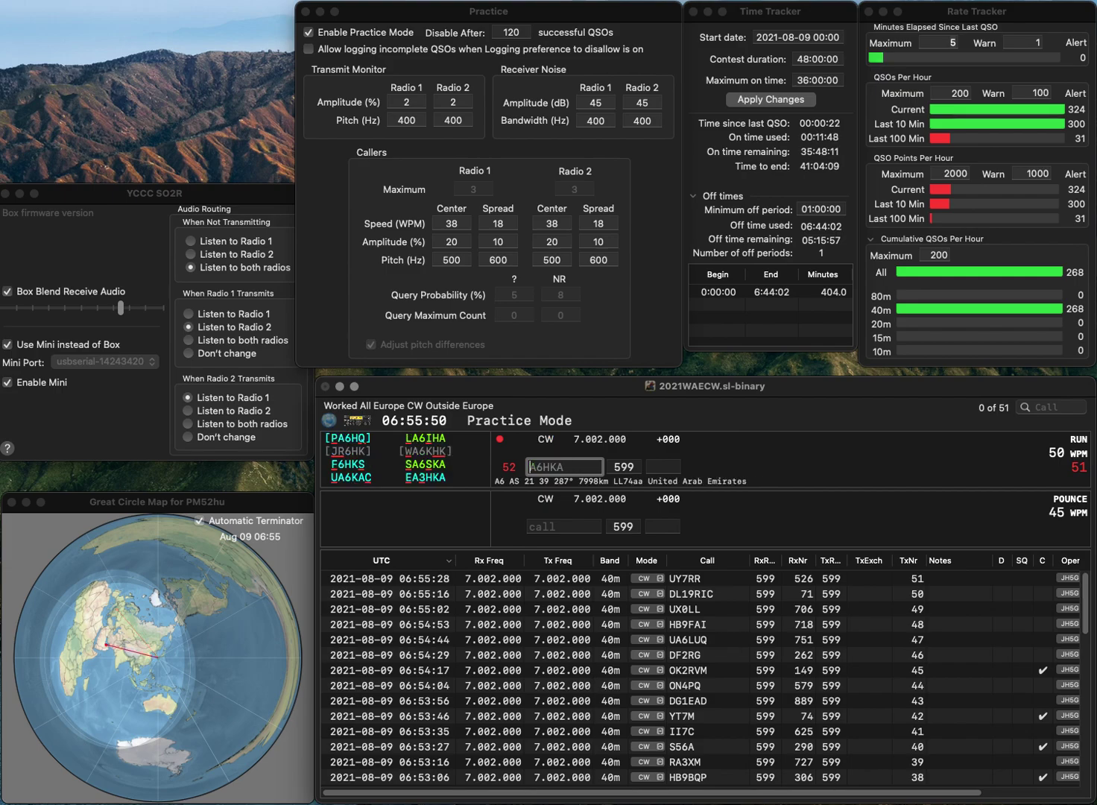
{"action": "key", "text": "Right"}
{"action": "key", "text": "Right"}
{"action": "key", "text": "Delete"}
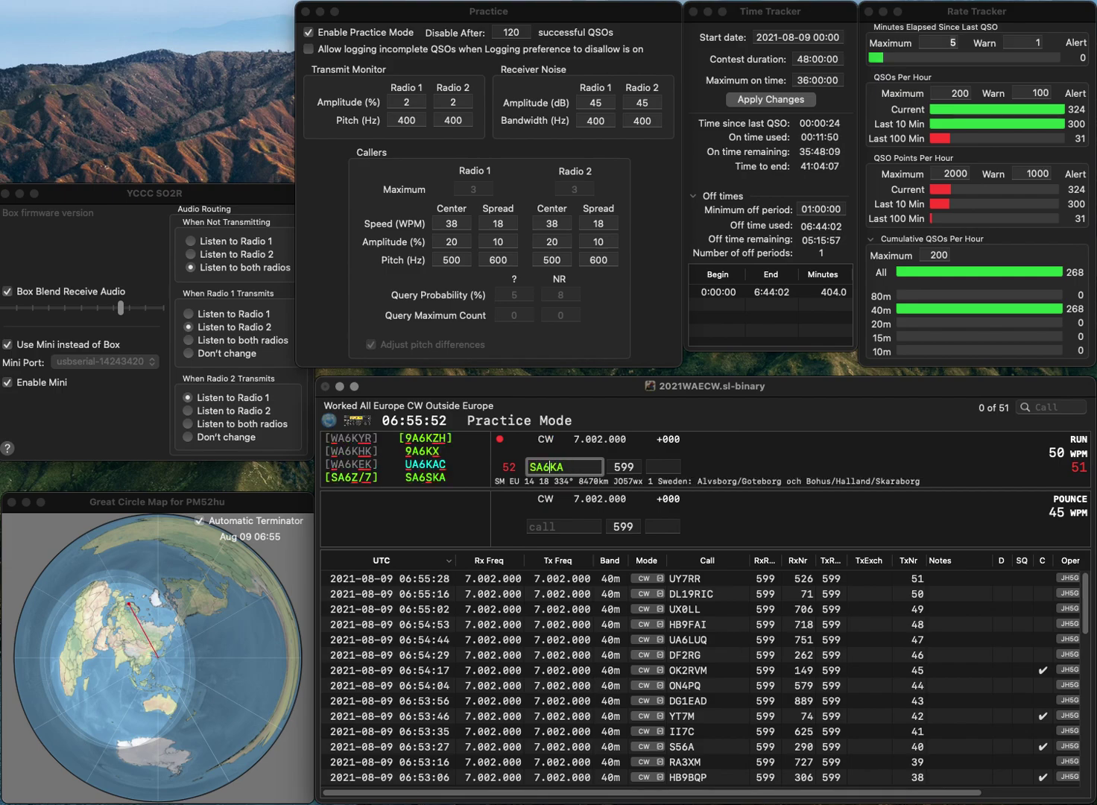
{"action": "type", "text": "S"}
{"action": "key", "text": "Return"}
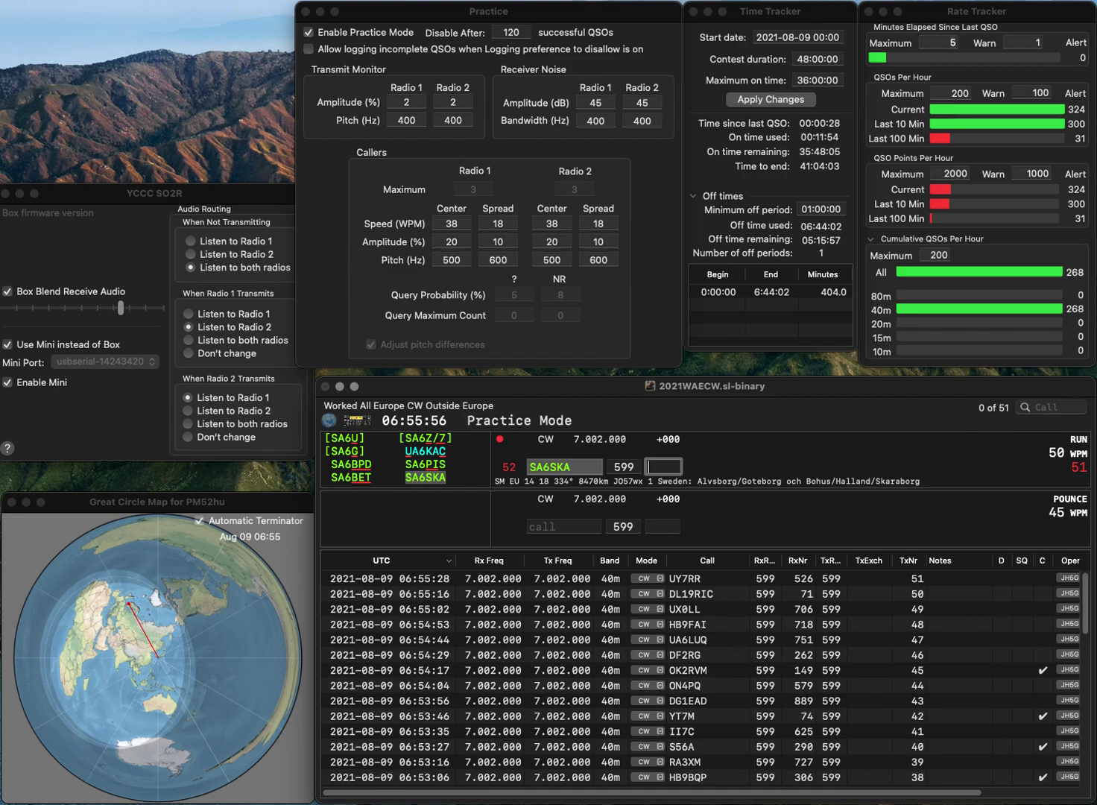
{"action": "type", "text": "00"}
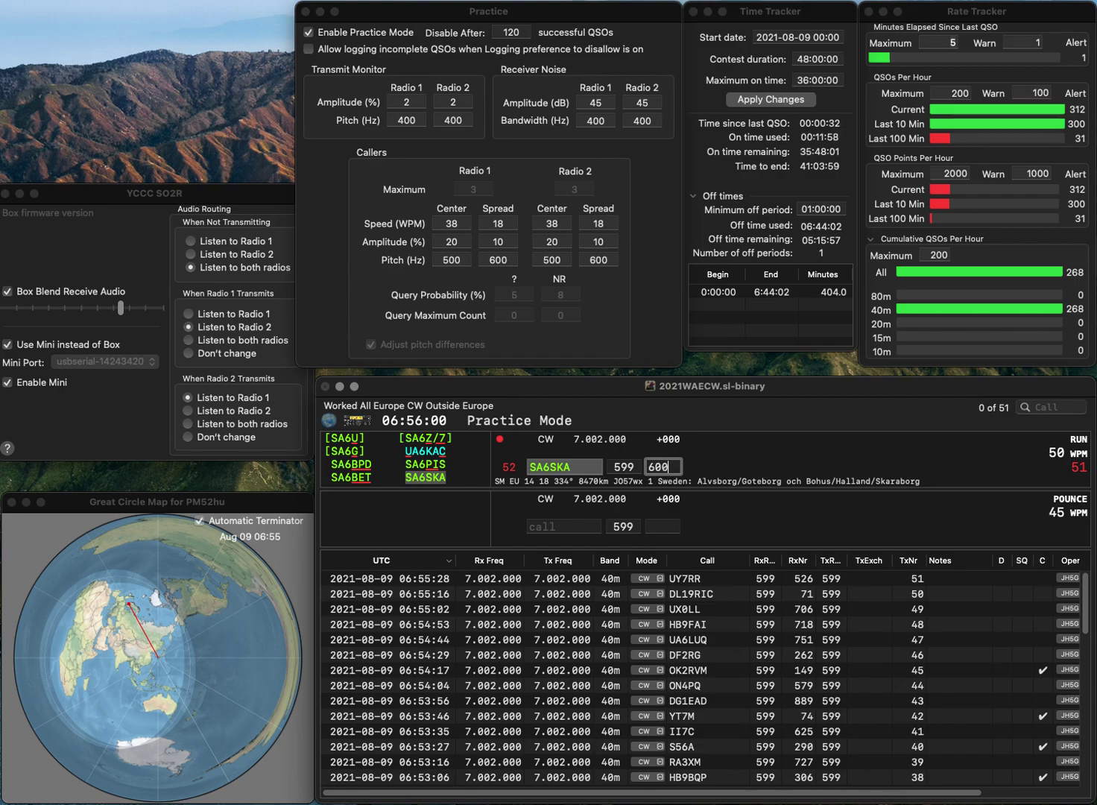
{"action": "key", "text": "Return"}
{"action": "type", "text": "IK2"}
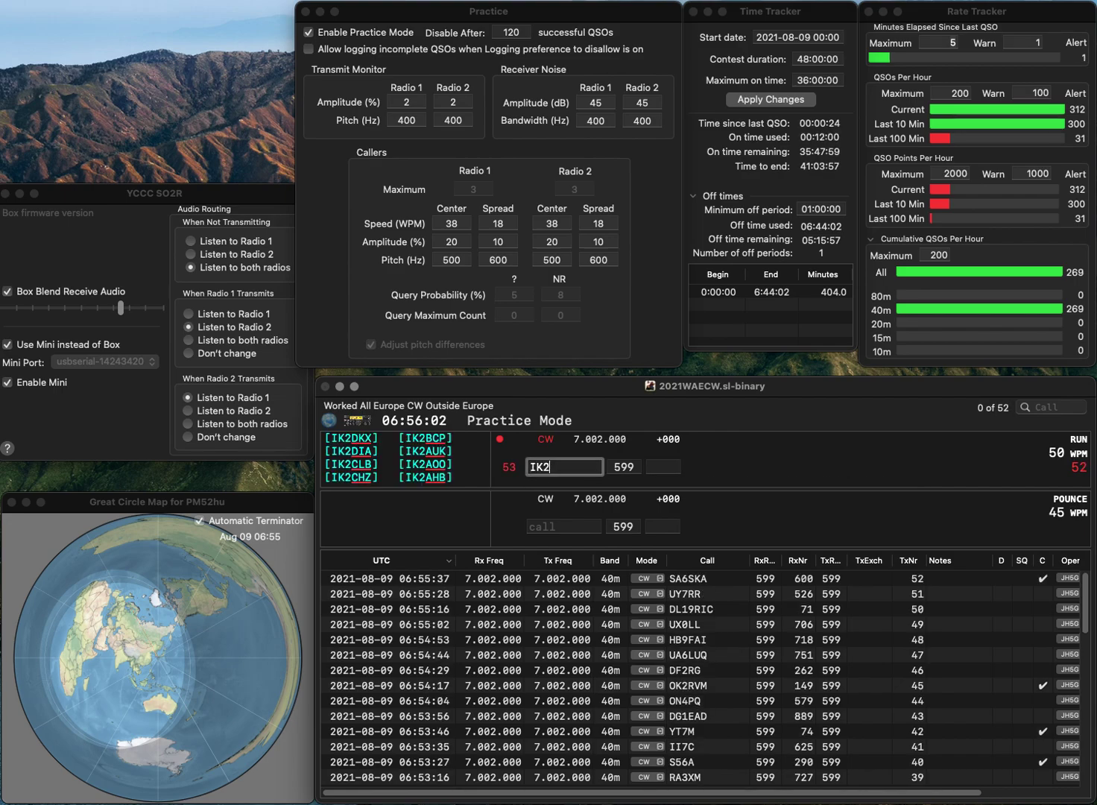
{"action": "type", "text": "RGT"}
{"action": "key", "text": "space"}
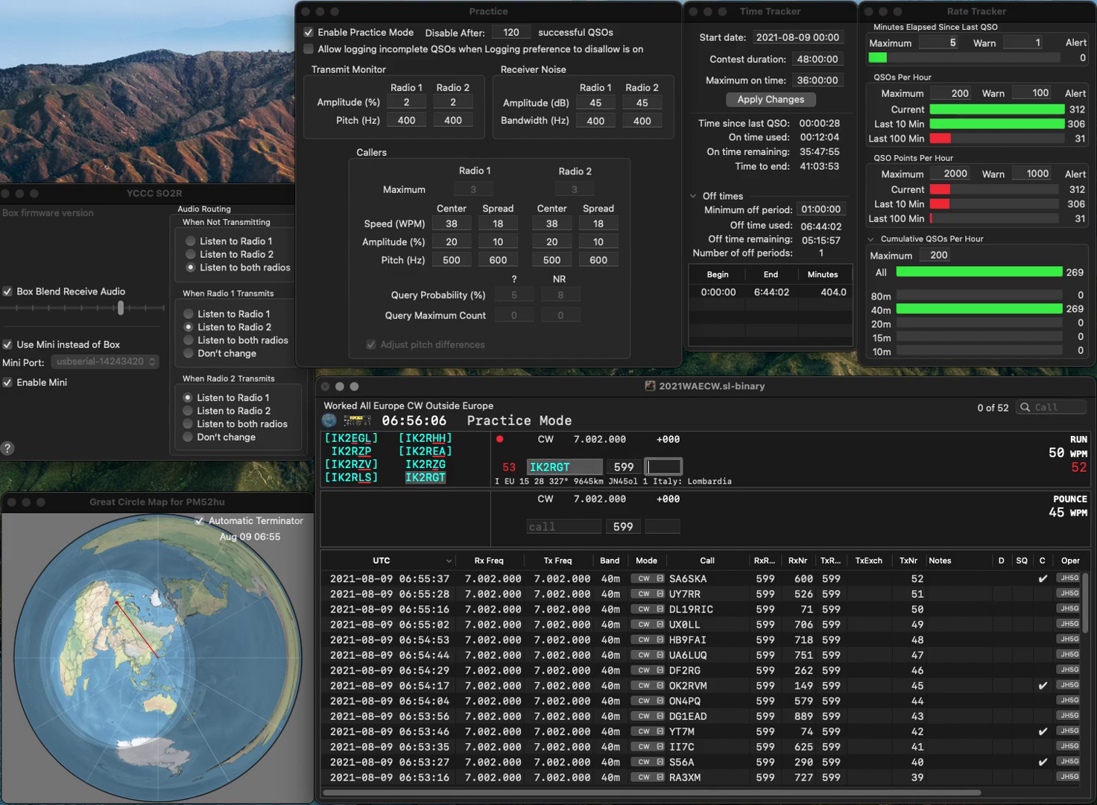
{"action": "type", "text": "638"}
{"action": "key", "text": "Return"}
{"action": "type", "text": "EI2IJ"}
{"action": "key", "text": "BackSpace"}
{"action": "type", "text": "AB"}
{"action": "key", "text": "space"}
{"action": "key", "text": "space"}
{"action": "key", "text": "Left"}
{"action": "key", "text": "BackSpace"}
{"action": "type", "text": "J"}
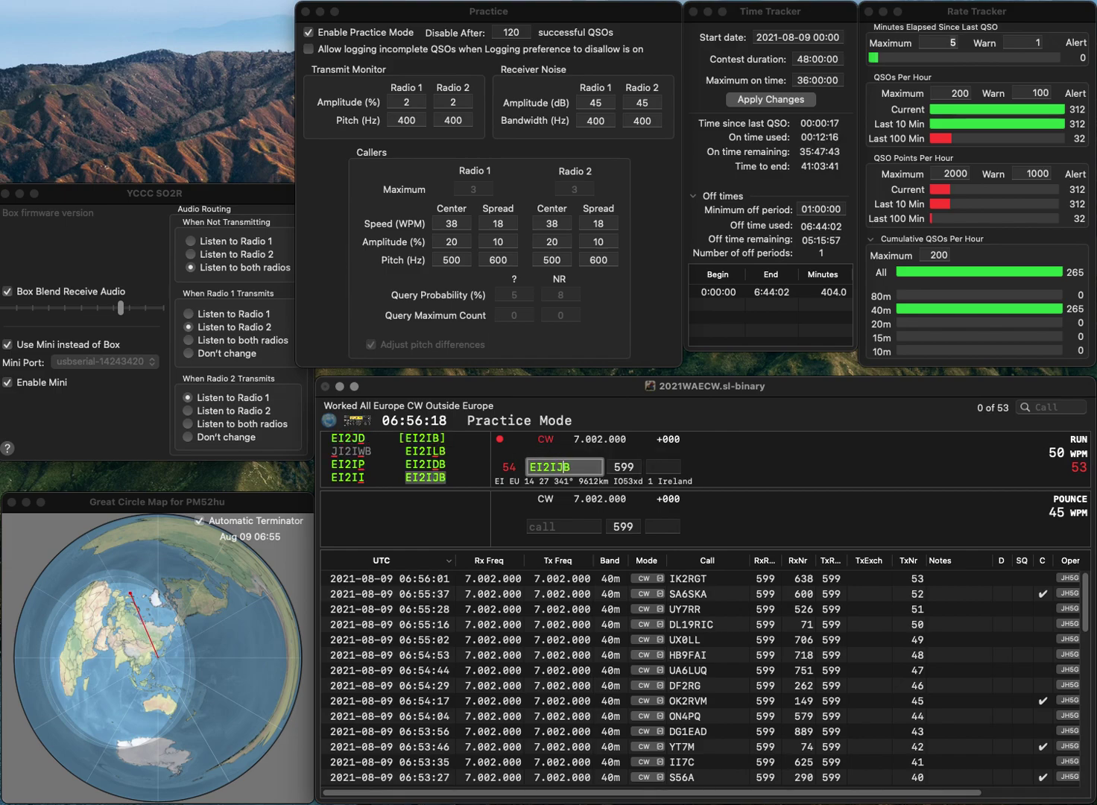
{"action": "key", "text": "space"}
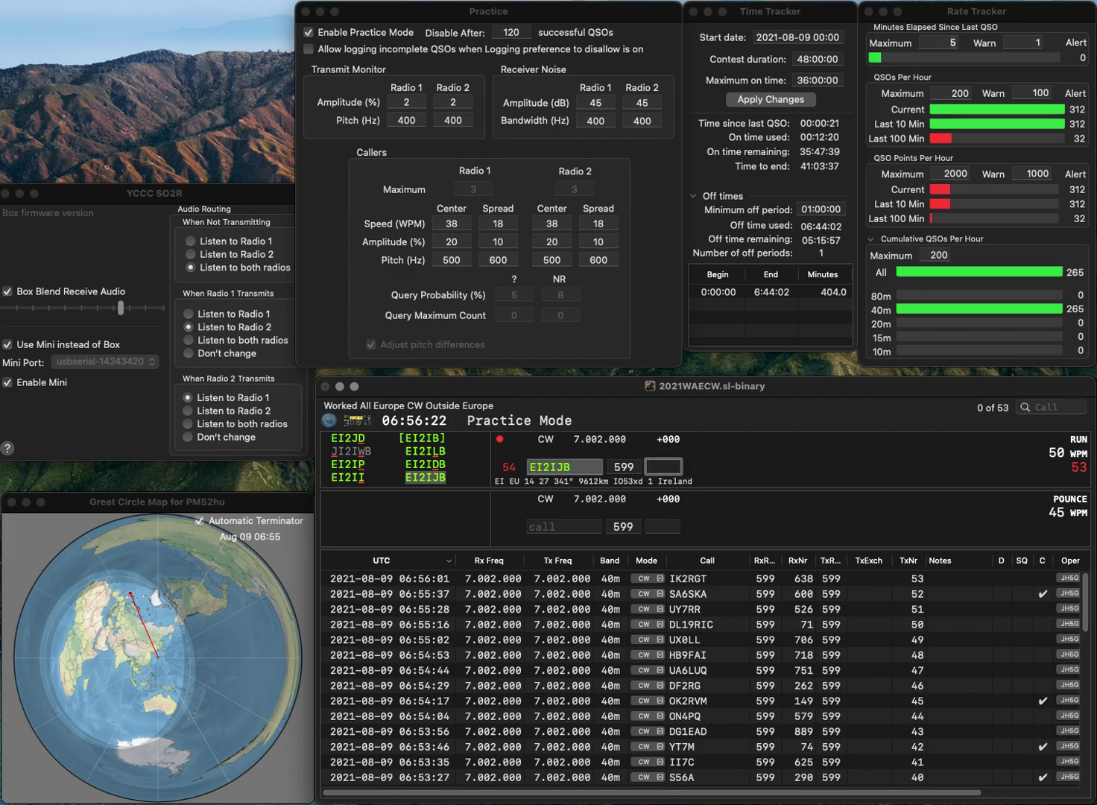
{"action": "key", "text": "Return"}
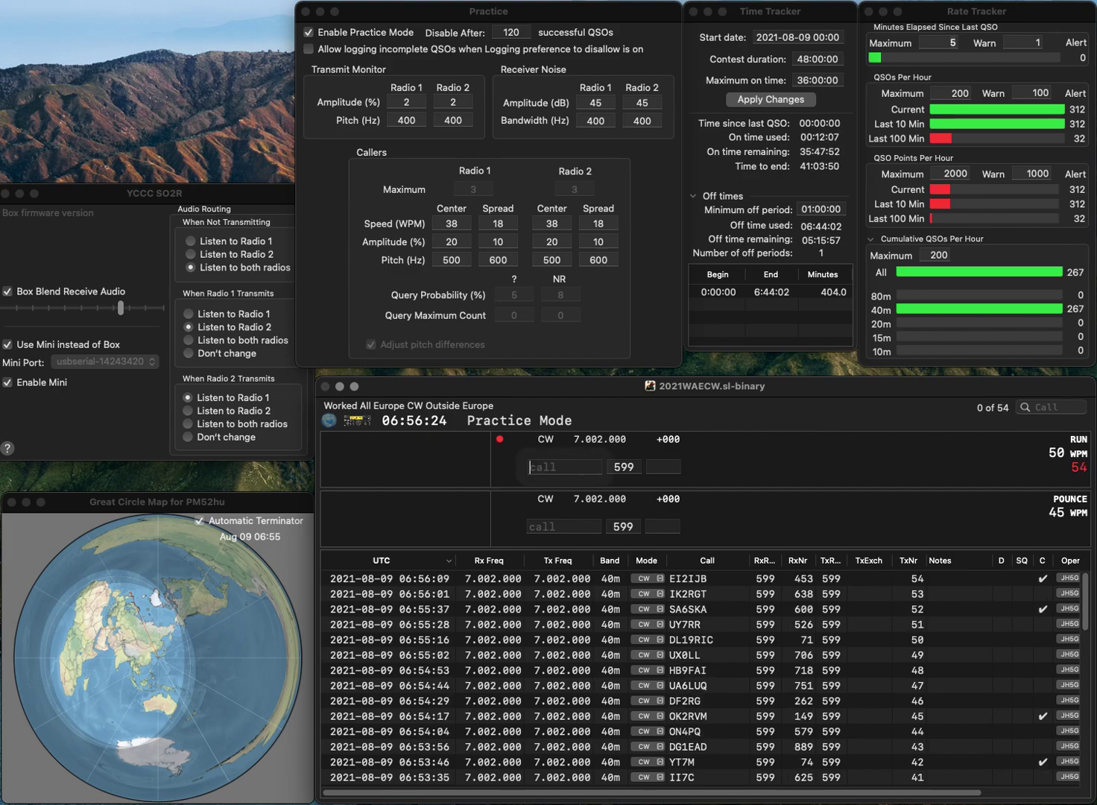
{"action": "type", "text": "1HD"}
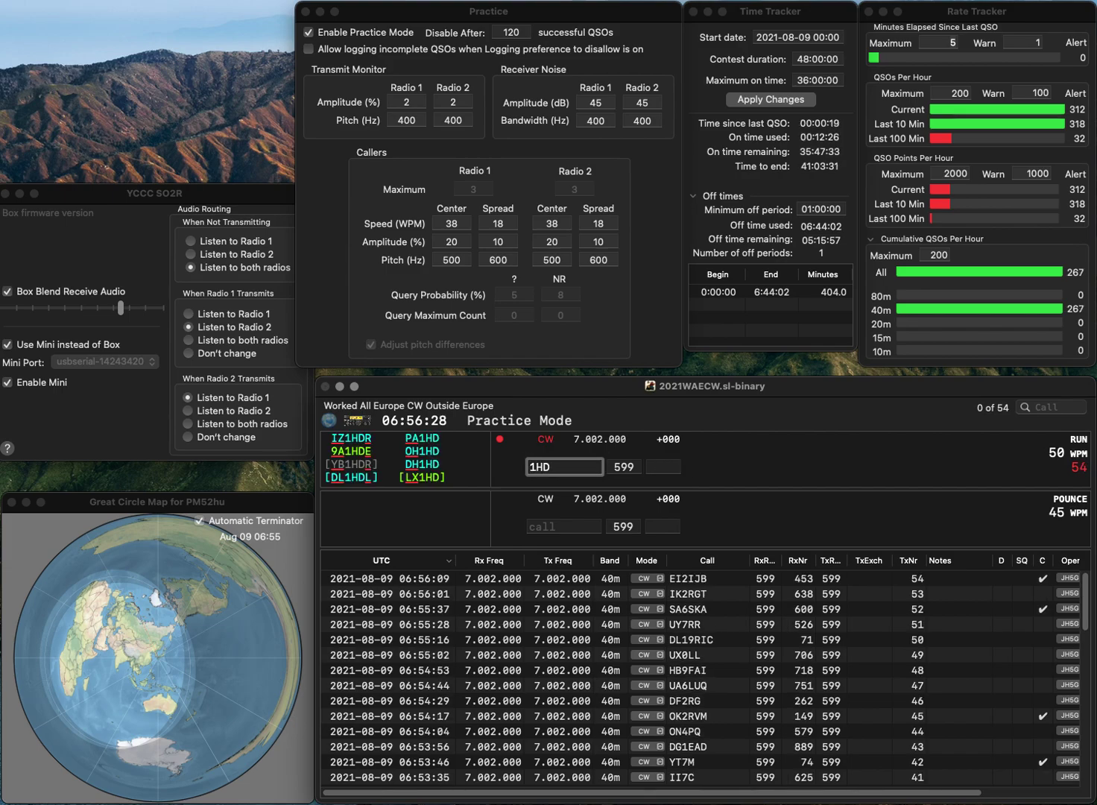
{"action": "key", "text": "Left"}
{"action": "key", "text": "Left"}
{"action": "key", "text": "Left"}
{"action": "type", "text": "OH"}
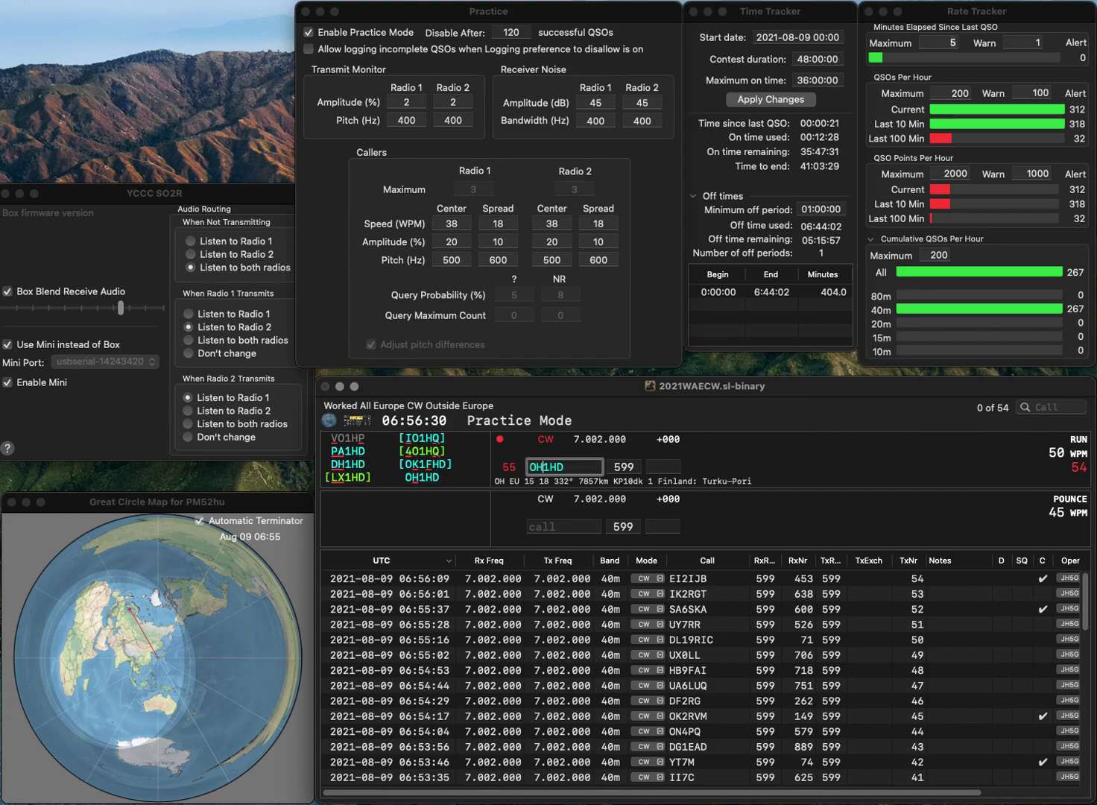
{"action": "key", "text": "Return"}
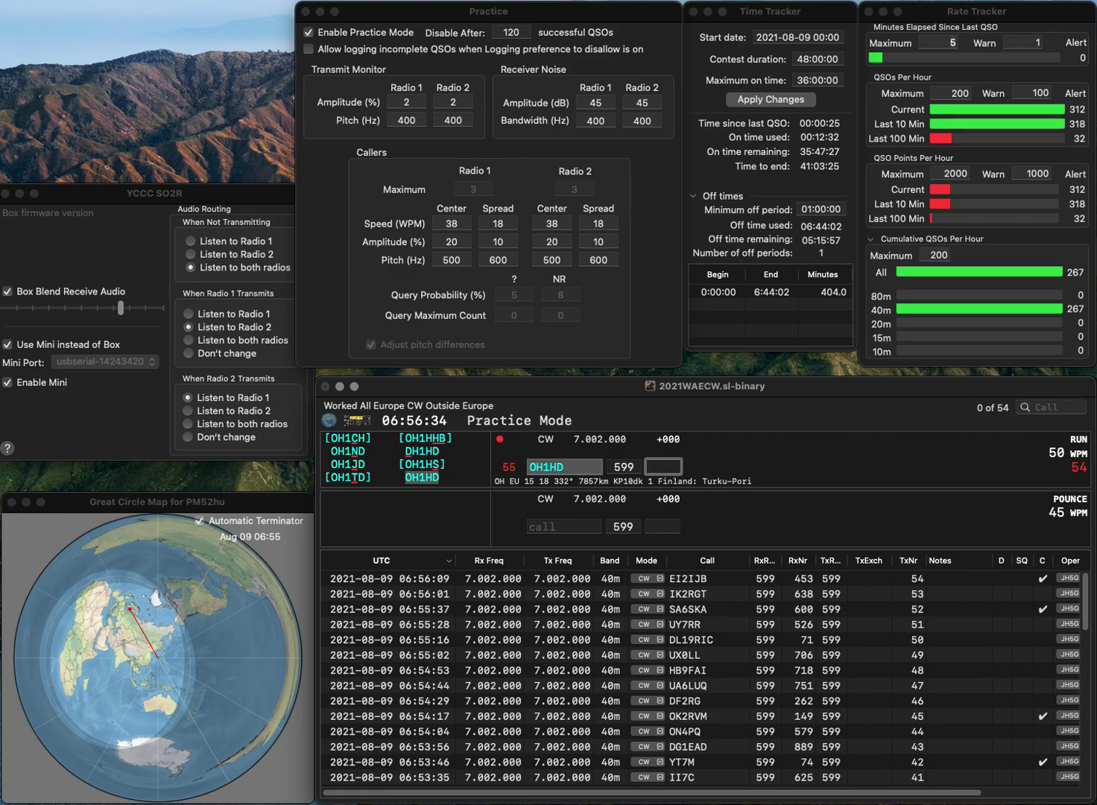
{"action": "type", "text": "291"}
{"action": "key", "text": "Return"}
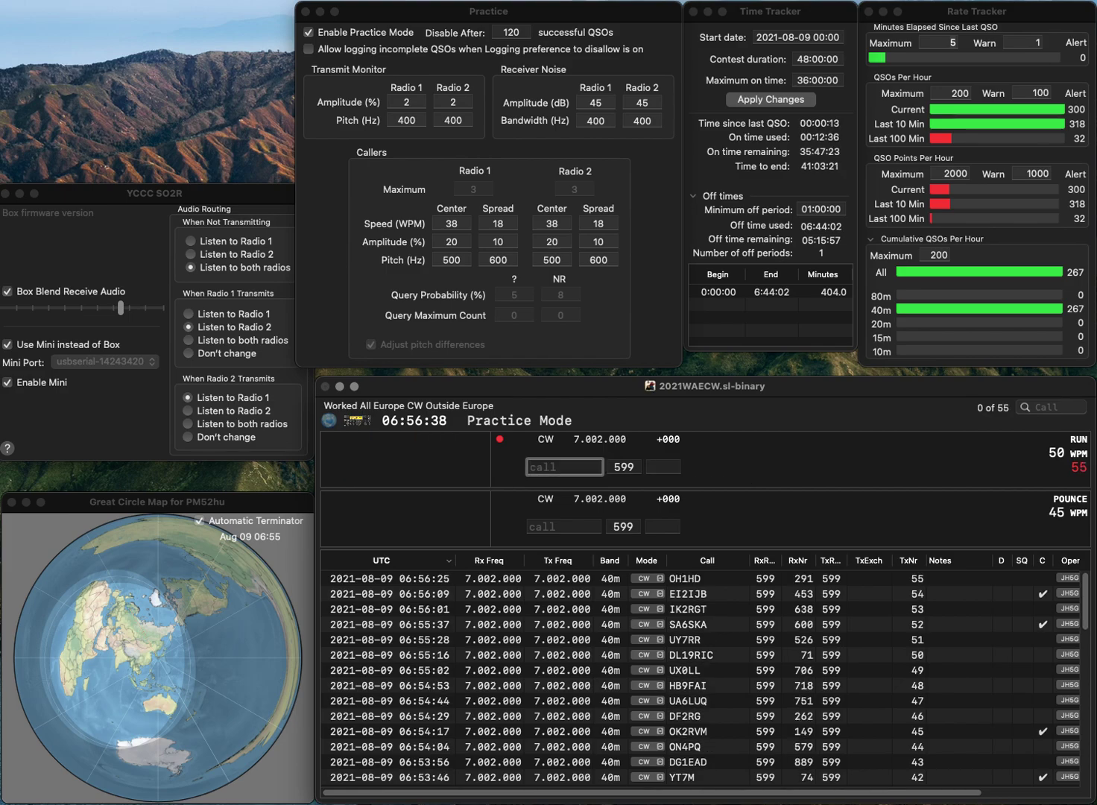
{"action": "type", "text": "DM2AWM"}
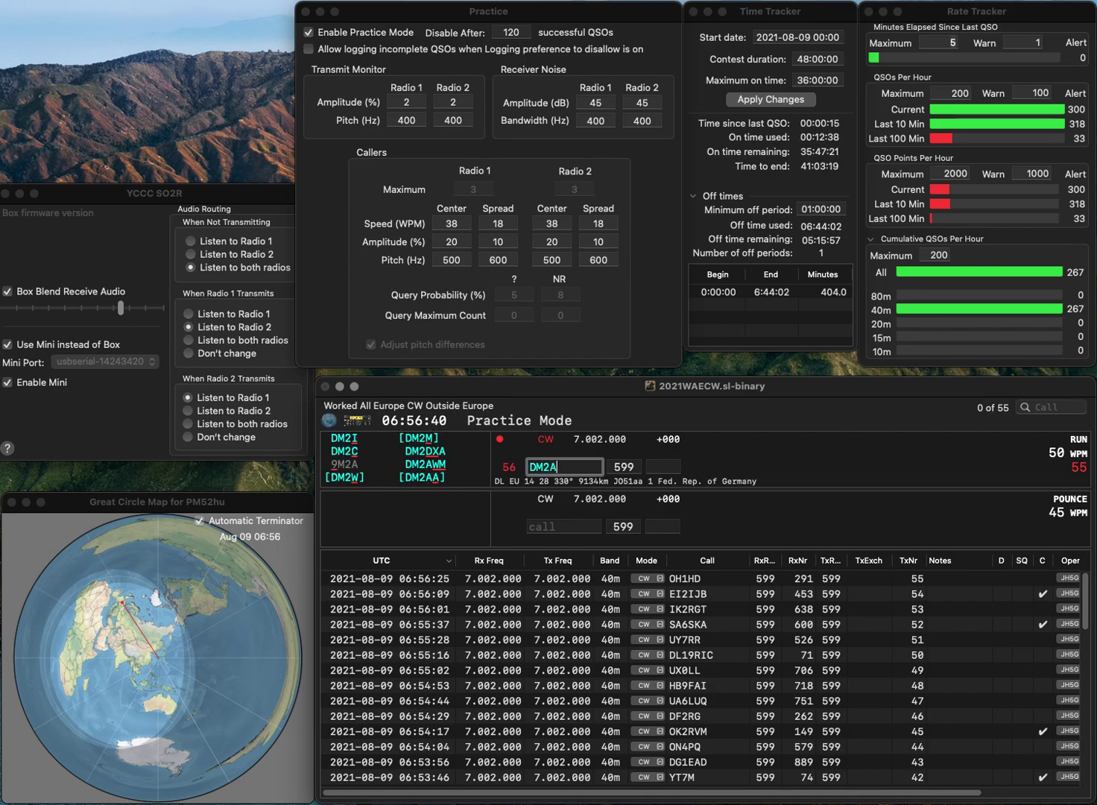
{"action": "key", "text": "Return"}
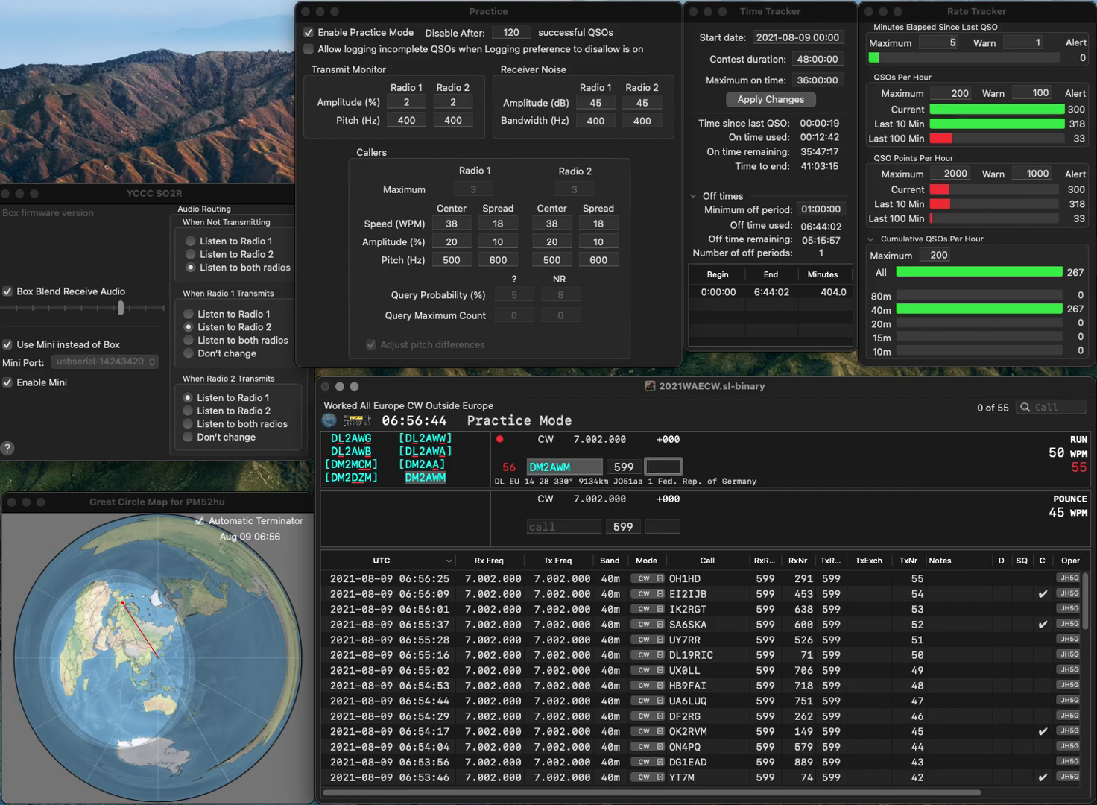
{"action": "type", "text": "924"}
{"action": "key", "text": "Return"}
{"action": "type", "text": "D"}
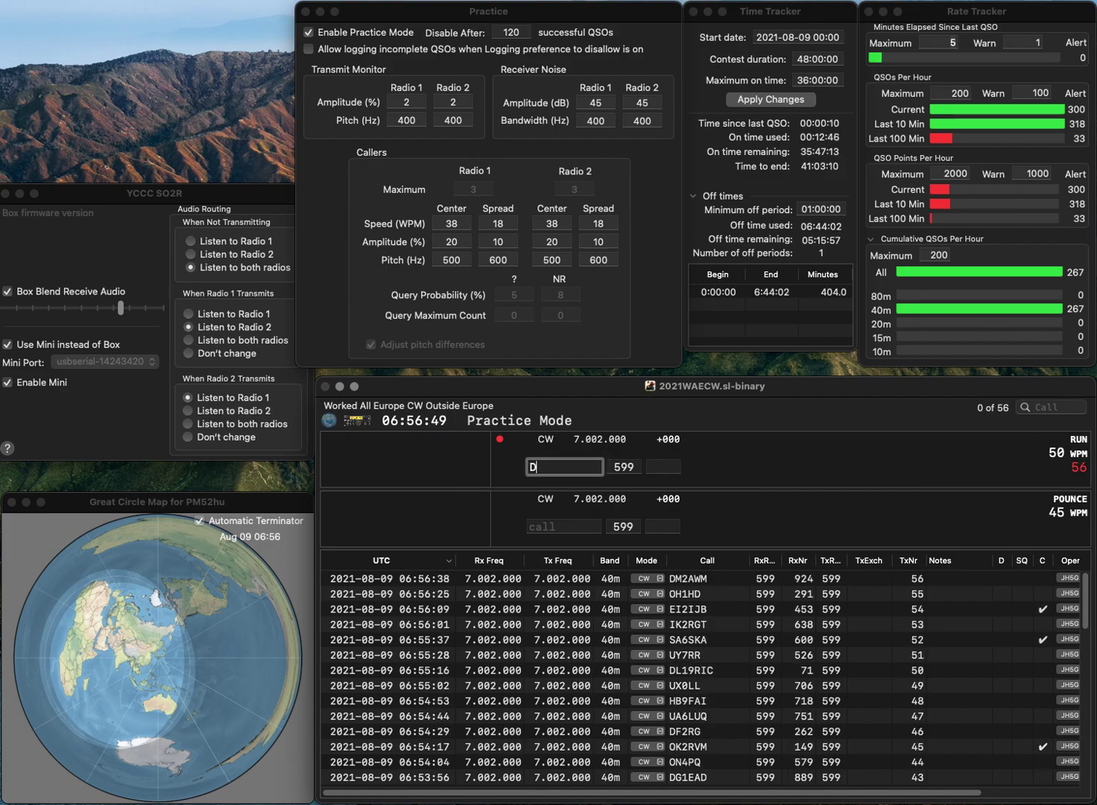
{"action": "type", "text": "L7UPN"}
{"action": "key", "text": "space"}
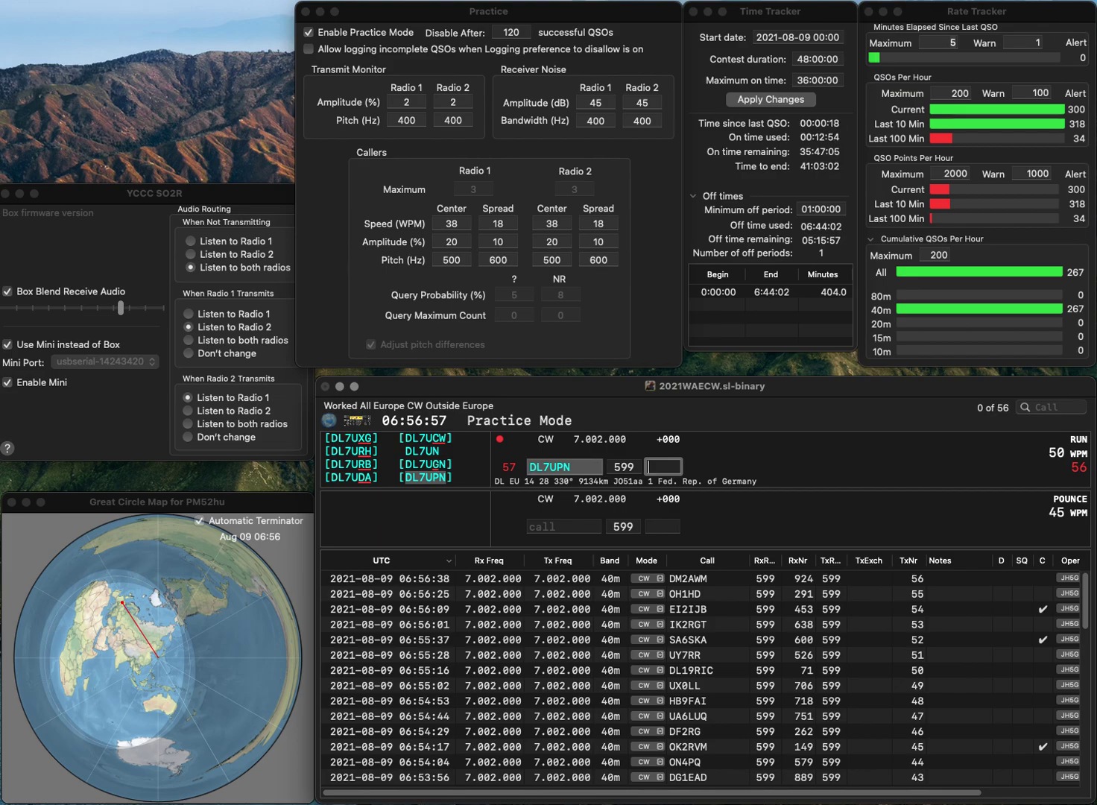
{"action": "type", "text": "7"}
{"action": "key", "text": "Return"}
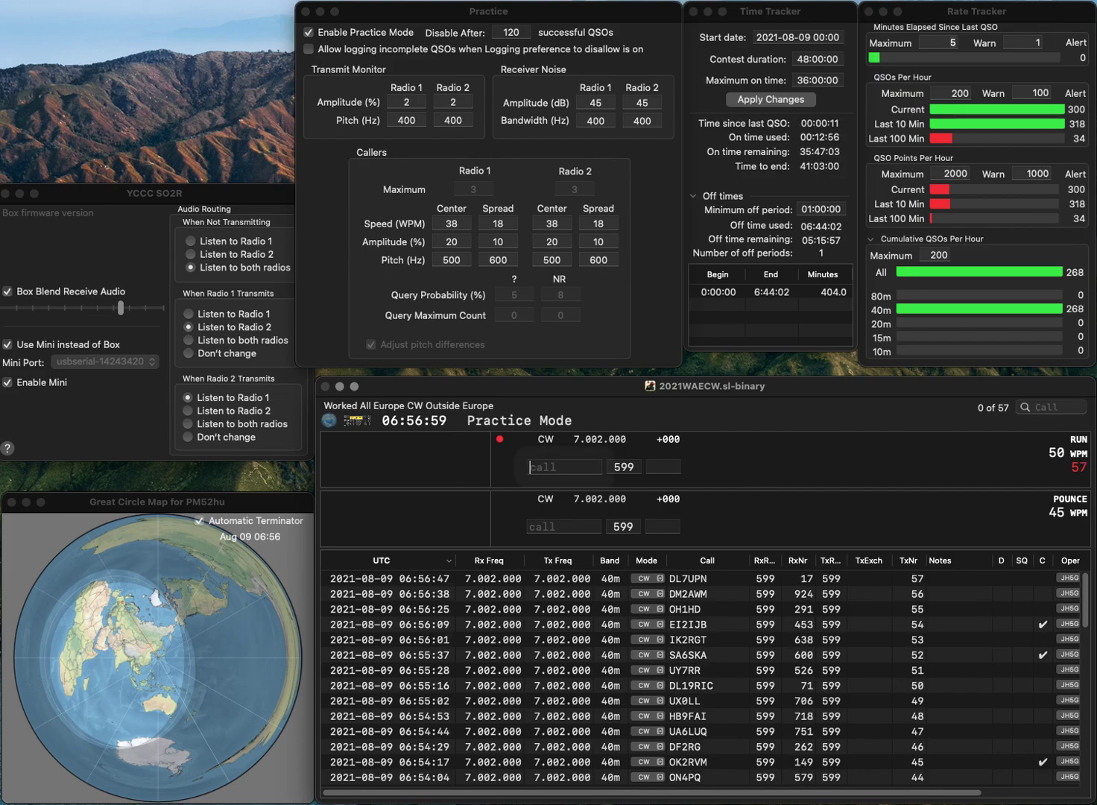
- Enter the partial call 7B, correct it to DP7D, and log the contact with received number 550
{"action": "type", "text": "7B"}
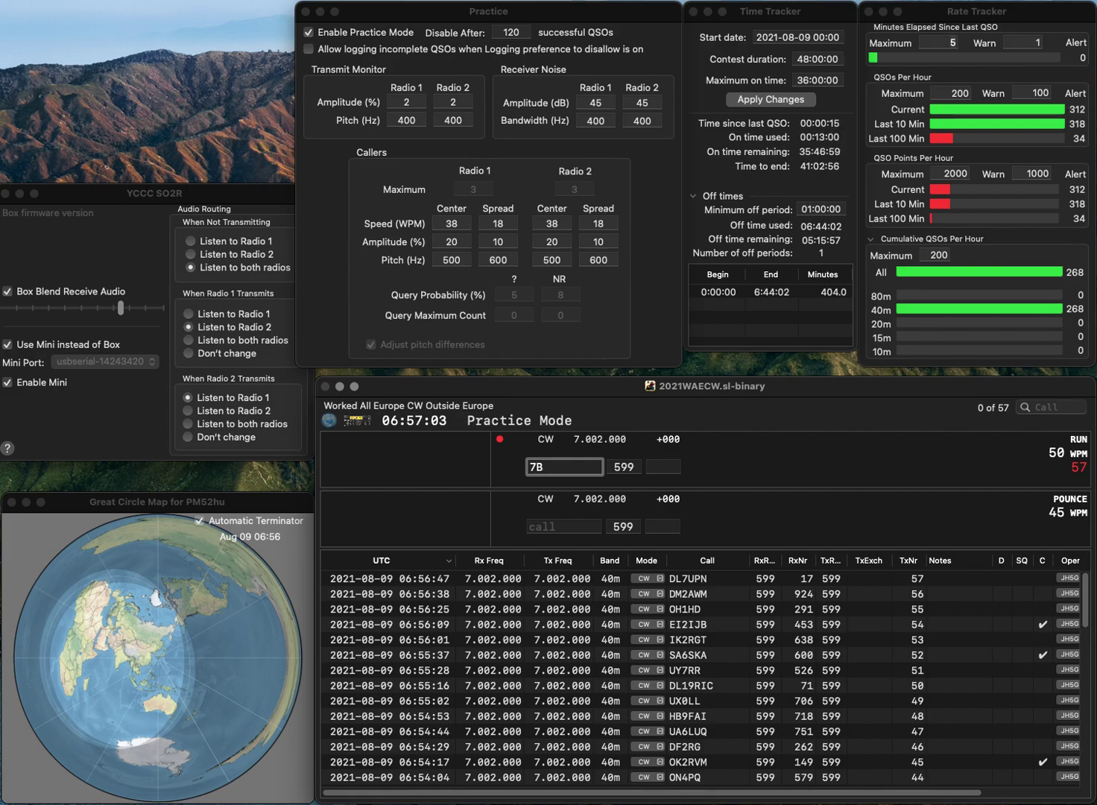
{"action": "key", "text": "super+Left"}
{"action": "type", "text": "DP"}
{"action": "key", "text": "super+Right"}
{"action": "key", "text": "BackSpace"}
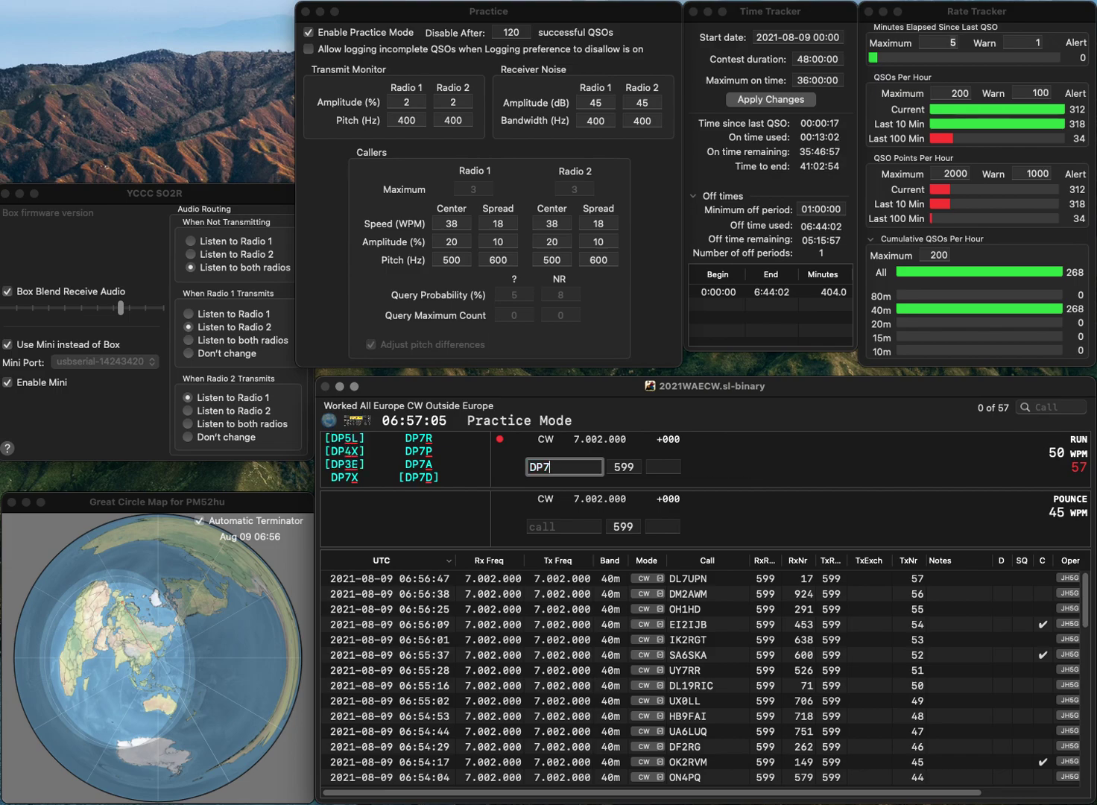
{"action": "type", "text": "D"}
{"action": "key", "text": "Return"}
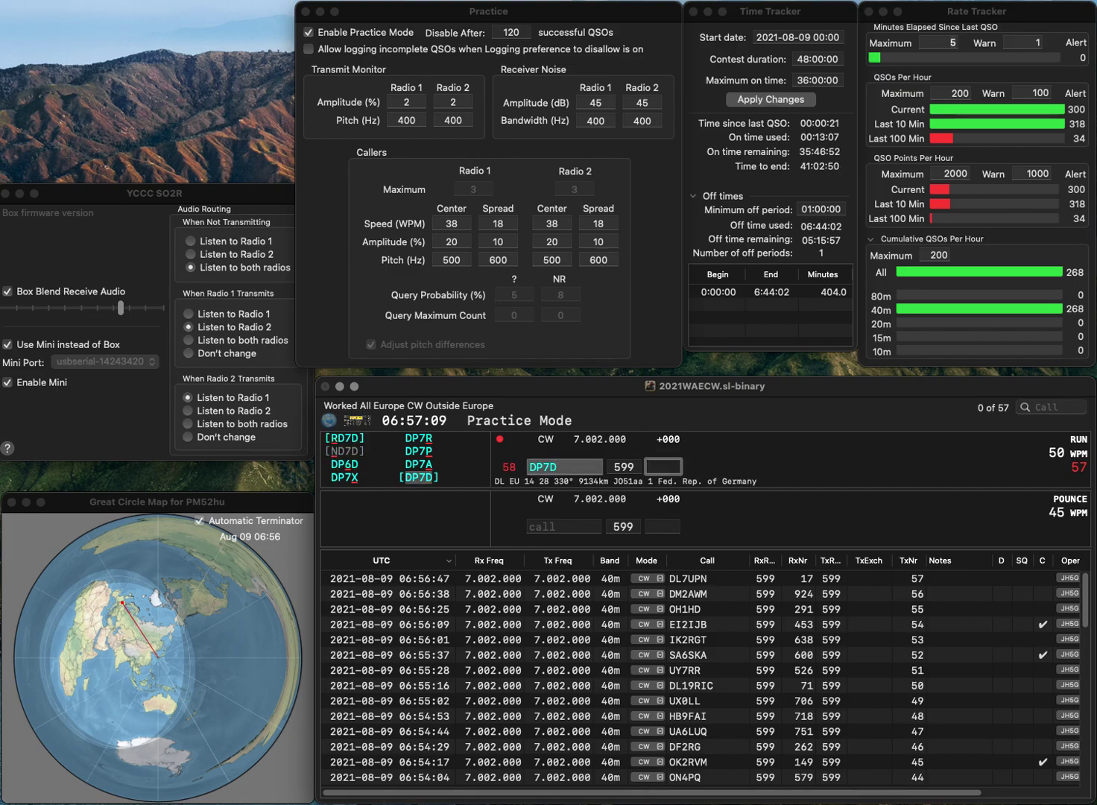
{"action": "type", "text": "550"}
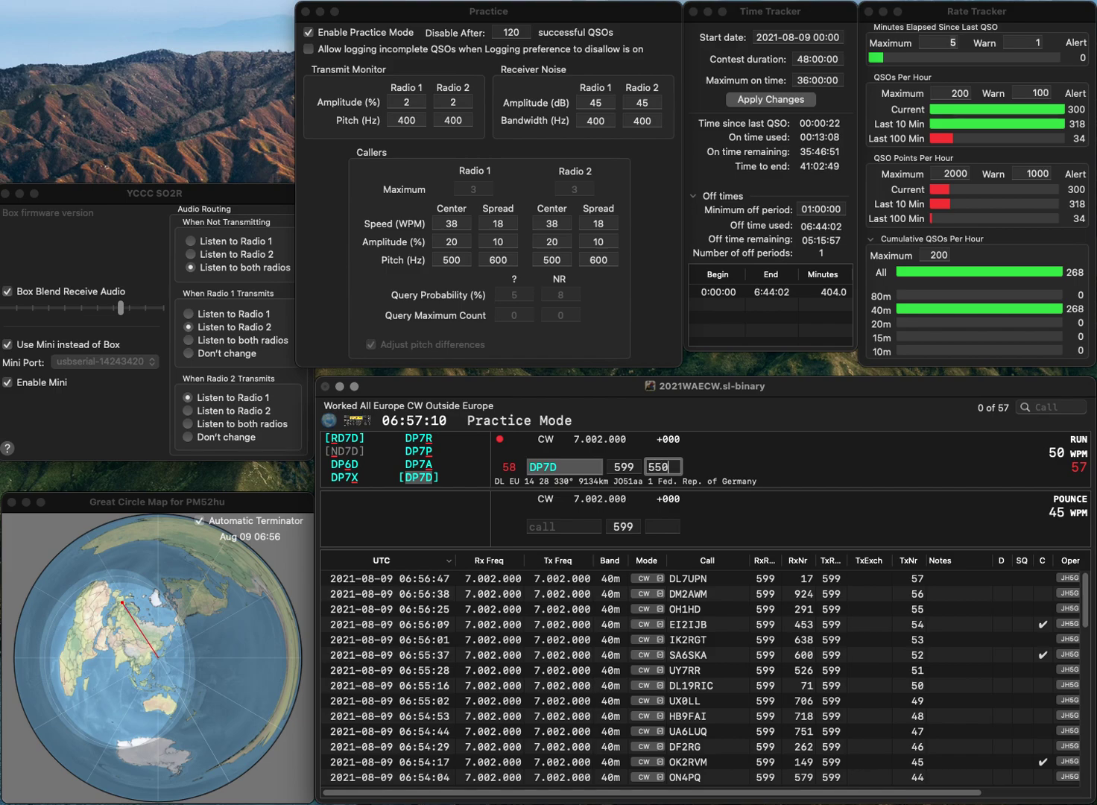
{"action": "key", "text": "Return"}
{"action": "type", "text": "YO3CIY"}
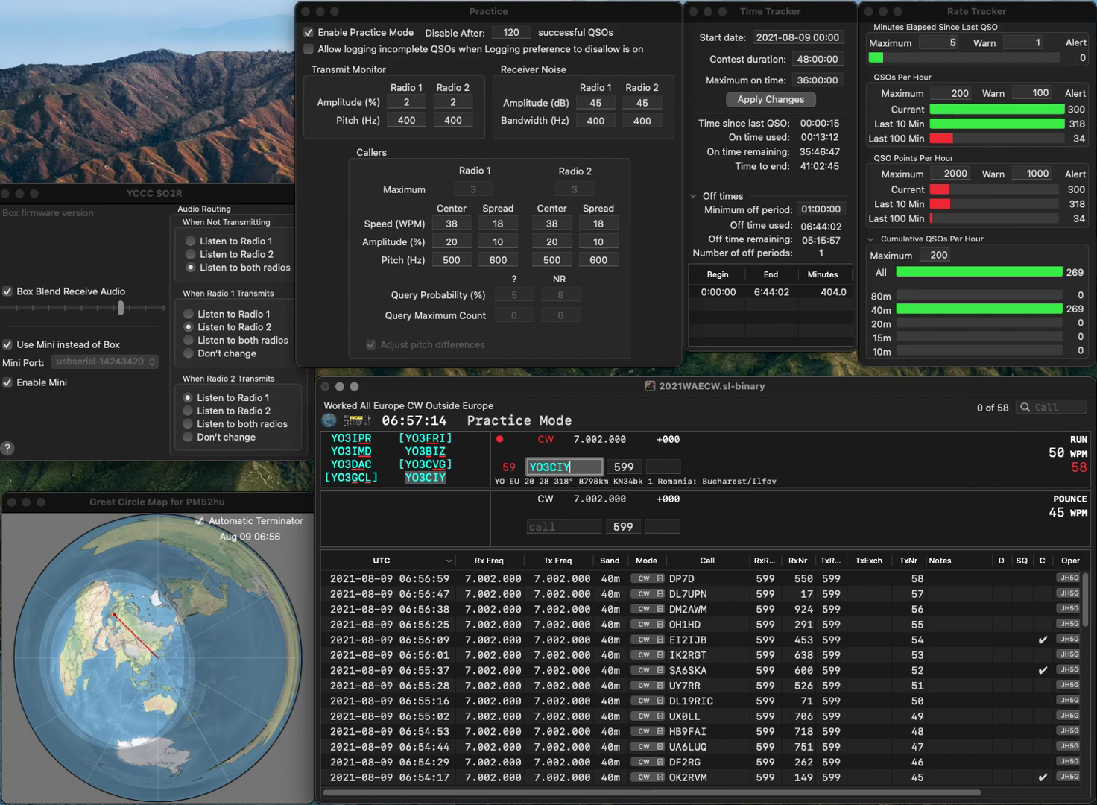
{"action": "key", "text": "Return"}
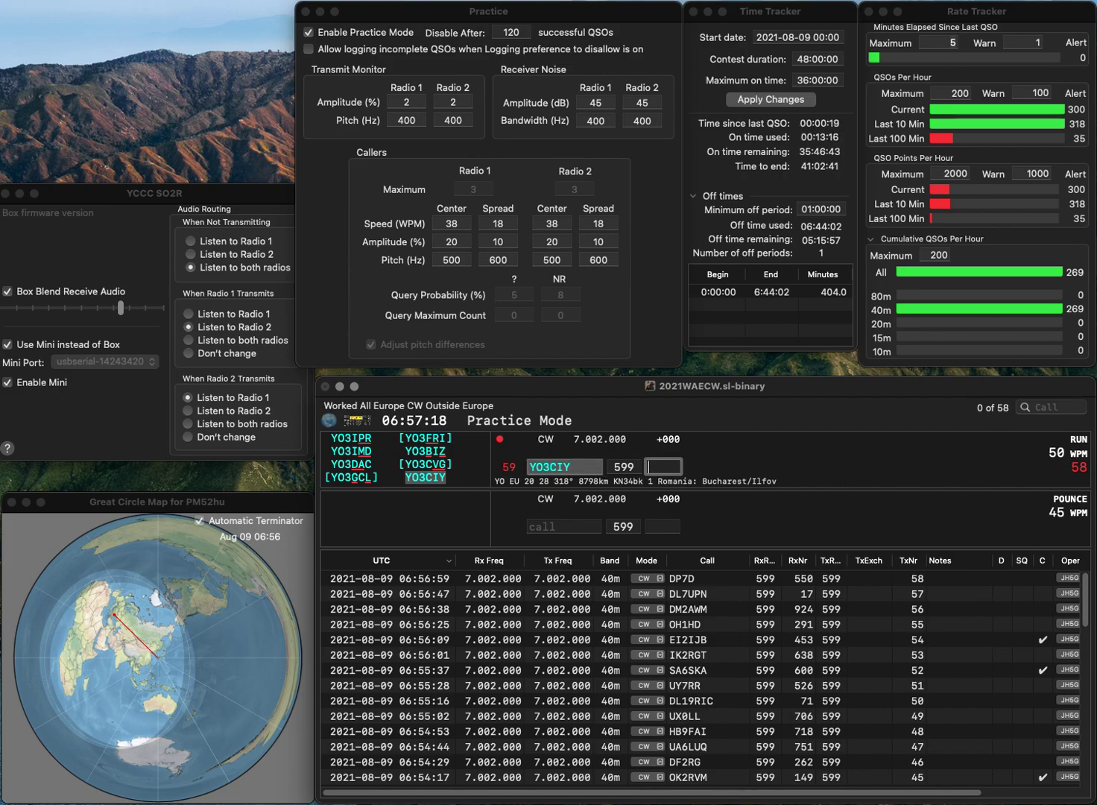
{"action": "type", "text": "813"}
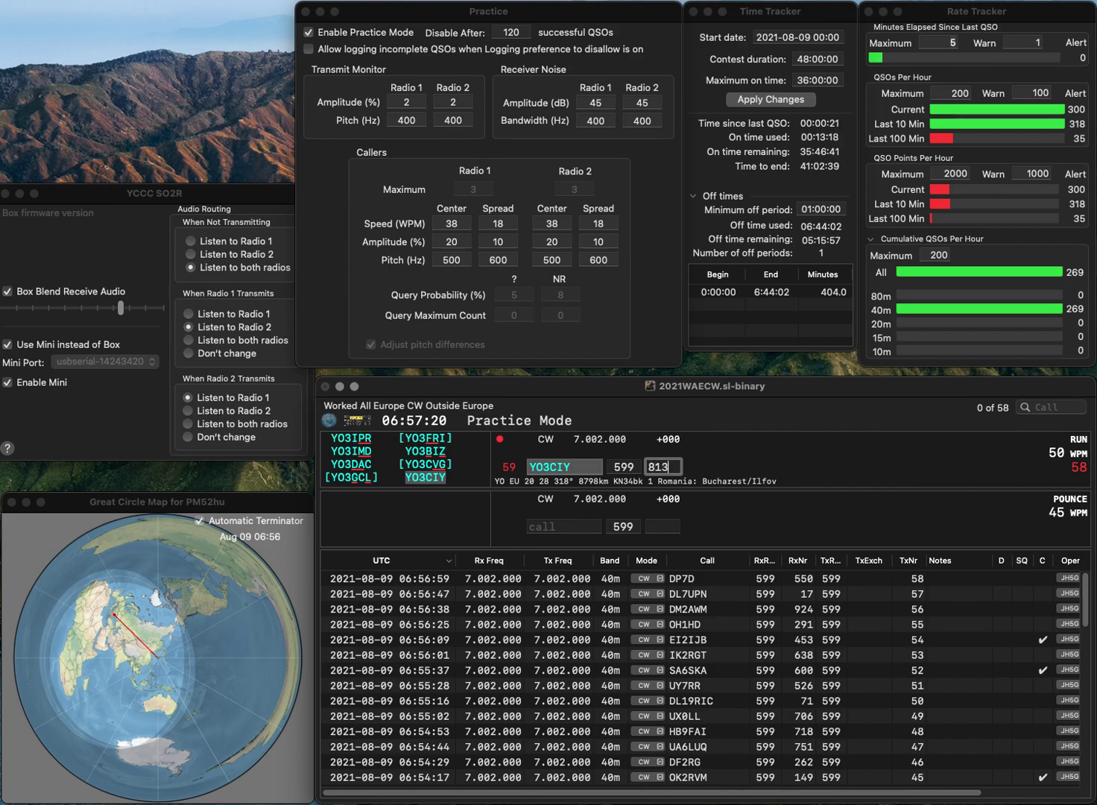
{"action": "key", "text": "Return"}
{"action": "type", "text": "DL1"}
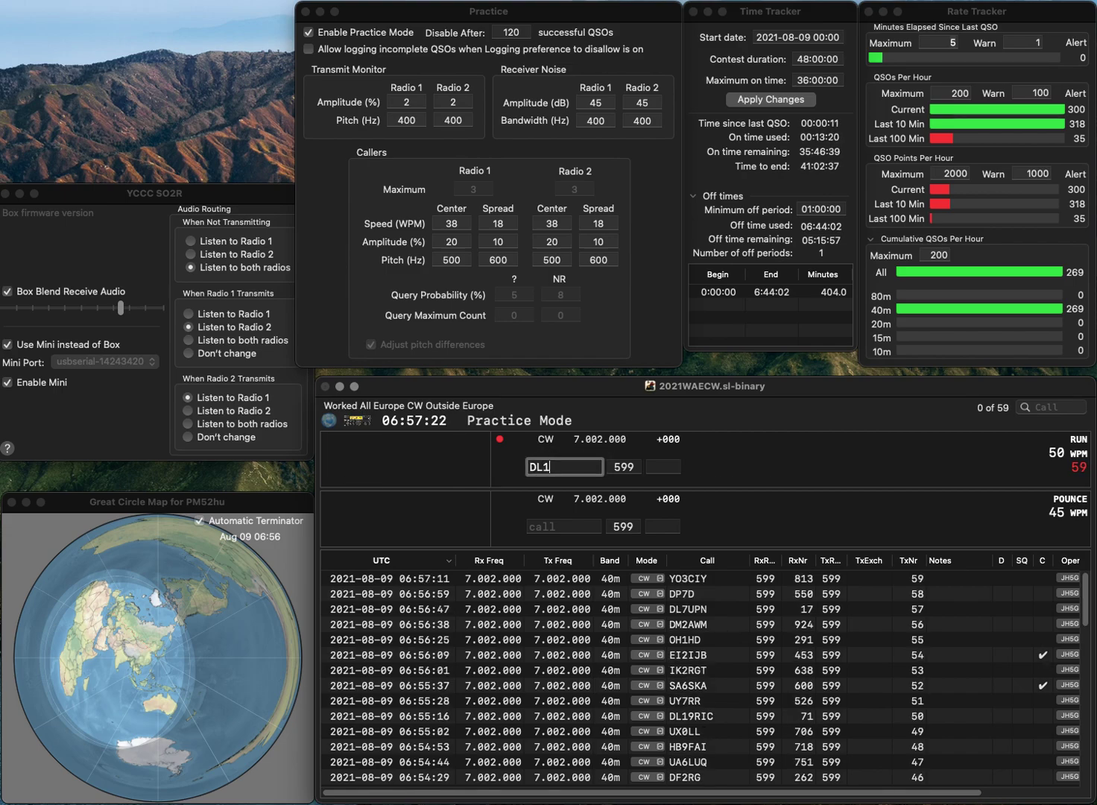
{"action": "type", "text": "XW"}
{"action": "key", "text": "Return"}
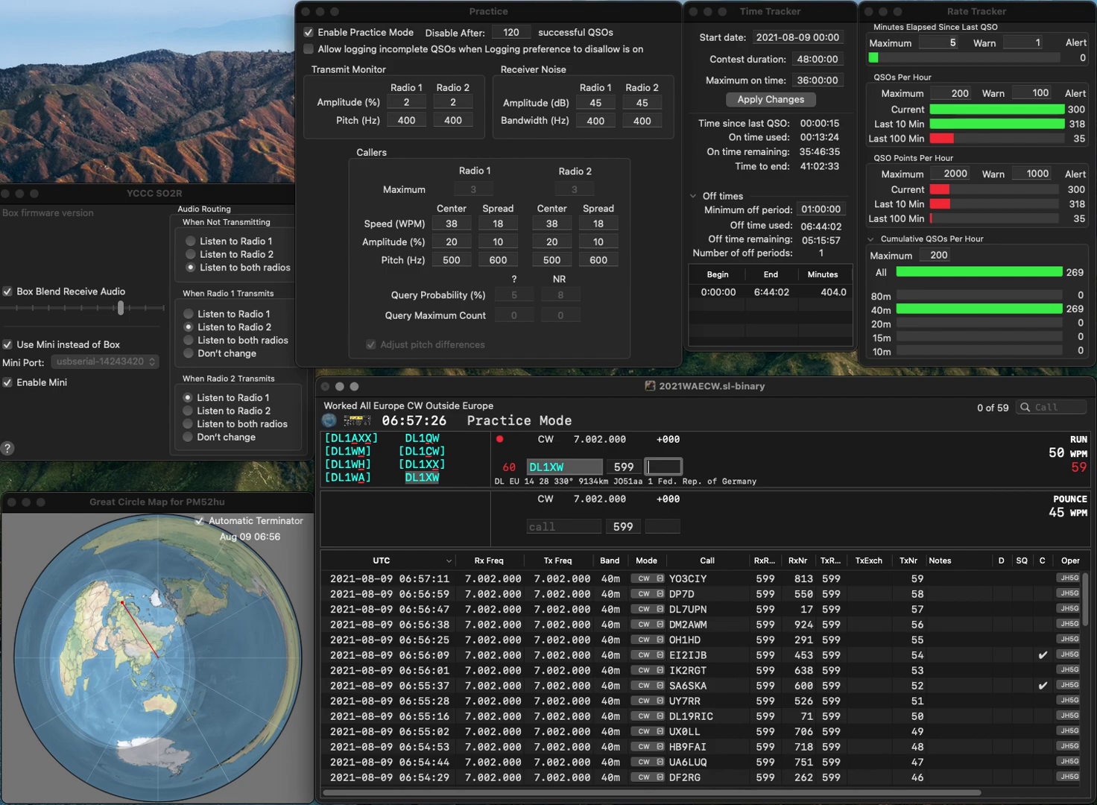
{"action": "type", "text": "60"}
{"action": "key", "text": "Return"}
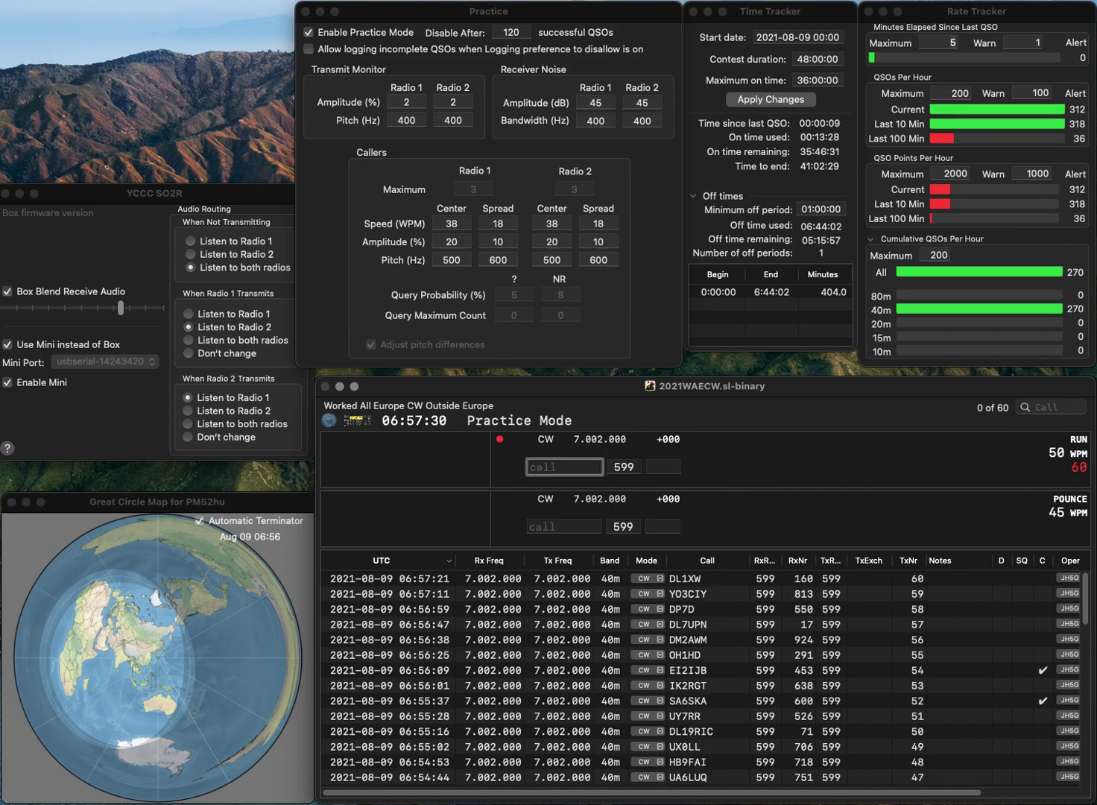
{"action": "type", "text": "UTI"}
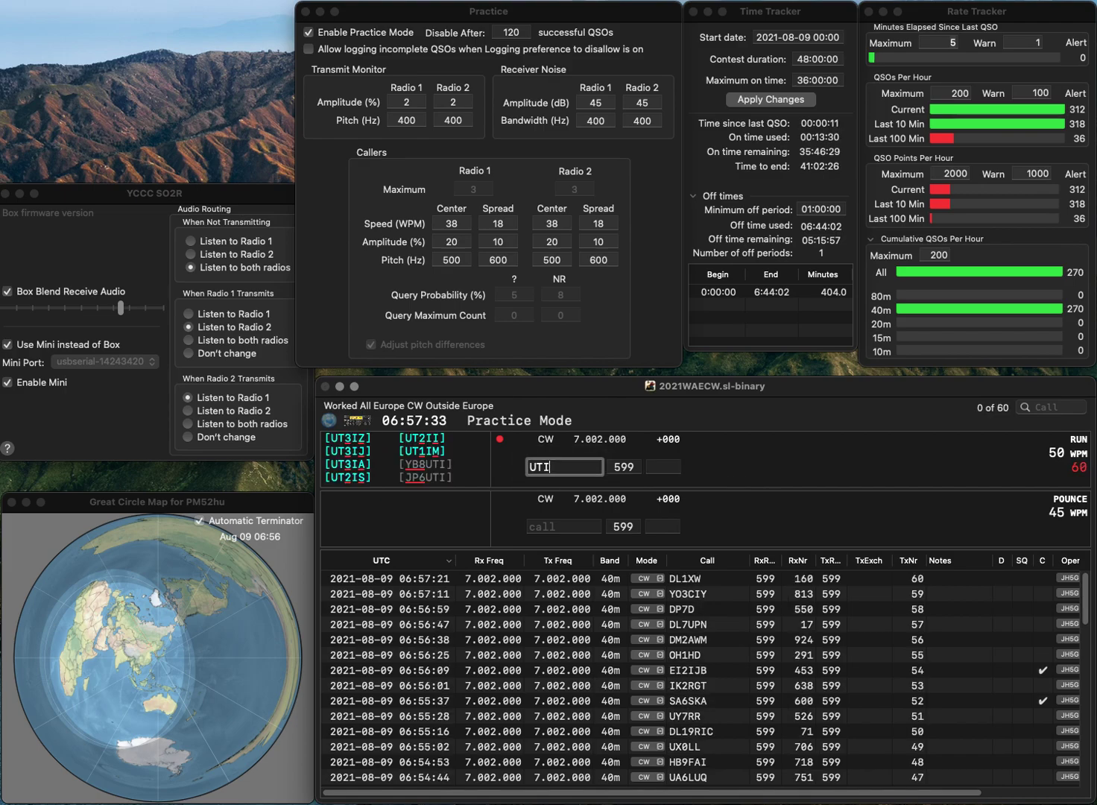
{"action": "key", "text": "BackSpace"}
{"action": "type", "text": "T3RS"}
{"action": "key", "text": "Return"}
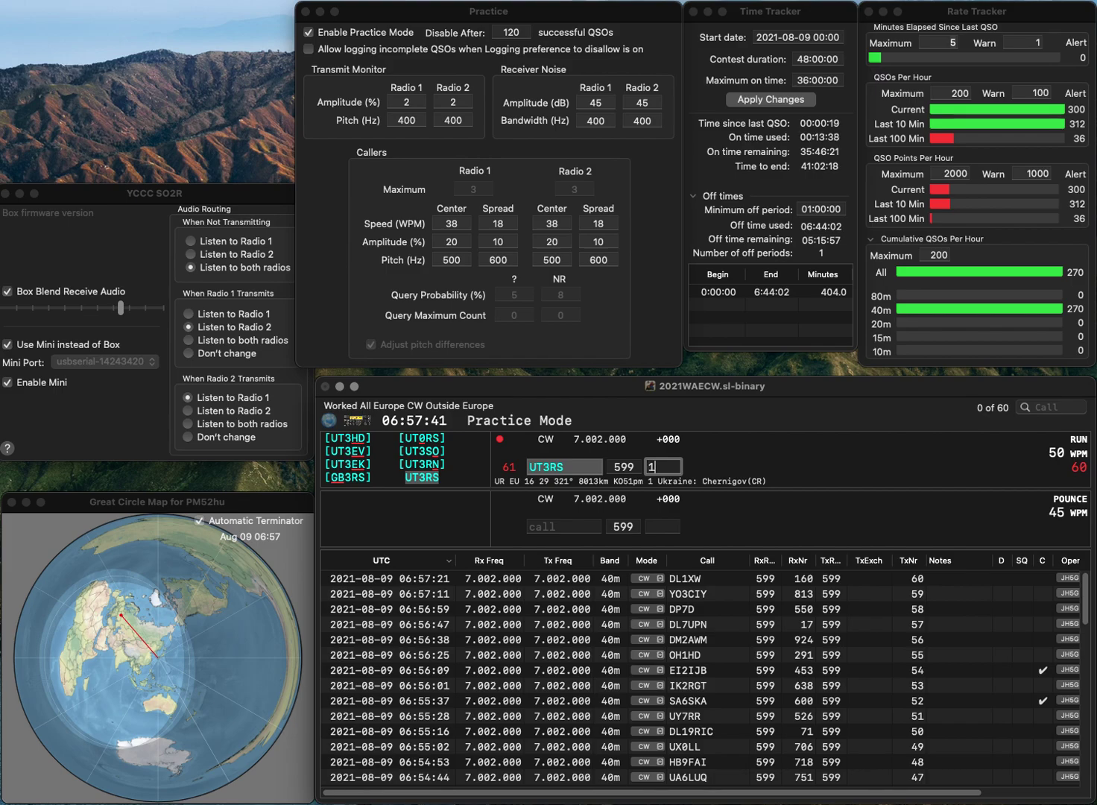
{"action": "key", "text": "Return"}
{"action": "type", "text": "M6GV"}
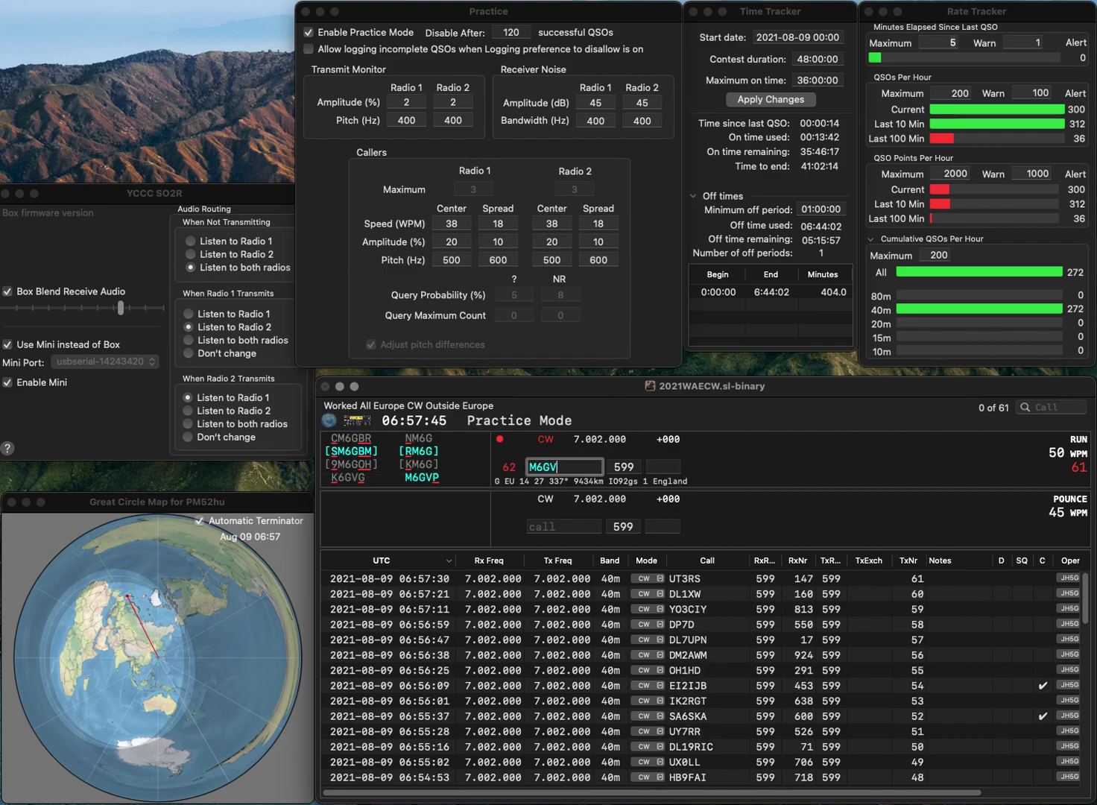
{"action": "type", "text": "P"}
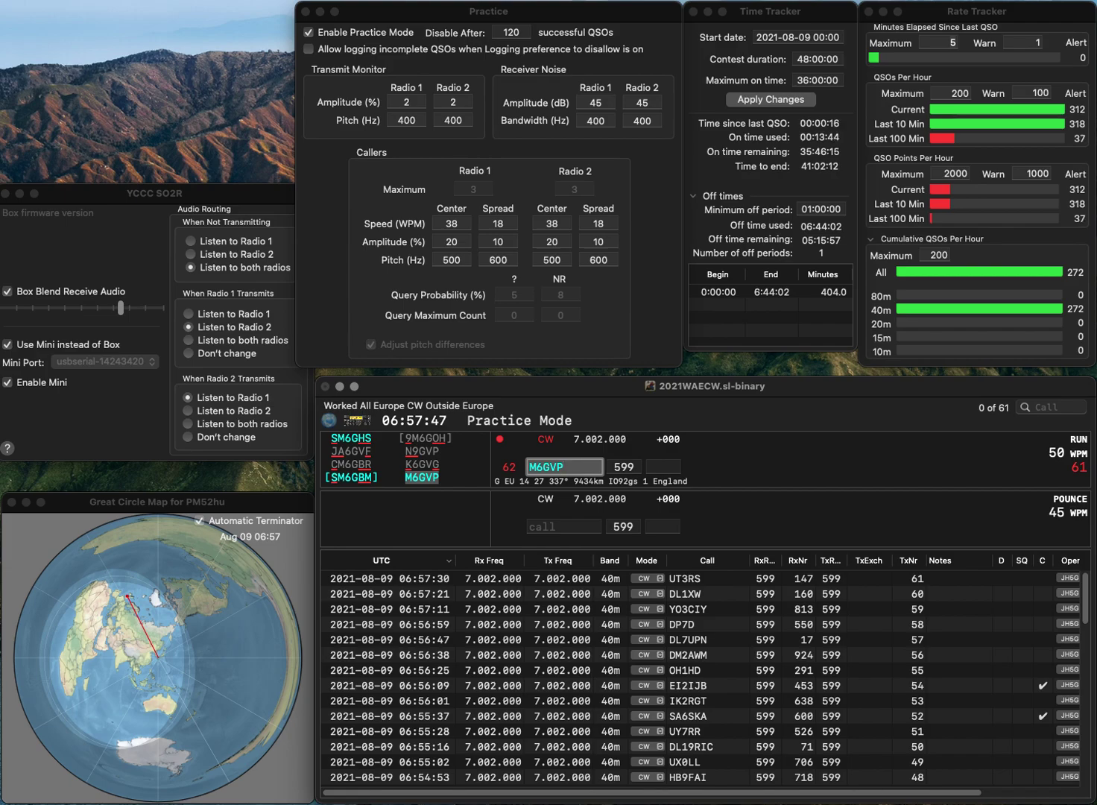
{"action": "key", "text": "space"}
{"action": "type", "text": "485"}
{"action": "key", "text": "Return"}
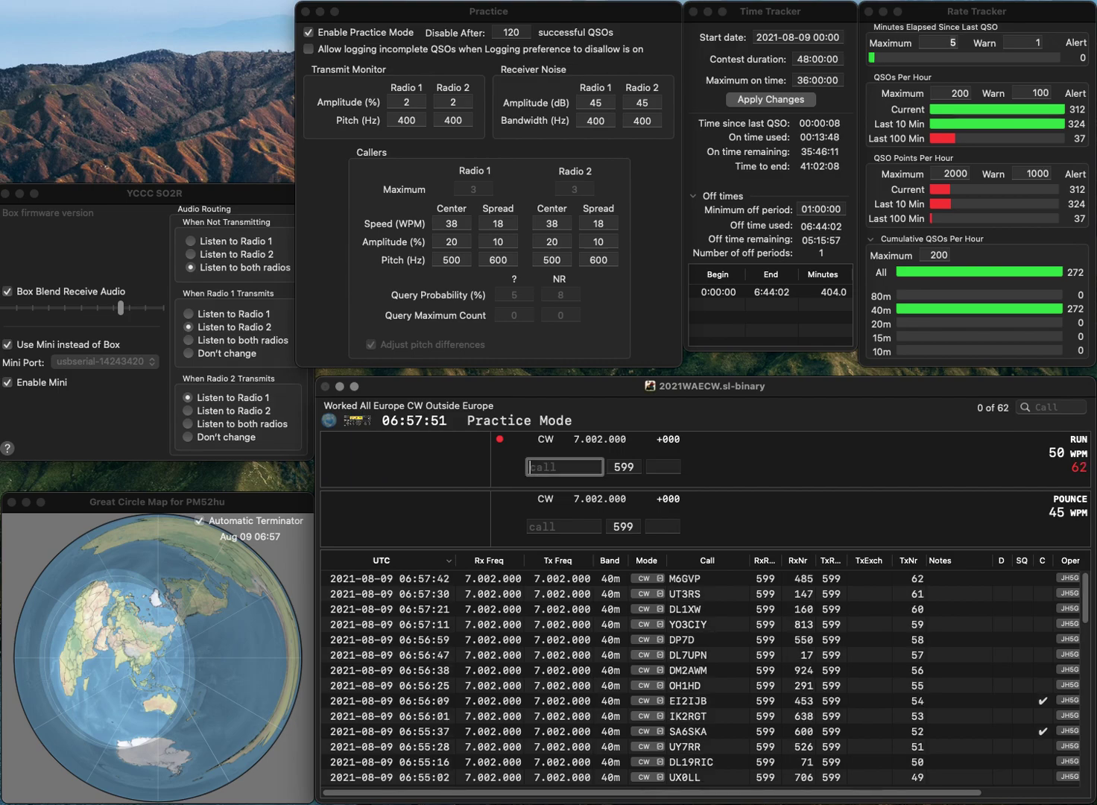
{"action": "type", "text": "S53WW"}
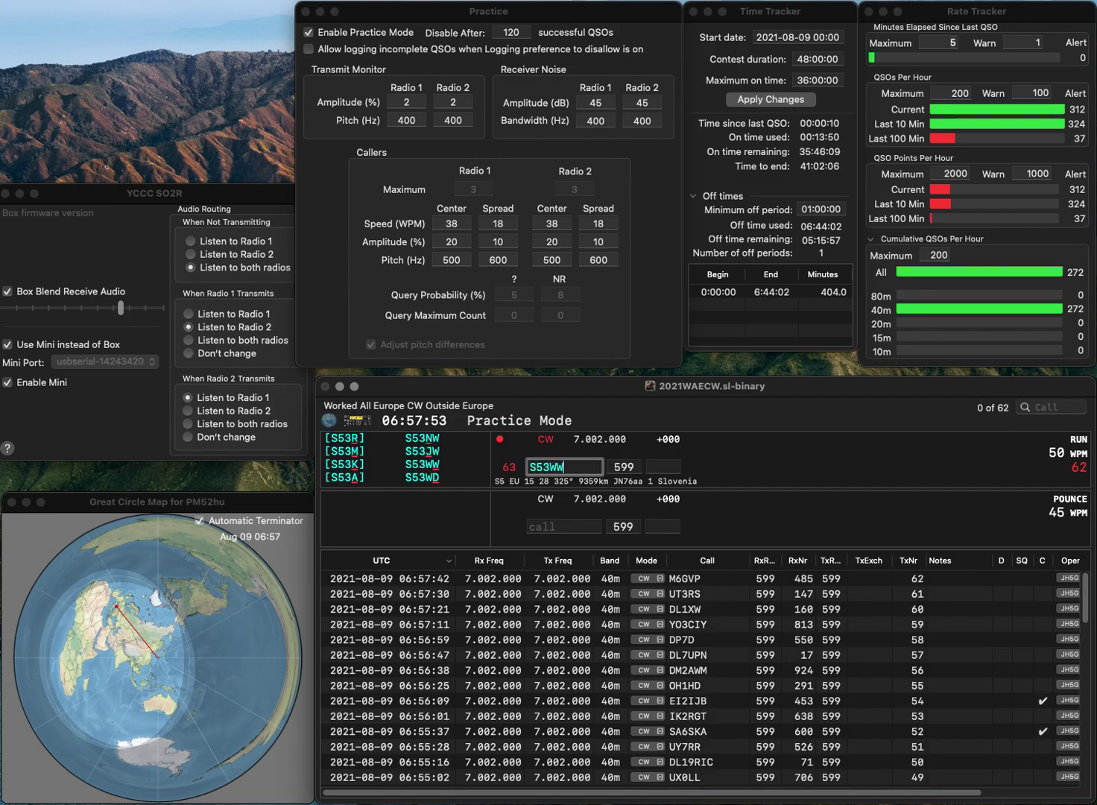
{"action": "key", "text": "Return"}
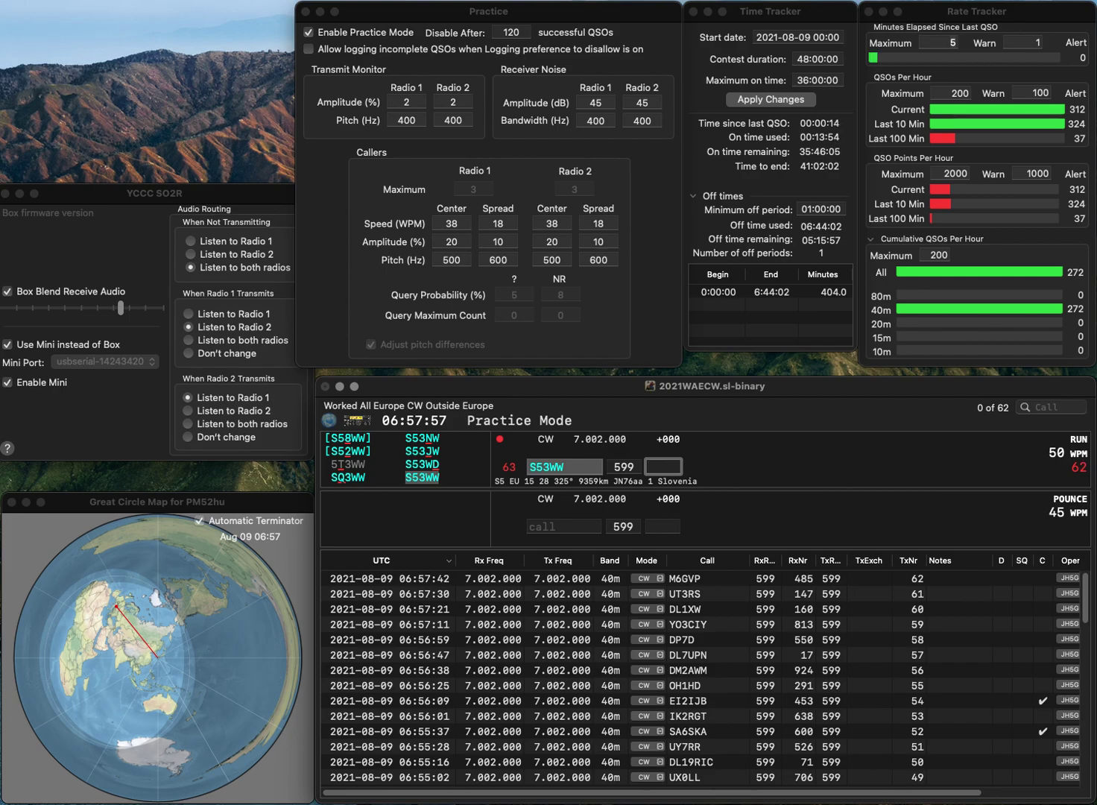
{"action": "type", "text": "455"}
{"action": "key", "text": "Return"}
- Log a run contact with EA2ENG, entering 264 as the received number
{"action": "type", "text": "EA2ENG"}
{"action": "key", "text": "Return"}
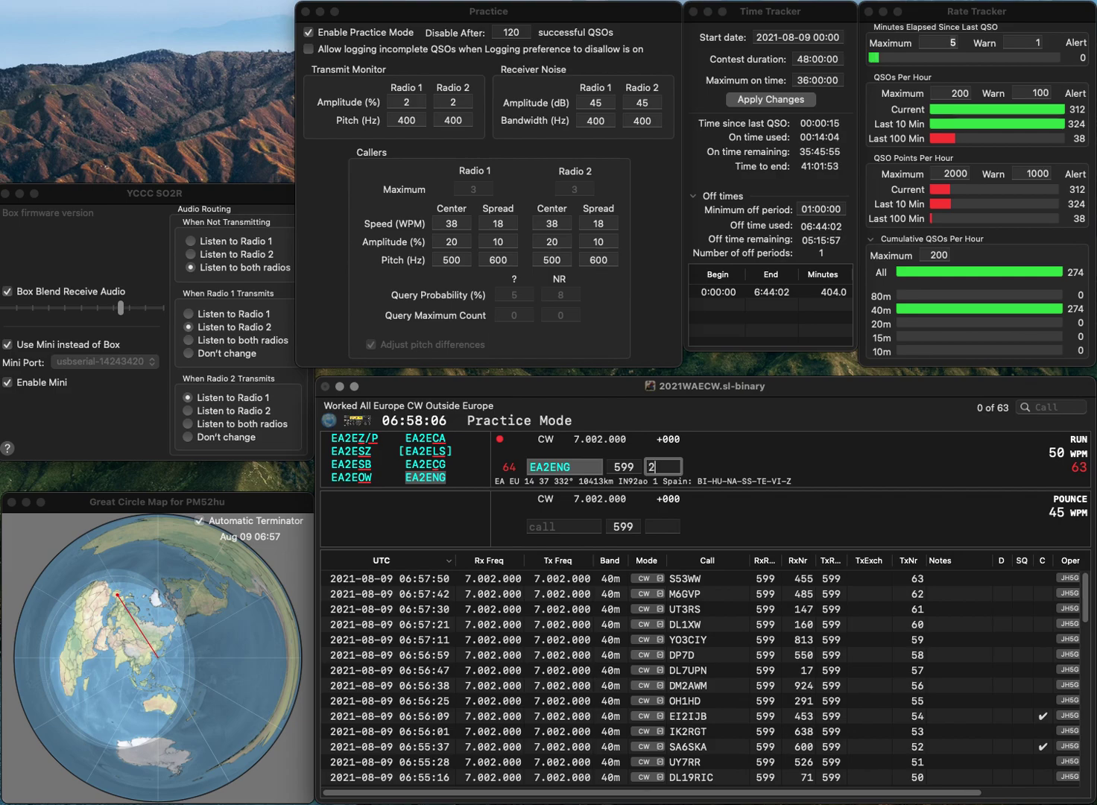
{"action": "key", "text": "Return"}
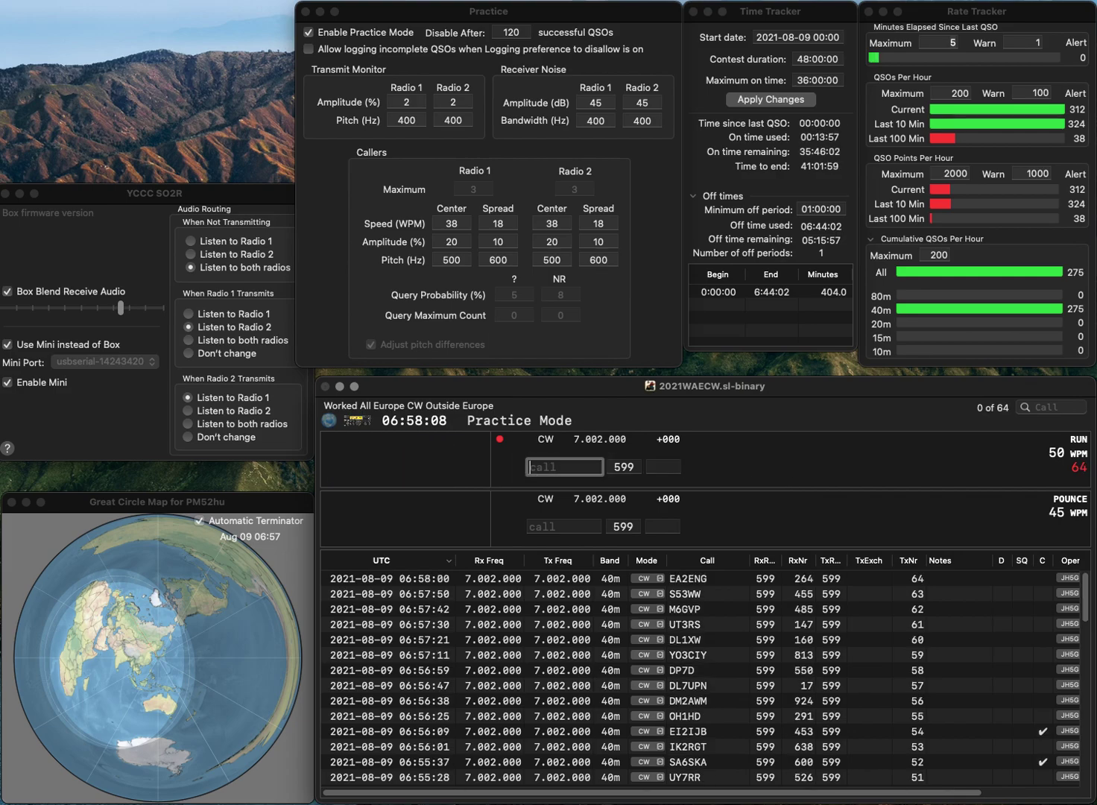
{"action": "type", "text": "CT1"}
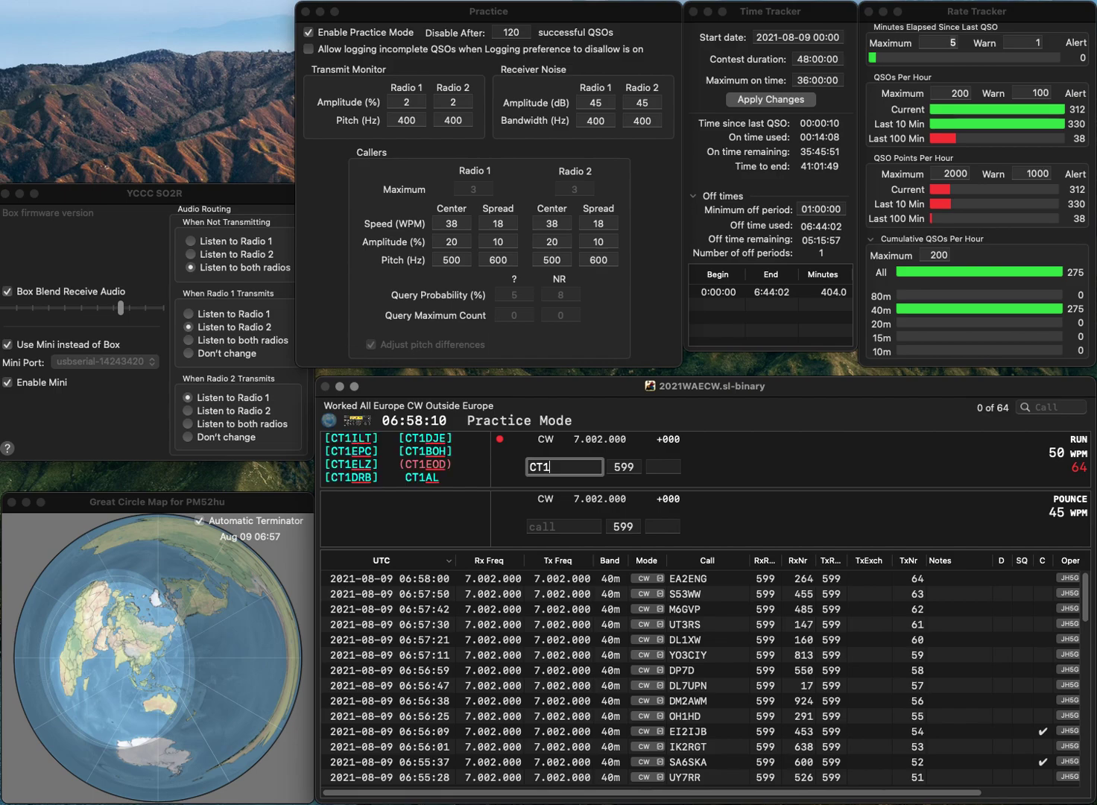
{"action": "type", "text": "BOL"}
{"action": "key", "text": "Return"}
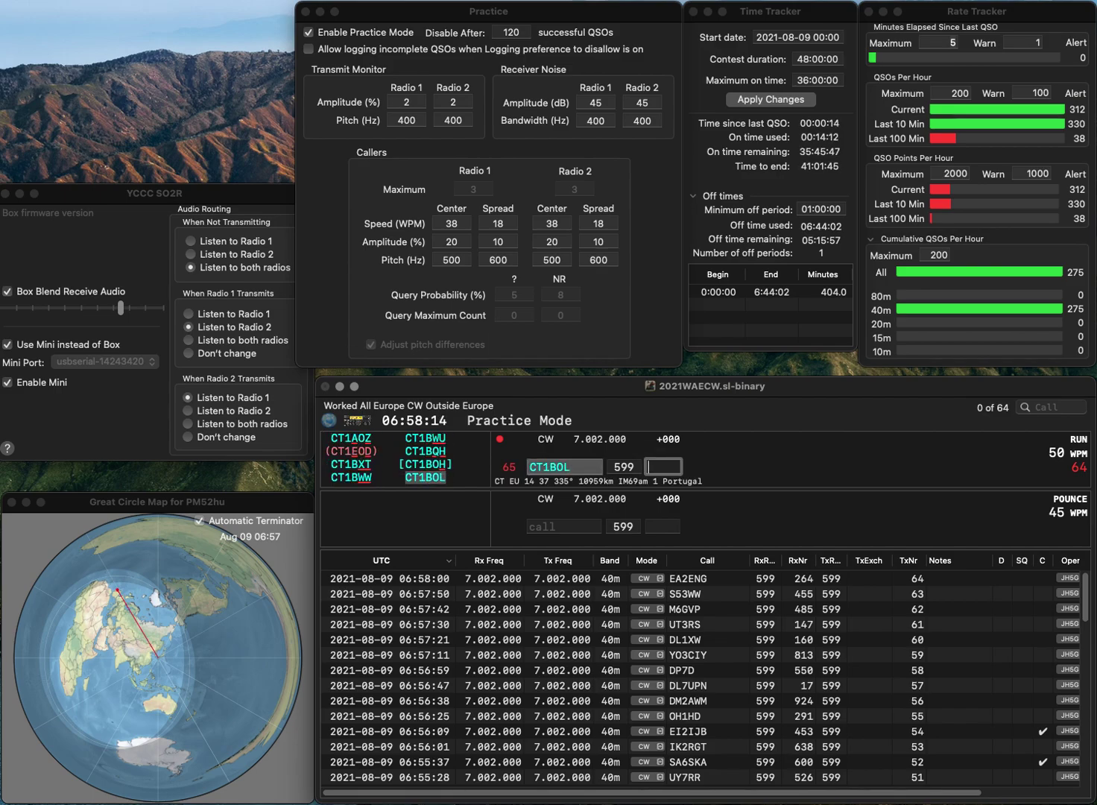
{"action": "type", "text": "107"}
{"action": "key", "text": "Return"}
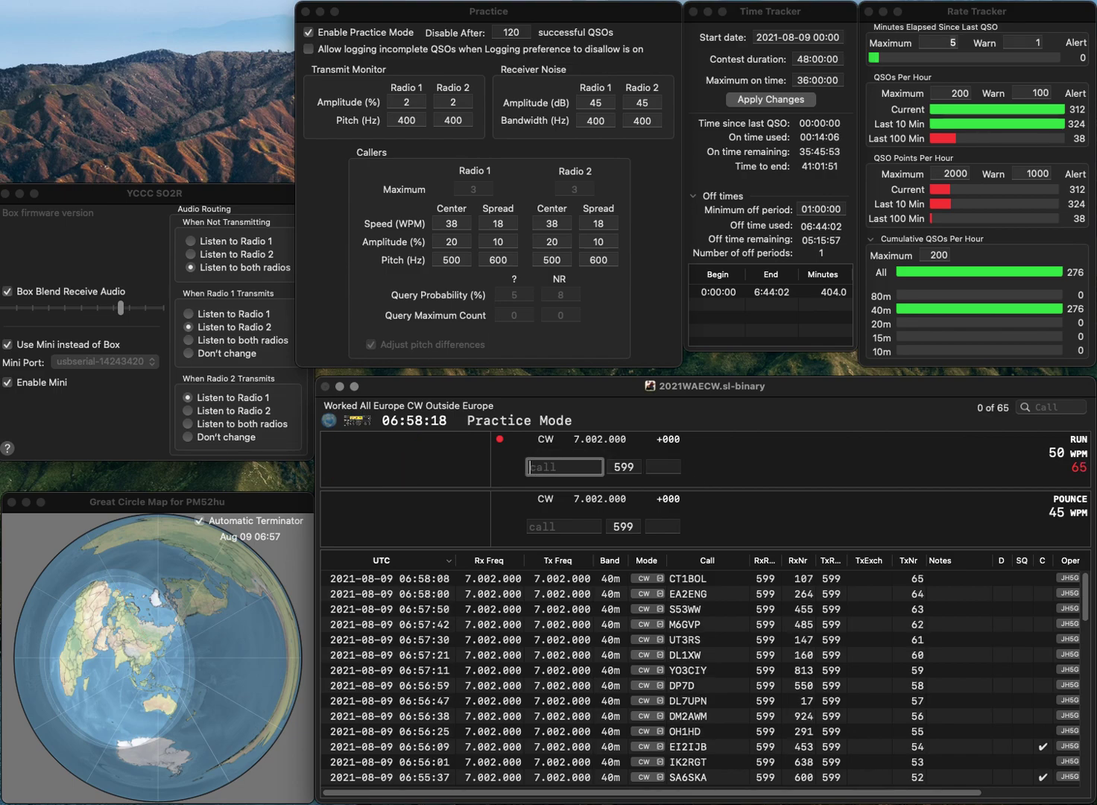
- Log a run contact with RK6ART, entering 368 as the received number
{"action": "type", "text": "RK"}
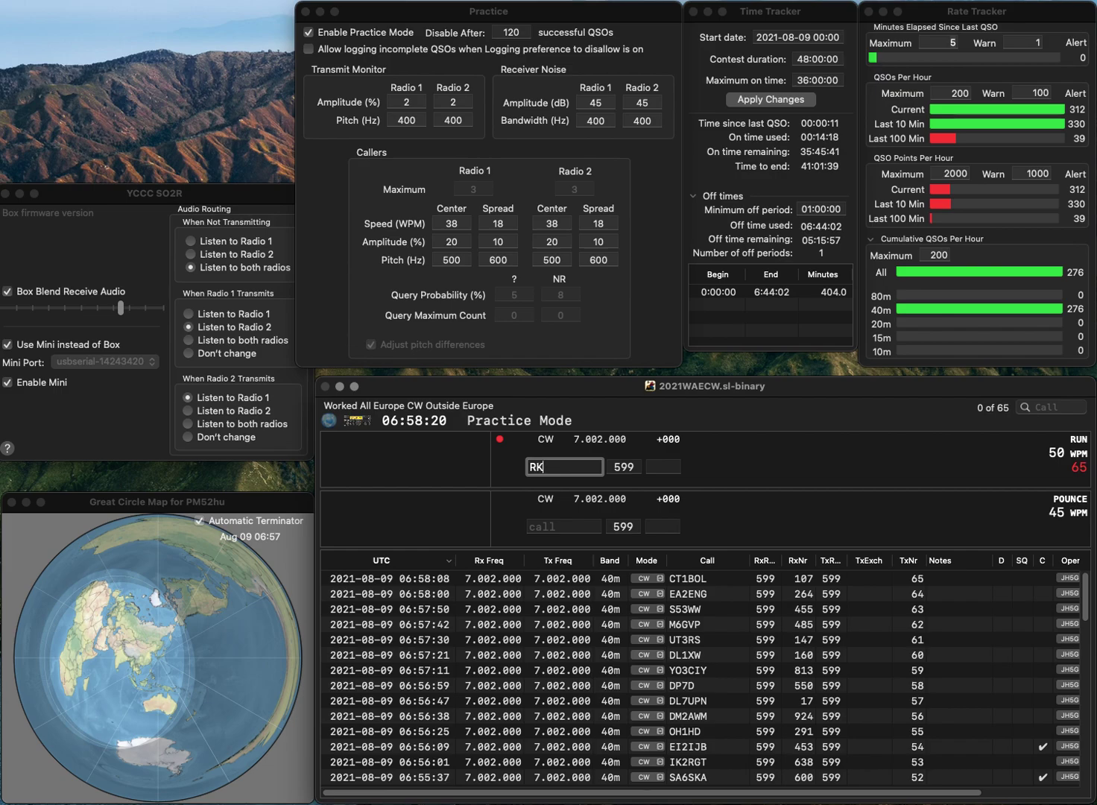
{"action": "type", "text": "6"}
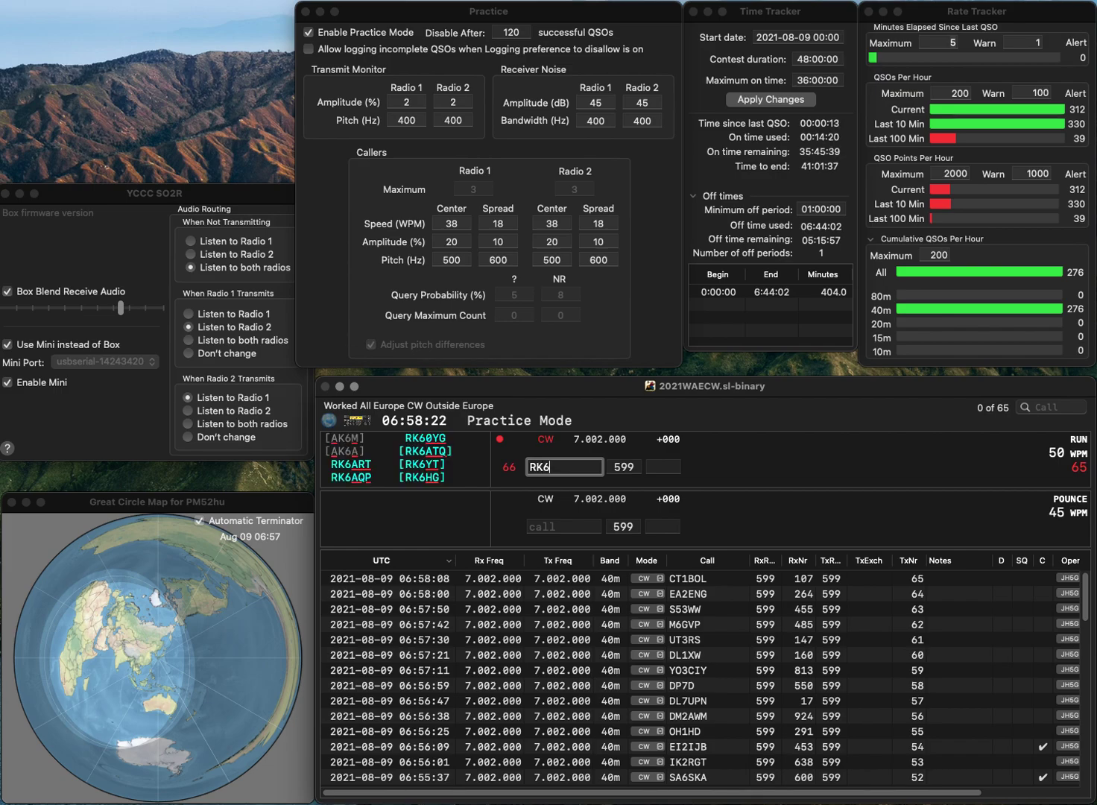
{"action": "type", "text": "ART"}
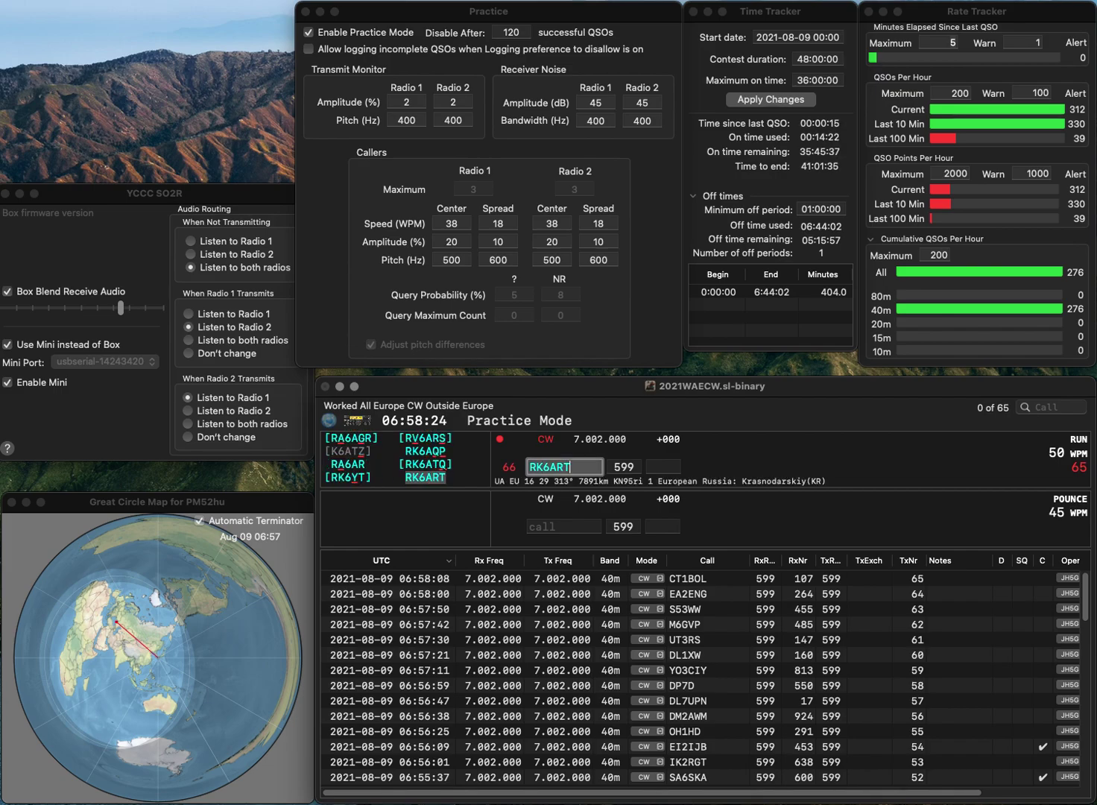
{"action": "key", "text": "Return"}
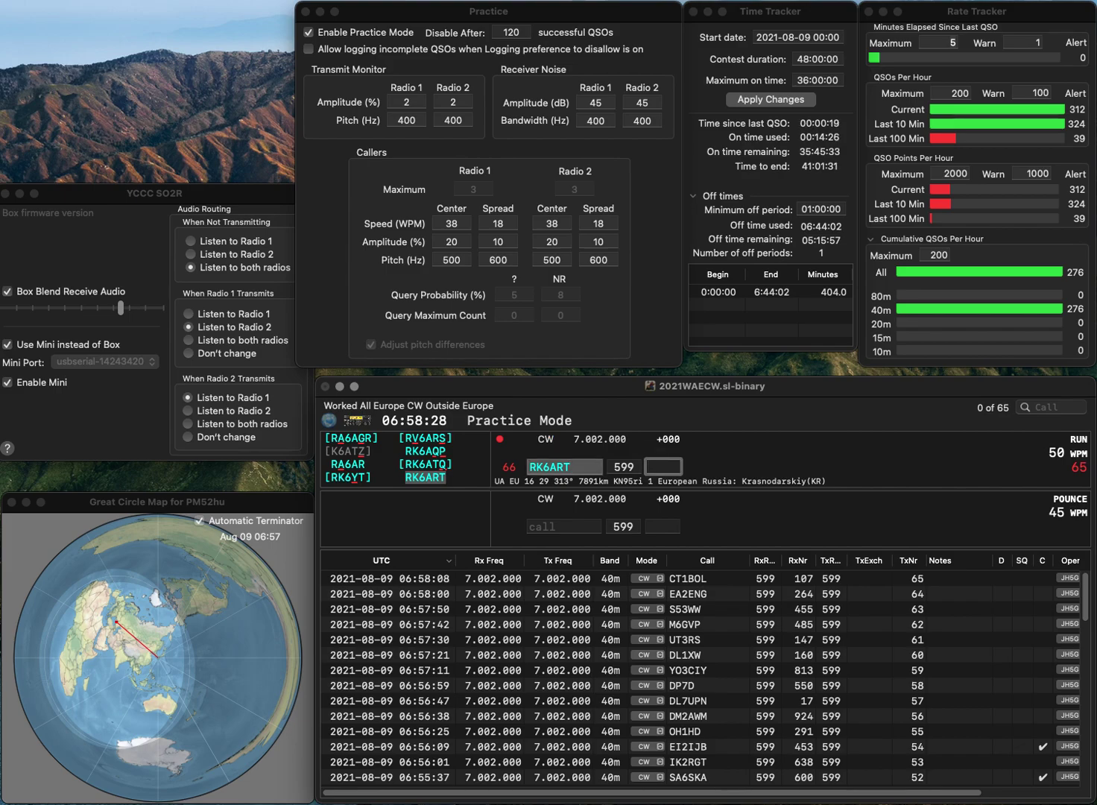
{"action": "type", "text": "368"}
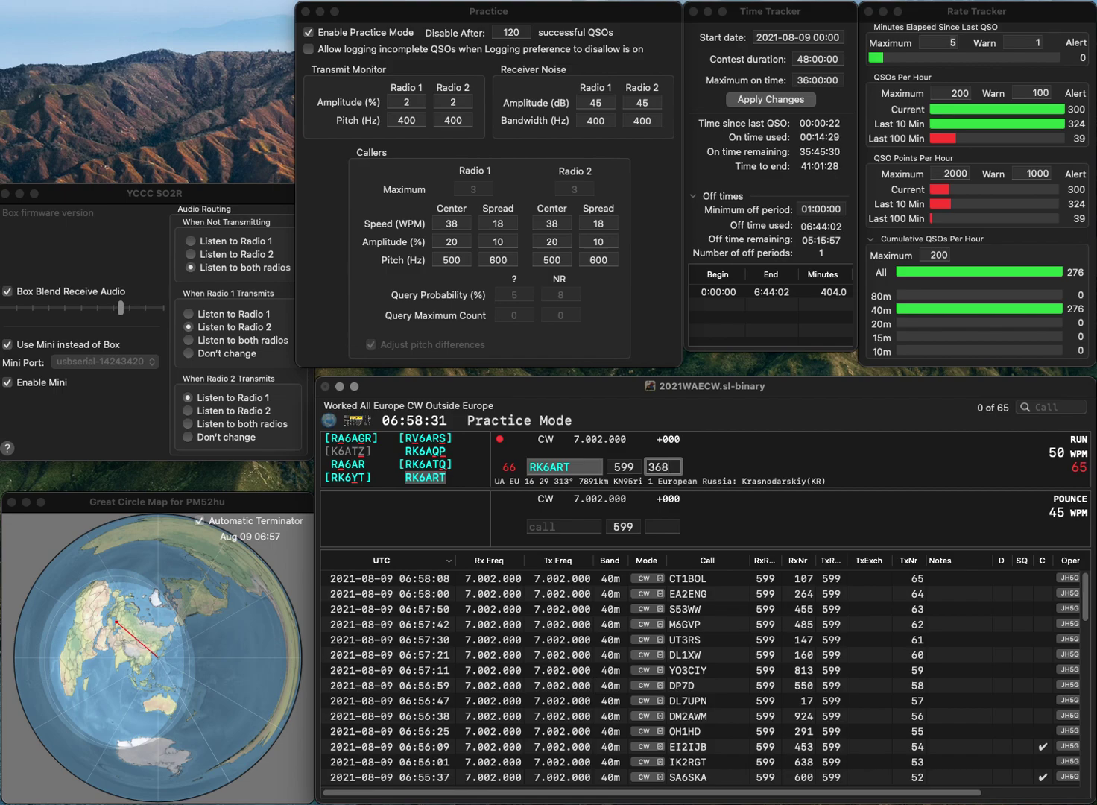
{"action": "key", "text": "Return"}
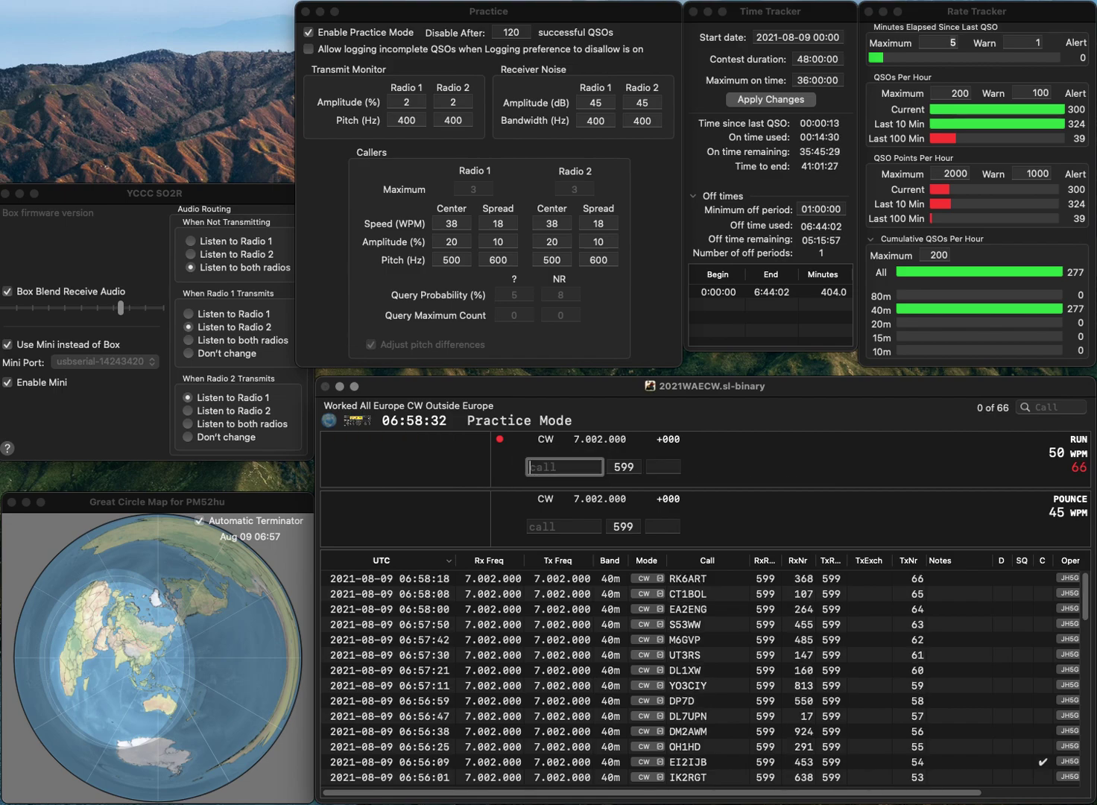
- Enter the partial call 7WT, complete it as SF7WT, and log the contact with received number 716
{"action": "type", "text": "7WT"}
{"action": "left_click", "coordinate": [529, 466]}
{"action": "type", "text": "SF"}
{"action": "key", "text": "Return"}
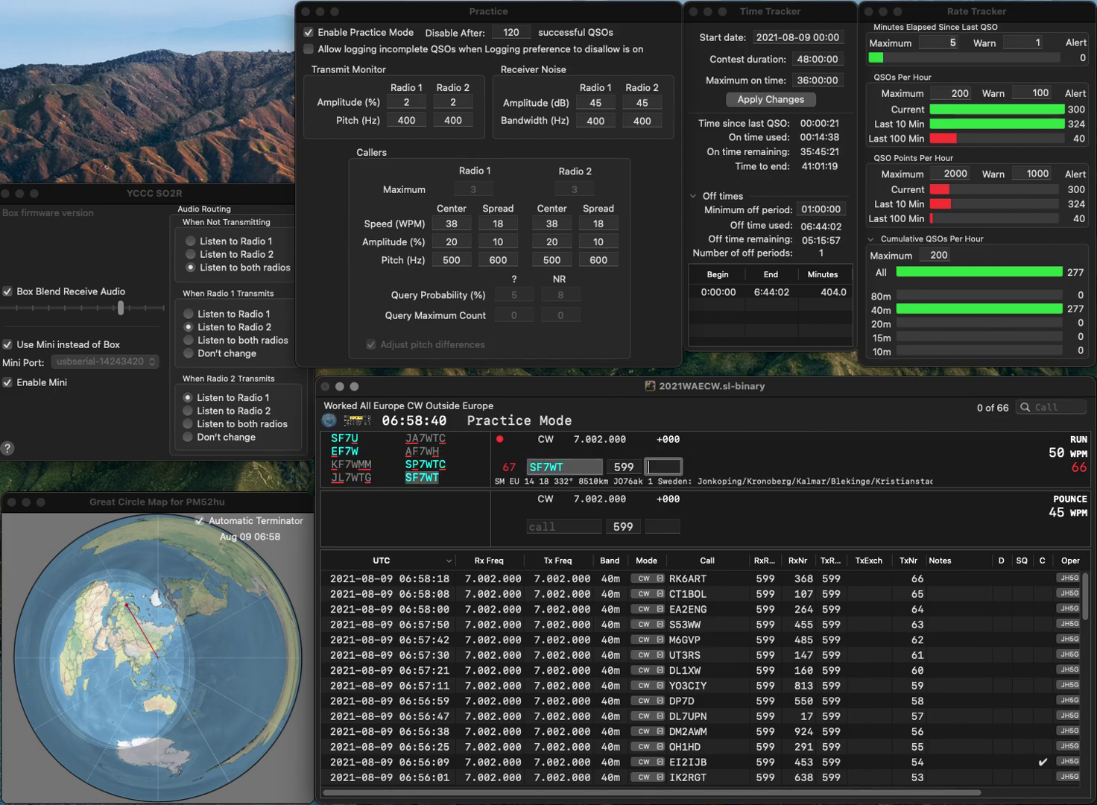
{"action": "type", "text": "716"}
{"action": "key", "text": "Return"}
{"action": "type", "text": "YO6BG"}
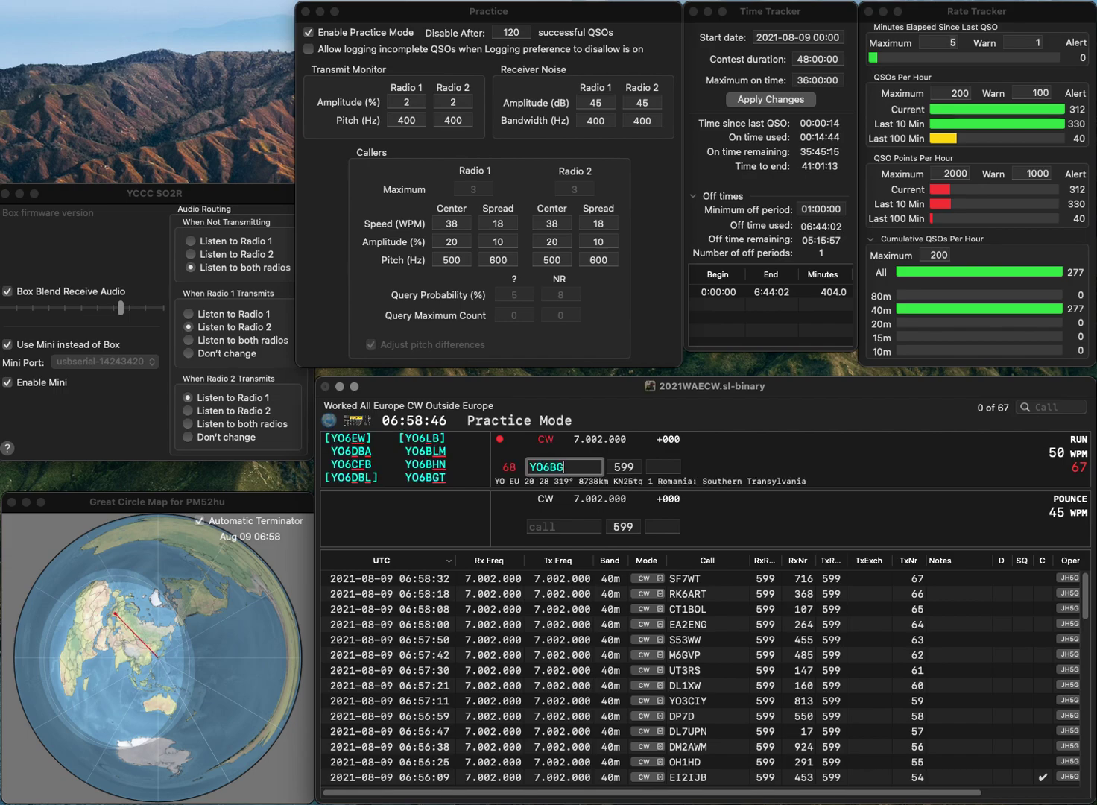
{"action": "type", "text": "T"}
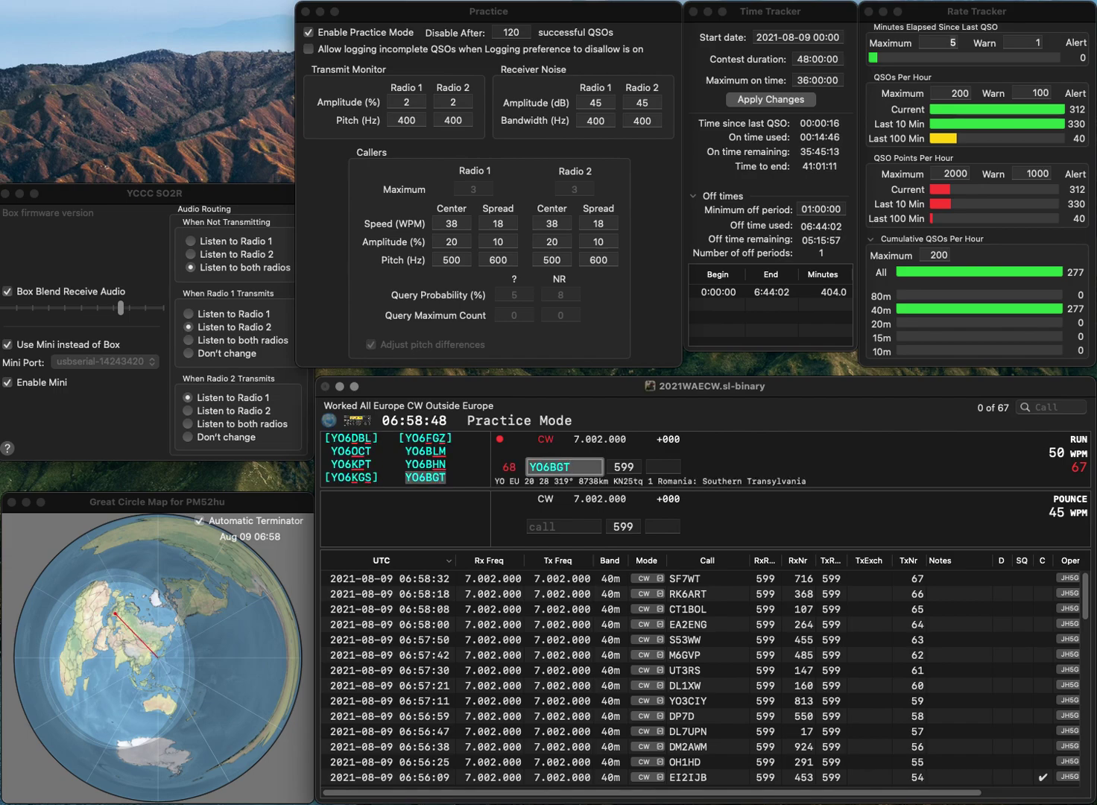
{"action": "left_click", "coordinate": [663, 466]}
{"action": "type", "text": "108"}
{"action": "key", "text": "Return"}
- Enter I3GAD, correct the call to I4GAD, and log the run contact with received number 50
{"action": "type", "text": "IV"}
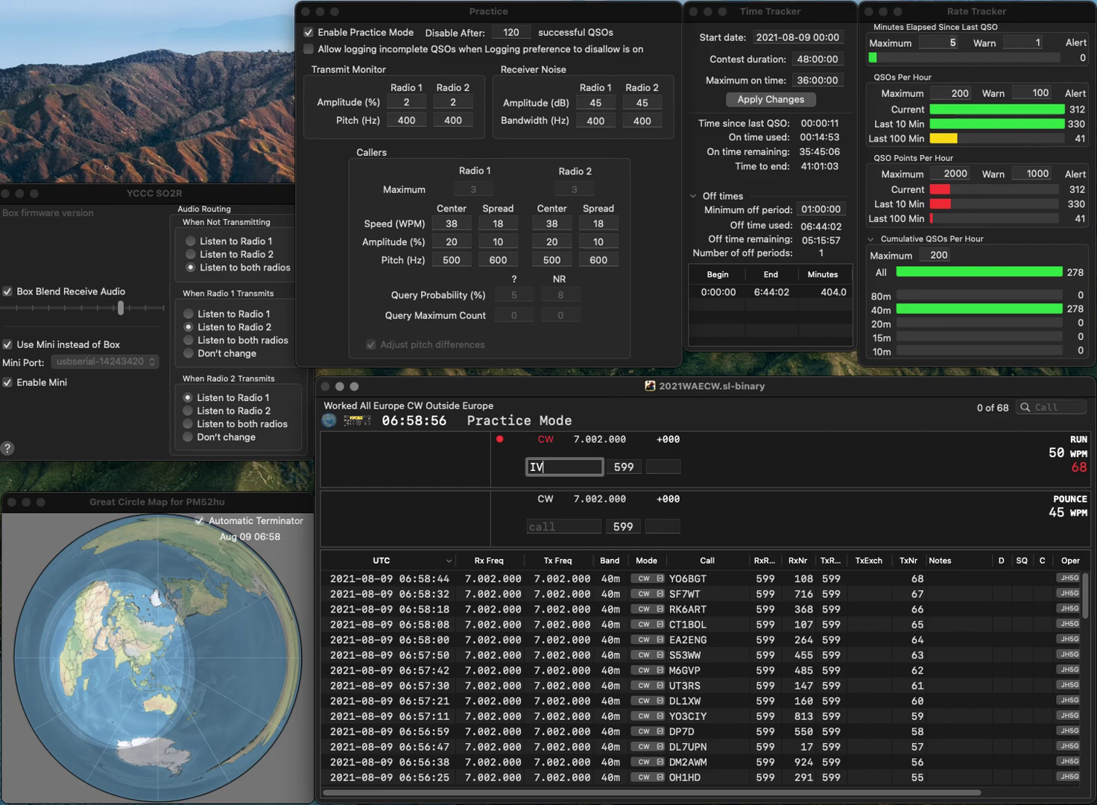
{"action": "key", "text": "BackSpace"}
{"action": "type", "text": "3GAD"}
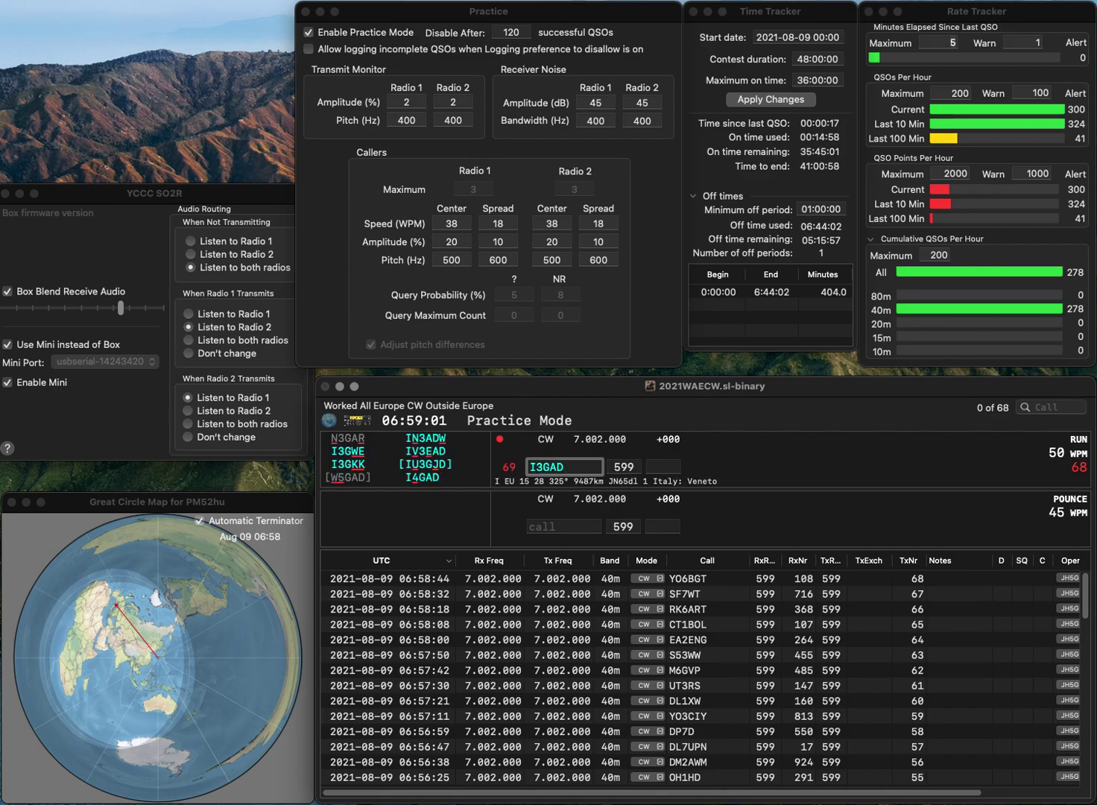
{"action": "key", "text": "BackSpace"}
{"action": "type", "text": "4"}
{"action": "key", "text": "Return"}
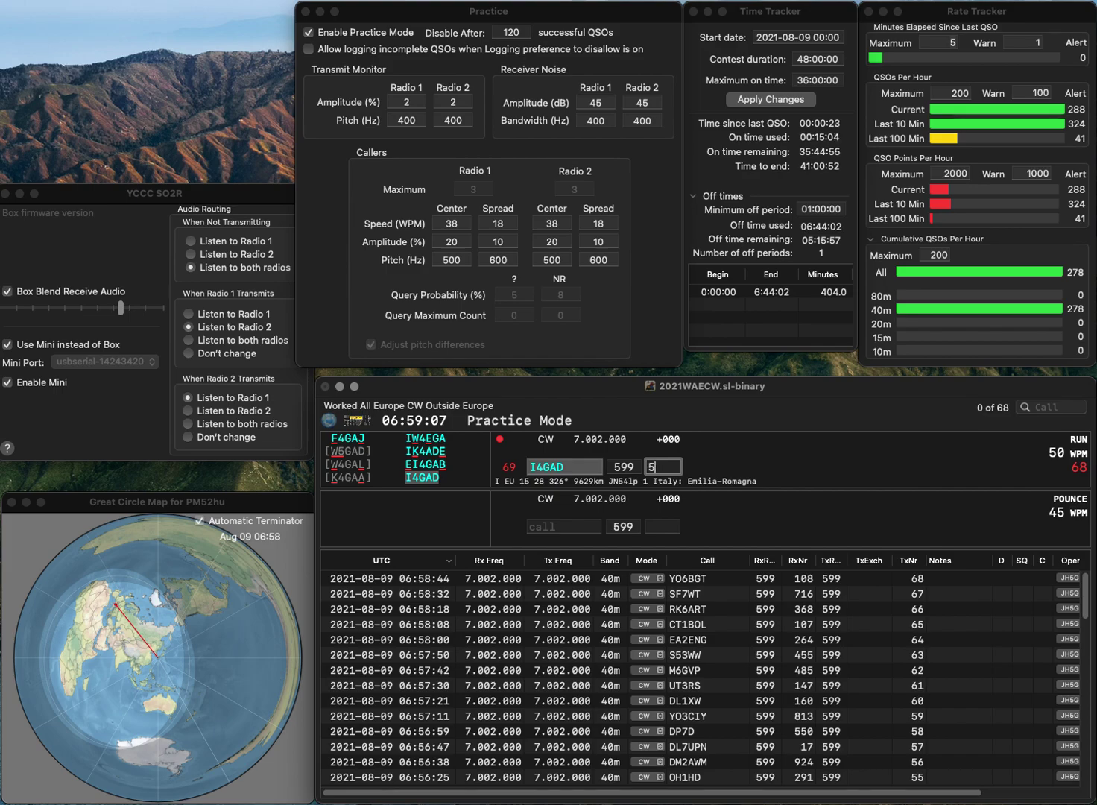
{"action": "key", "text": "Return"}
{"action": "type", "text": "EA7HAB"}
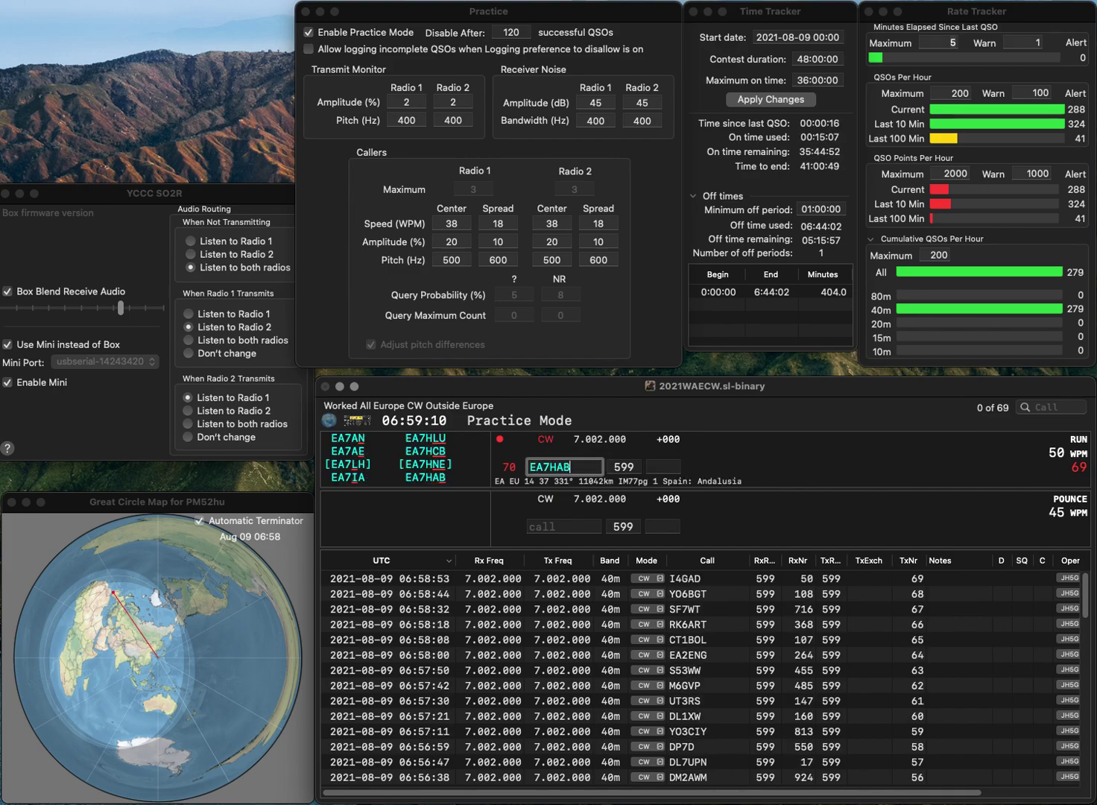
{"action": "key", "text": "Return"}
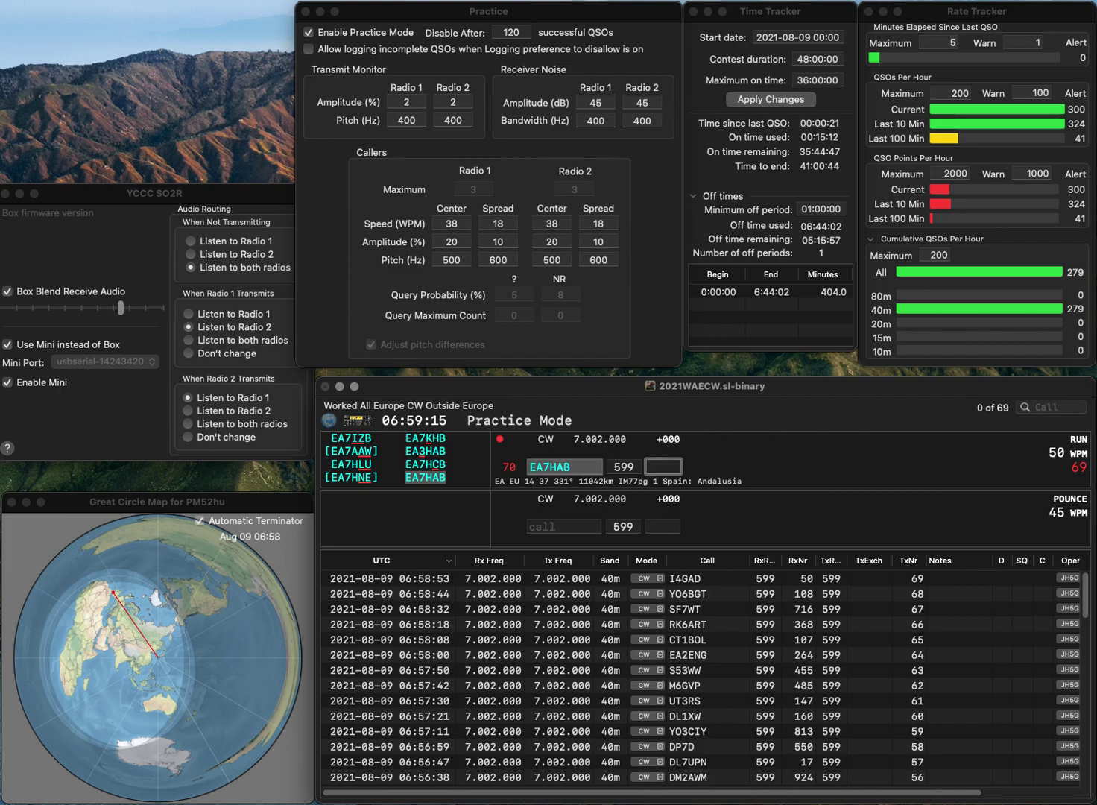
{"action": "type", "text": "88"}
{"action": "key", "text": "Return"}
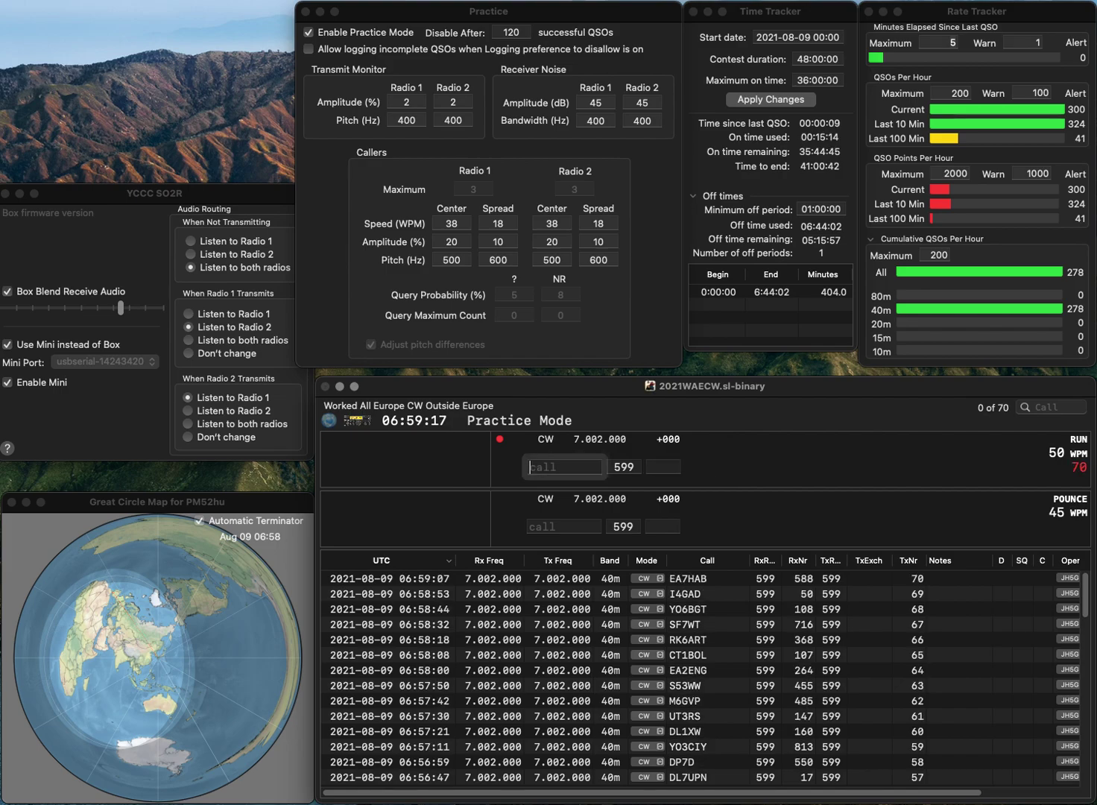
- Enter G8GRE, correct the call to G8ZRE, and log the run contact with received number 87
{"action": "type", "text": "G8GRE"}
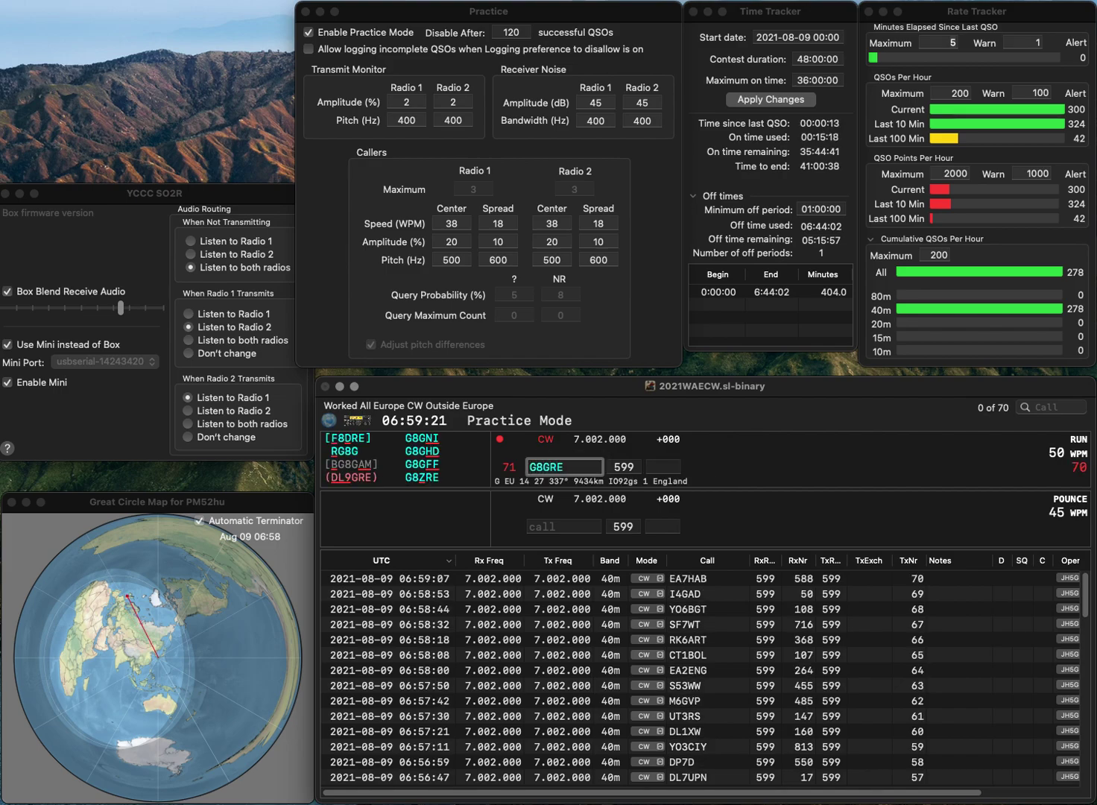
{"action": "key", "text": "BackSpace"}
{"action": "key", "text": "BackSpace"}
{"action": "key", "text": "BackSpace"}
{"action": "type", "text": "ZRE"}
{"action": "key", "text": "space"}
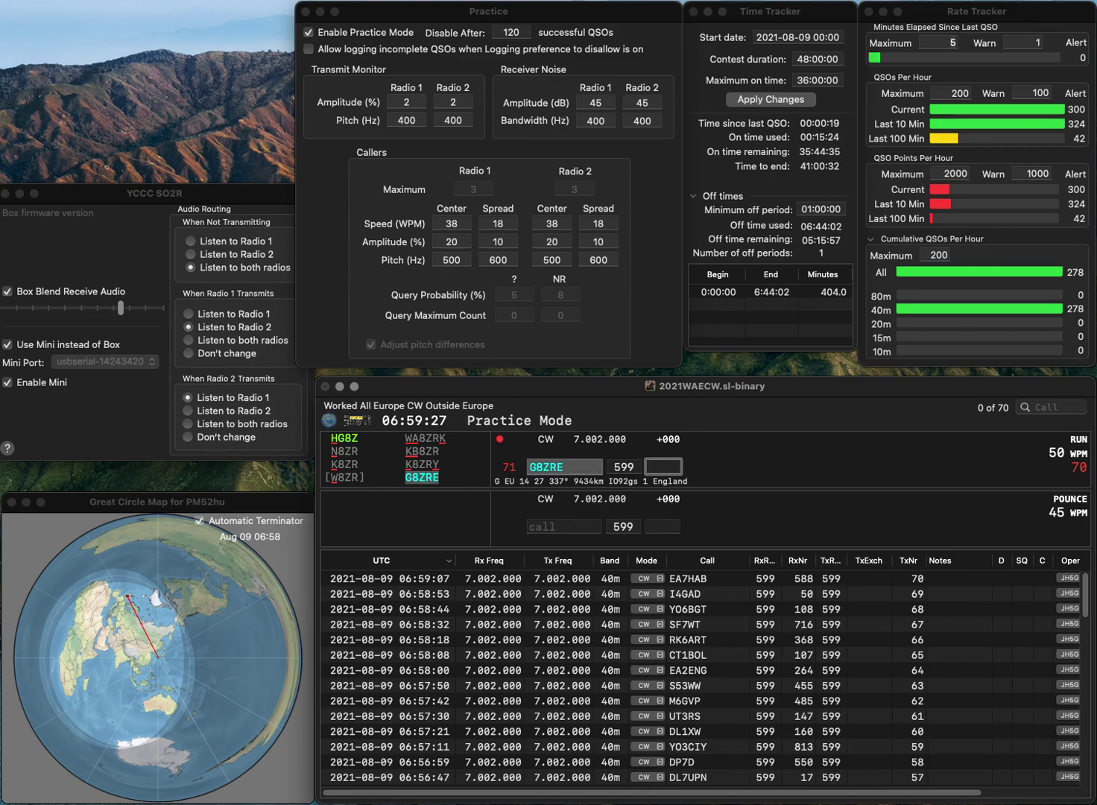
{"action": "type", "text": "7"}
{"action": "key", "text": "Return"}
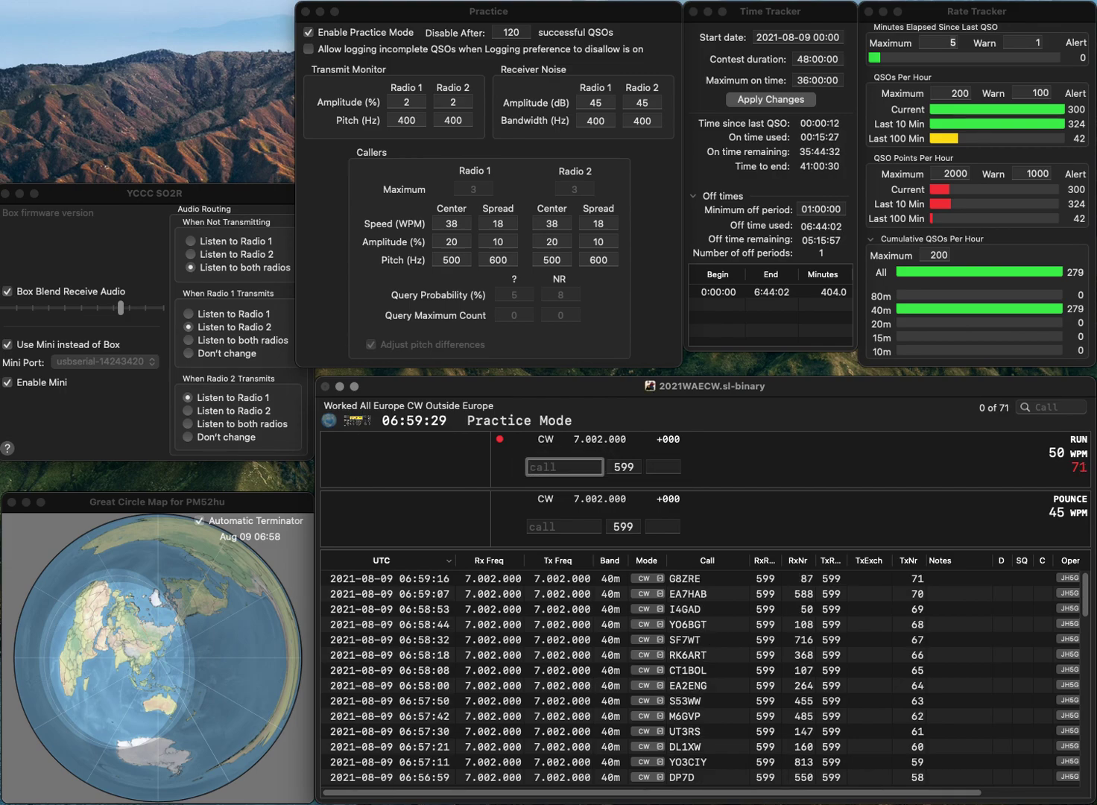
{"action": "type", "text": "EA4NW"}
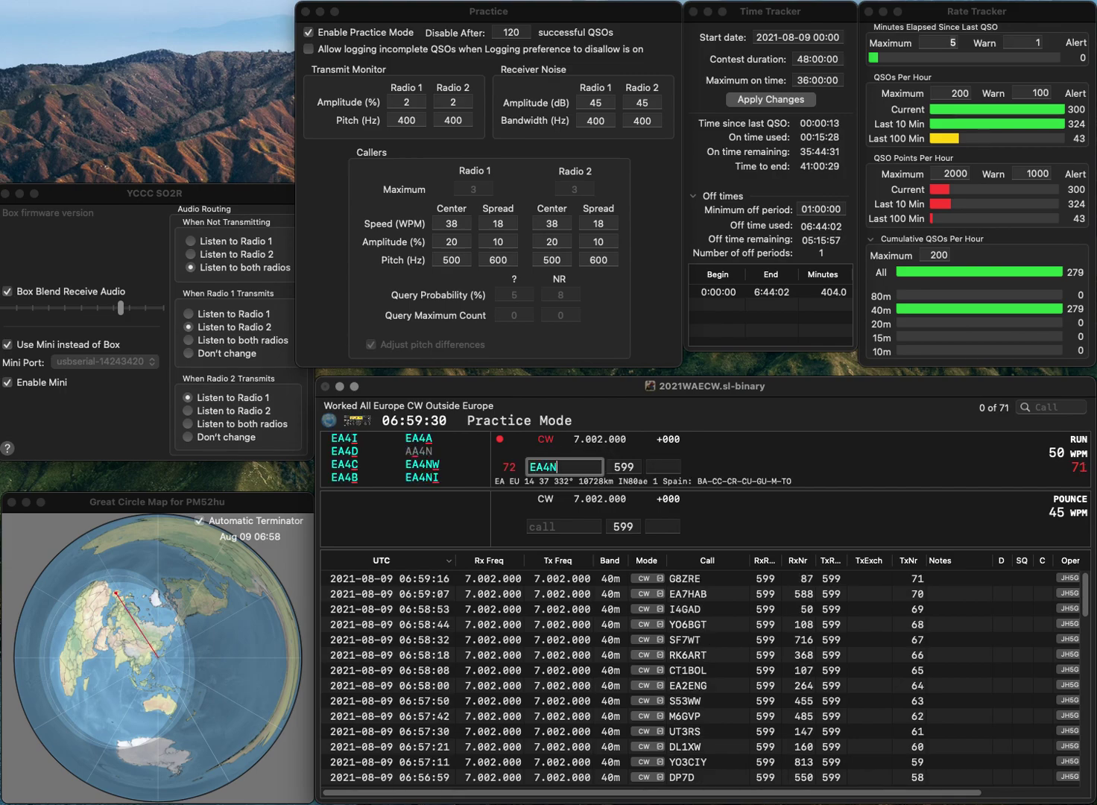
{"action": "key", "text": "Return"}
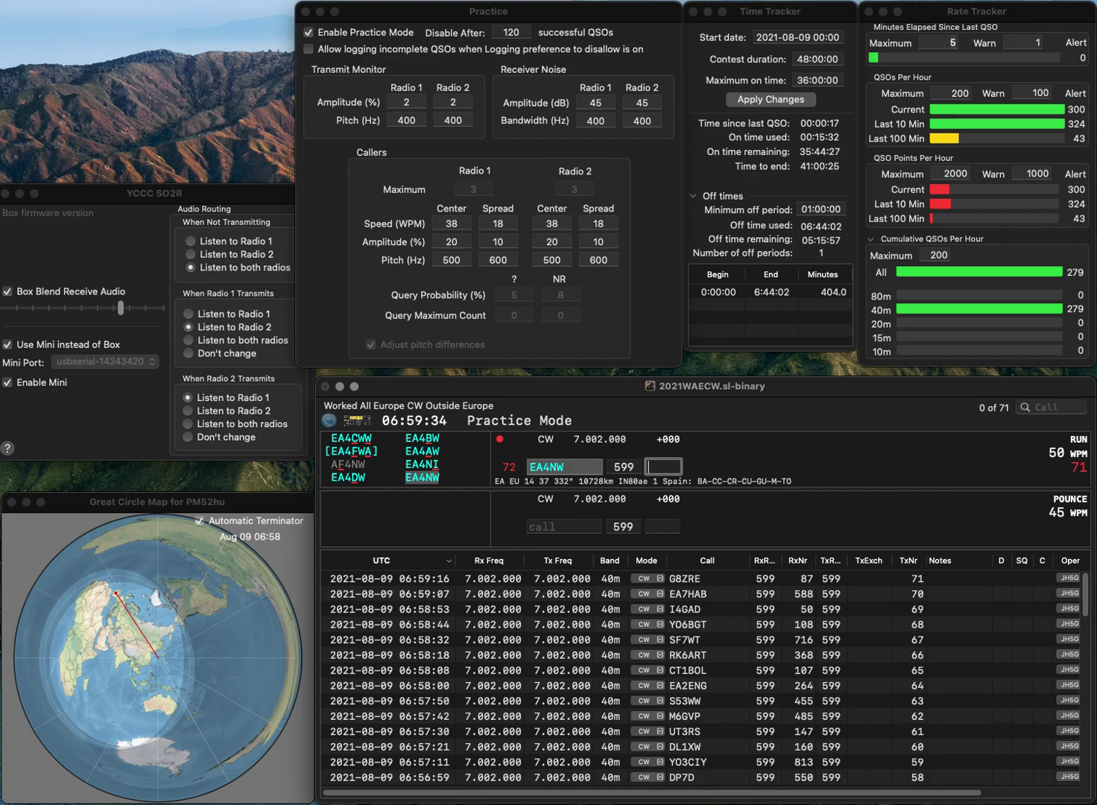
{"action": "type", "text": "28"}
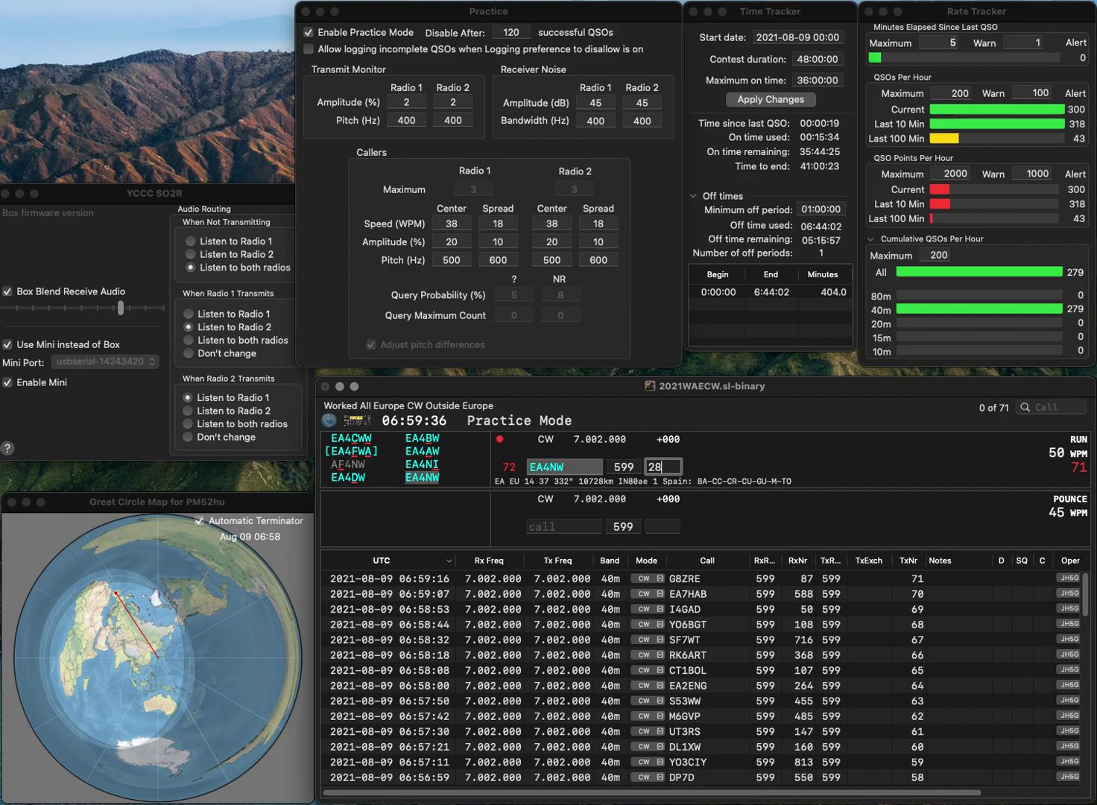
{"action": "key", "text": "Return"}
- Enter OE2PKU, correct the call to OE3PKU, and log the run contact with received number 288
{"action": "type", "text": "OE"}
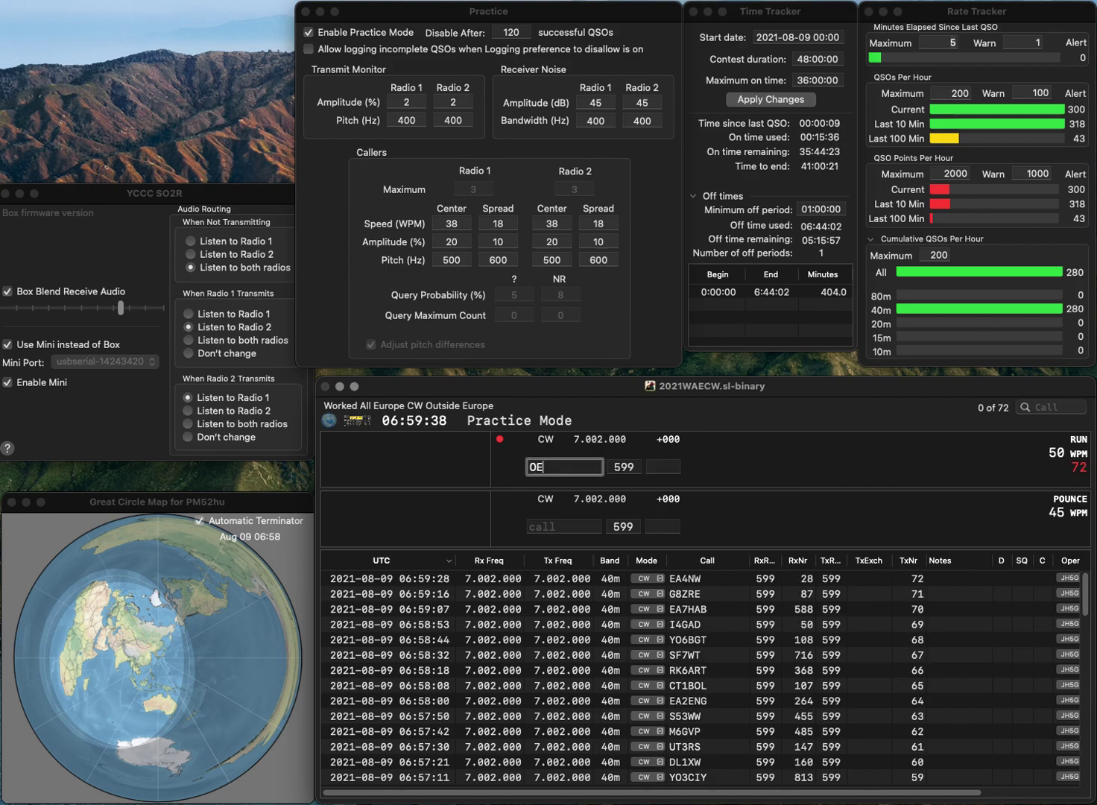
{"action": "type", "text": "2PKU"}
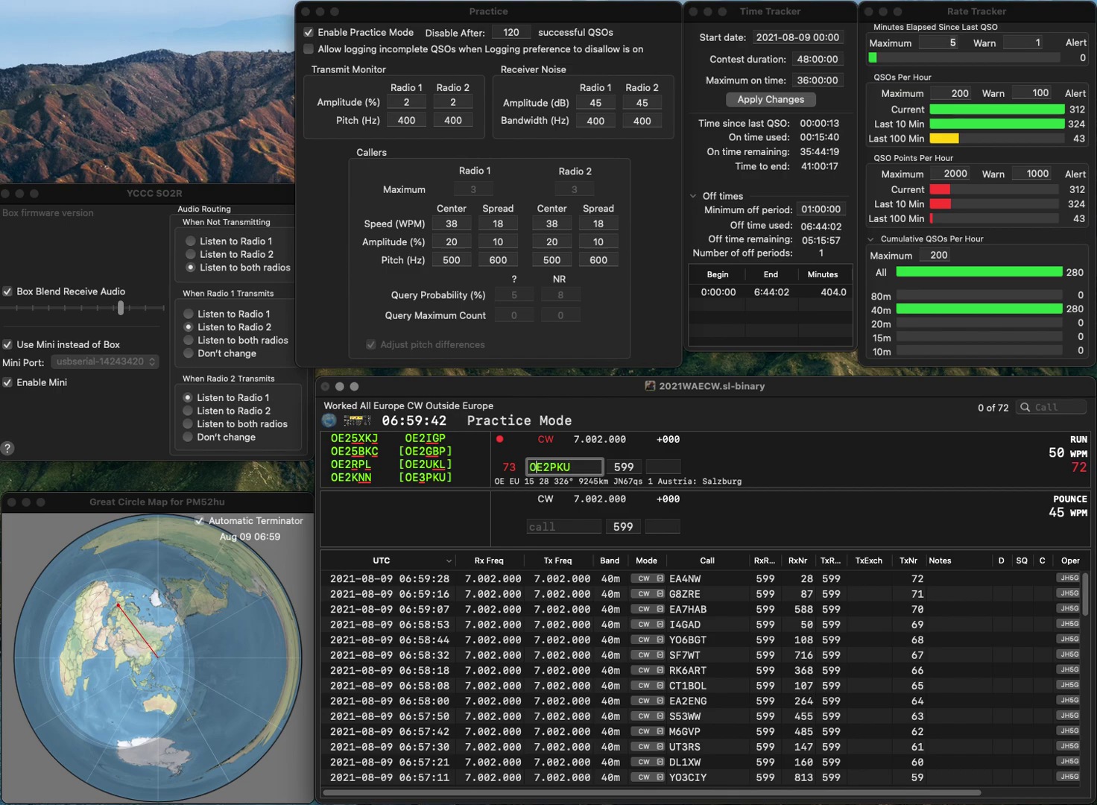
{"action": "left_click", "coordinate": [555, 466]}
{"action": "key", "text": "BackSpace"}
{"action": "type", "text": "3"}
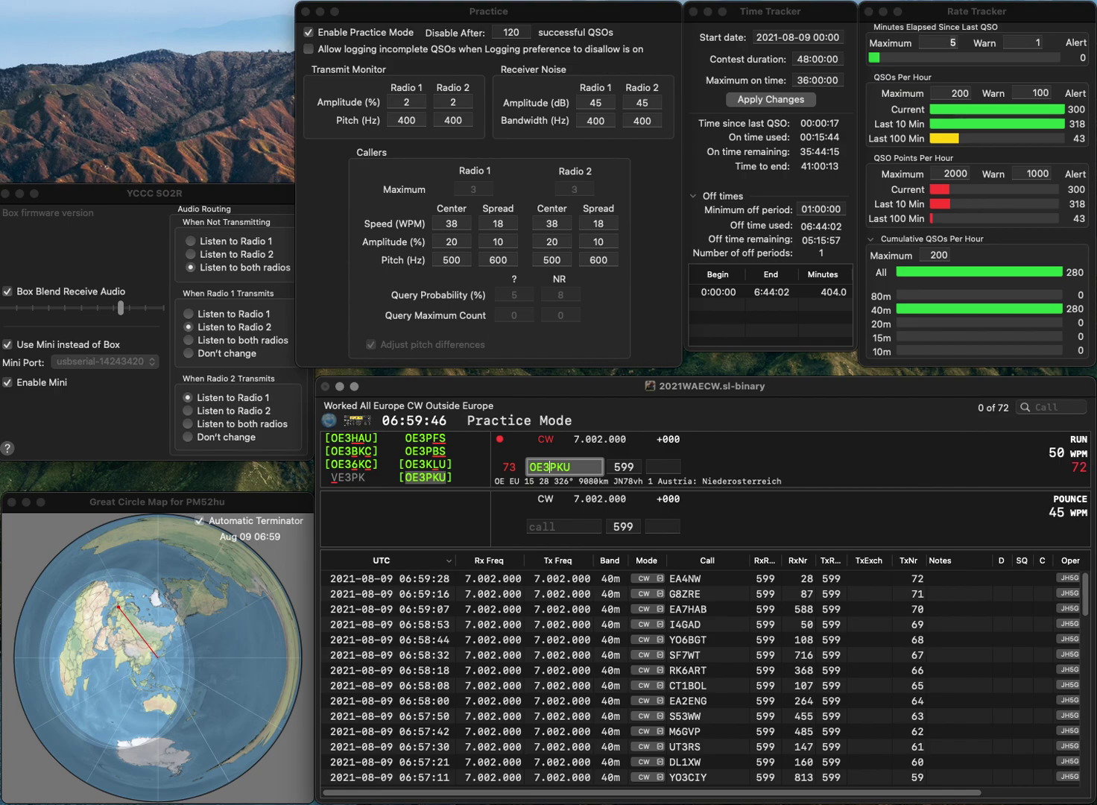
{"action": "left_click", "coordinate": [663, 467]}
{"action": "type", "text": "288"}
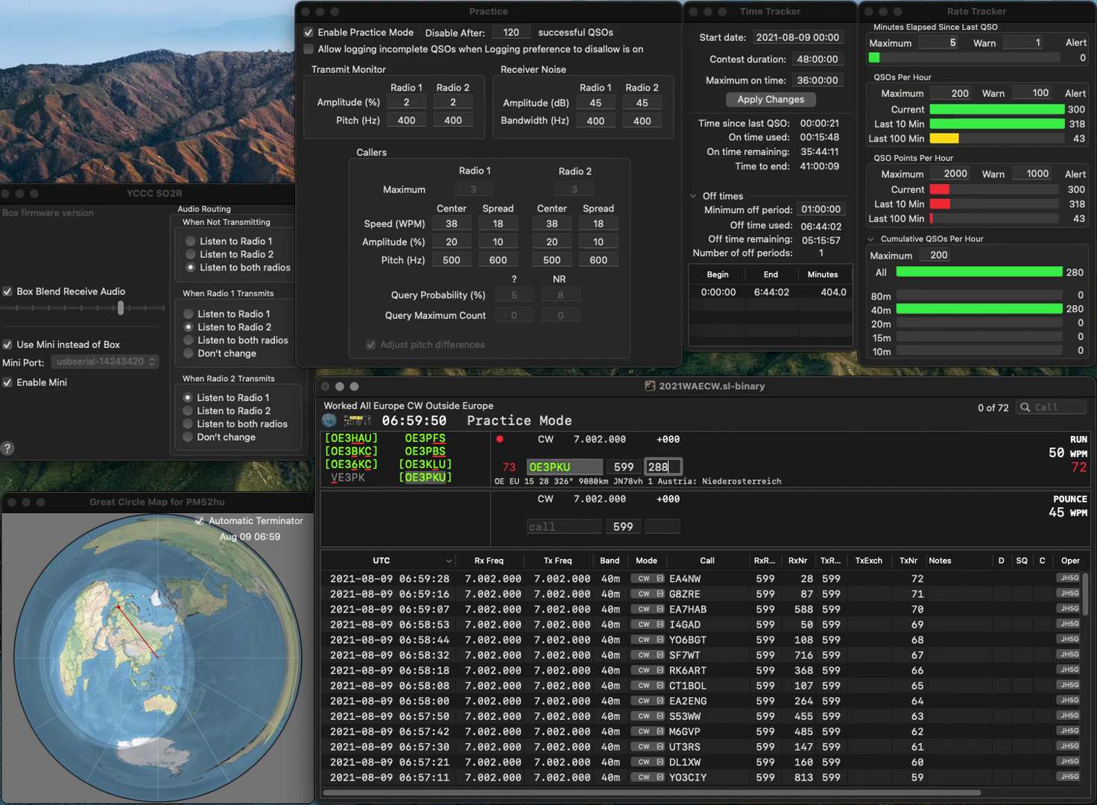
{"action": "key", "text": "Return"}
{"action": "type", "text": "DL"}
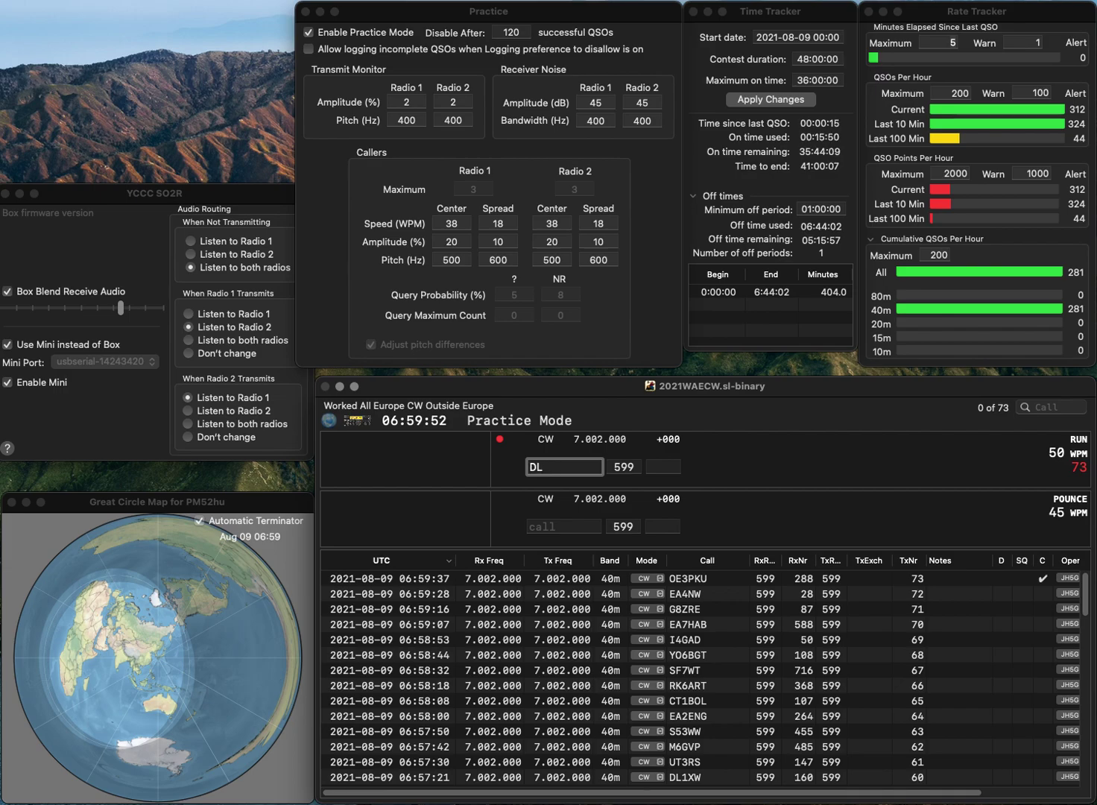
{"action": "type", "text": "8SAO"}
{"action": "key", "text": "Return"}
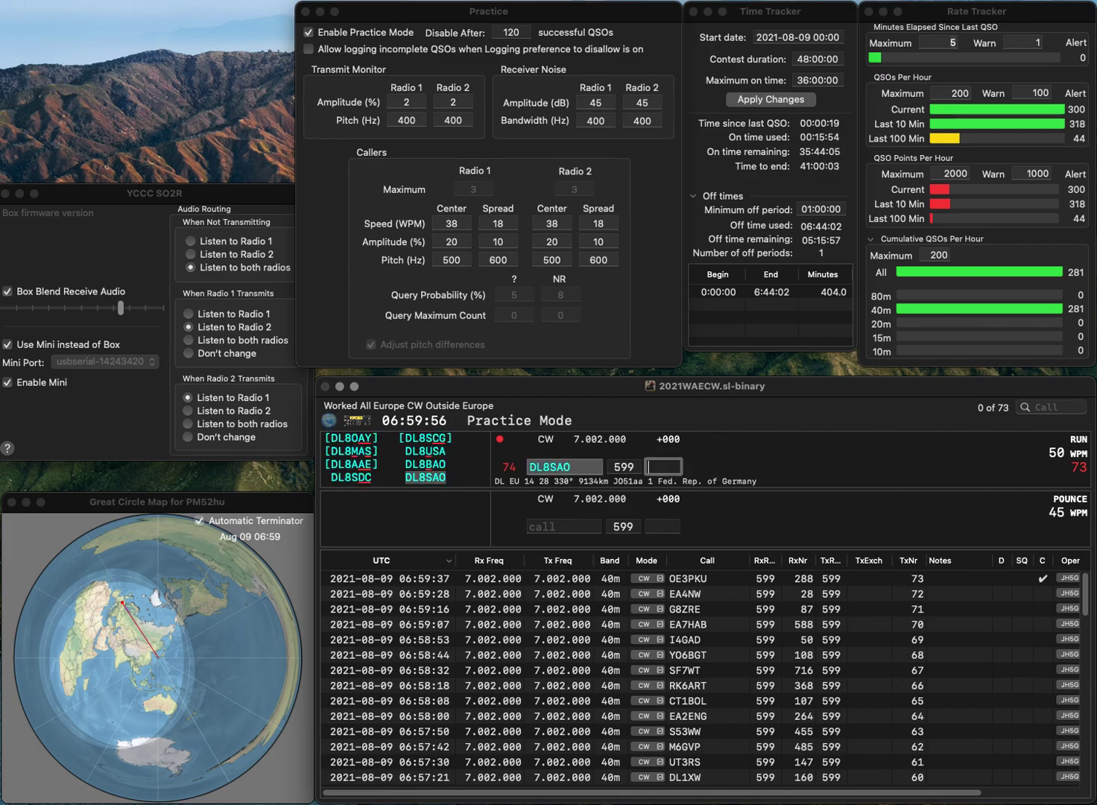
{"action": "type", "text": "407"}
{"action": "key", "text": "Return"}
- Log a run contact with EA3F, entering 296 as the received number
{"action": "type", "text": "EA"}
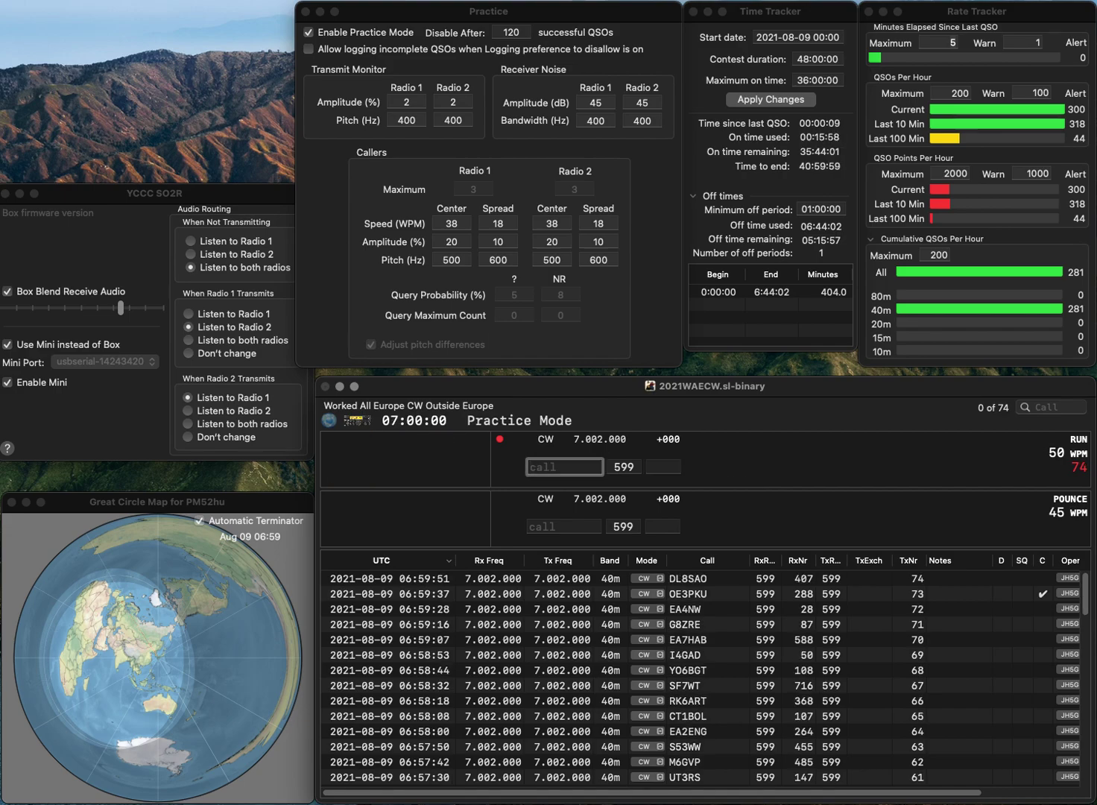
{"action": "type", "text": "3F"}
{"action": "key", "text": "Return"}
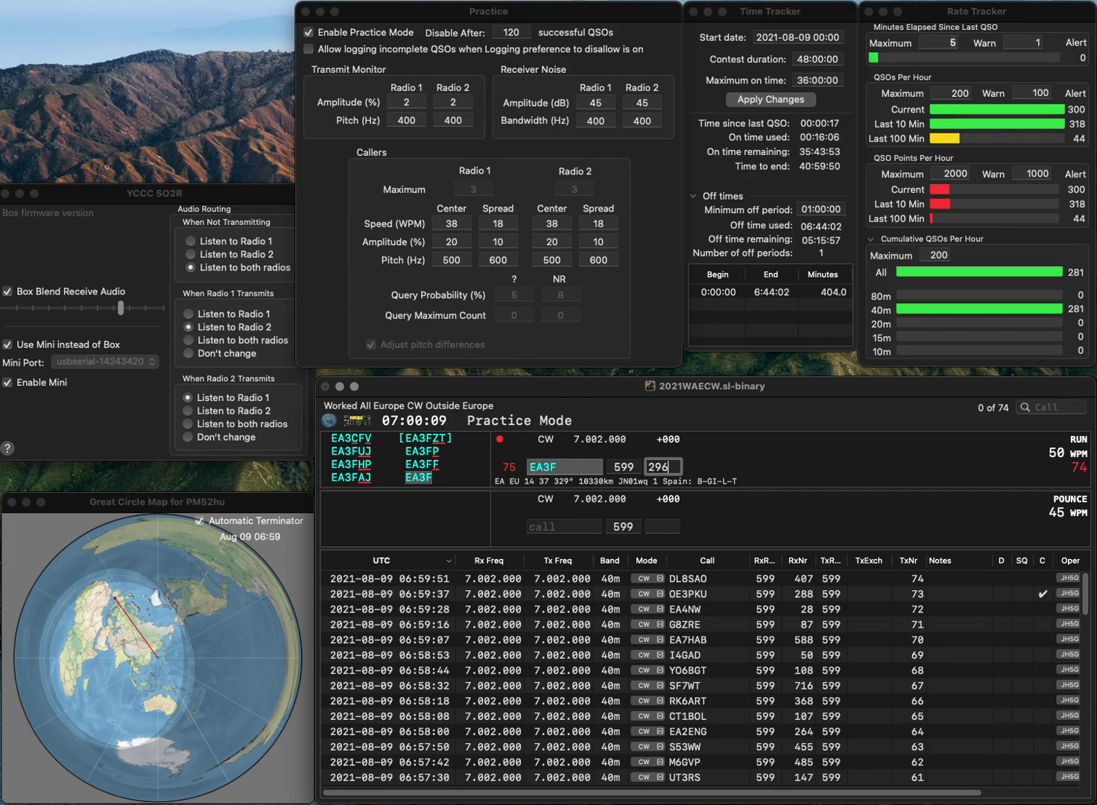
{"action": "key", "text": "Return"}
- Log a run contact with OH2PW, entering 952 as the received number
{"action": "type", "text": "OH2PW"}
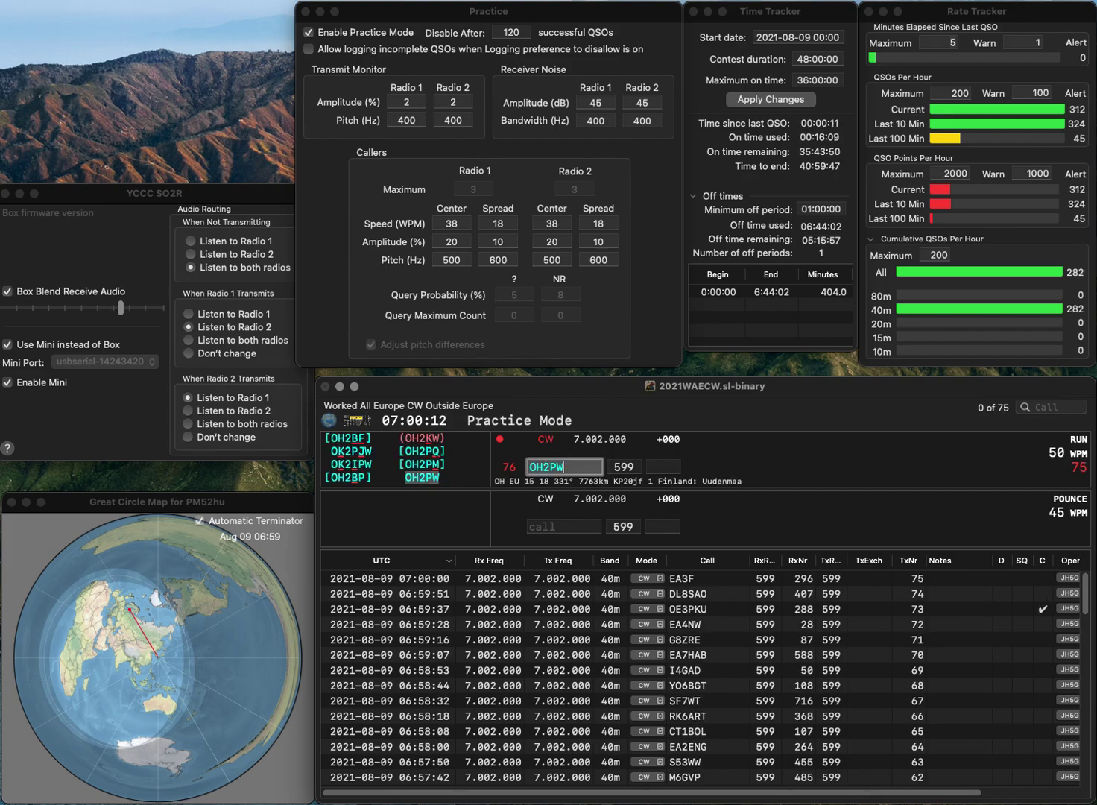
{"action": "key", "text": "space"}
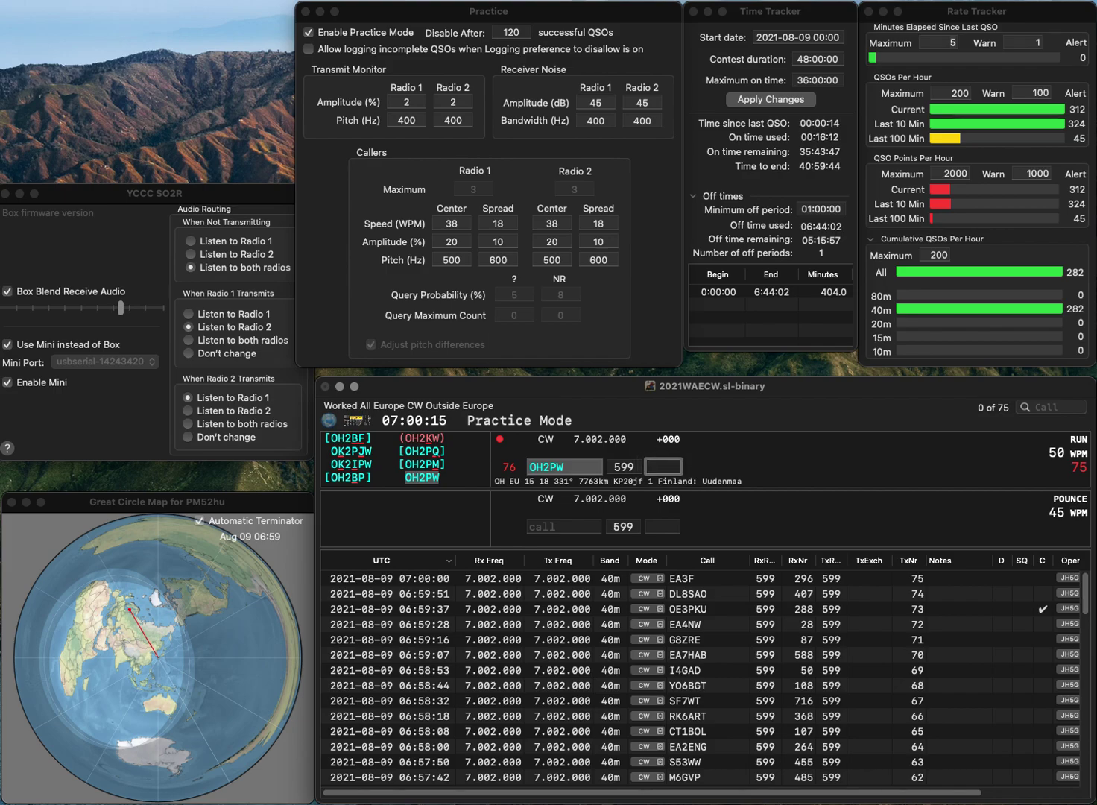
{"action": "type", "text": "952"}
{"action": "key", "text": "Return"}
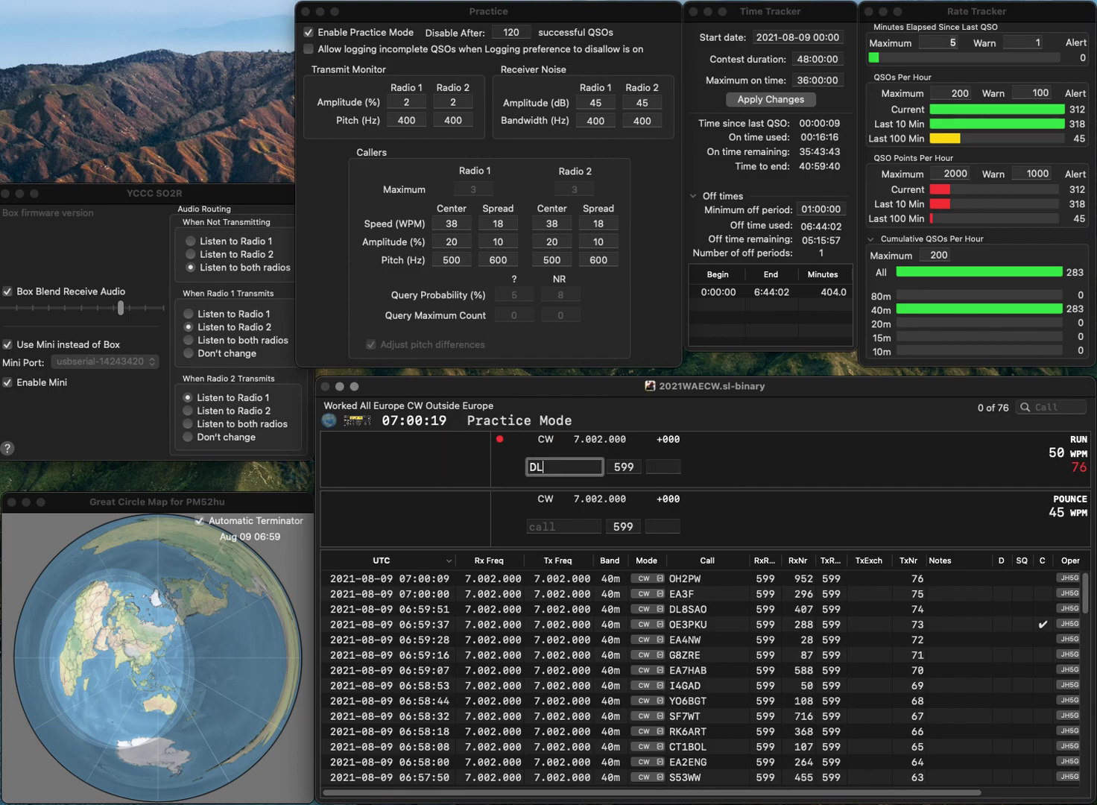
{"action": "type", "text": "DP5L"}
{"action": "key", "text": "Return"}
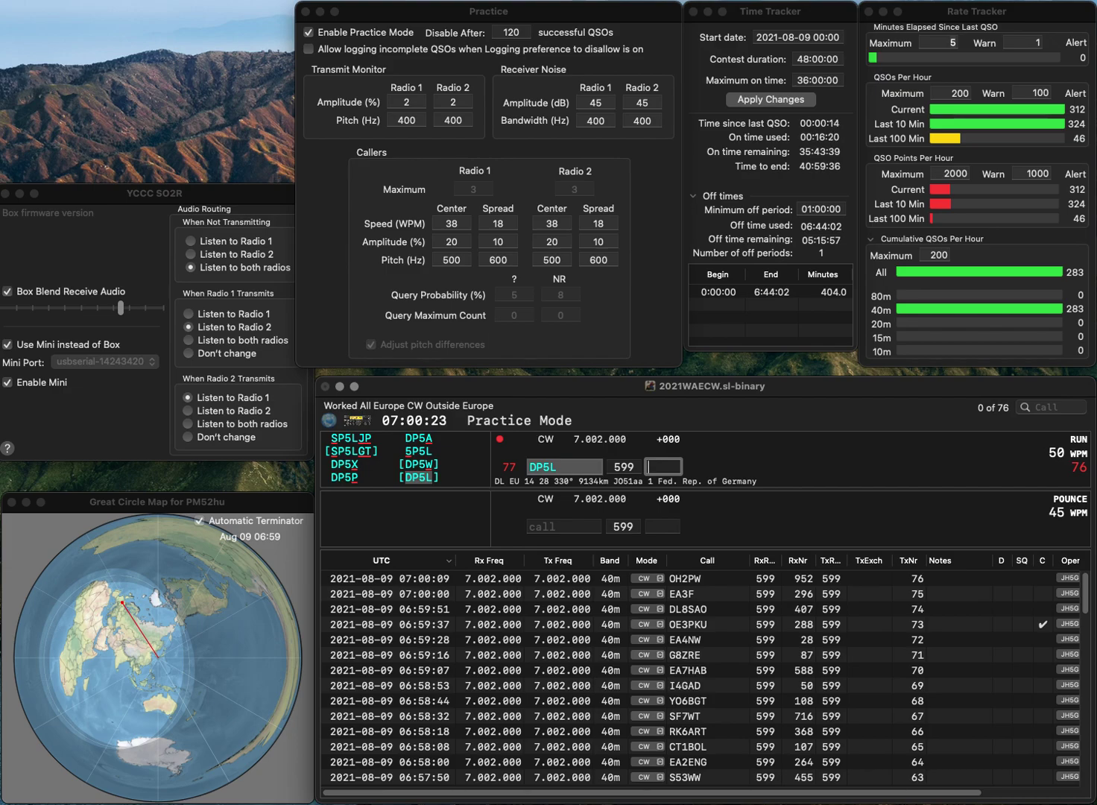
{"action": "type", "text": "593"}
{"action": "key", "text": "Return"}
- Log a run contact with RN4AX, entering 493 as the received number
{"action": "type", "text": "RN4AX"}
{"action": "key", "text": "Return"}
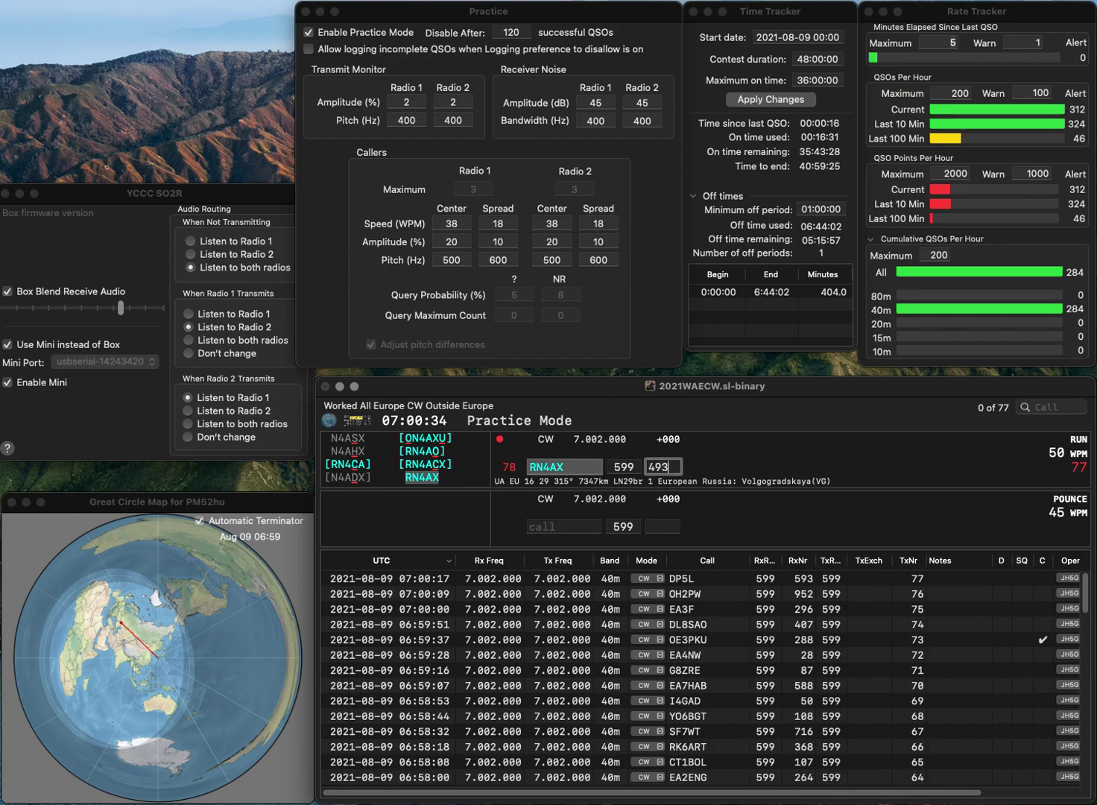
{"action": "key", "text": "Return"}
- Enter the partial call 3OCC, complete it as SP3OCC, and log the contact with received number 771
{"action": "type", "text": "3OC"}
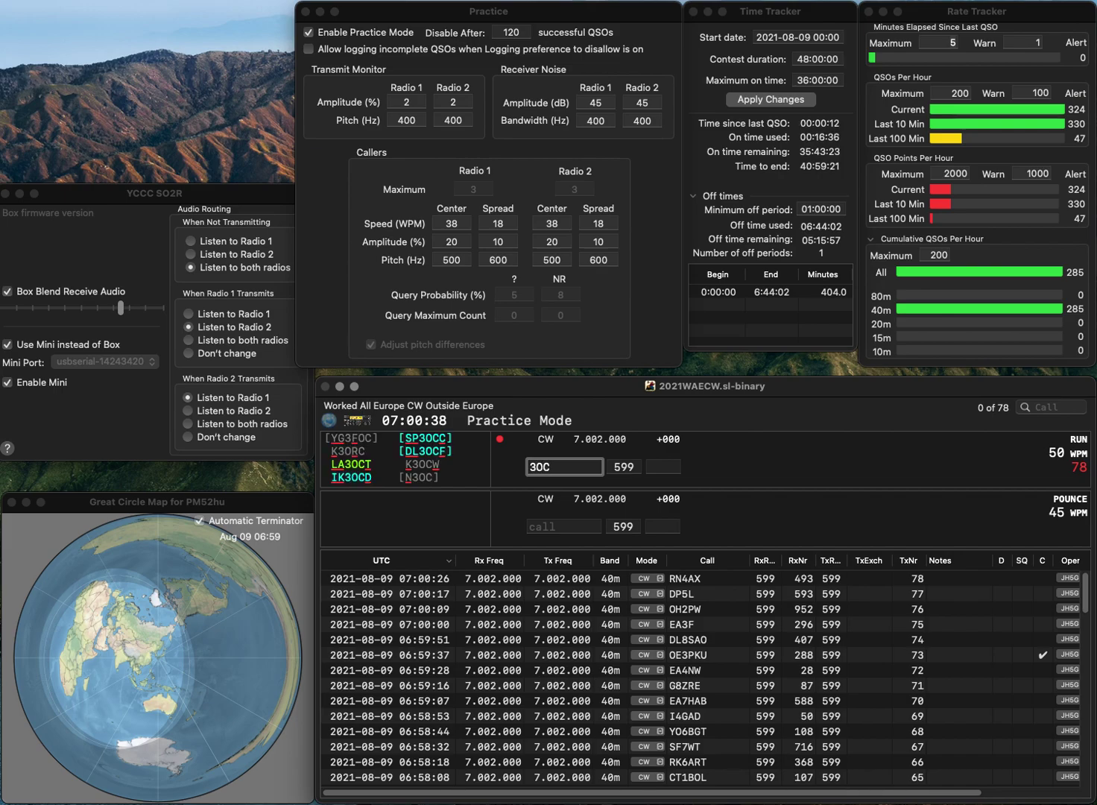
{"action": "type", "text": "C"}
{"action": "key", "text": "Home"}
{"action": "type", "text": "SP"}
{"action": "key", "text": "Return"}
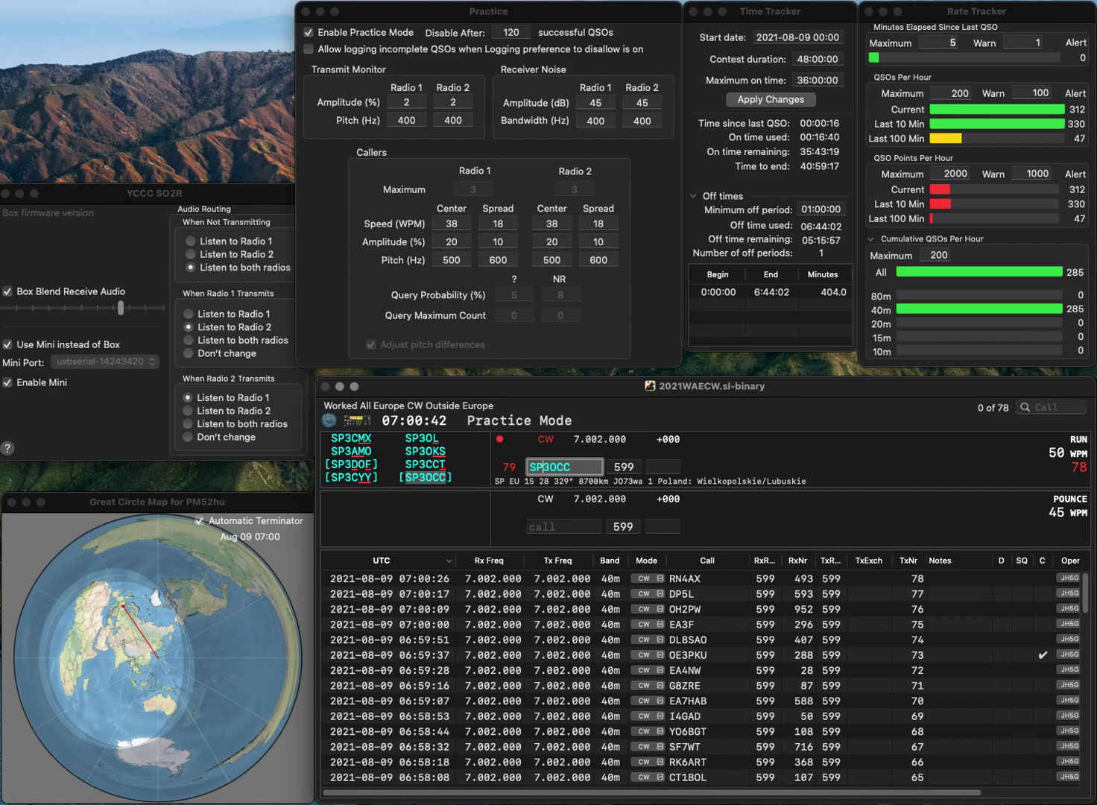
{"action": "key", "text": "space"}
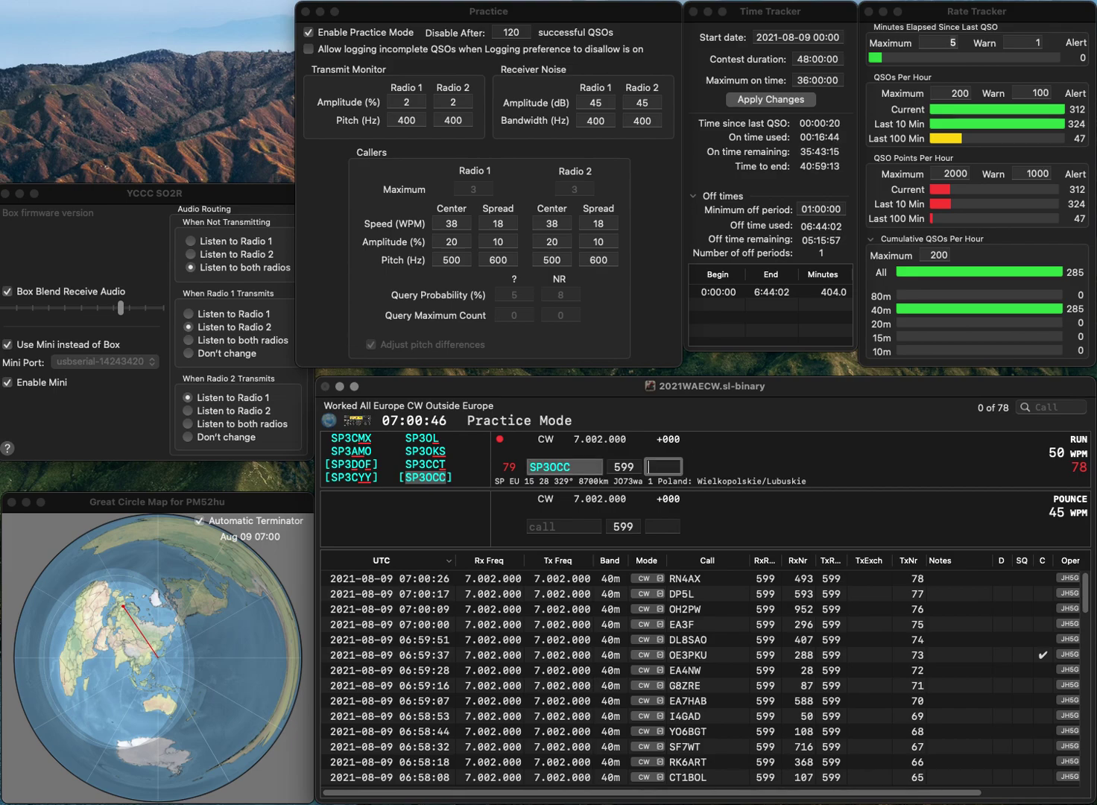
{"action": "type", "text": "771"}
{"action": "key", "text": "Return"}
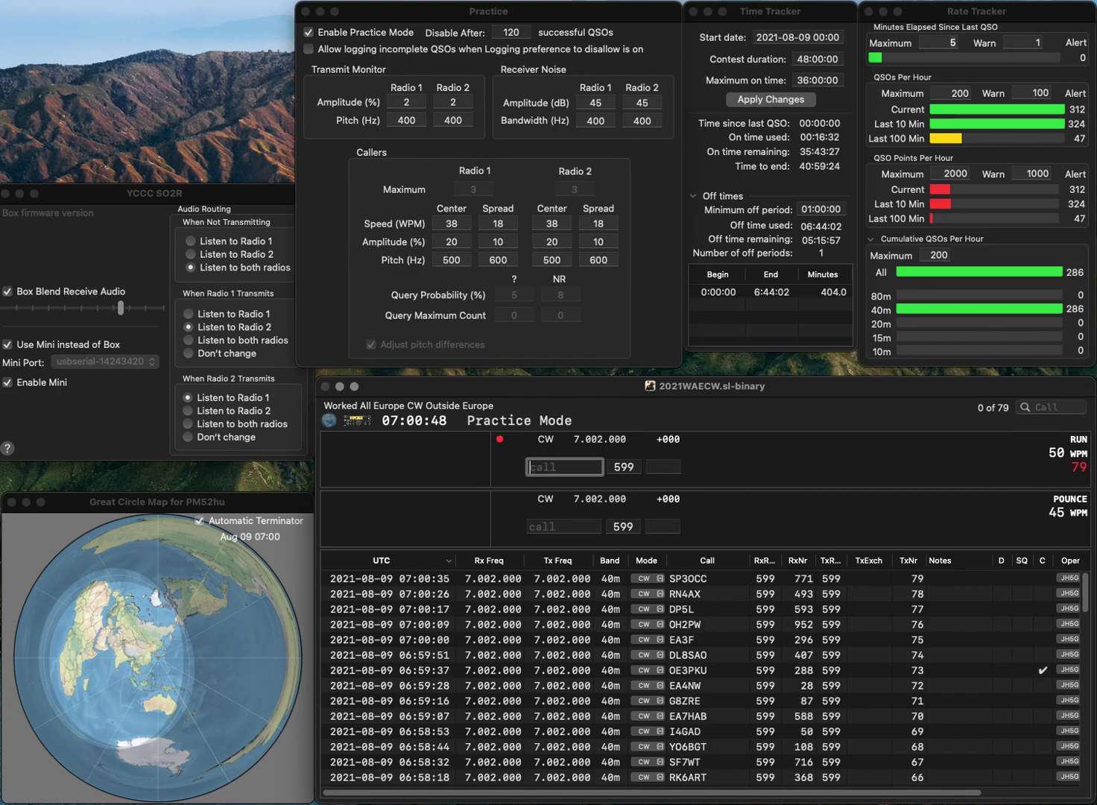
{"action": "type", "text": "UA2"}
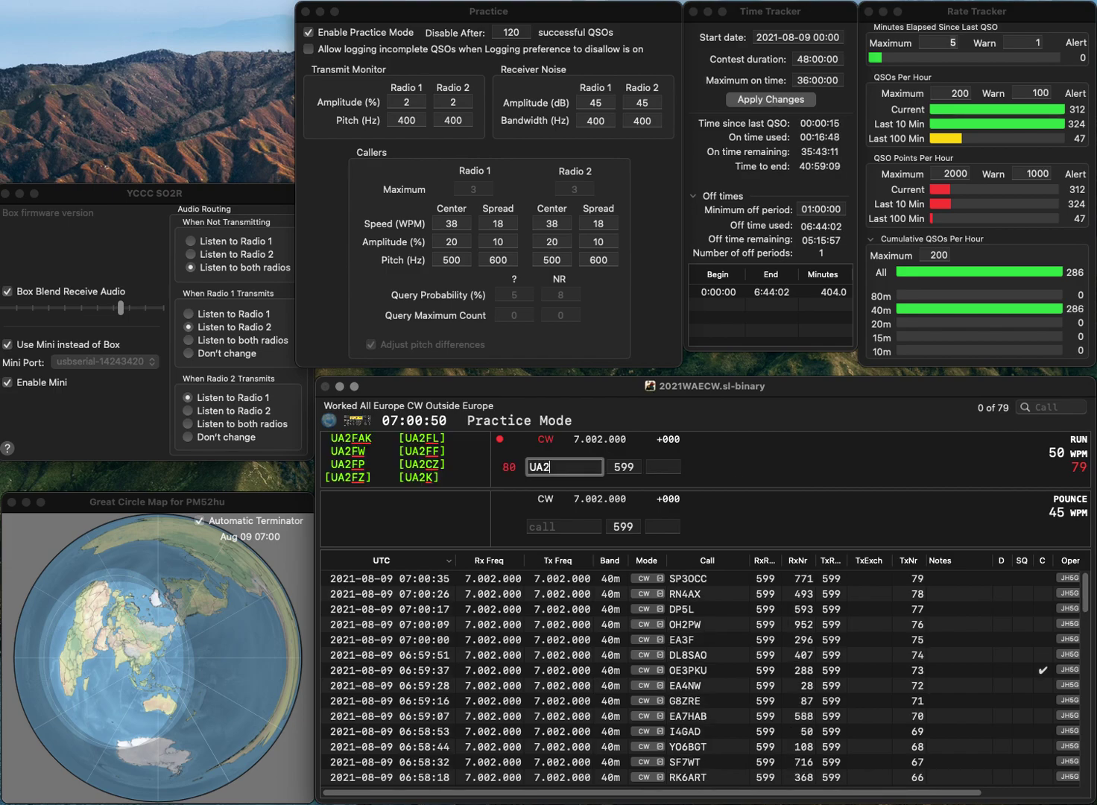
{"action": "type", "text": "FW"}
{"action": "key", "text": "Return"}
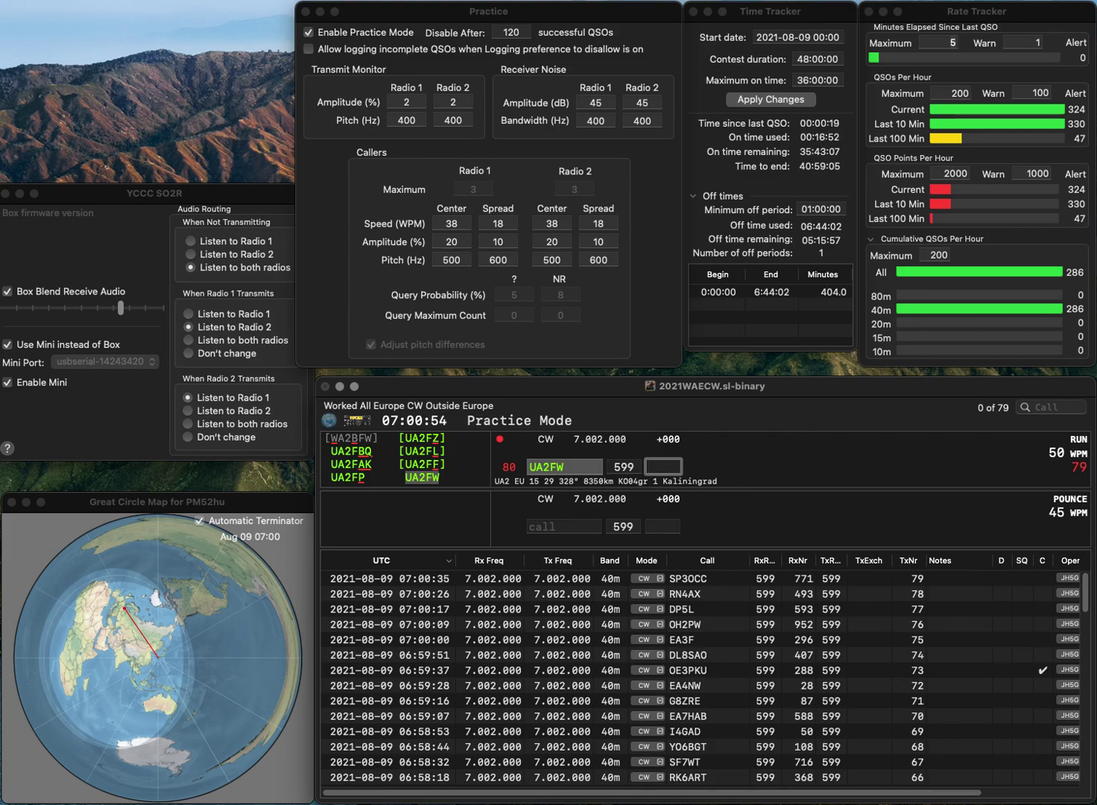
{"action": "type", "text": "468"}
{"action": "key", "text": "Return"}
{"action": "type", "text": "S57NW"}
{"action": "key", "text": "Return"}
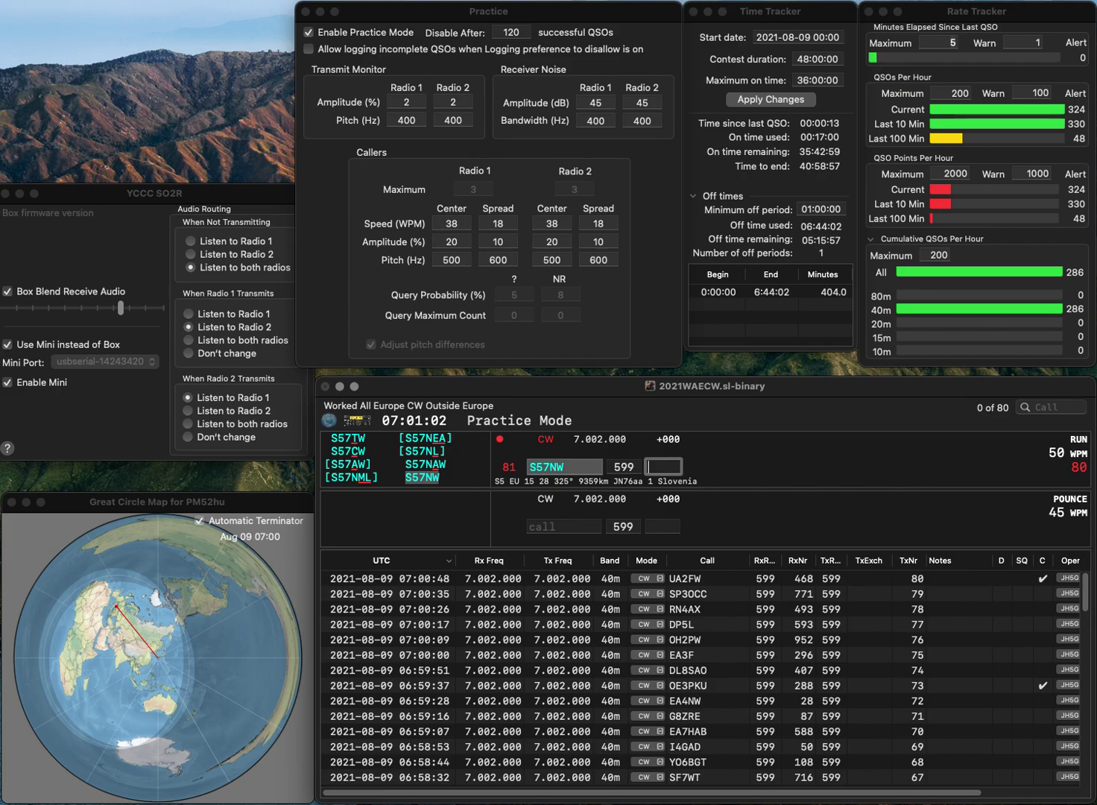
{"action": "type", "text": "459"}
{"action": "key", "text": "Return"}
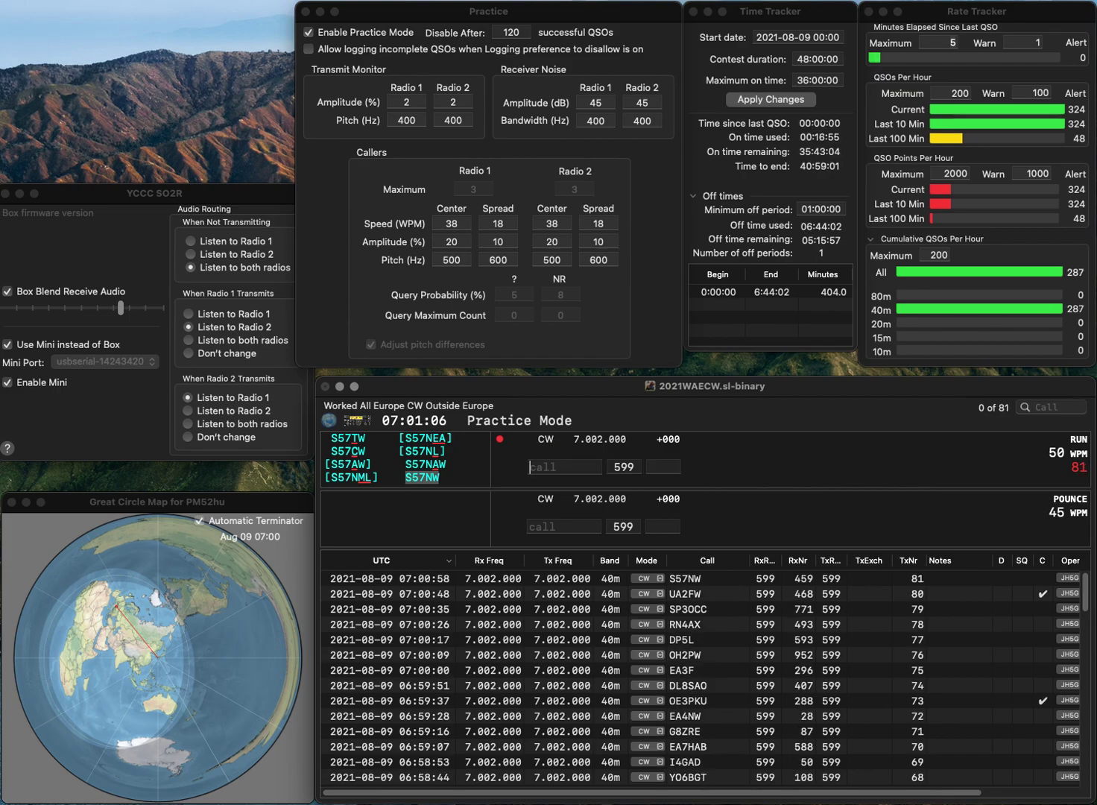
- Log a run contact with IT9IZY, entering 569 as the received number
{"action": "type", "text": "IT9"}
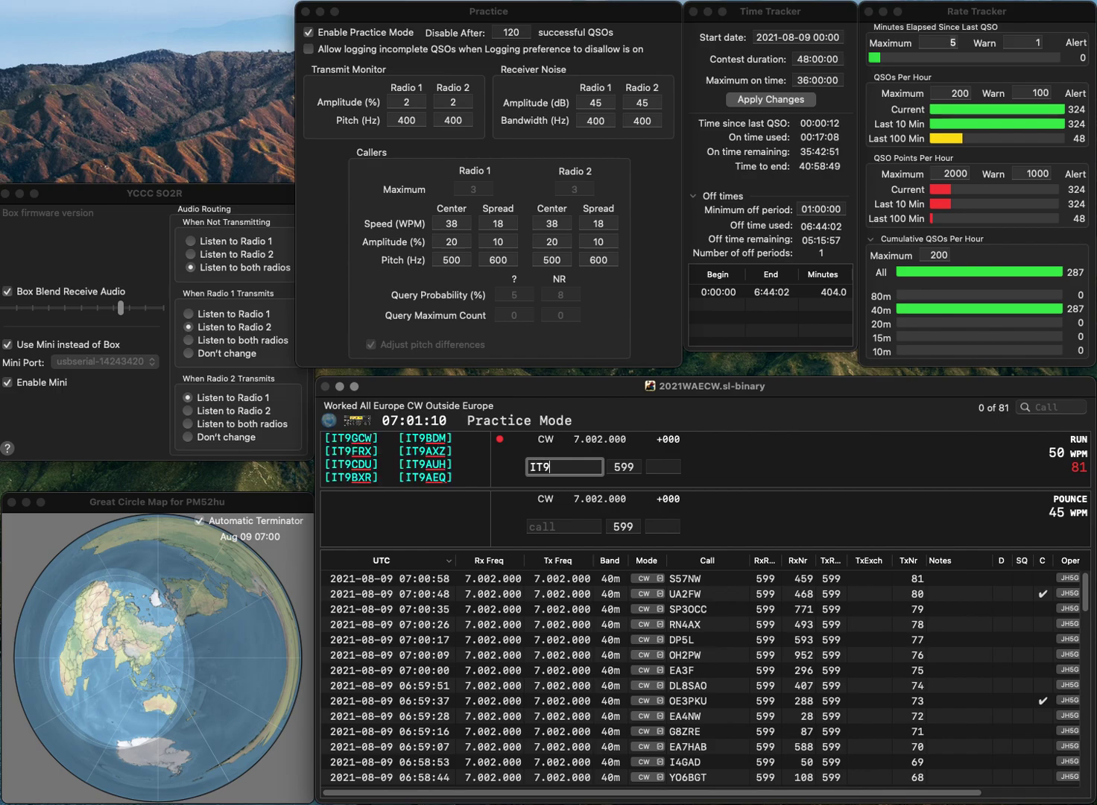
{"action": "type", "text": "IZY"}
{"action": "key", "text": "Return"}
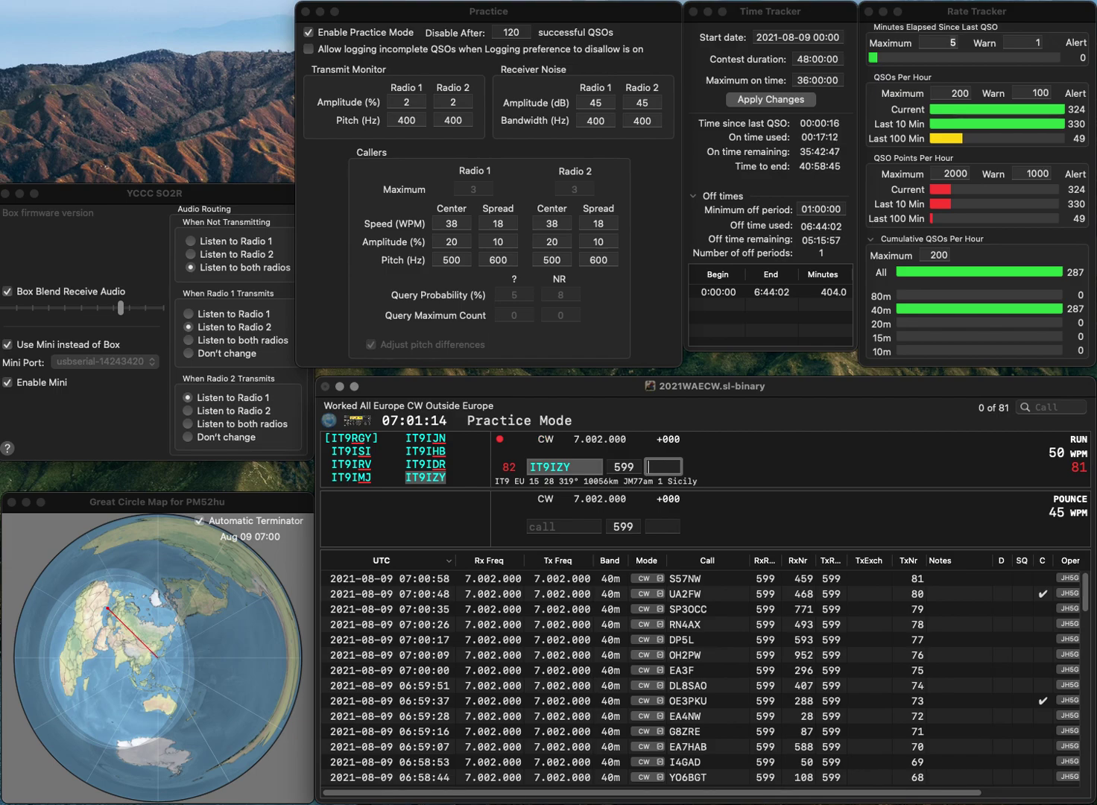
{"action": "type", "text": "569"}
{"action": "key", "text": "Return"}
{"action": "type", "text": "SP"}
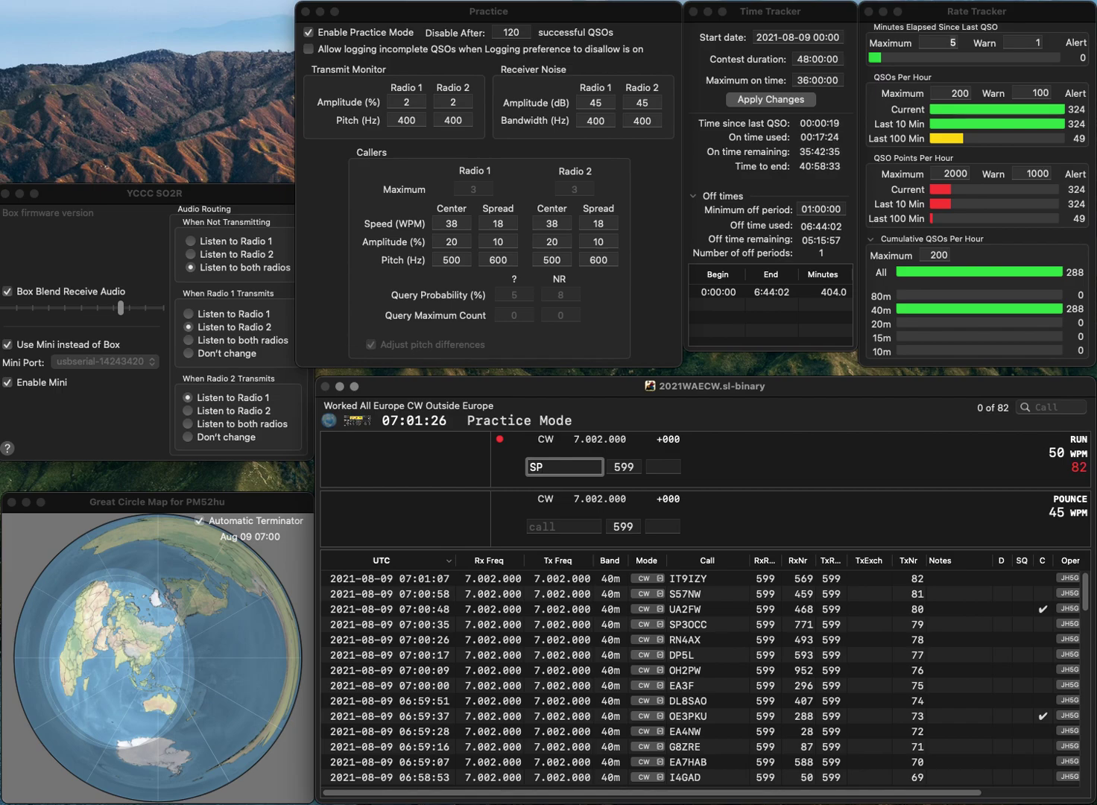
{"action": "type", "text": "OE"}
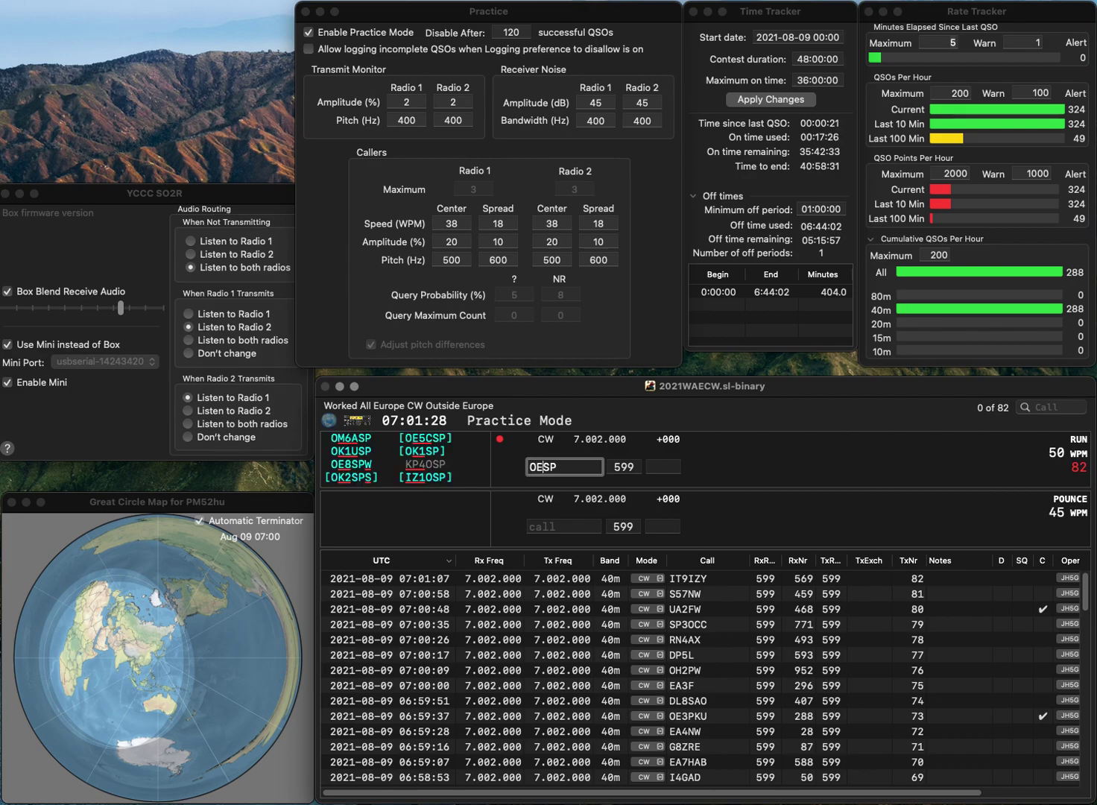
{"action": "type", "text": "8"}
{"action": "key", "text": "Return"}
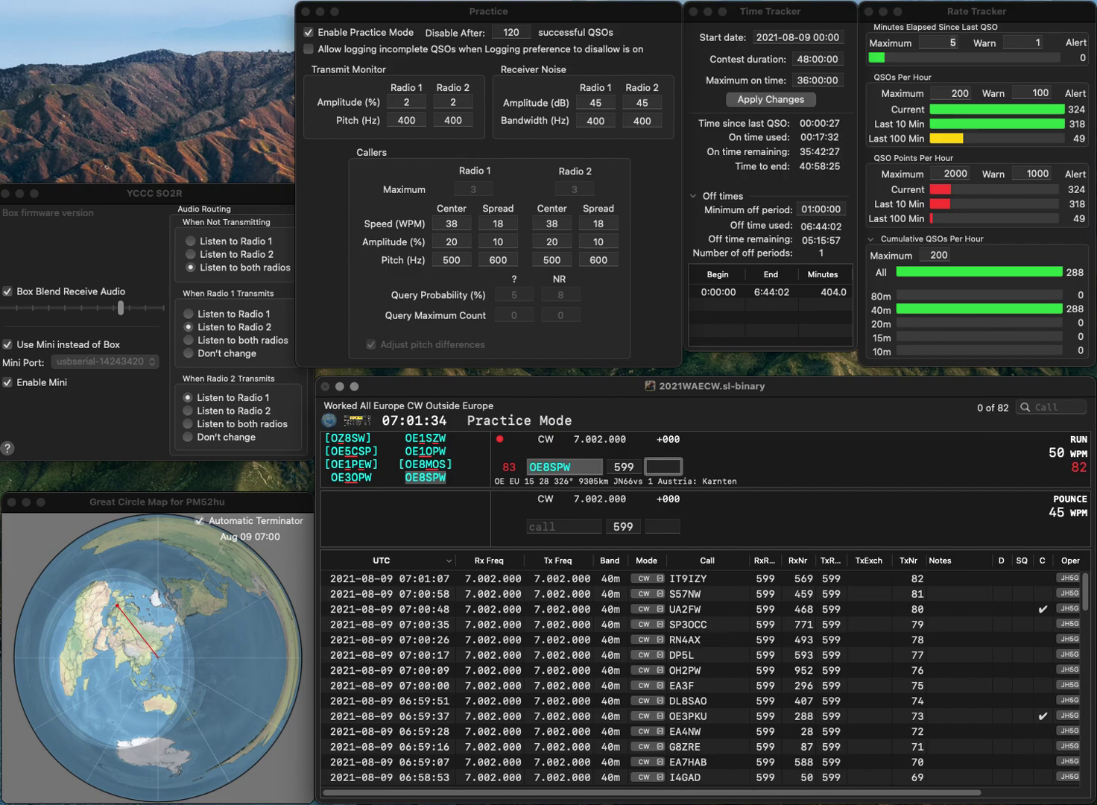
{"action": "type", "text": "631"}
{"action": "key", "text": "Return"}
{"action": "type", "text": "SP"}
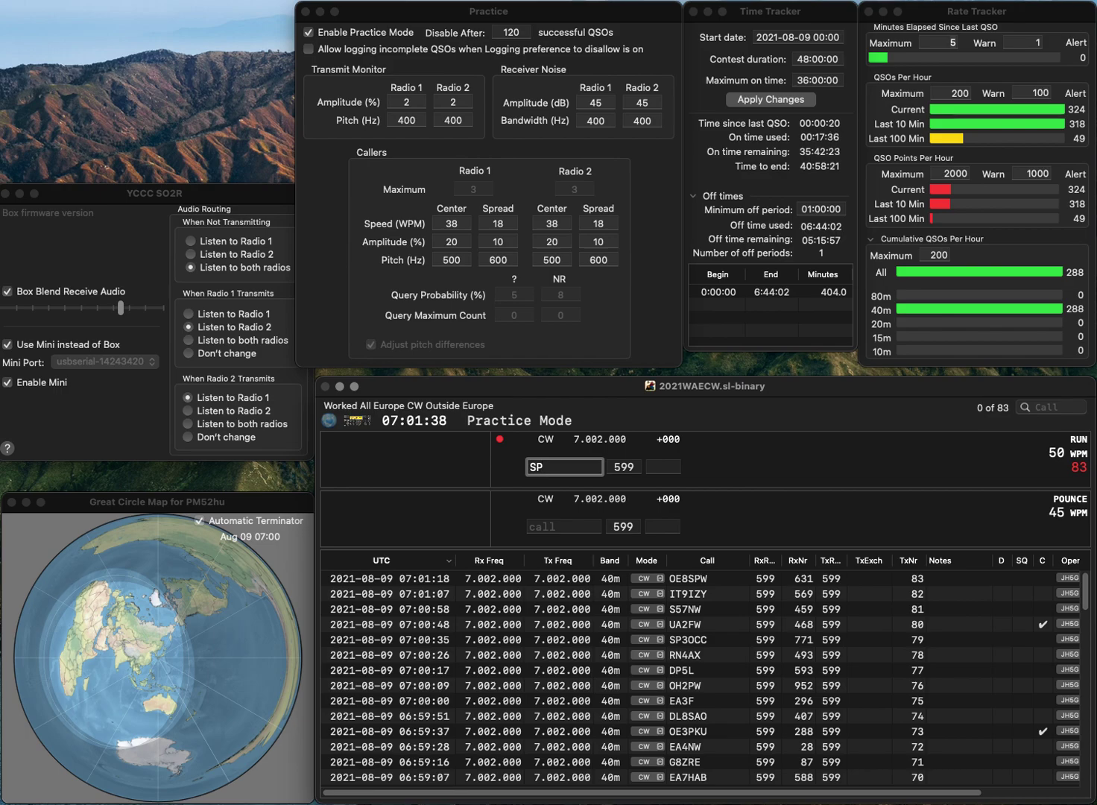
{"action": "type", "text": "5AUY"}
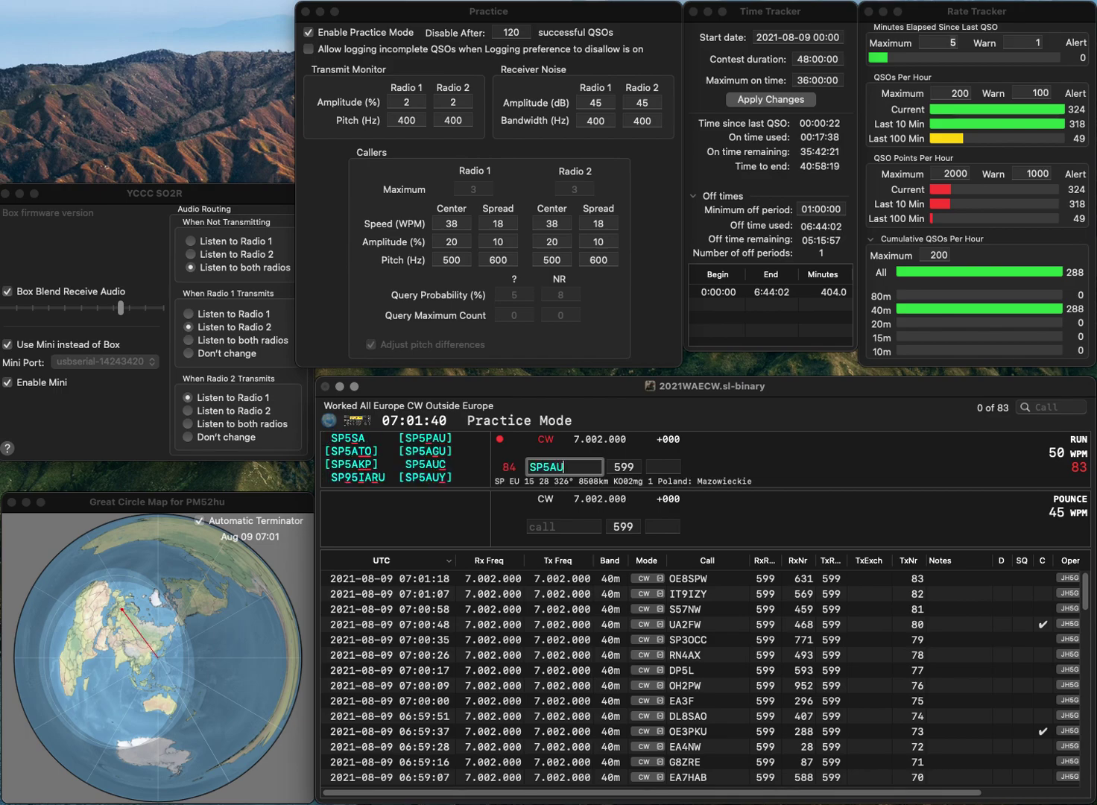
{"action": "key", "text": "Return"}
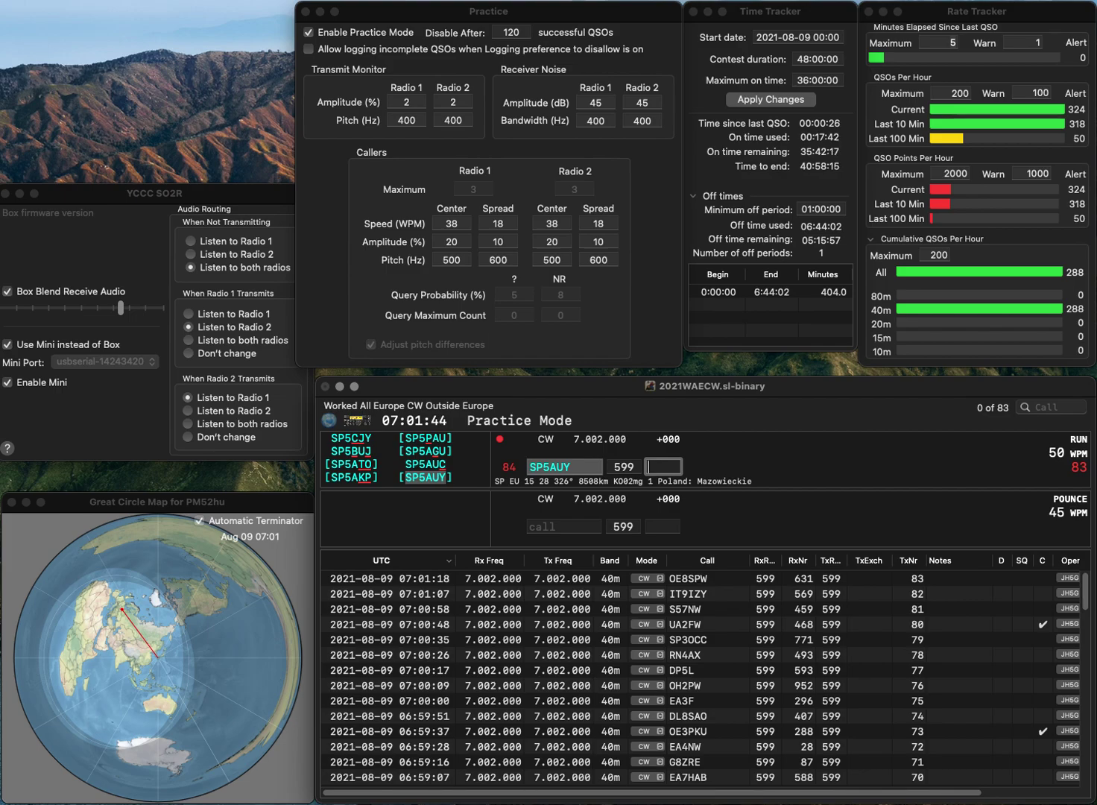
{"action": "type", "text": "425"}
{"action": "key", "text": "Return"}
- Log a run contact with DL5YM, entering 570 as the received number
{"action": "type", "text": "D"}
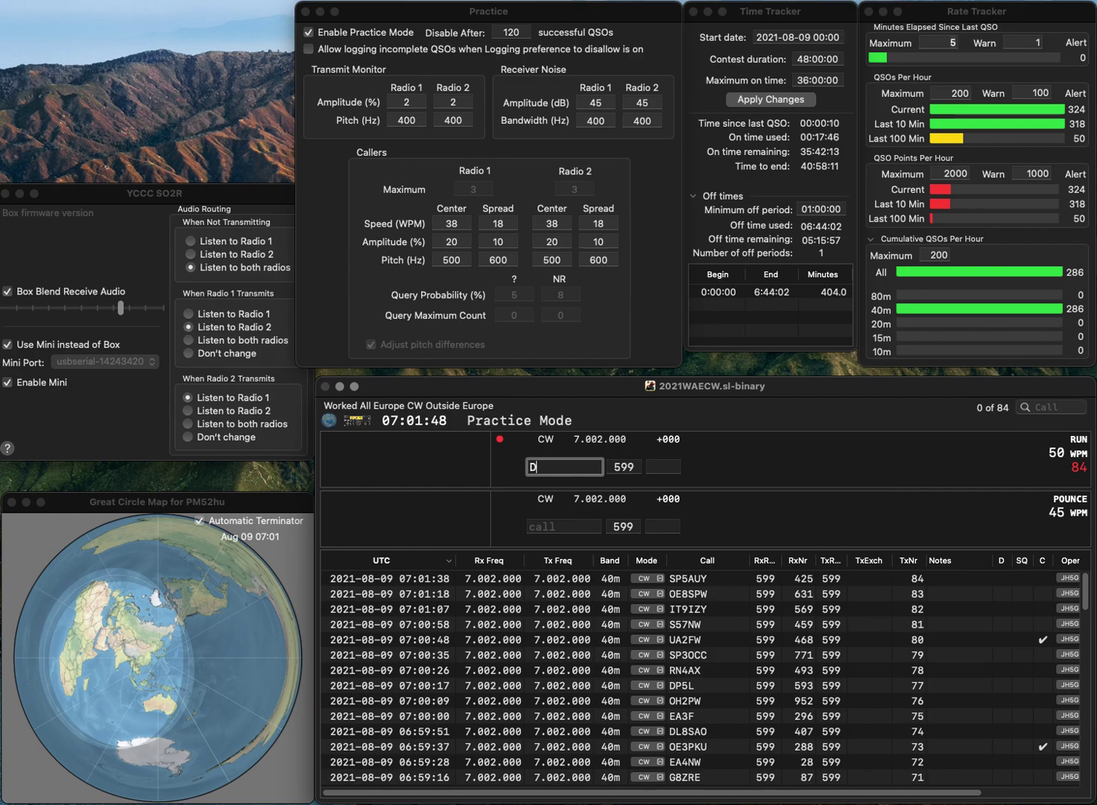
{"action": "type", "text": "L5YM"}
{"action": "key", "text": "Return"}
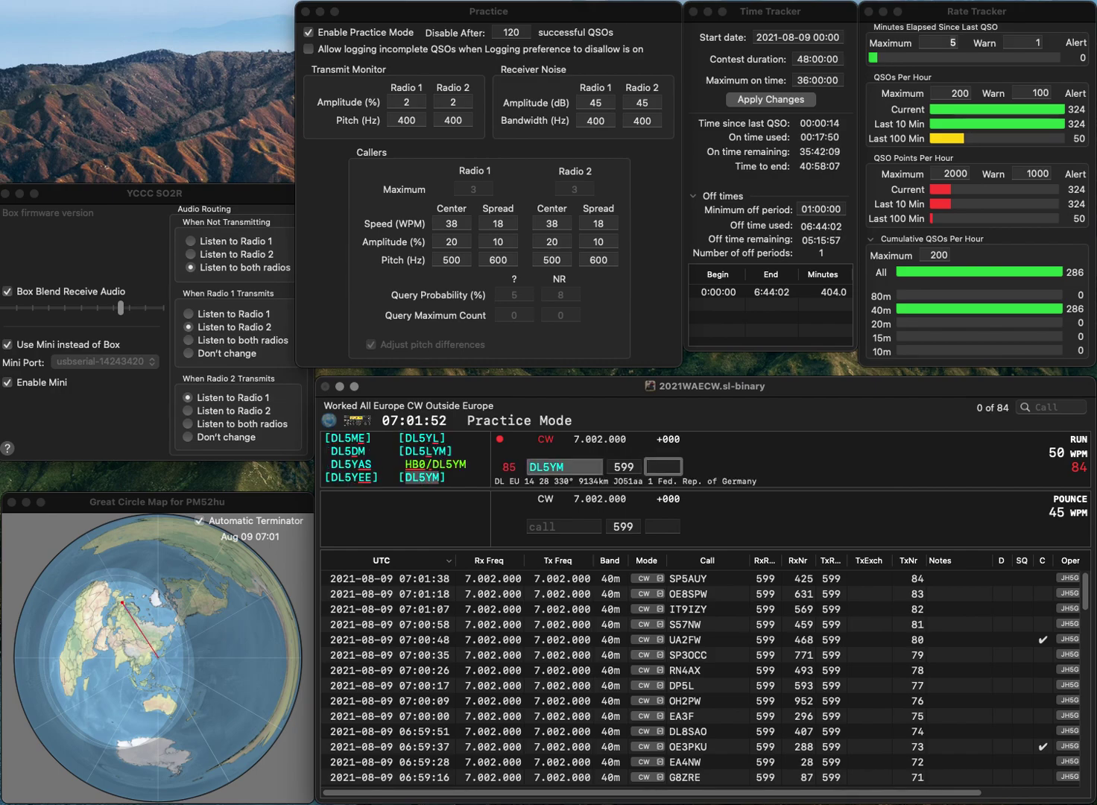
{"action": "type", "text": "570"}
{"action": "key", "text": "Return"}
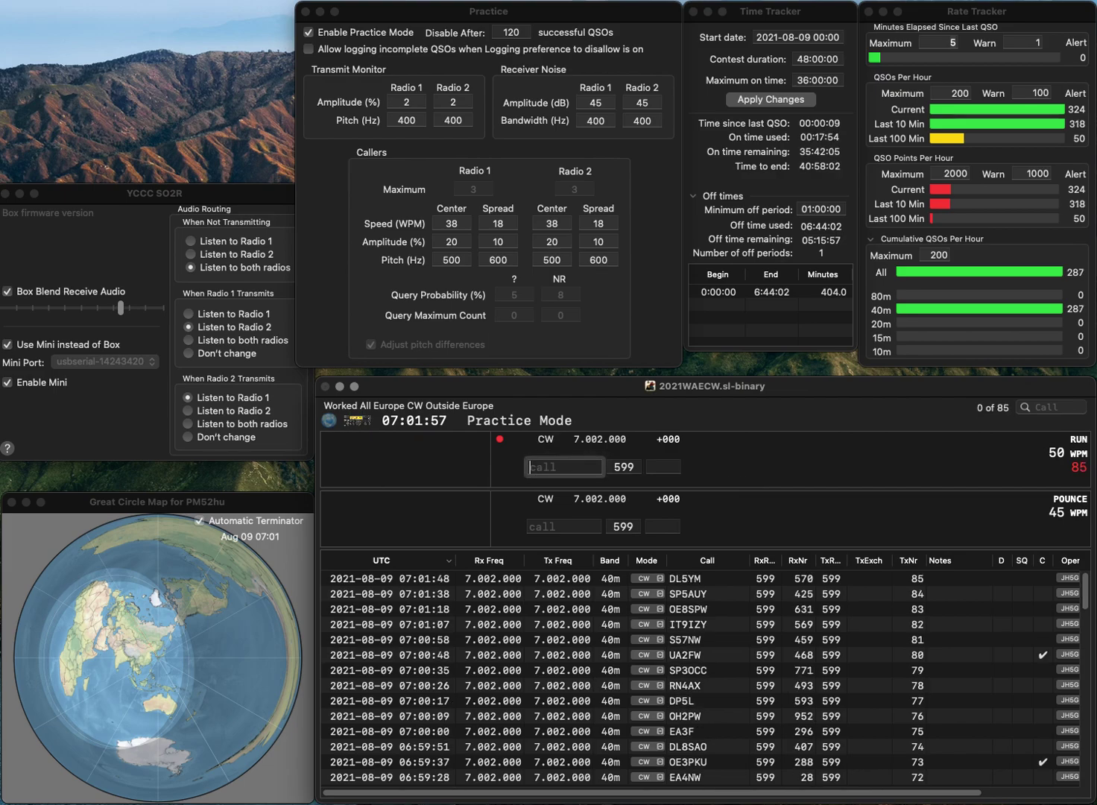
- Log a run contact with DD2AW, entering 417 as the received number
{"action": "type", "text": "DD2"}
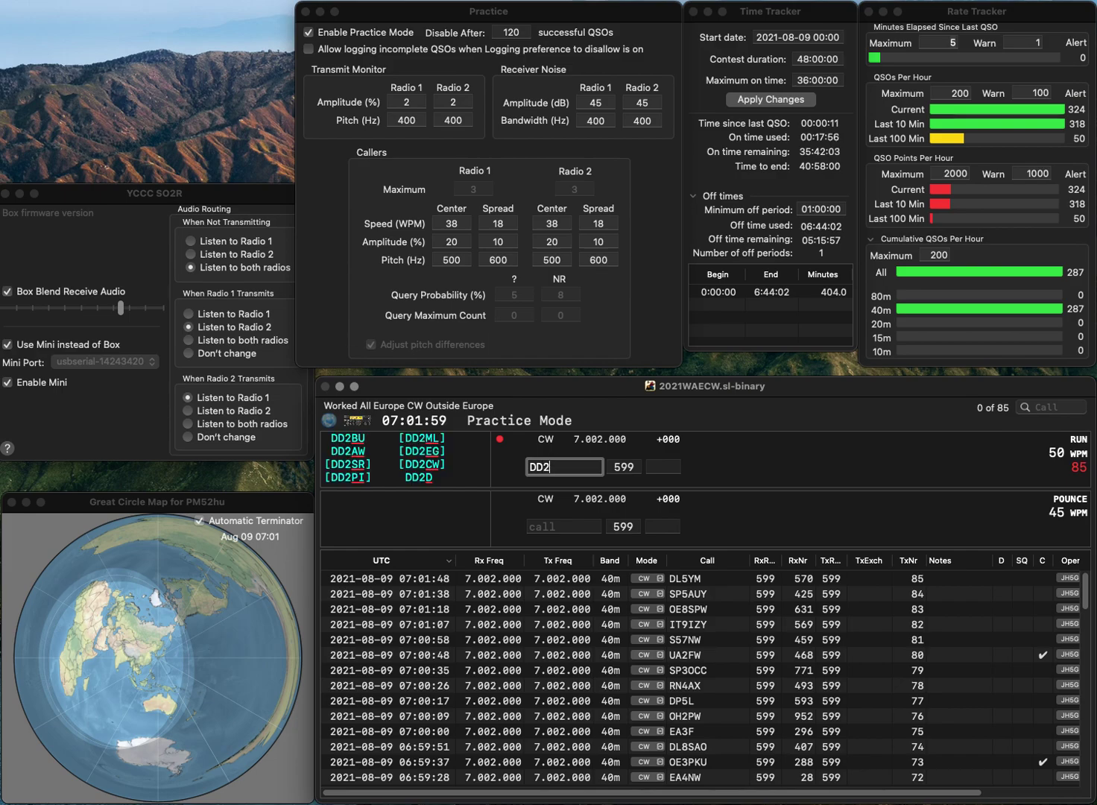
{"action": "key", "text": "BackSpace"}
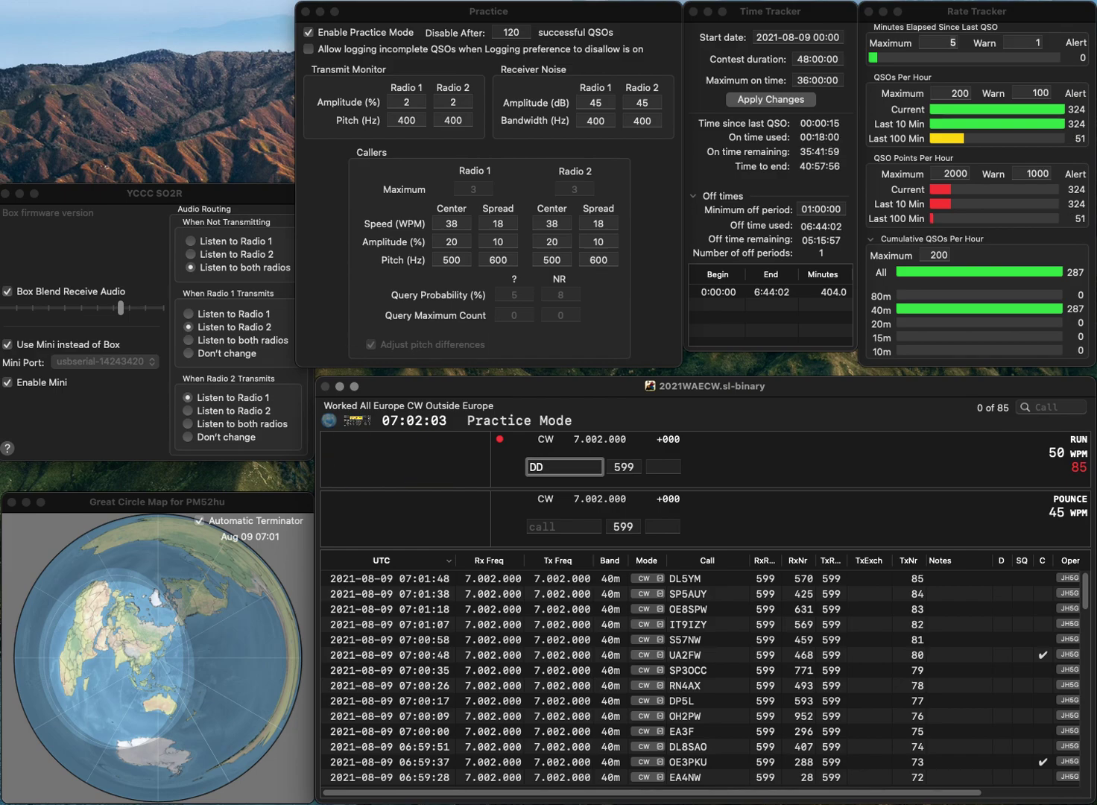
{"action": "type", "text": "2AW"}
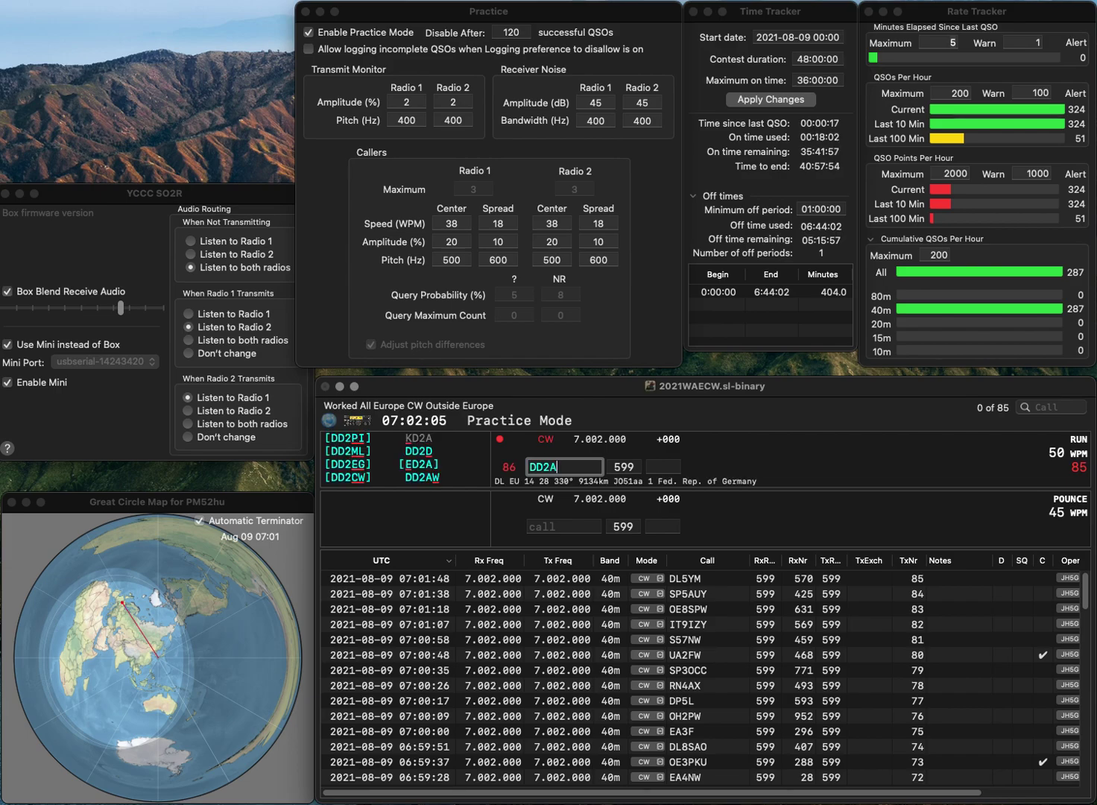
{"action": "key", "text": "Return"}
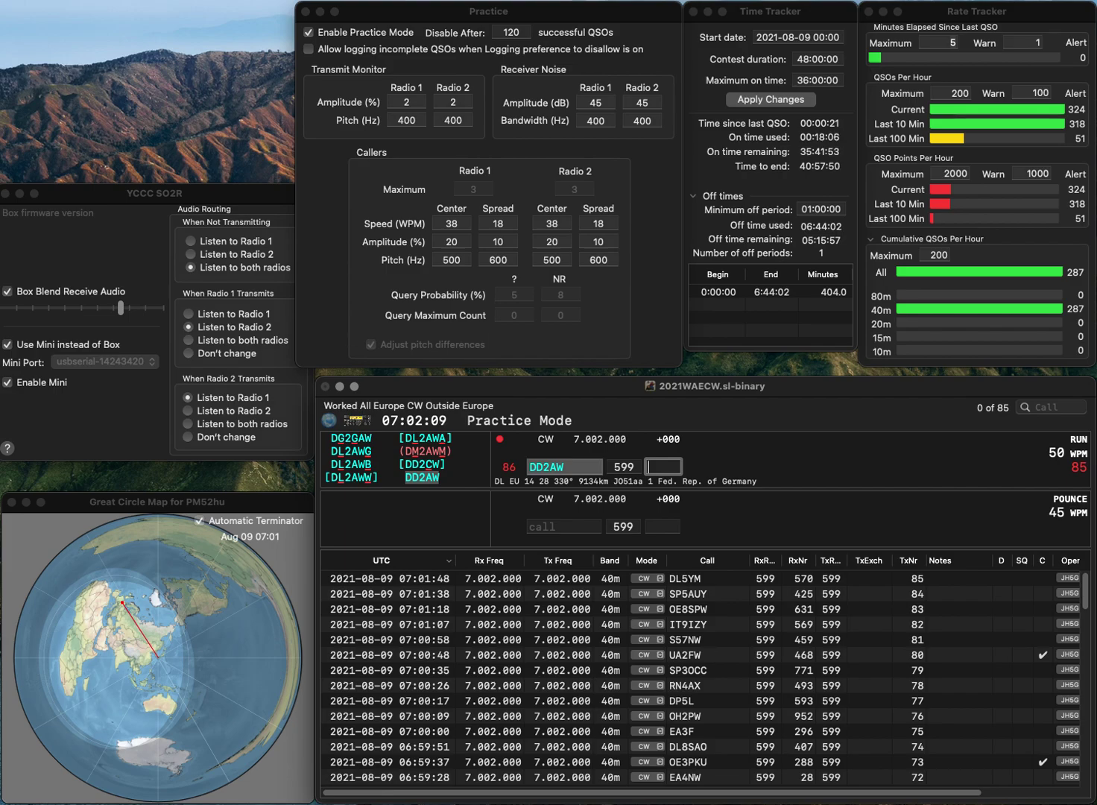
{"action": "type", "text": "417"}
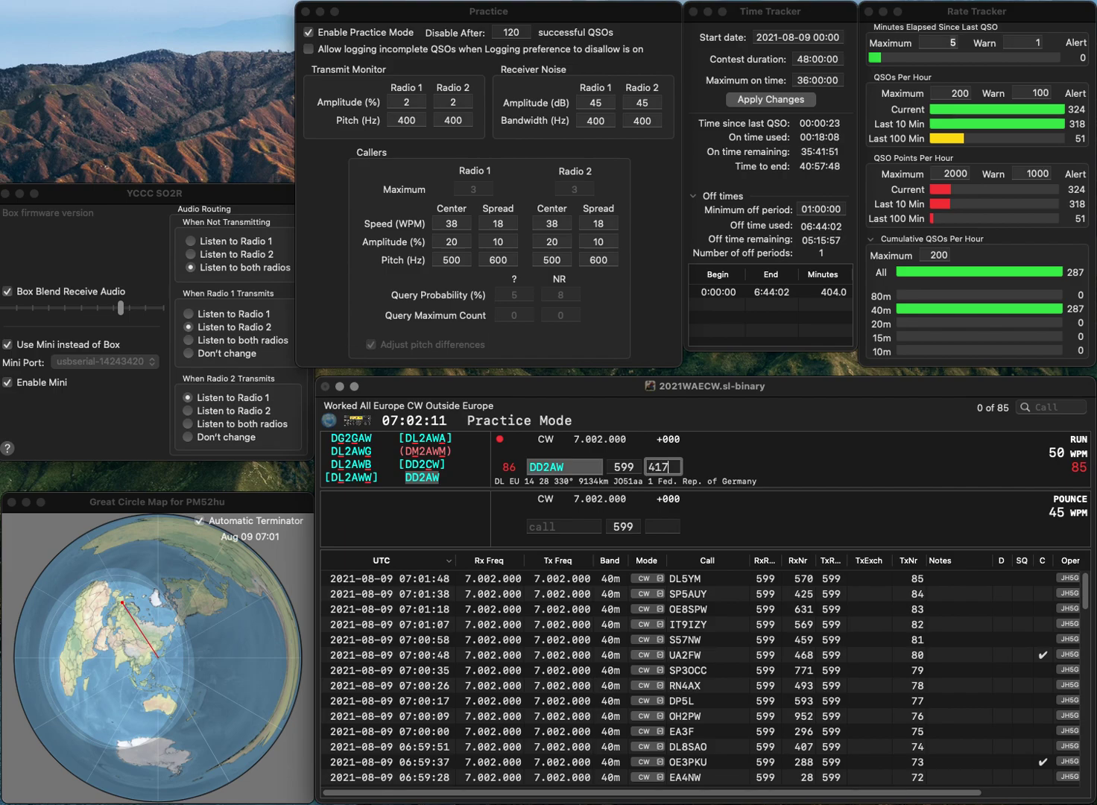
{"action": "key", "text": "Return"}
{"action": "type", "text": "IZ0XZ"}
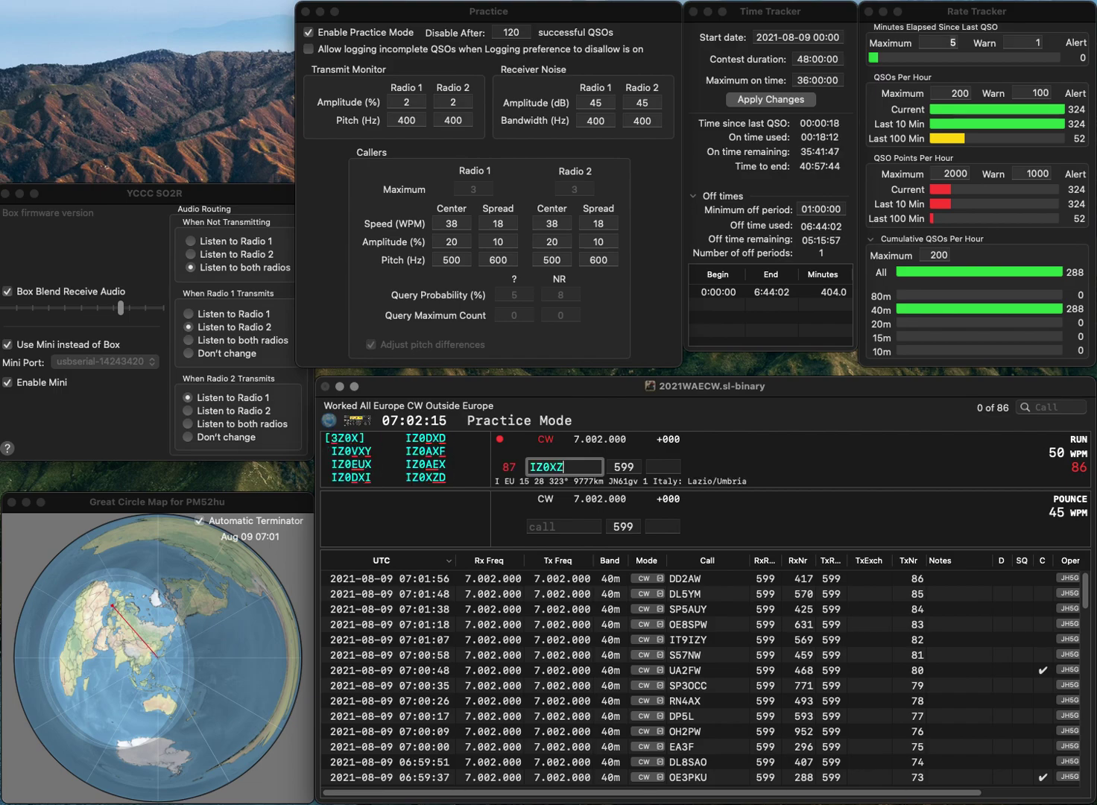
{"action": "type", "text": "D"}
{"action": "key", "text": "space"}
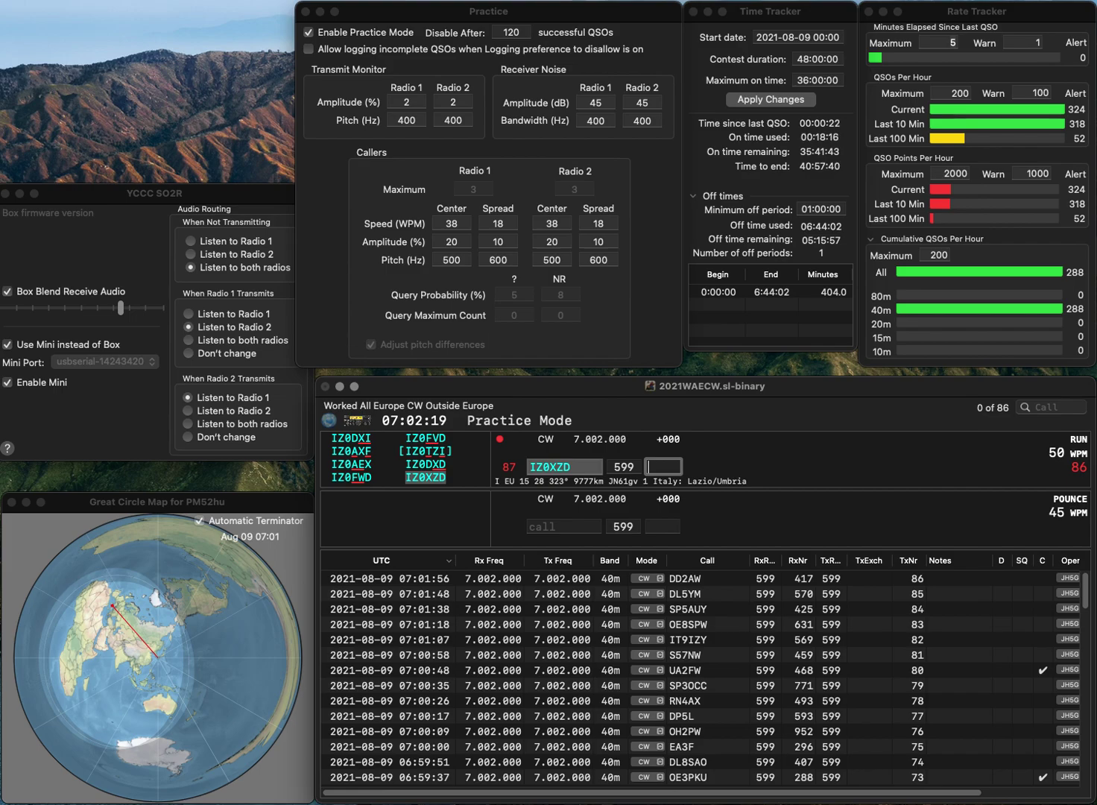
{"action": "type", "text": "343"}
{"action": "key", "text": "Return"}
{"action": "type", "text": "YO2IS"}
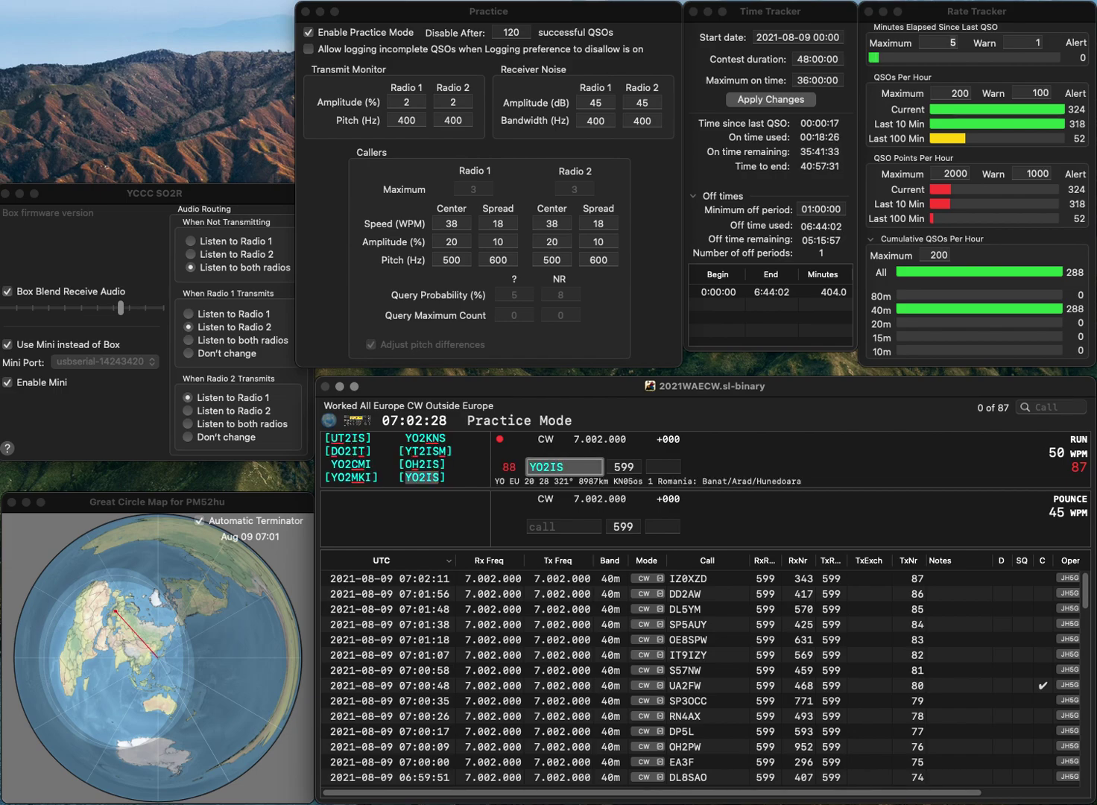
{"action": "left_click", "coordinate": [663, 467]}
{"action": "type", "text": "479"}
{"action": "key", "text": "Return"}
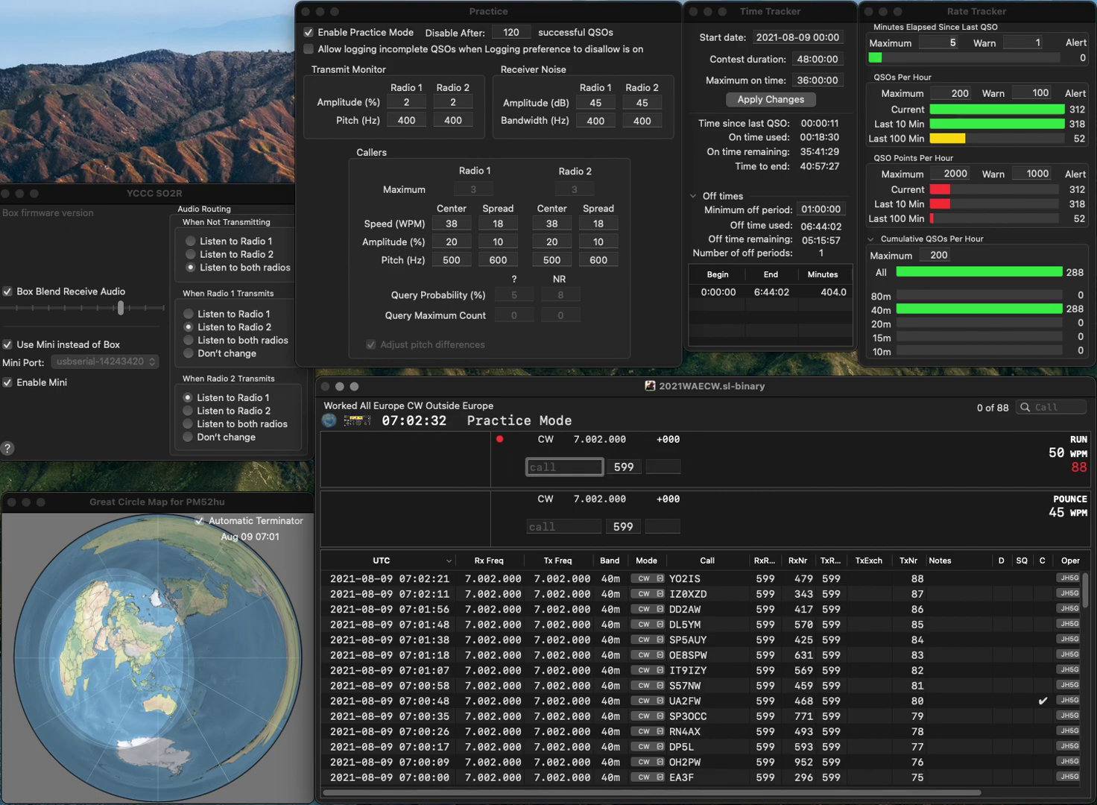
{"action": "type", "text": "DL5"}
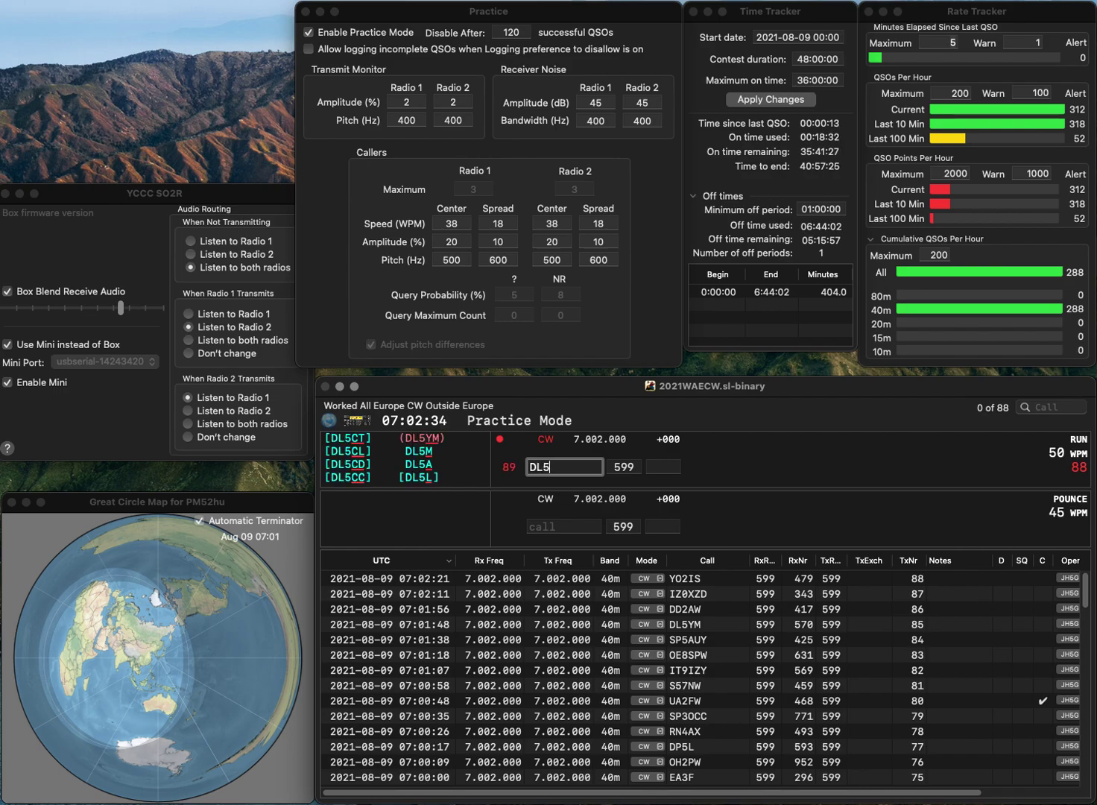
{"action": "type", "text": "JQ"}
{"action": "key", "text": "Tab"}
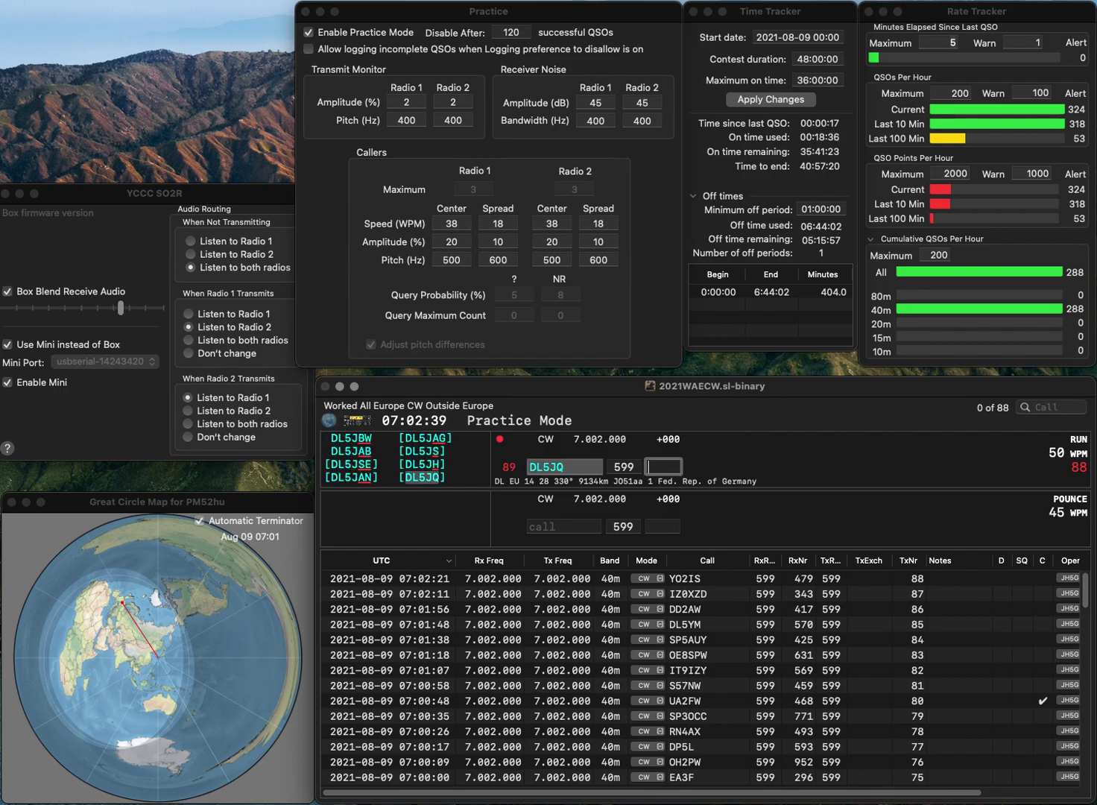
{"action": "type", "text": "817"}
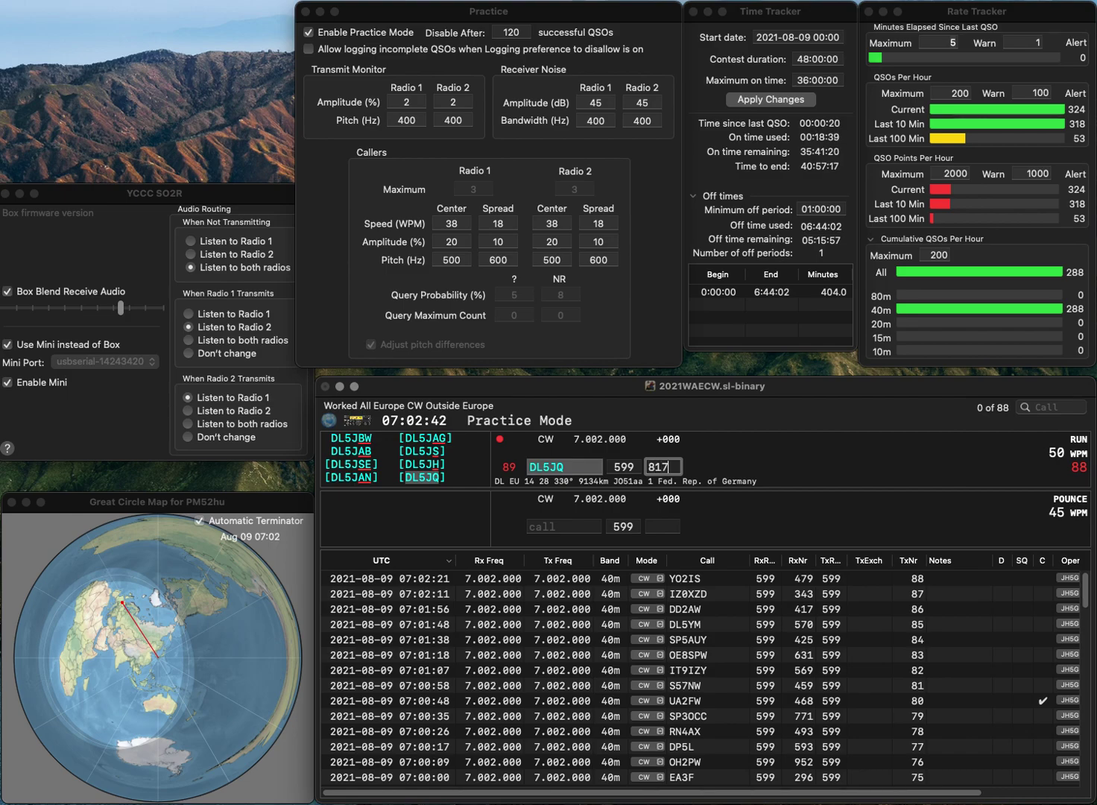
{"action": "key", "text": "Return"}
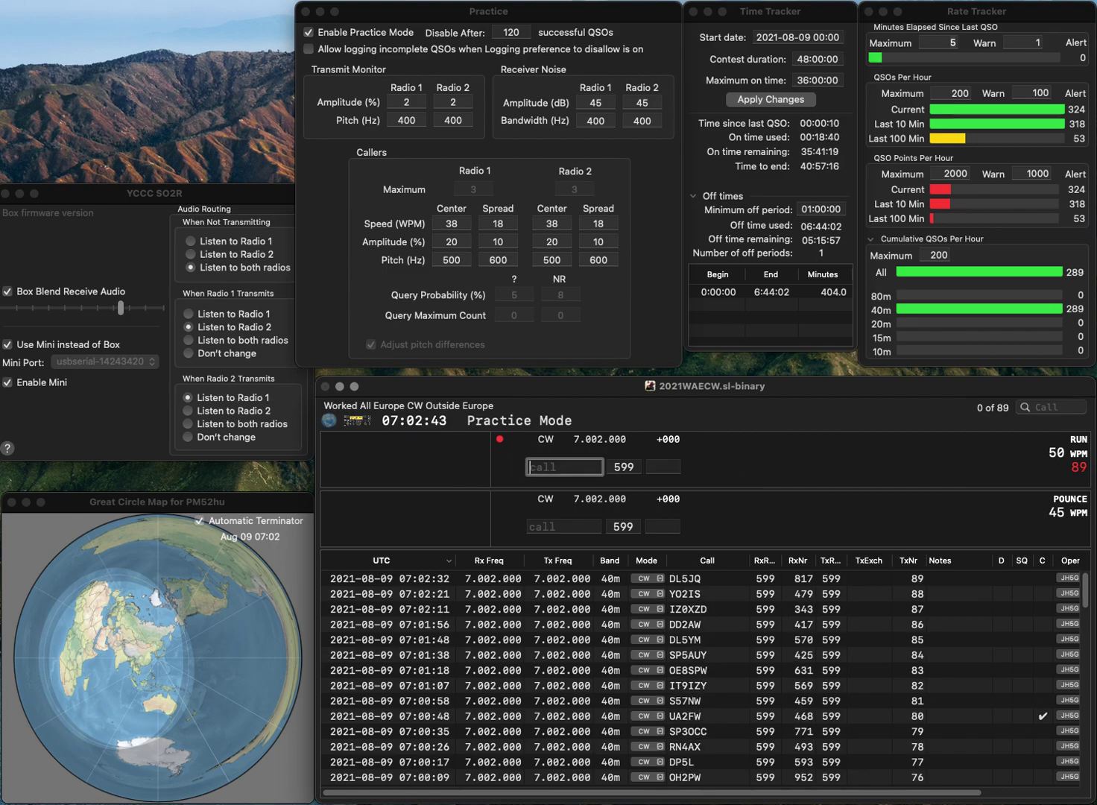
{"action": "type", "text": "EW8"}
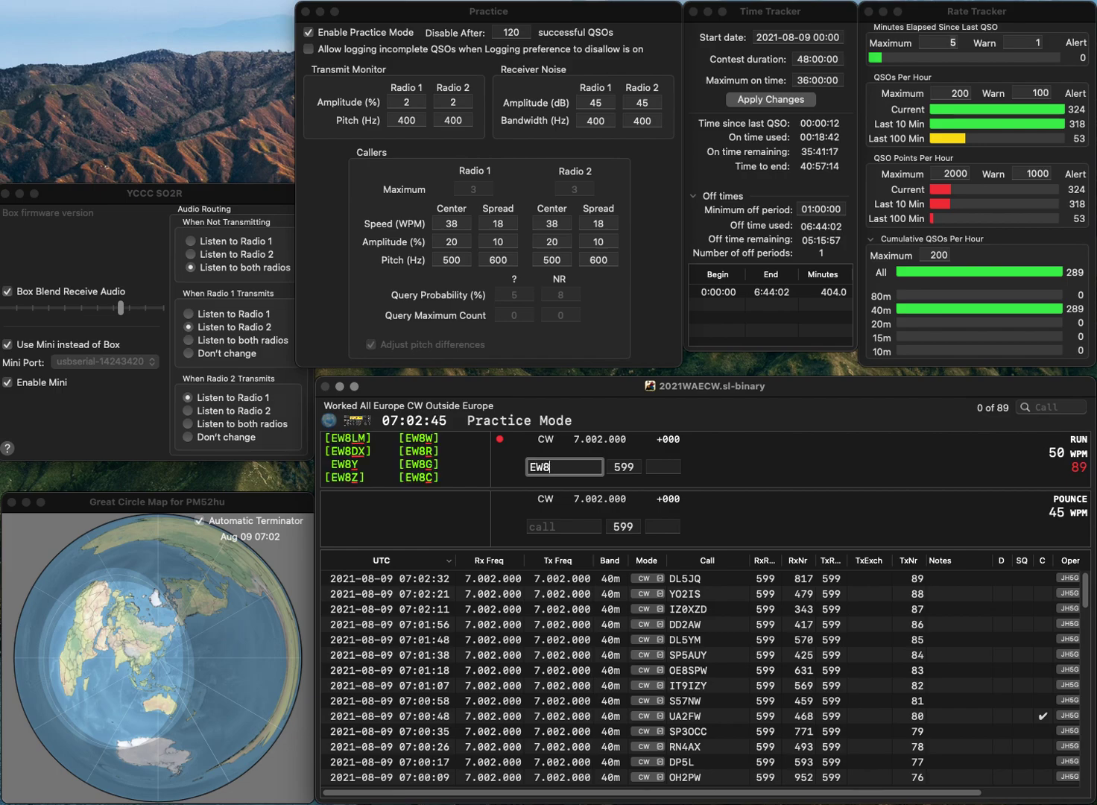
{"action": "type", "text": "AP"}
{"action": "key", "text": "Return"}
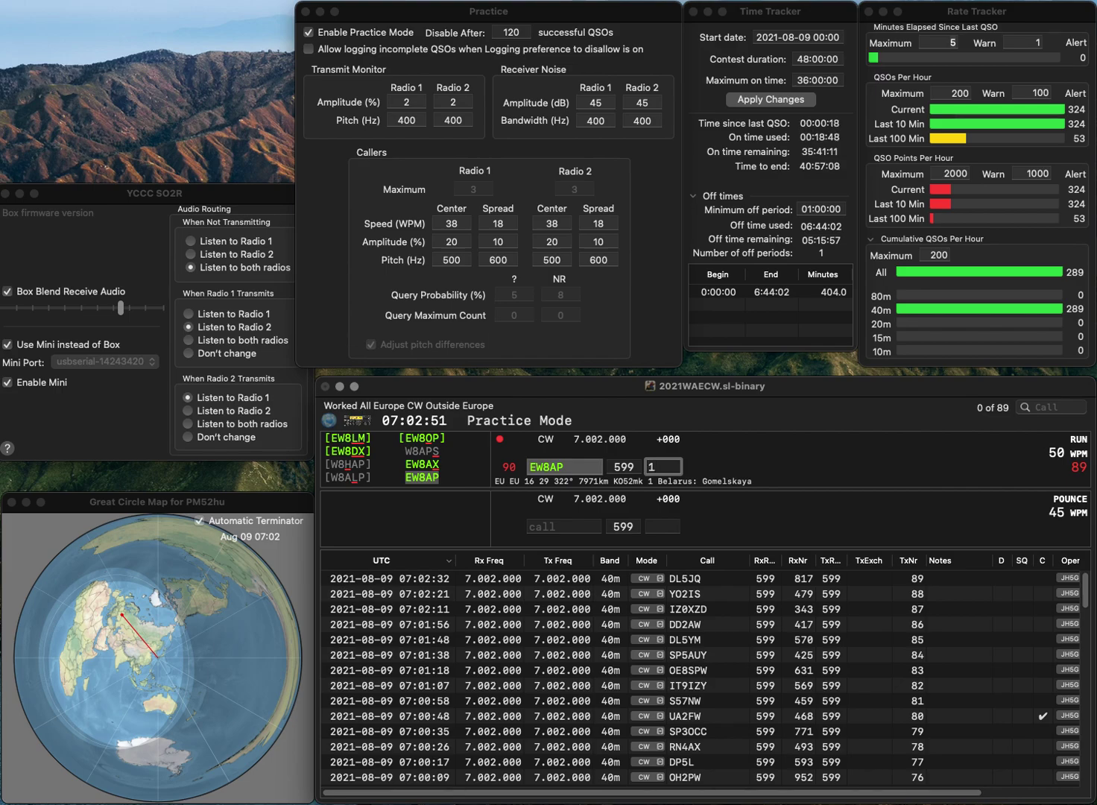
{"action": "type", "text": "7"}
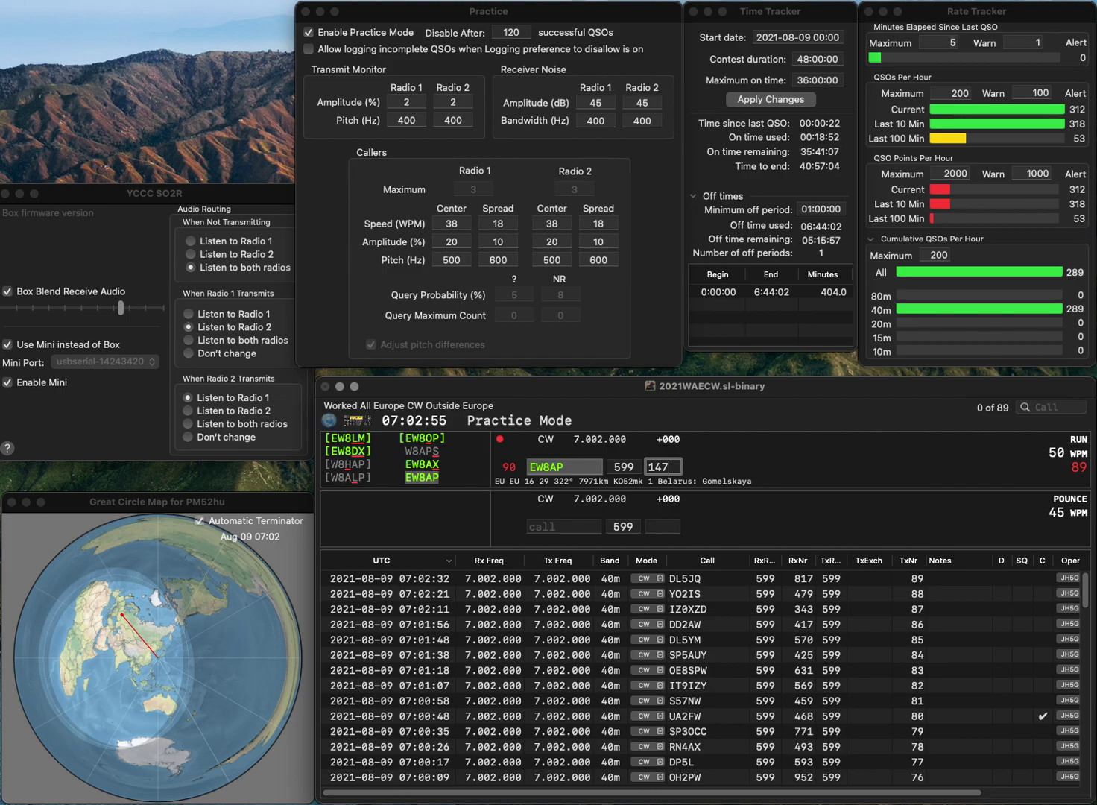
{"action": "key", "text": "Return"}
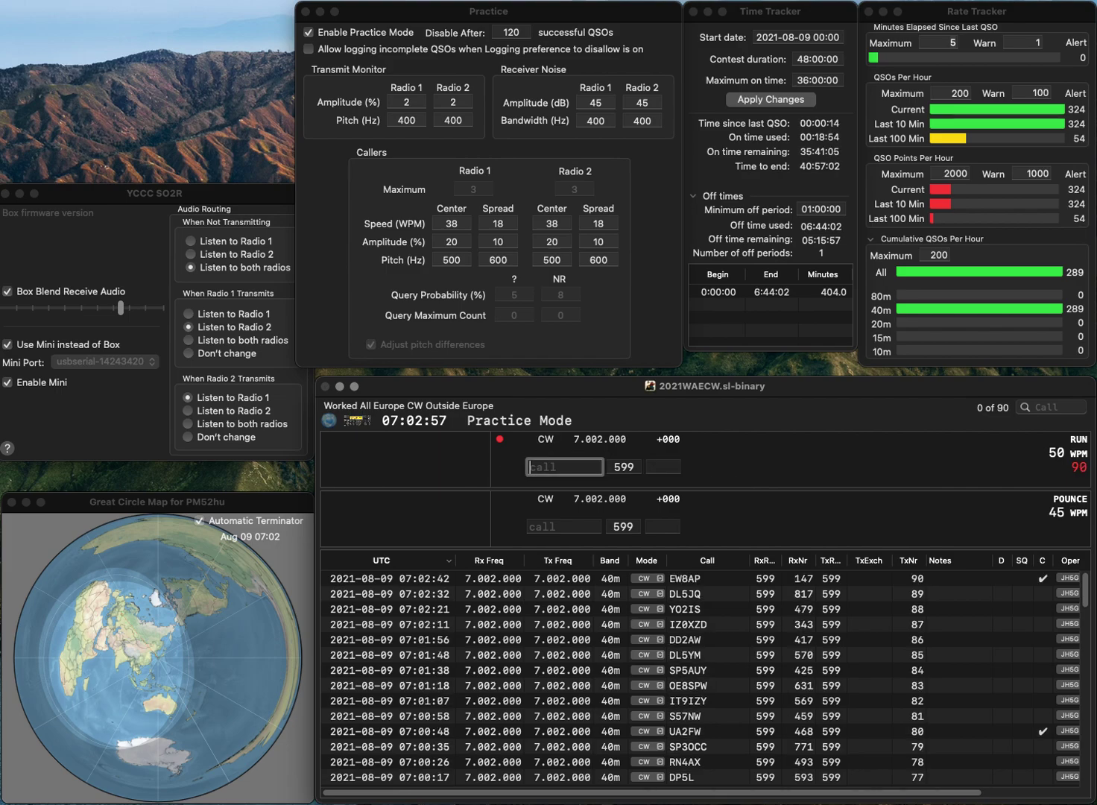
{"action": "type", "text": "HB9"}
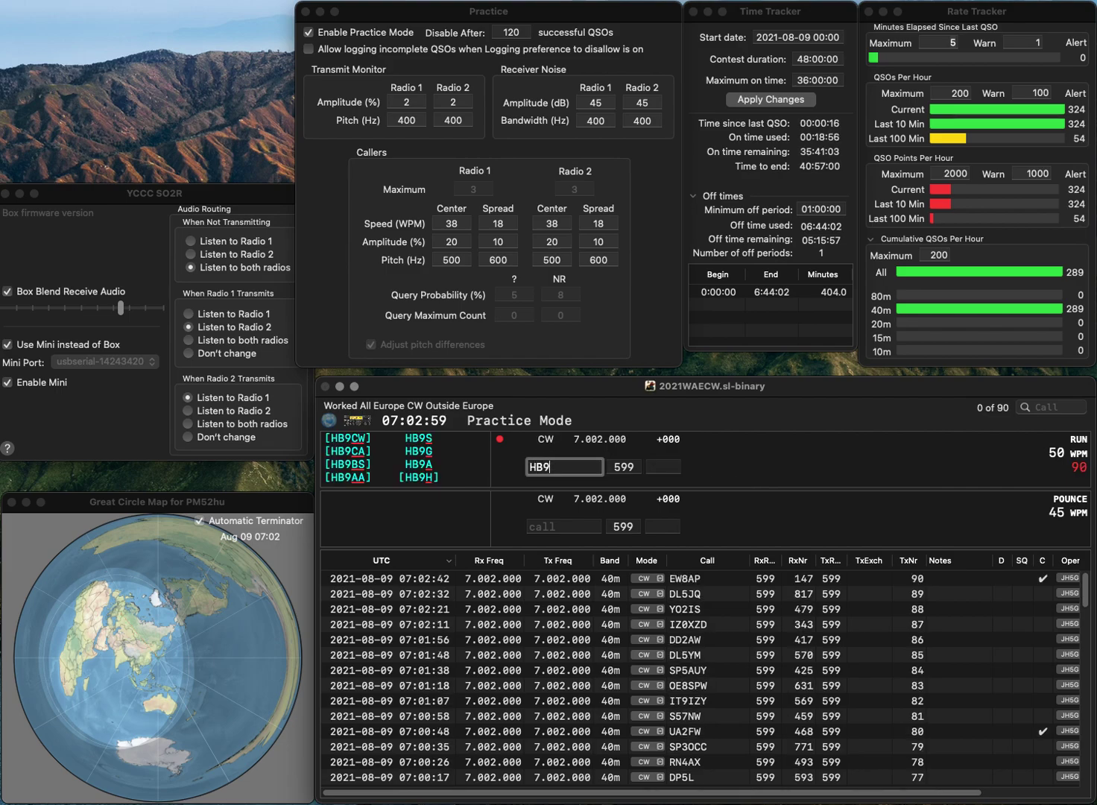
{"action": "type", "text": "IQY"}
{"action": "key", "text": "space"}
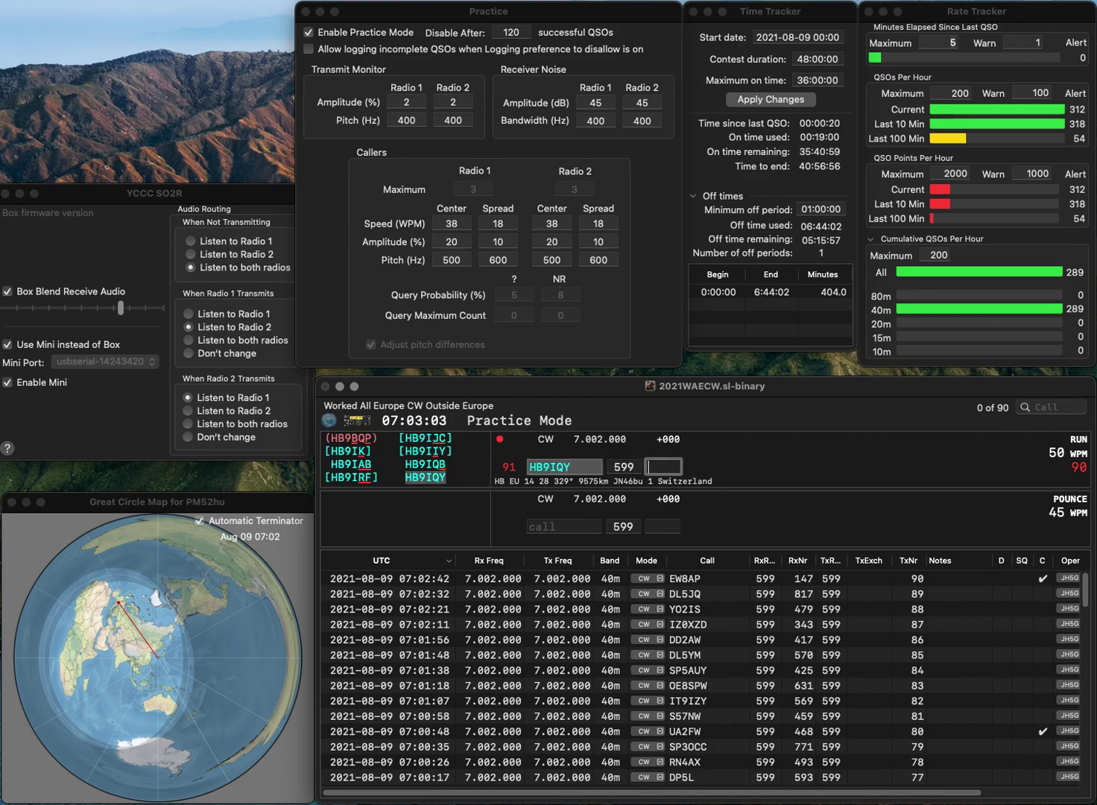
{"action": "type", "text": "765"}
{"action": "key", "text": "Return"}
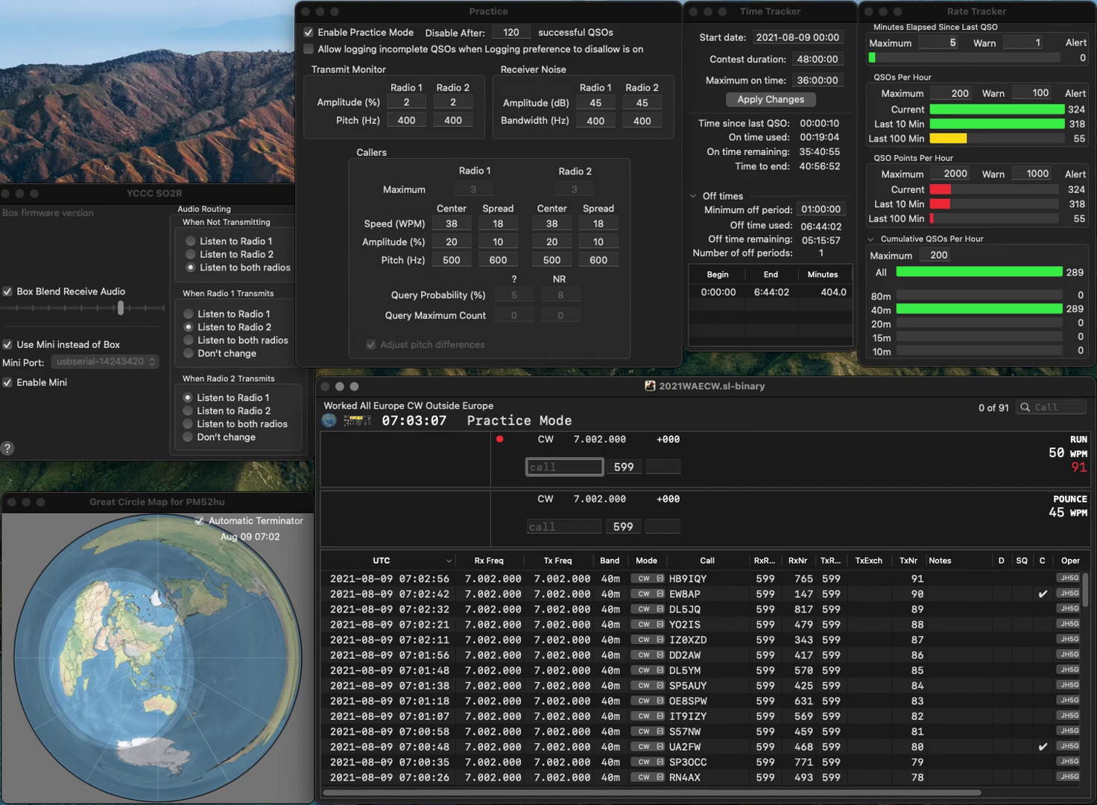
{"action": "type", "text": "DL3"}
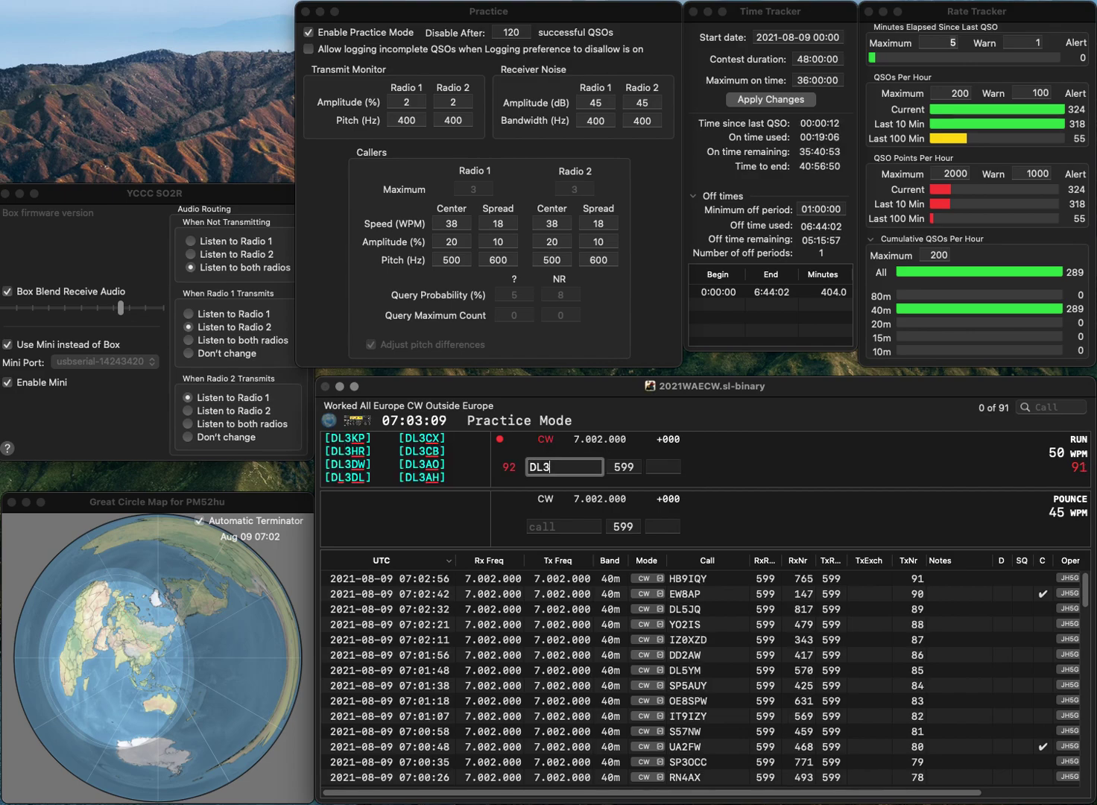
{"action": "type", "text": "NA"}
{"action": "key", "text": "Left"}
{"action": "key", "text": "BackSpace"}
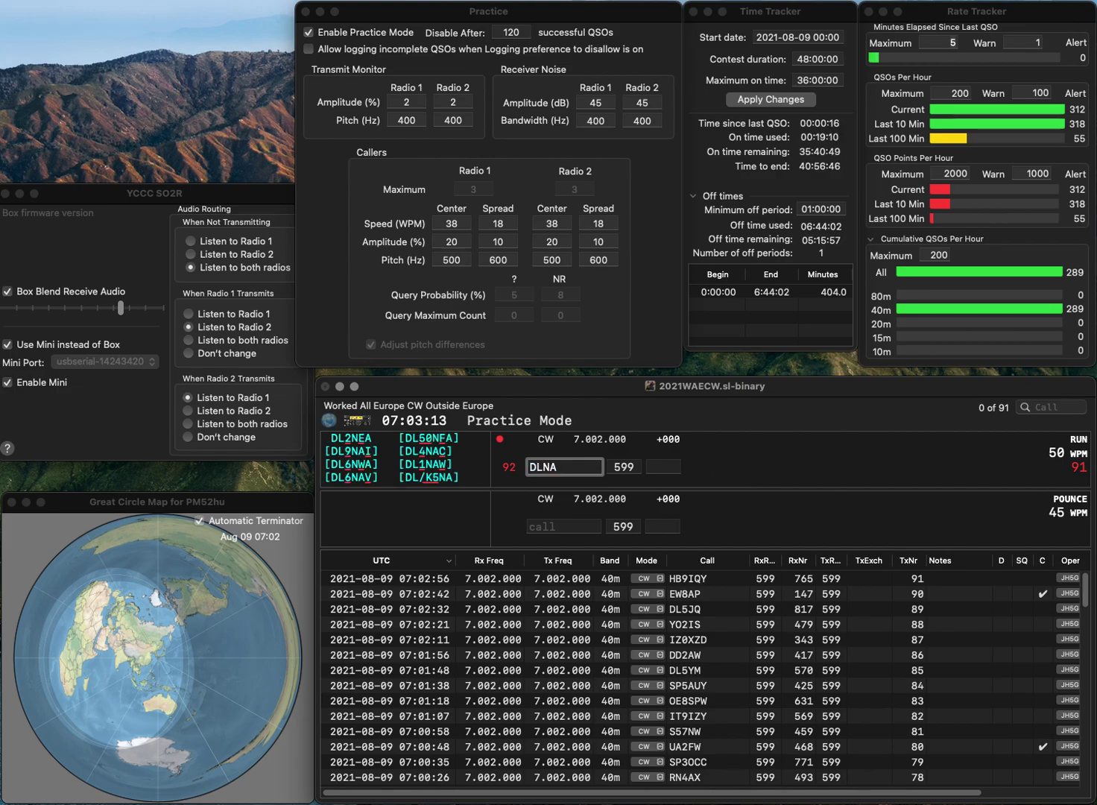
{"action": "key", "text": "BackSpace"}
{"action": "type", "text": "F3"}
{"action": "key", "text": "space"}
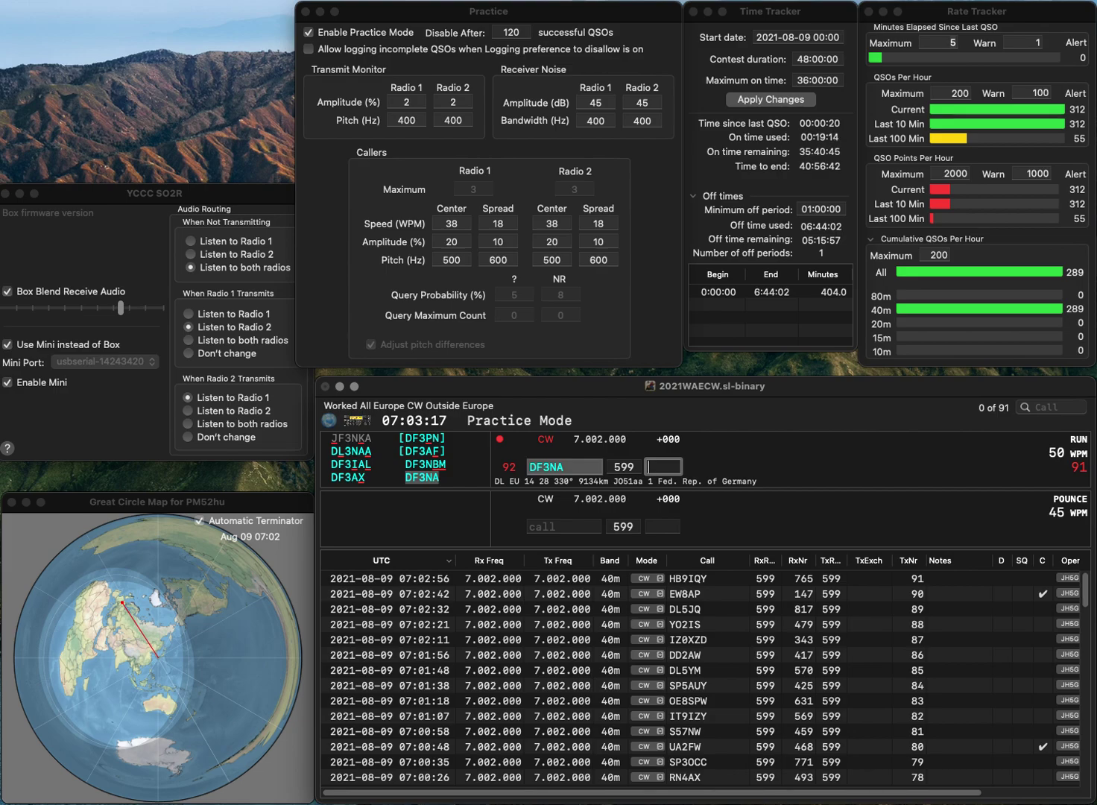
{"action": "type", "text": "343"}
{"action": "key", "text": "Return"}
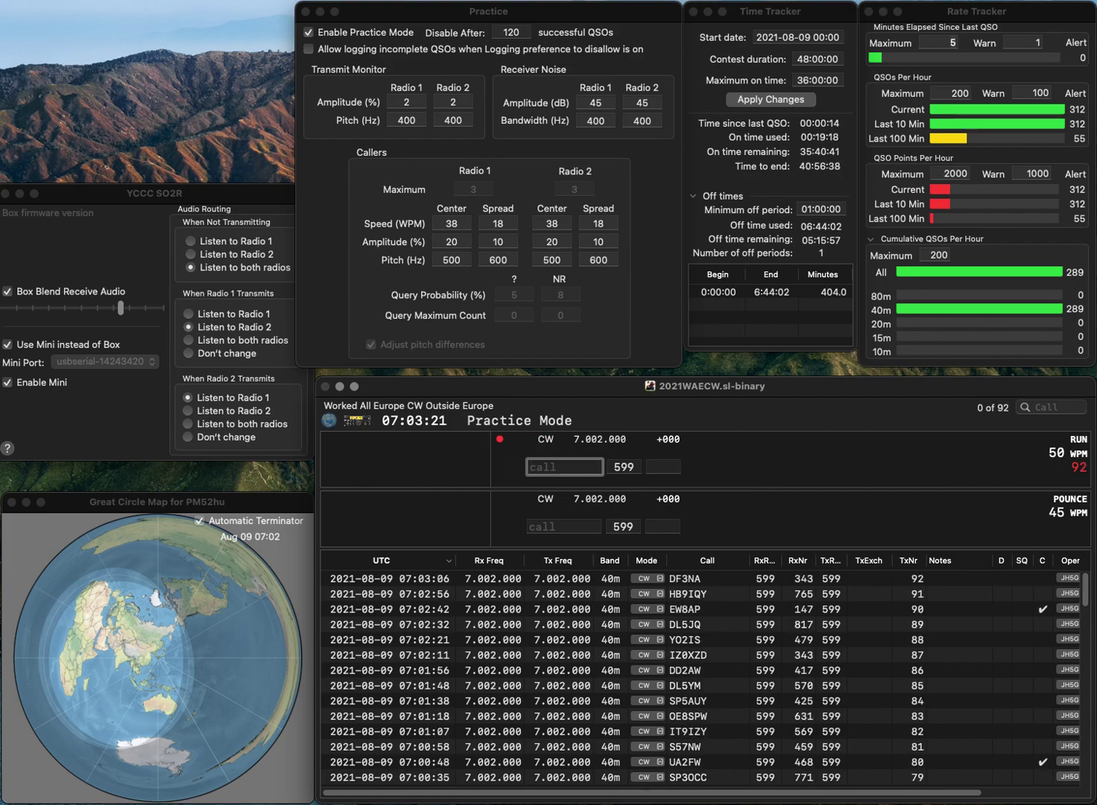
{"action": "type", "text": "M1X"}
{"action": "key", "text": "Return"}
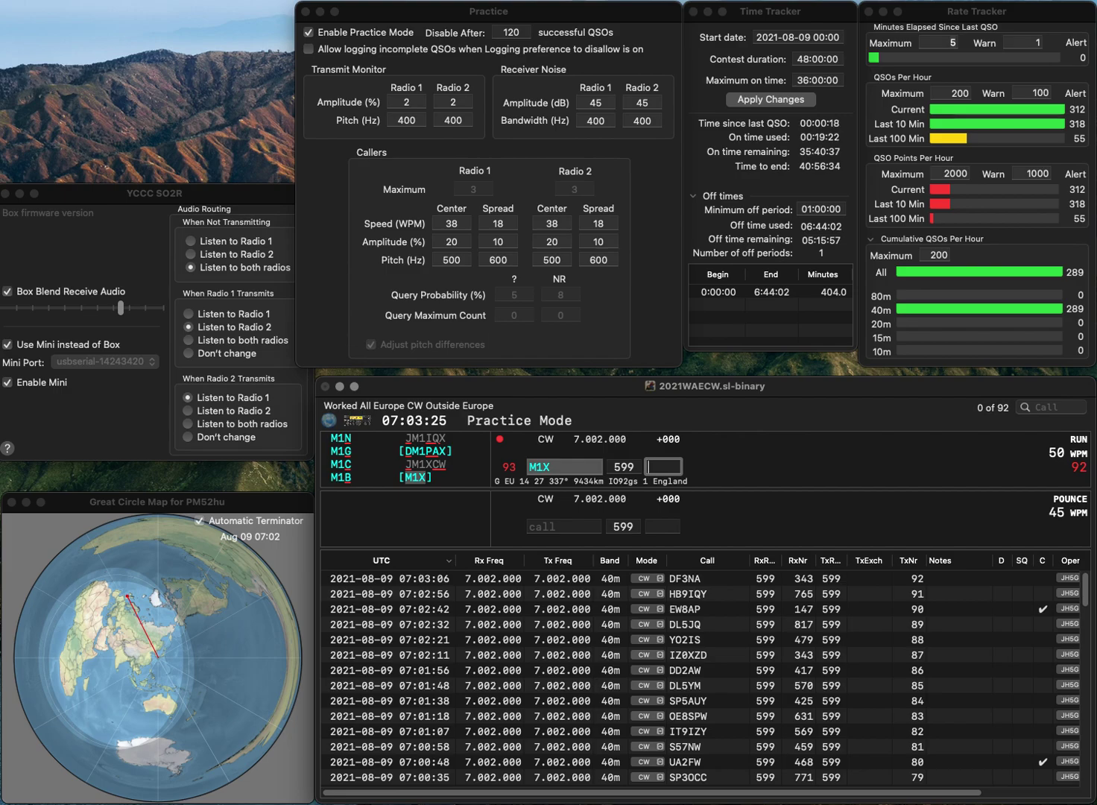
{"action": "type", "text": "329"}
{"action": "key", "text": "Return"}
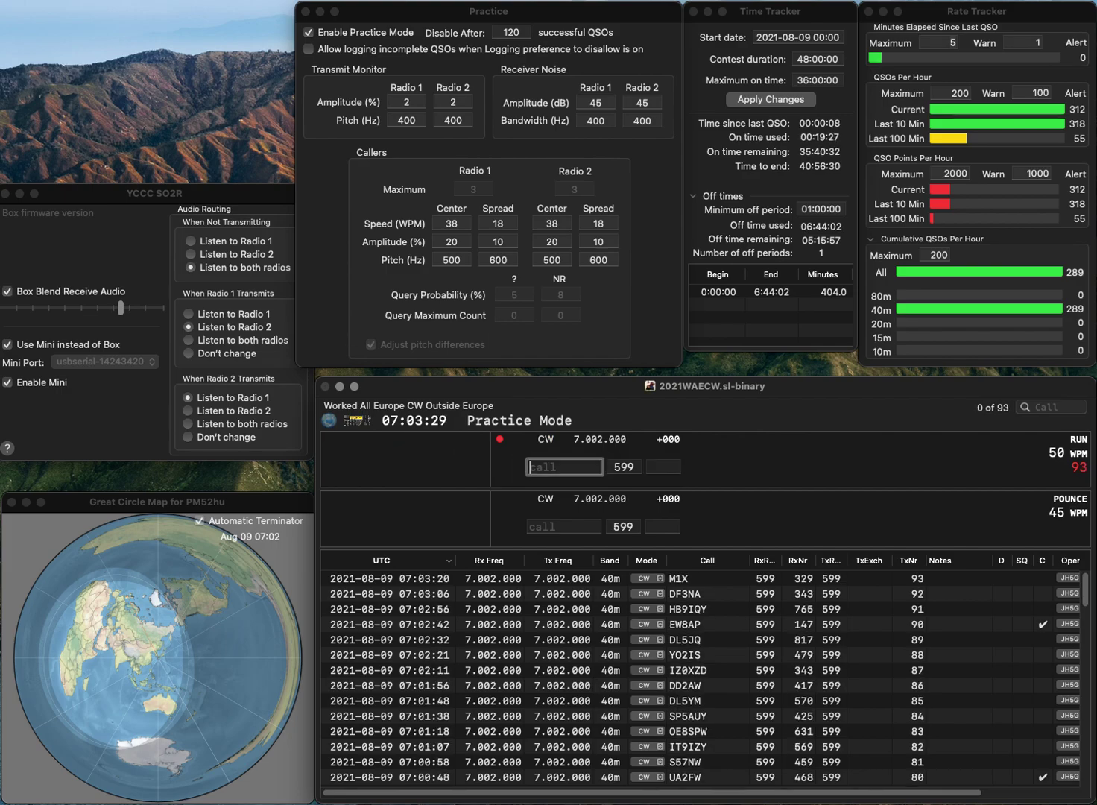
{"action": "type", "text": "SQ9"}
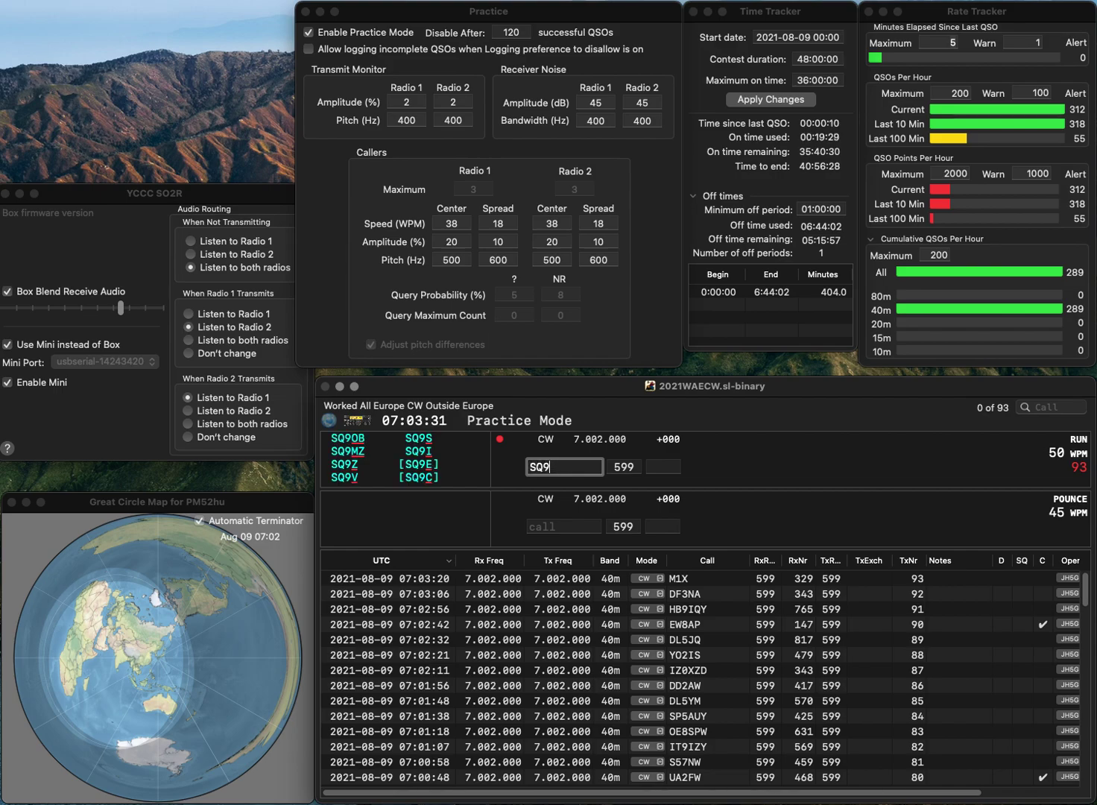
{"action": "type", "text": "GOL"}
{"action": "key", "text": "Return"}
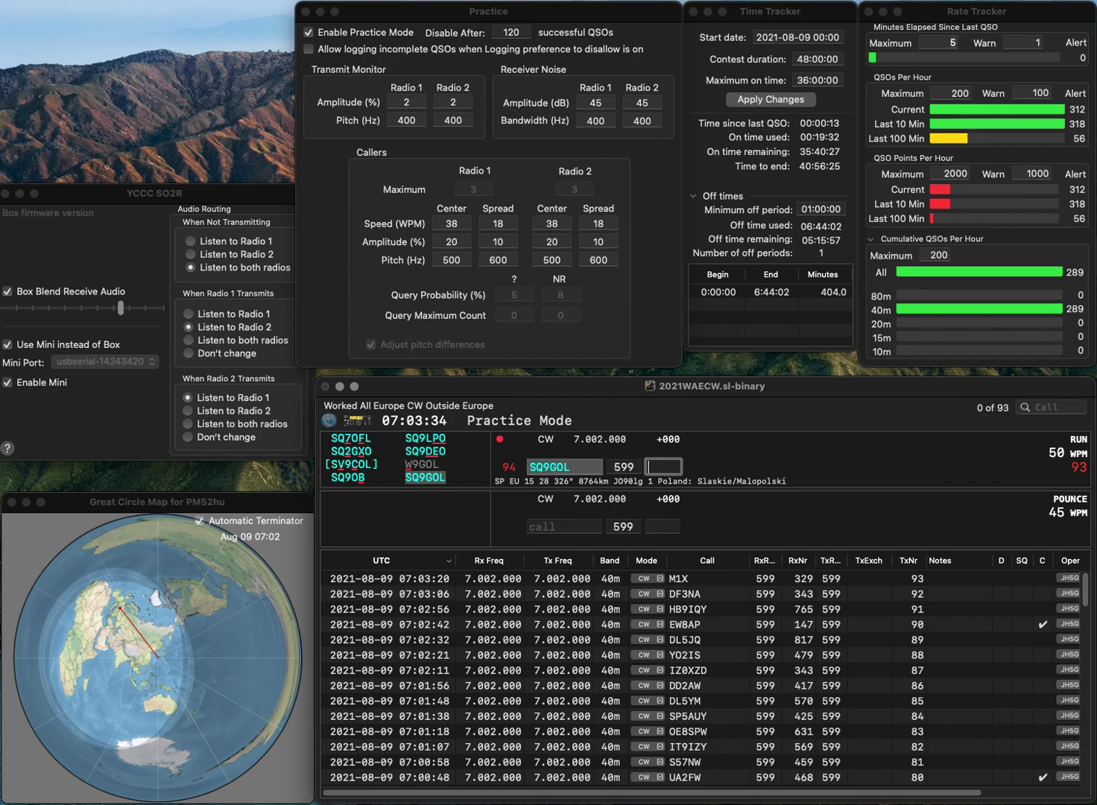
{"action": "type", "text": "609"}
{"action": "key", "text": "Return"}
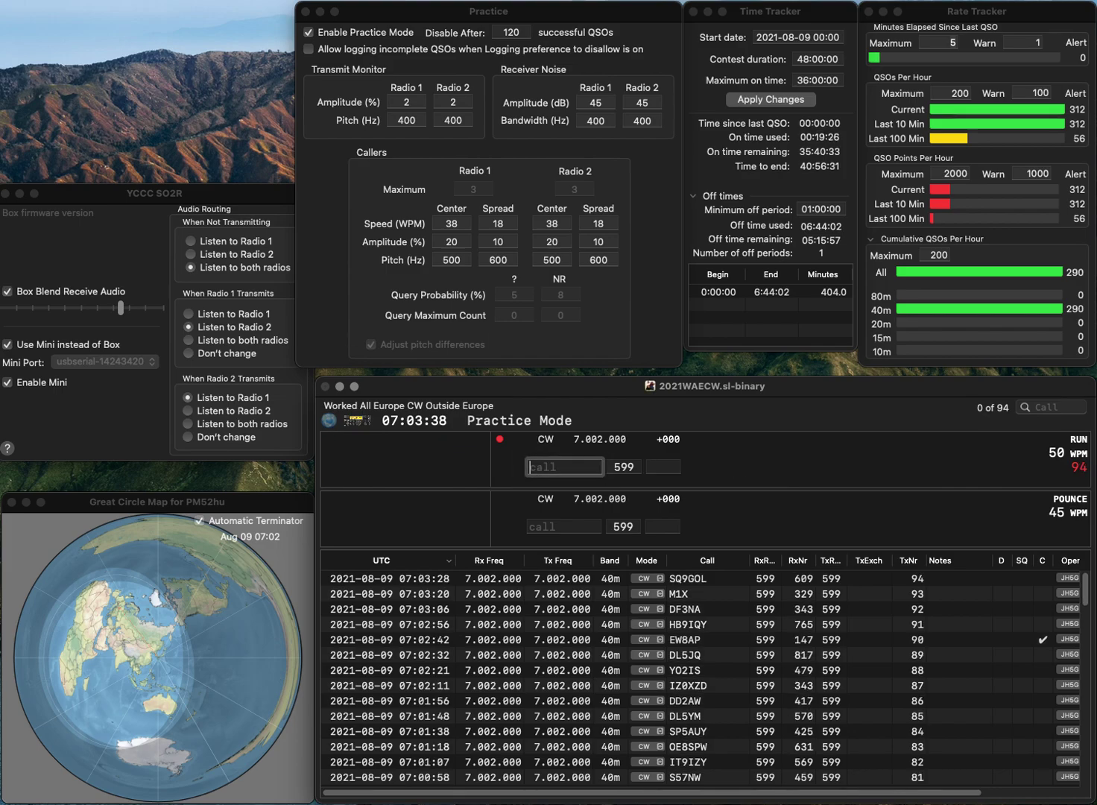
{"action": "type", "text": "RW4F"}
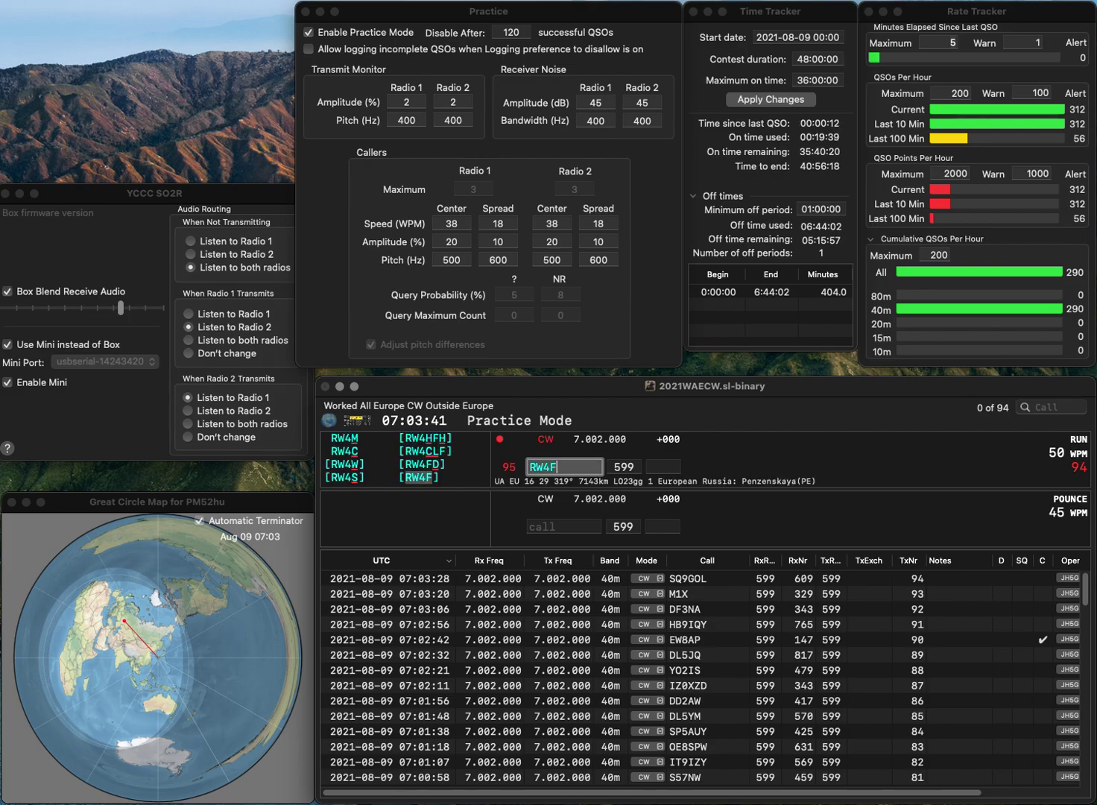
{"action": "key", "text": "Return"}
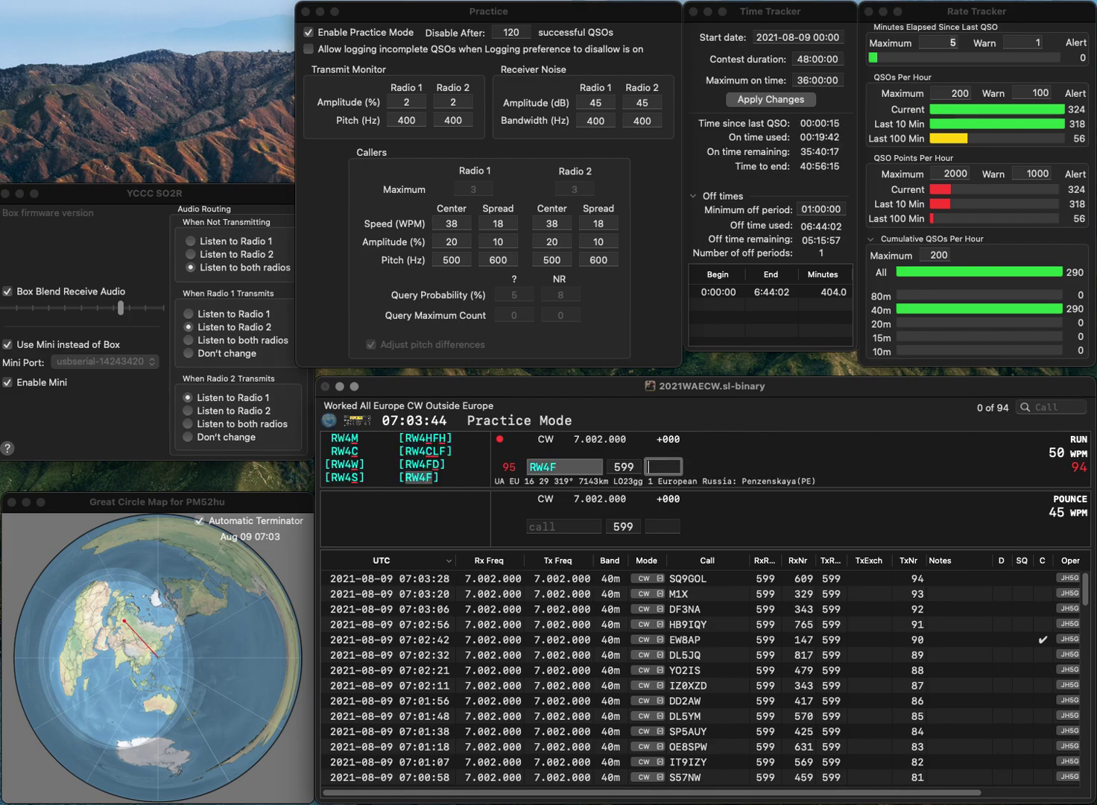
{"action": "type", "text": "51"}
{"action": "key", "text": "Return"}
{"action": "type", "text": "EA"}
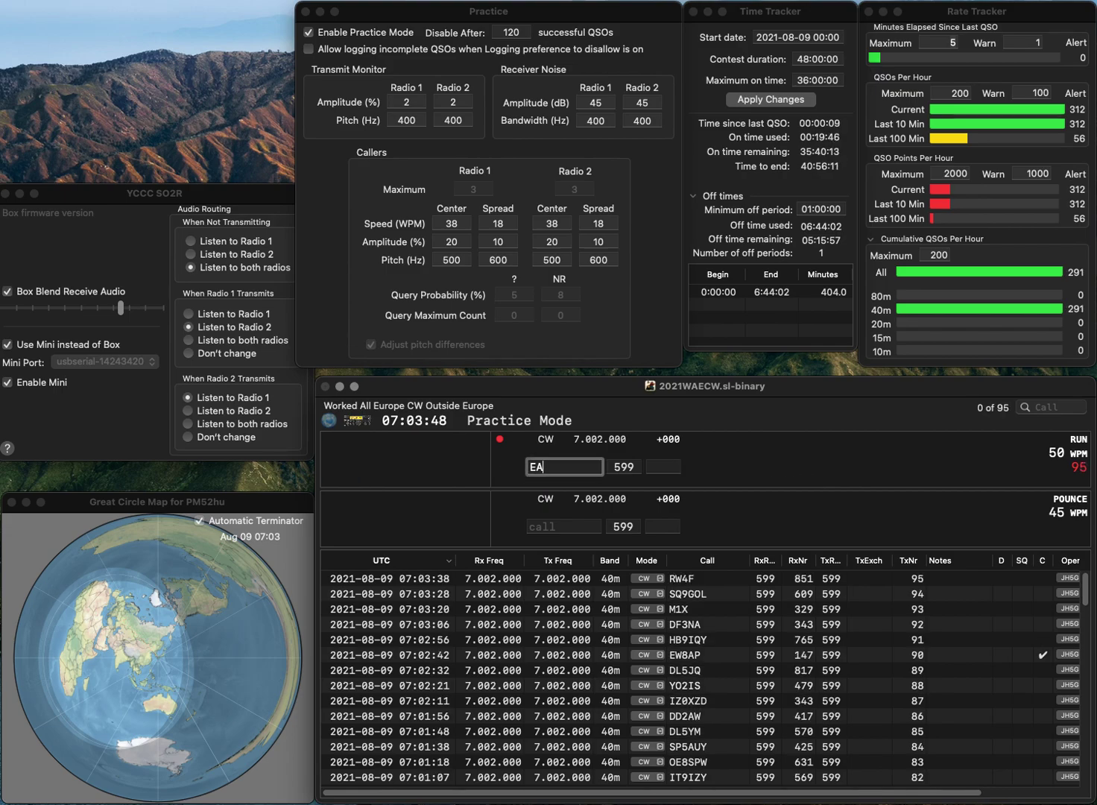
{"action": "type", "text": "7YV"}
{"action": "key", "text": "Return"}
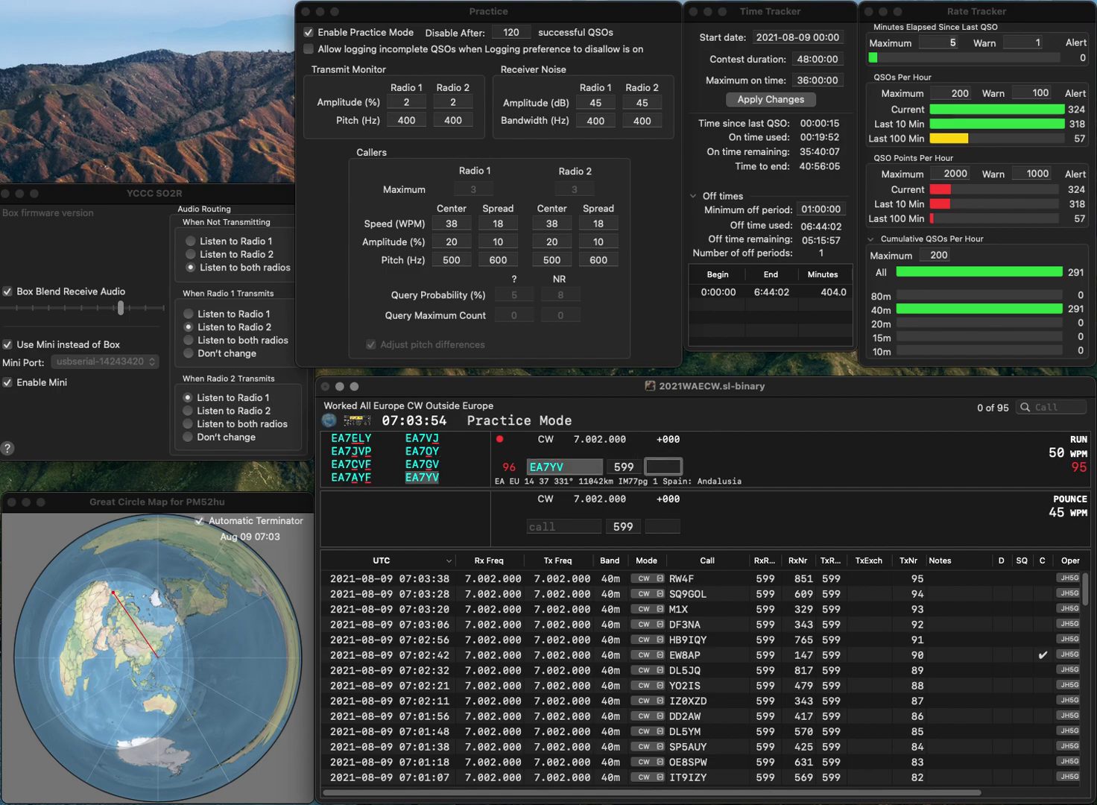
{"action": "type", "text": "267"}
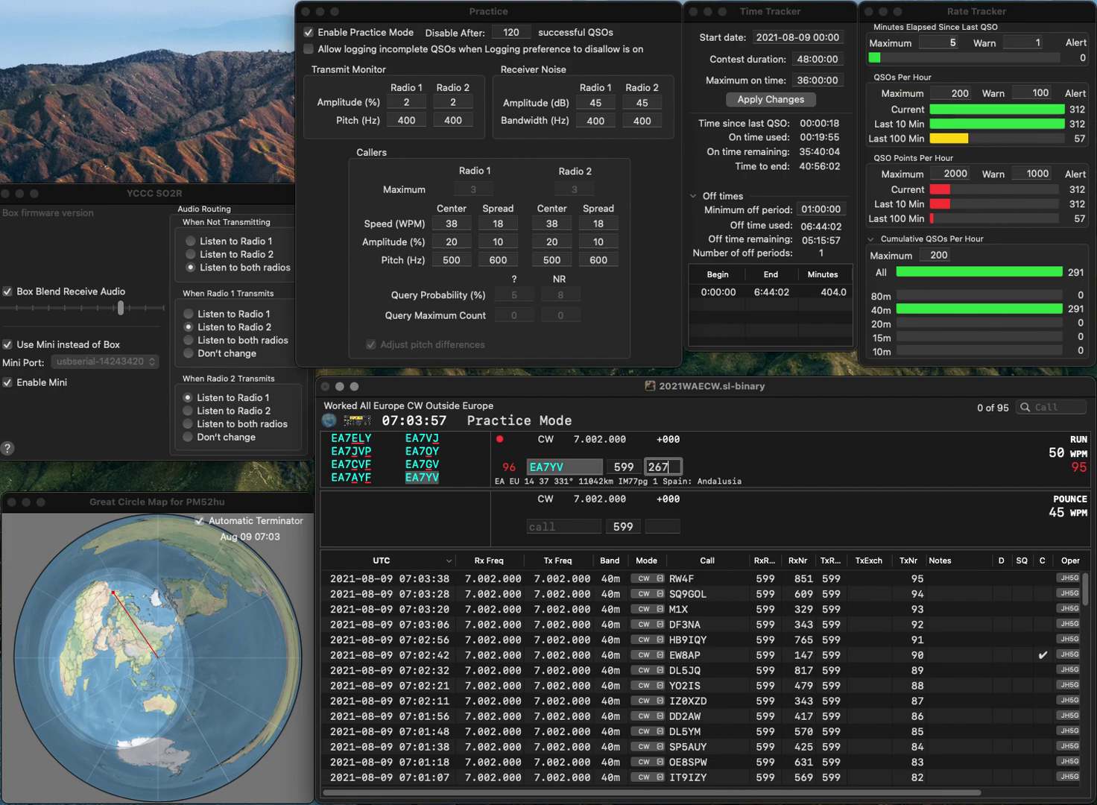
{"action": "key", "text": "Return"}
{"action": "type", "text": "PA3HGP"}
{"action": "key", "text": "Return"}
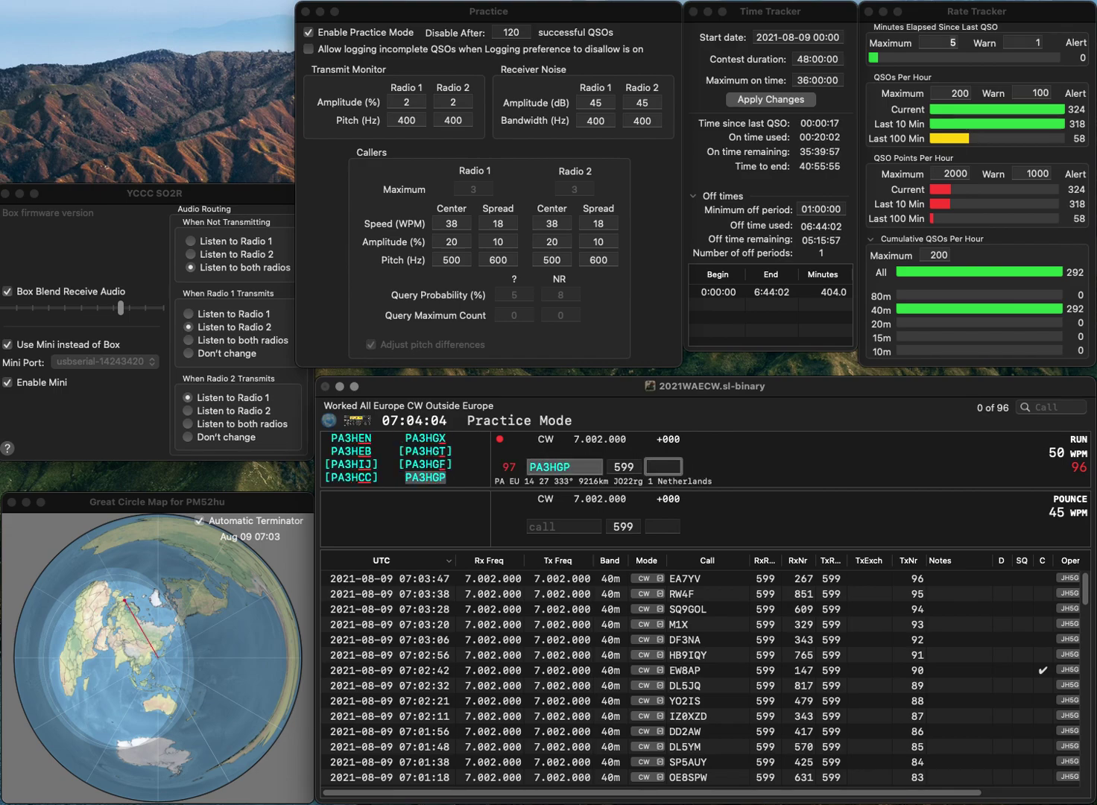
{"action": "type", "text": "128"}
{"action": "key", "text": "Return"}
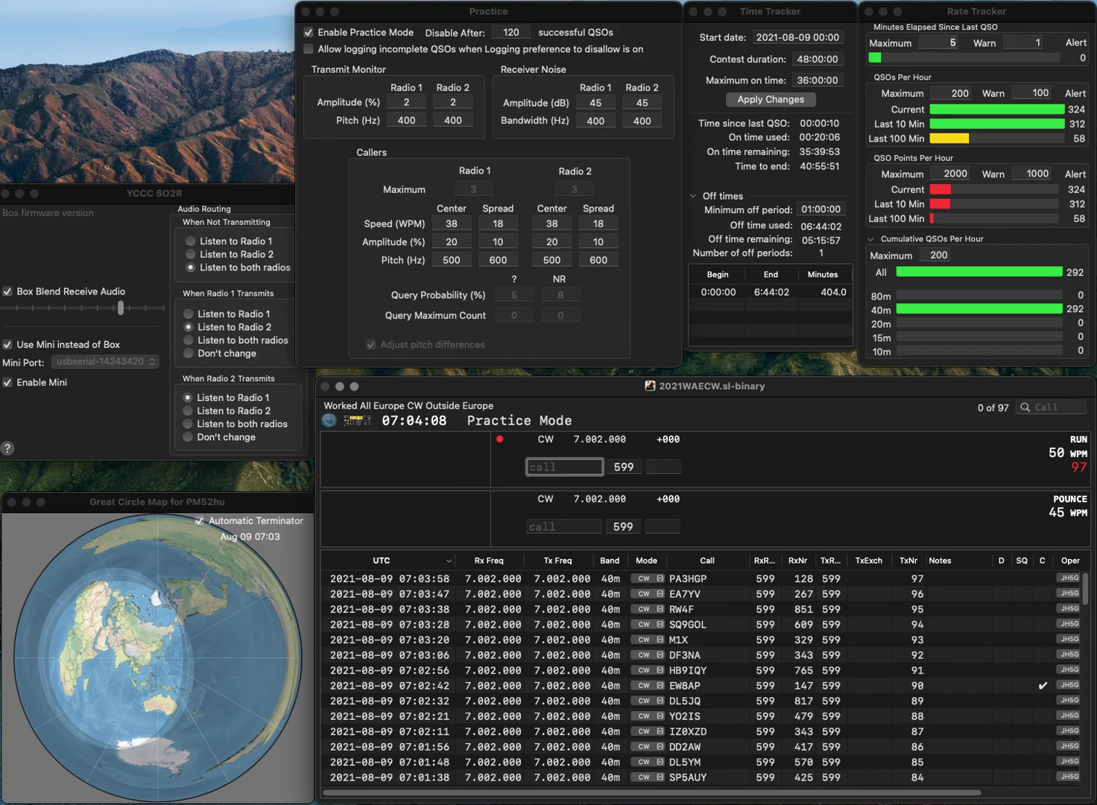
{"action": "type", "text": "PC2"}
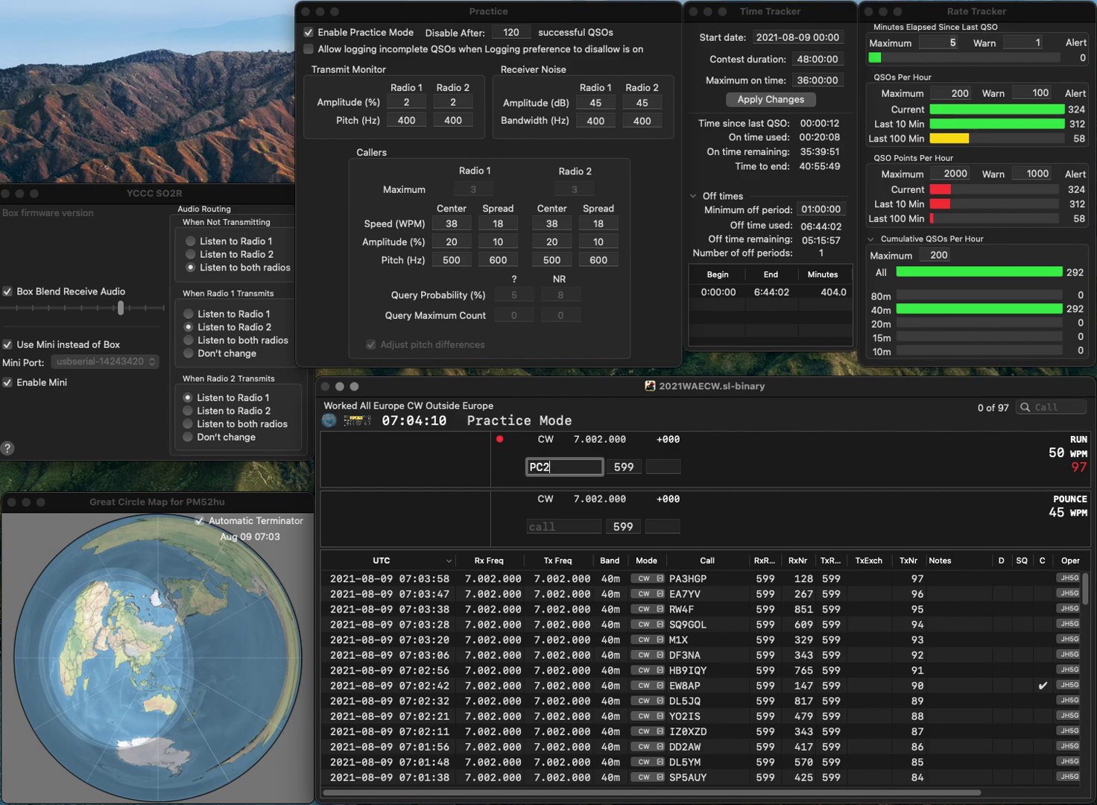
{"action": "type", "text": "L"}
{"action": "key", "text": "Return"}
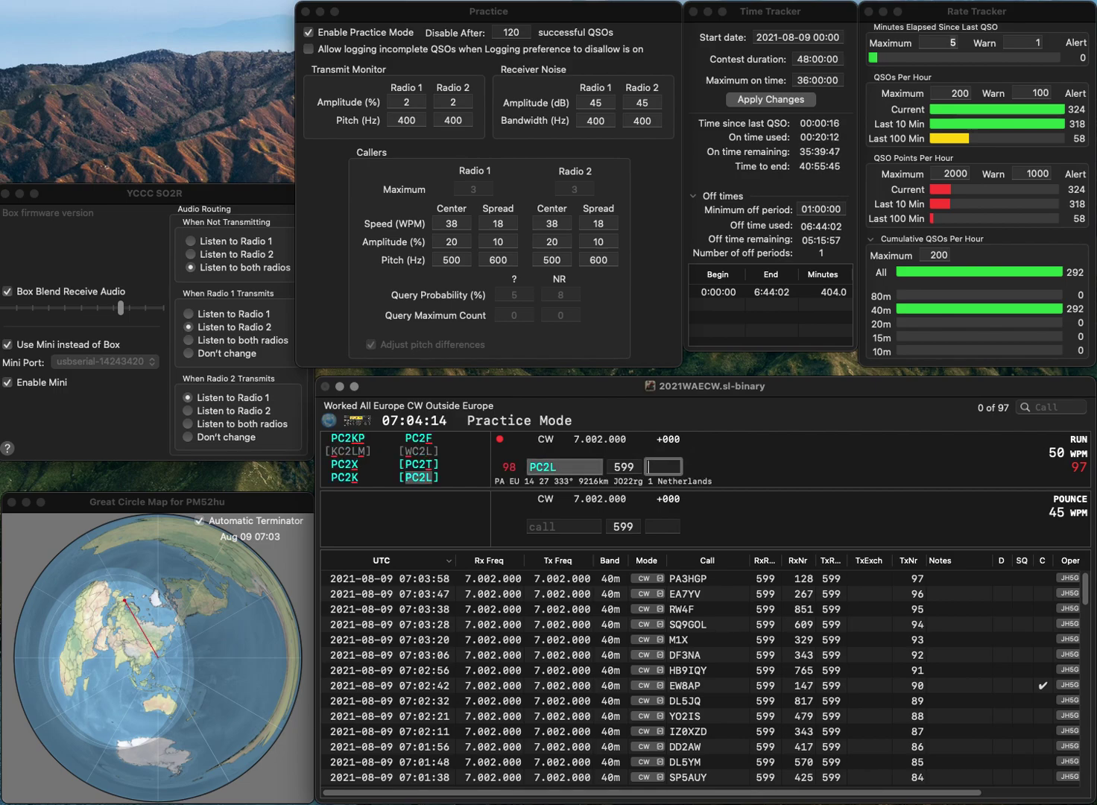
{"action": "type", "text": "806"}
{"action": "key", "text": "Return"}
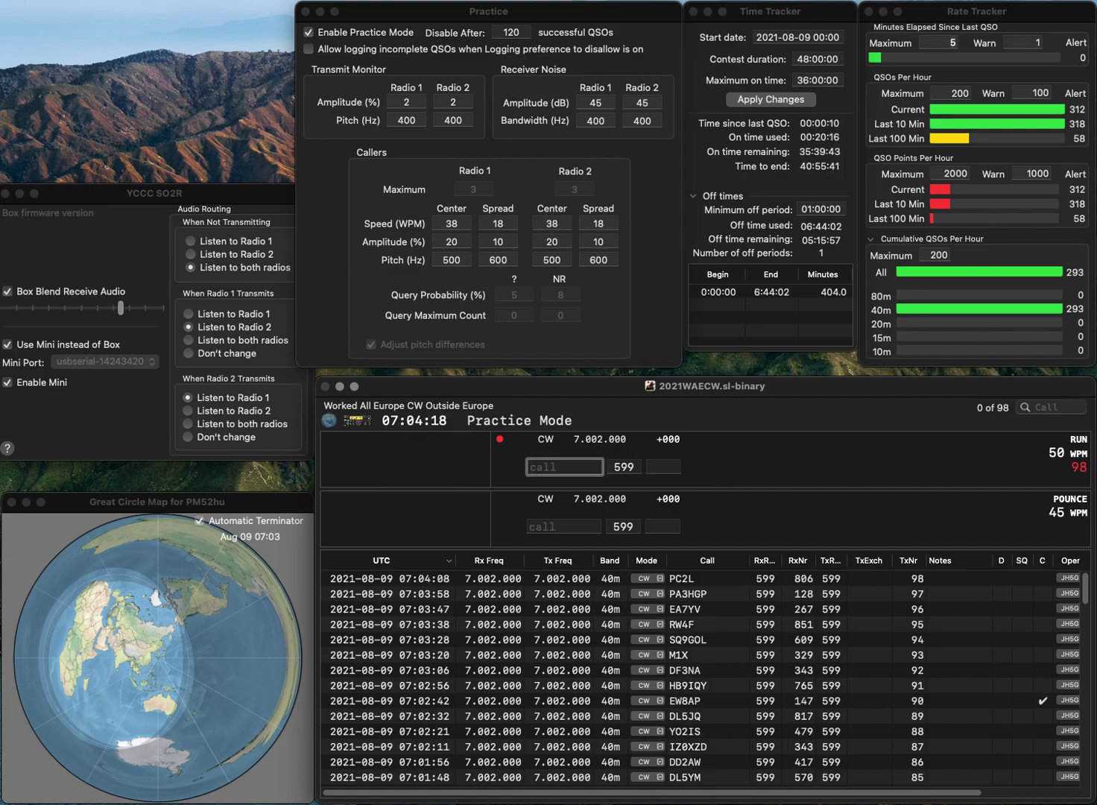
{"action": "type", "text": "R7KO"}
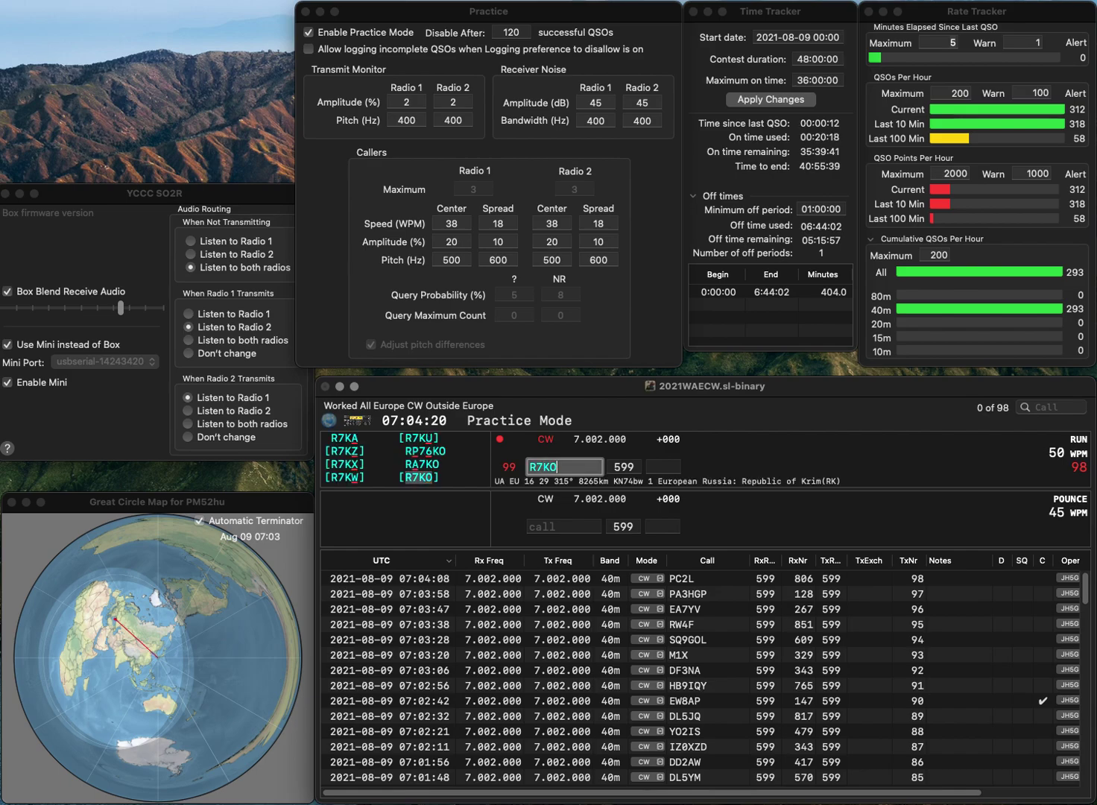
{"action": "key", "text": "Return"}
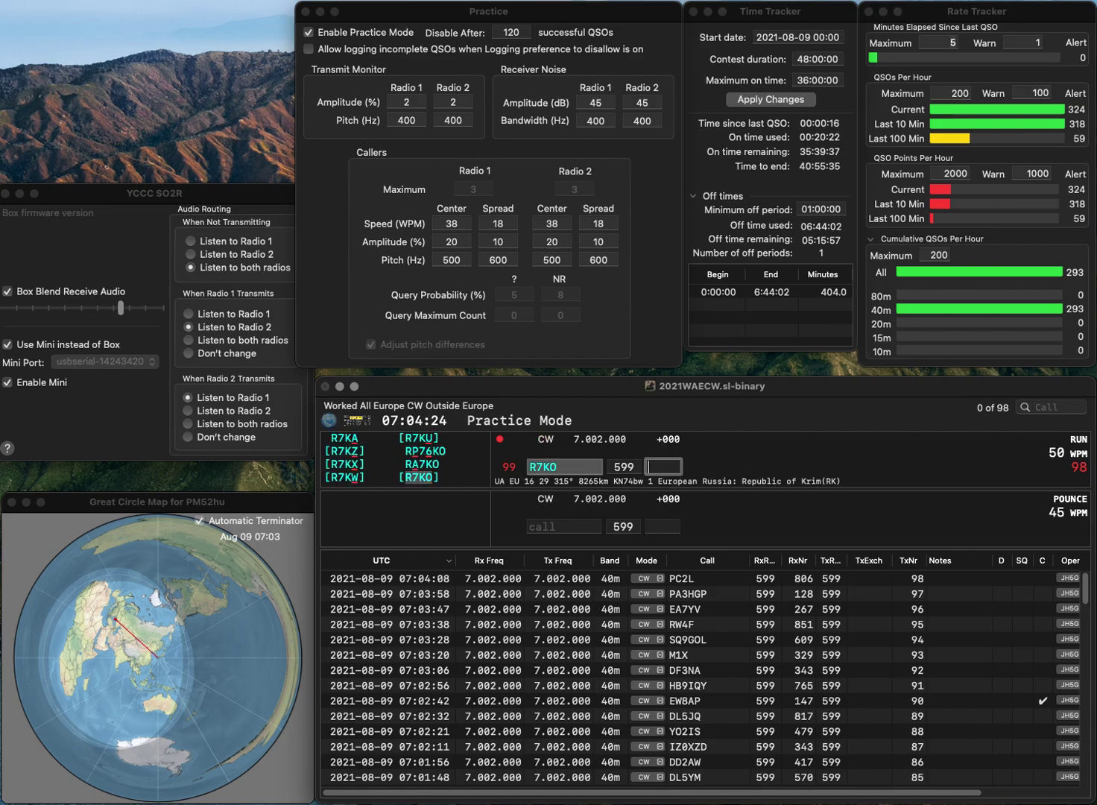
{"action": "type", "text": "931"}
{"action": "key", "text": "Return"}
{"action": "type", "text": "R"}
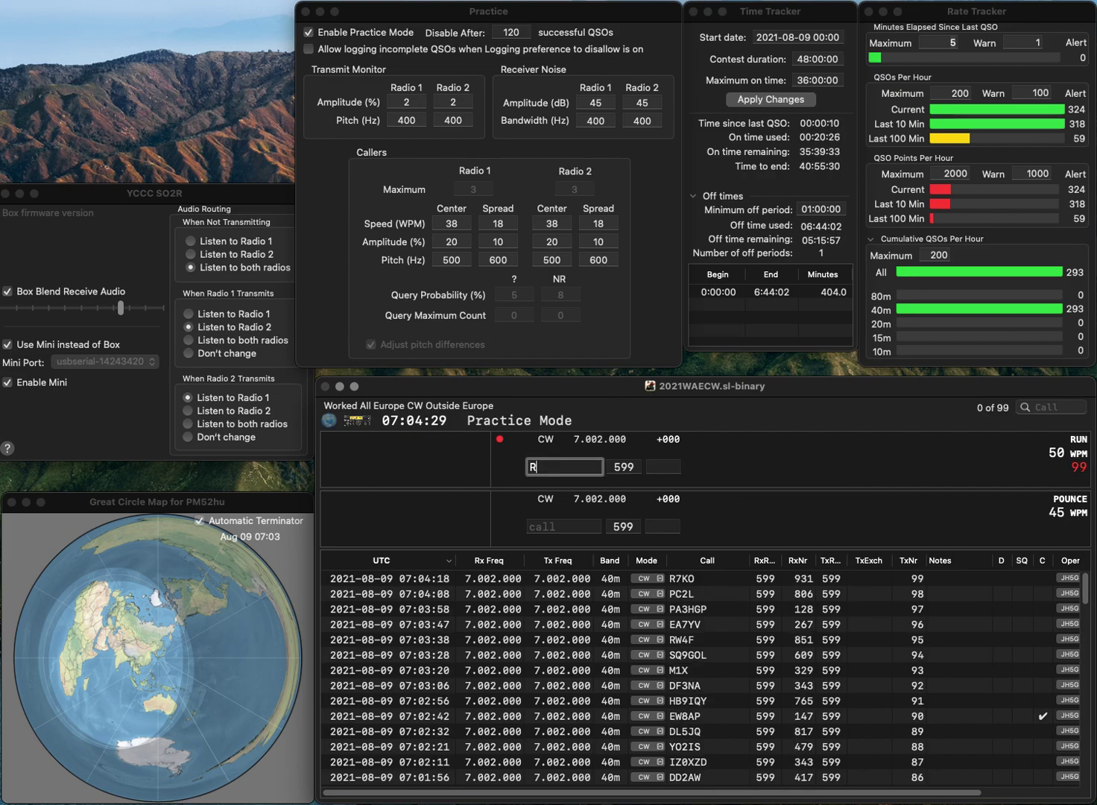
{"action": "type", "text": "N3DKE"}
{"action": "key", "text": "Return"}
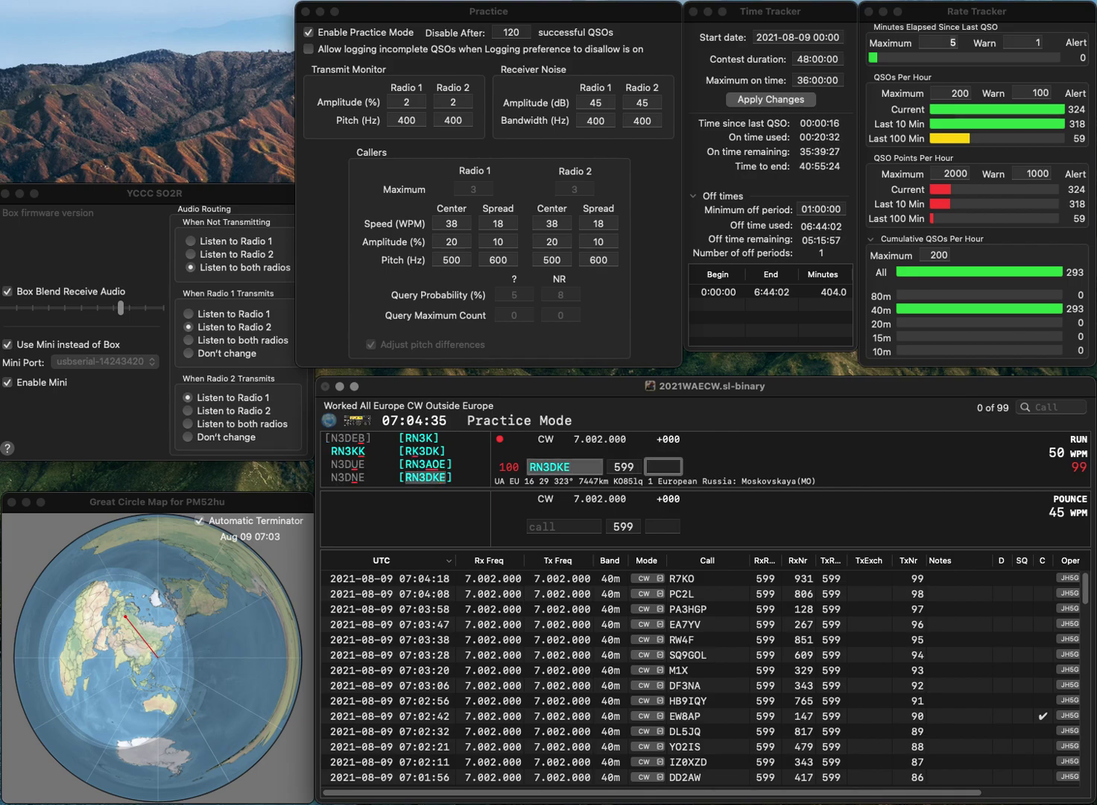
{"action": "type", "text": "925"}
{"action": "key", "text": "Return"}
{"action": "type", "text": "O"}
{"action": "type", "text": "3YPP"}
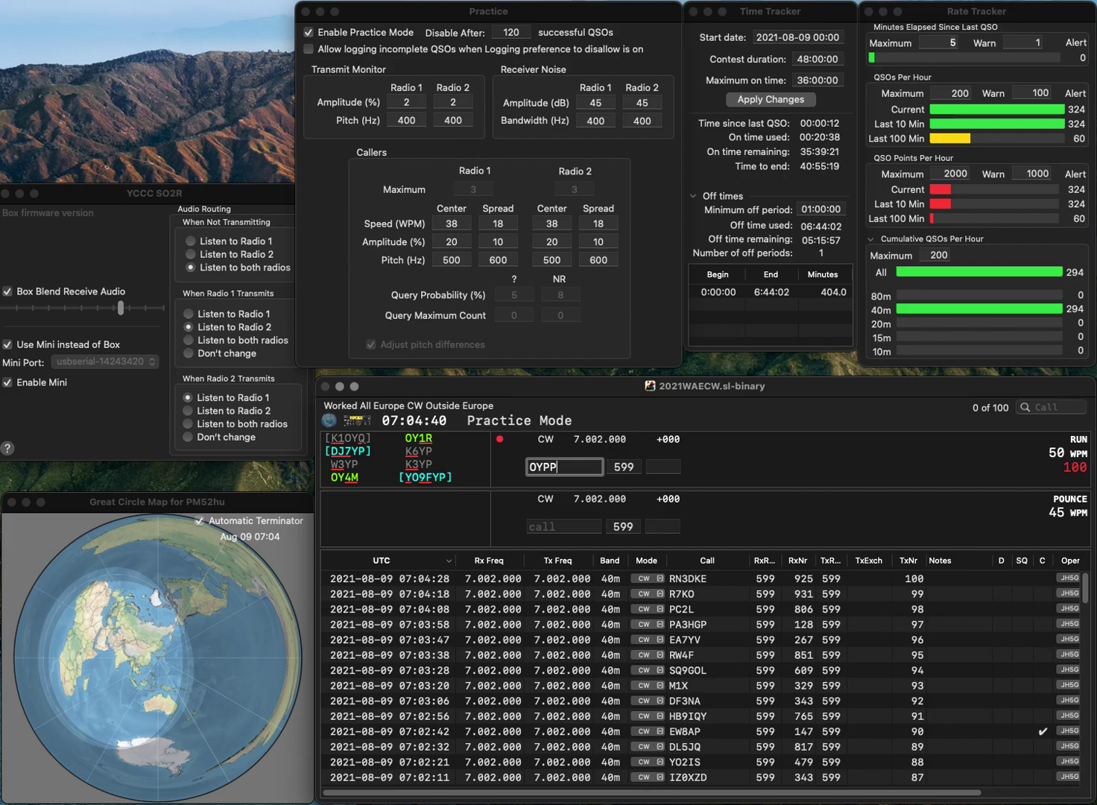
{"action": "key", "text": "space"}
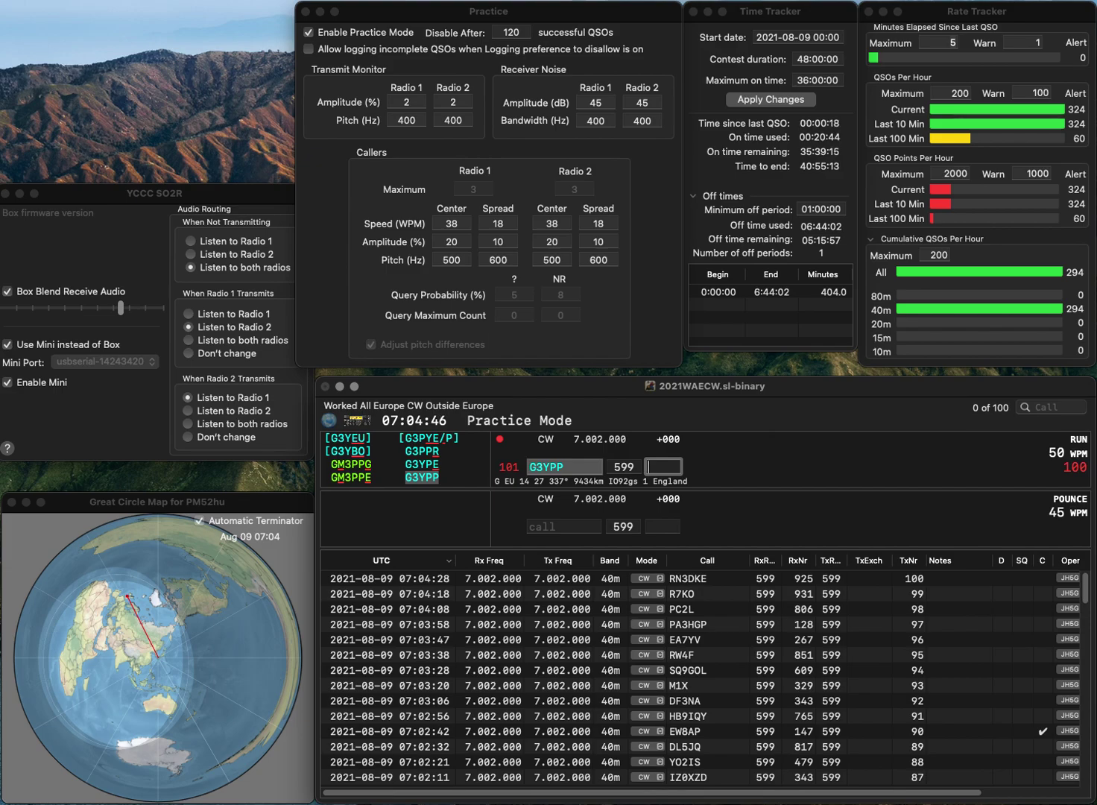
{"action": "type", "text": "625"}
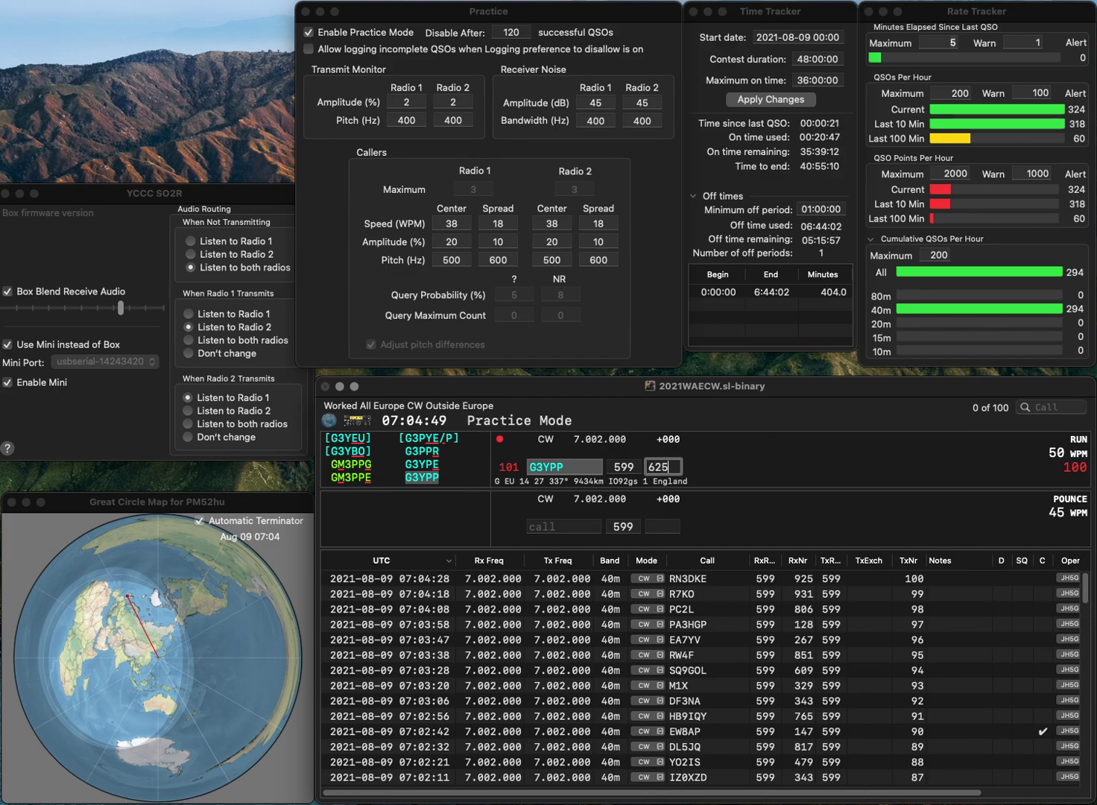
{"action": "key", "text": "Return"}
{"action": "type", "text": "F1PSX"}
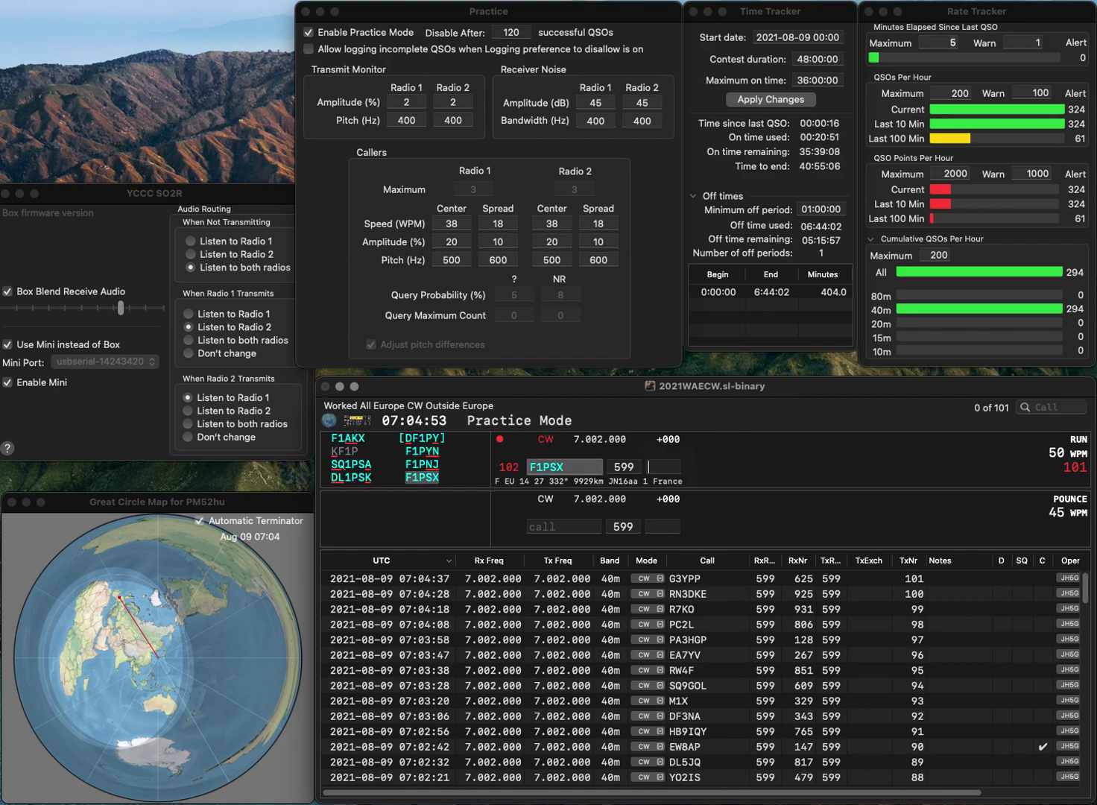
{"action": "key", "text": "space"}
{"action": "type", "text": "92"}
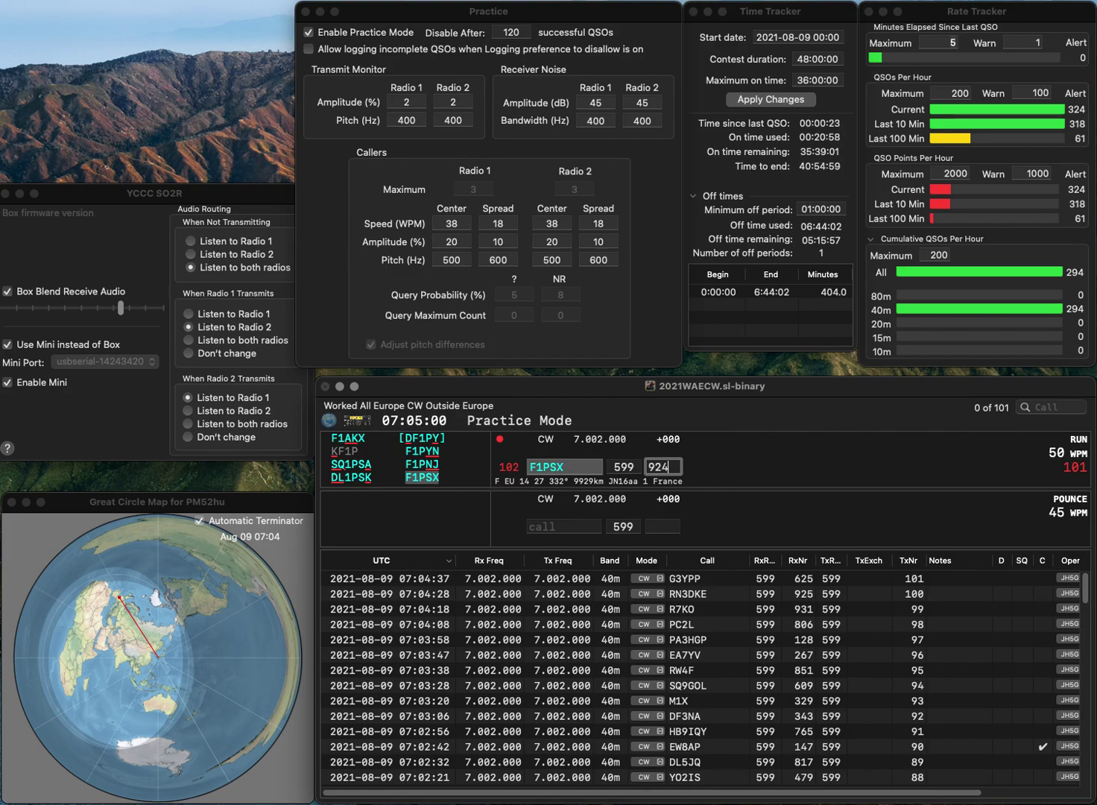
{"action": "type", "text": "4"}
{"action": "key", "text": "Return"}
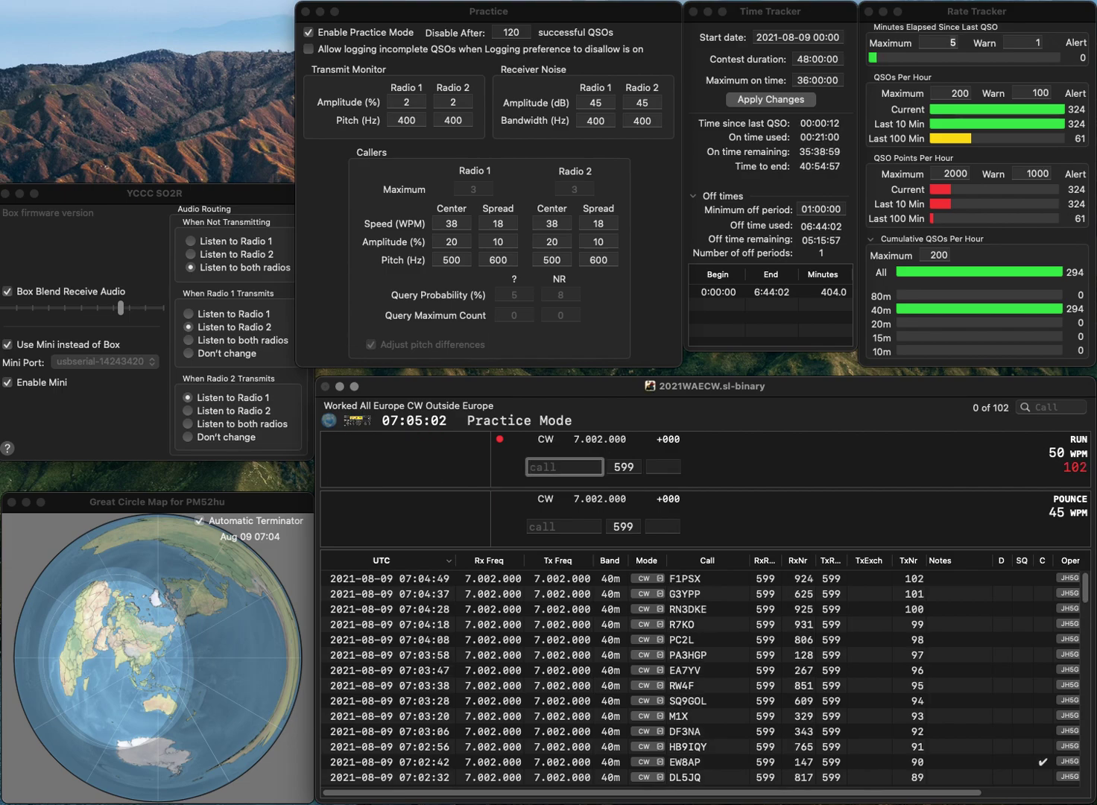
{"action": "type", "text": "0R3Z"}
{"action": "key", "text": "Return"}
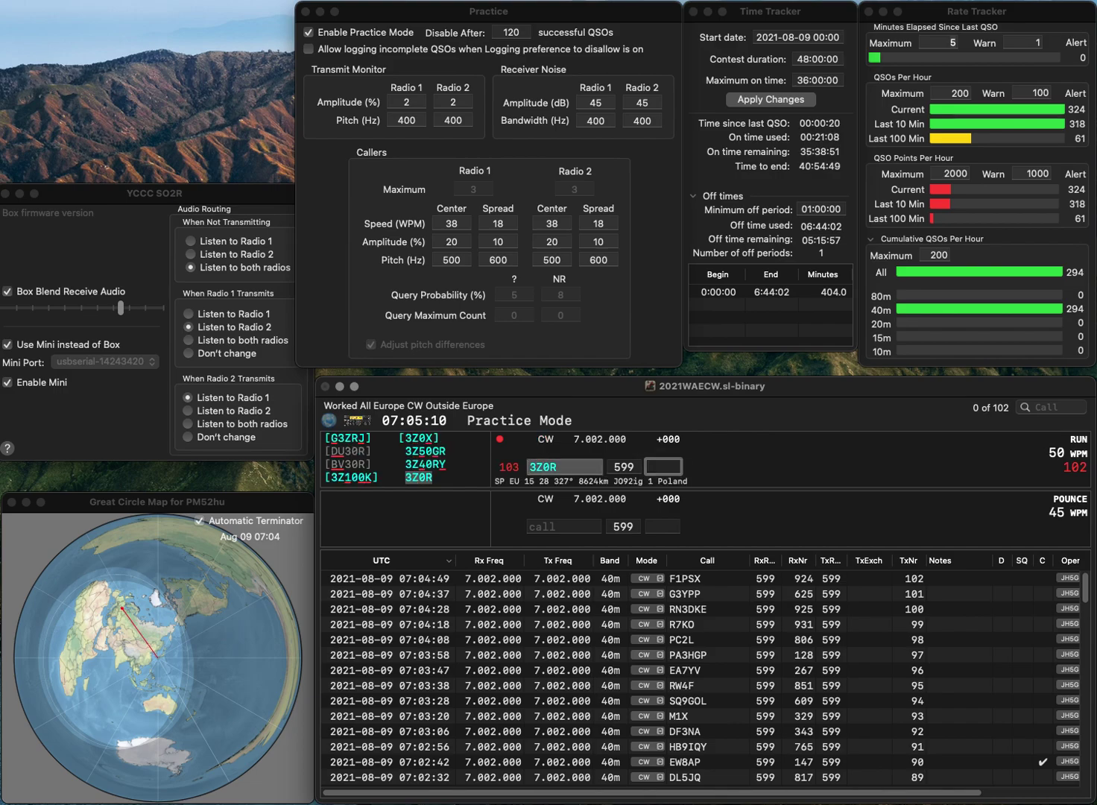
{"action": "type", "text": "1"}
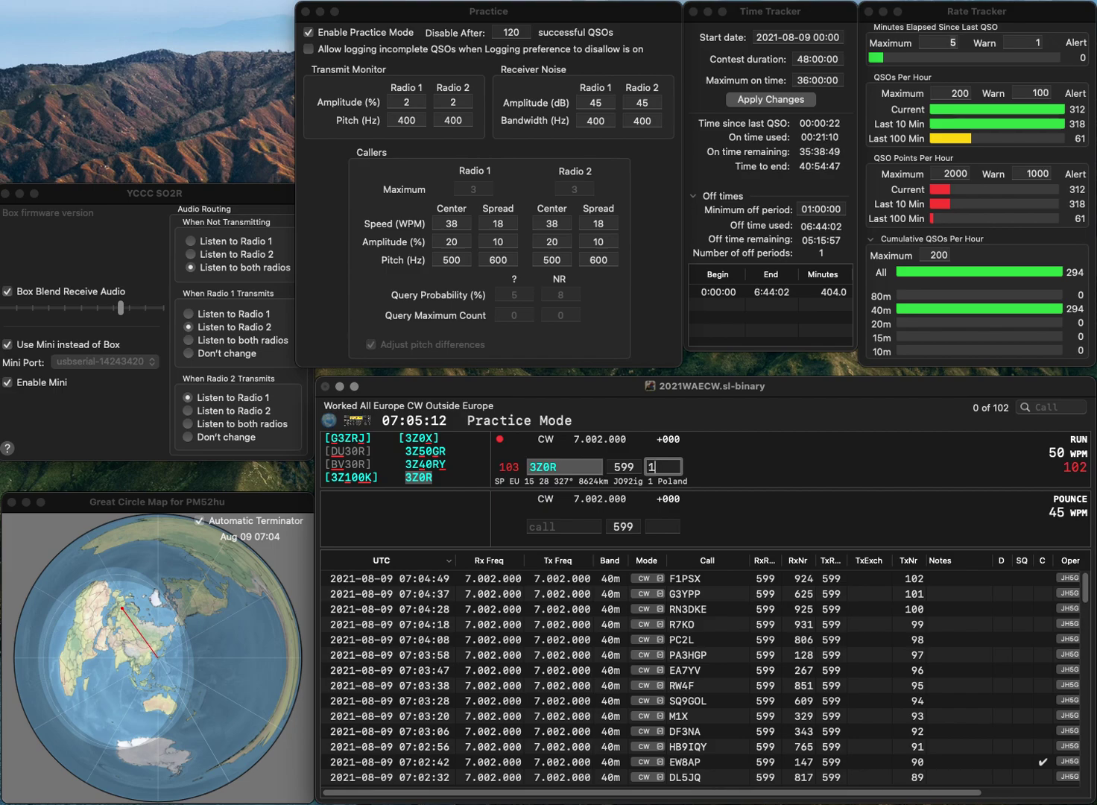
{"action": "type", "text": "26"}
{"action": "key", "text": "Return"}
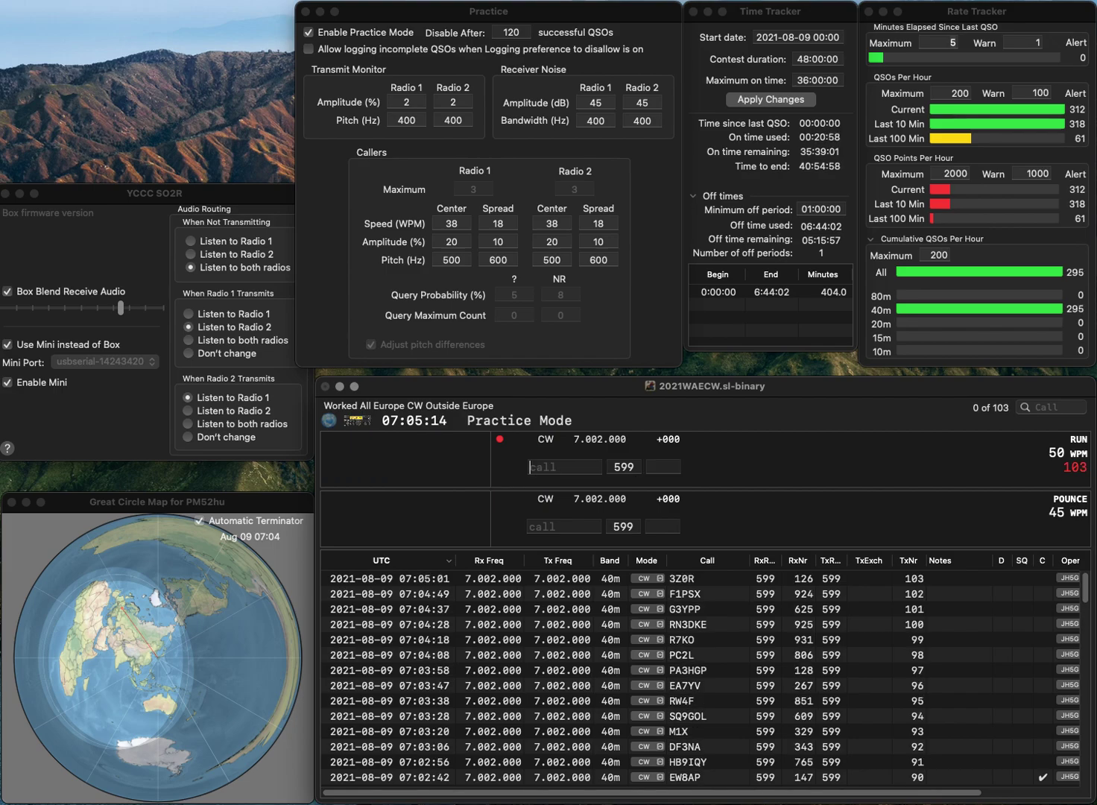
- Enter the call RY4L, correct it to LY4L, and log the contact with received number 475
{"action": "type", "text": "RYL"}
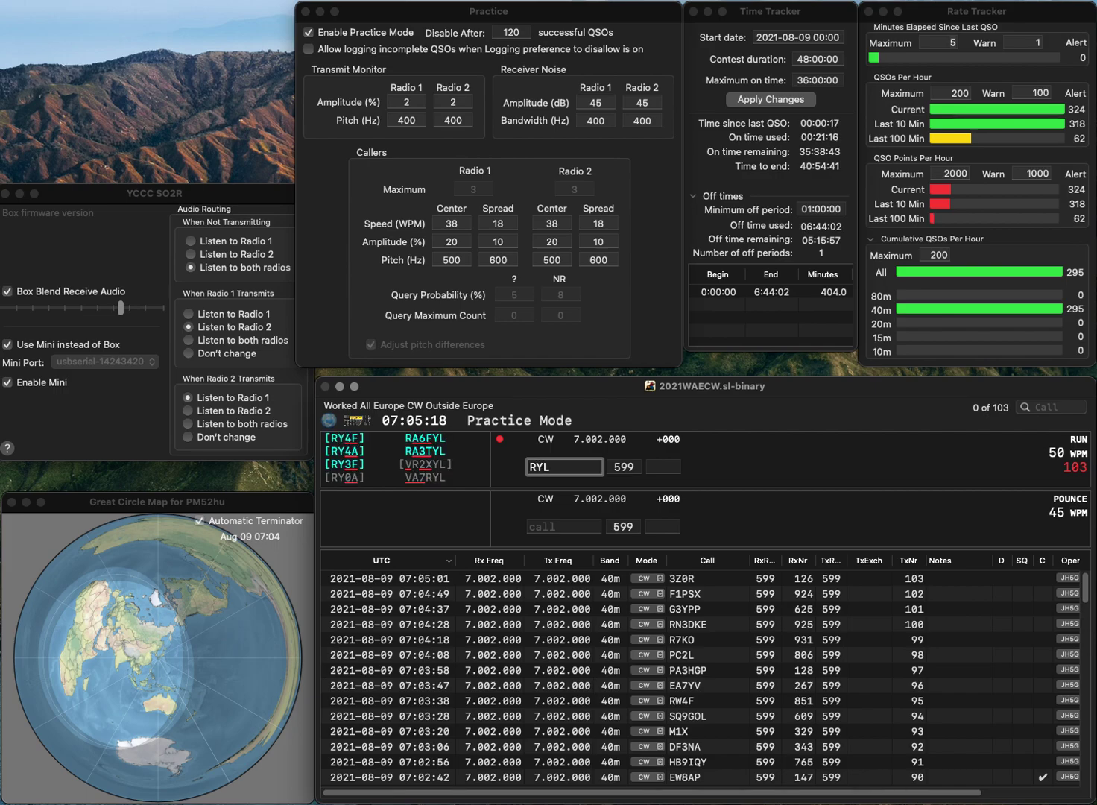
{"action": "type", "text": "4"}
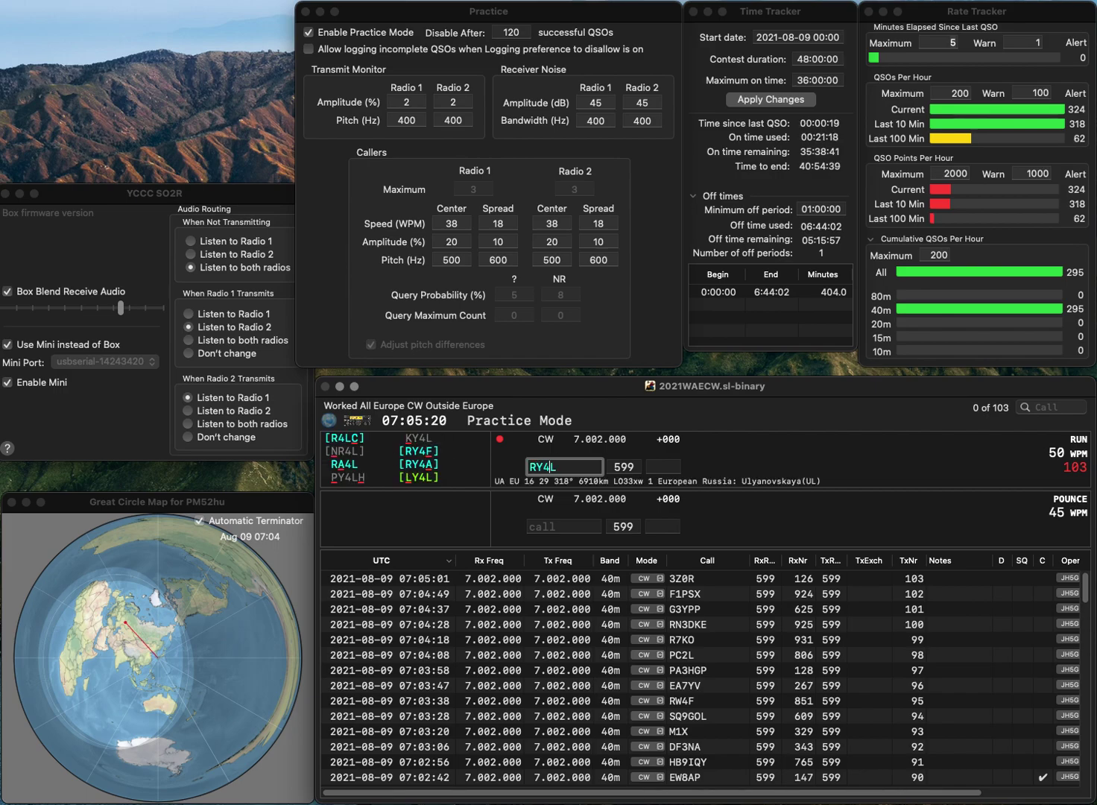
{"action": "key", "text": "Home"}
{"action": "key", "text": "Delete"}
{"action": "type", "text": "L"}
{"action": "key", "text": "Return"}
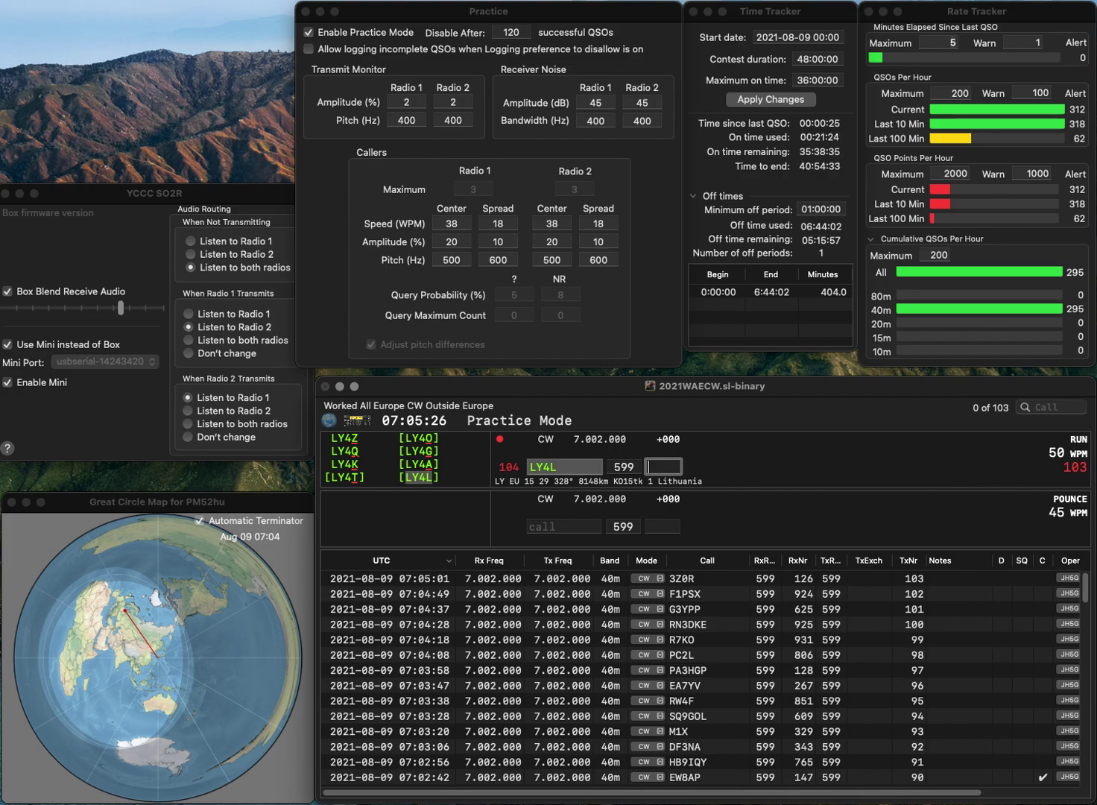
{"action": "type", "text": "475"}
{"action": "key", "text": "Return"}
- Log a run contact with SG4F, entering 574 as the received number
{"action": "type", "text": "SG4F"}
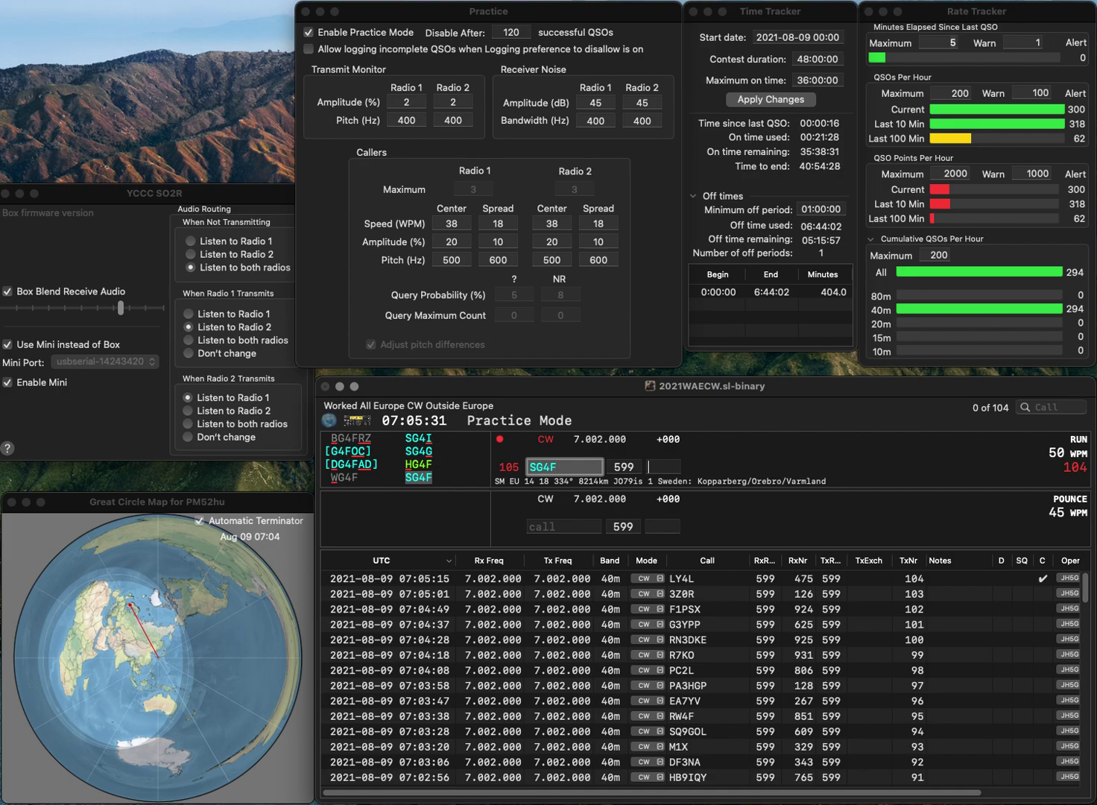
{"action": "key", "text": "space"}
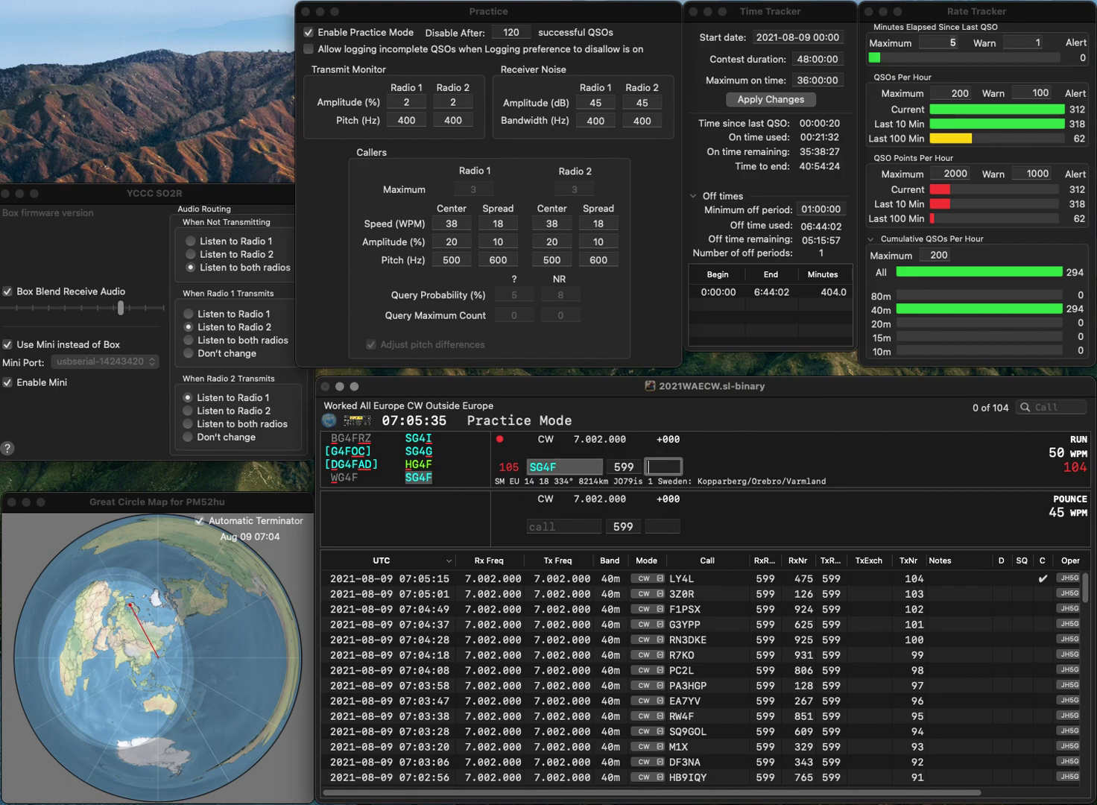
{"action": "type", "text": "574"}
{"action": "key", "text": "Return"}
{"action": "type", "text": "IW2JRV"}
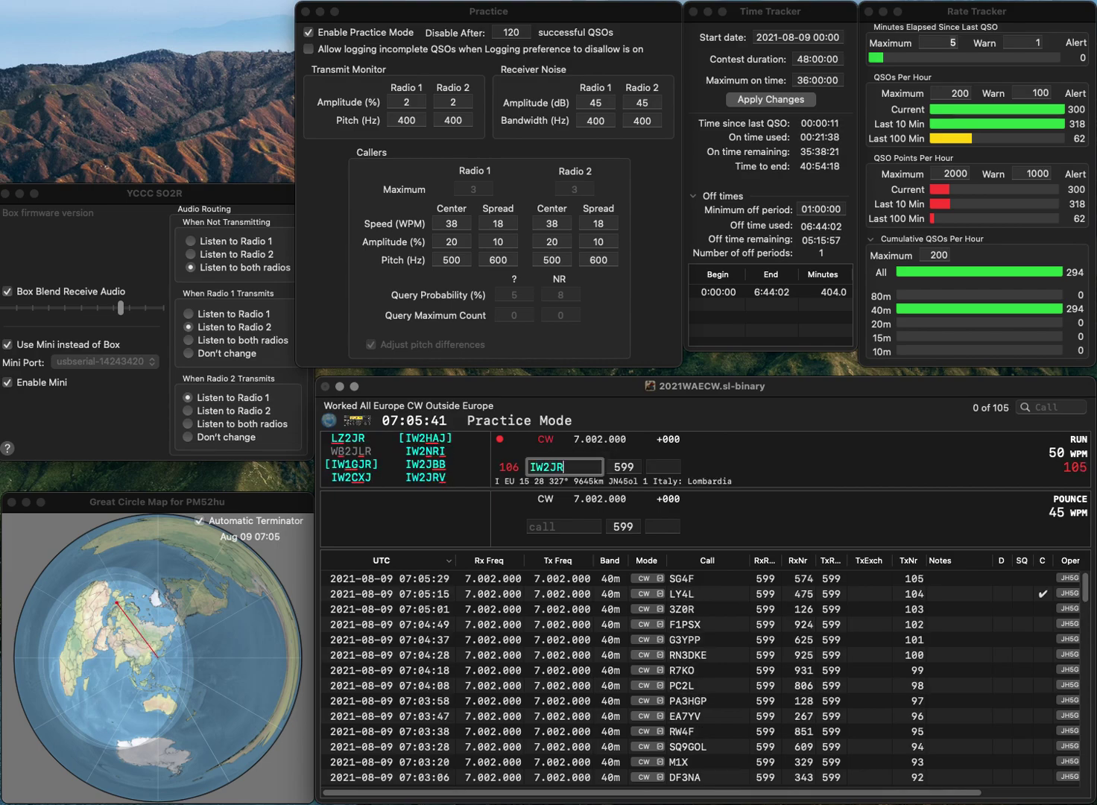
{"action": "key", "text": "Return"}
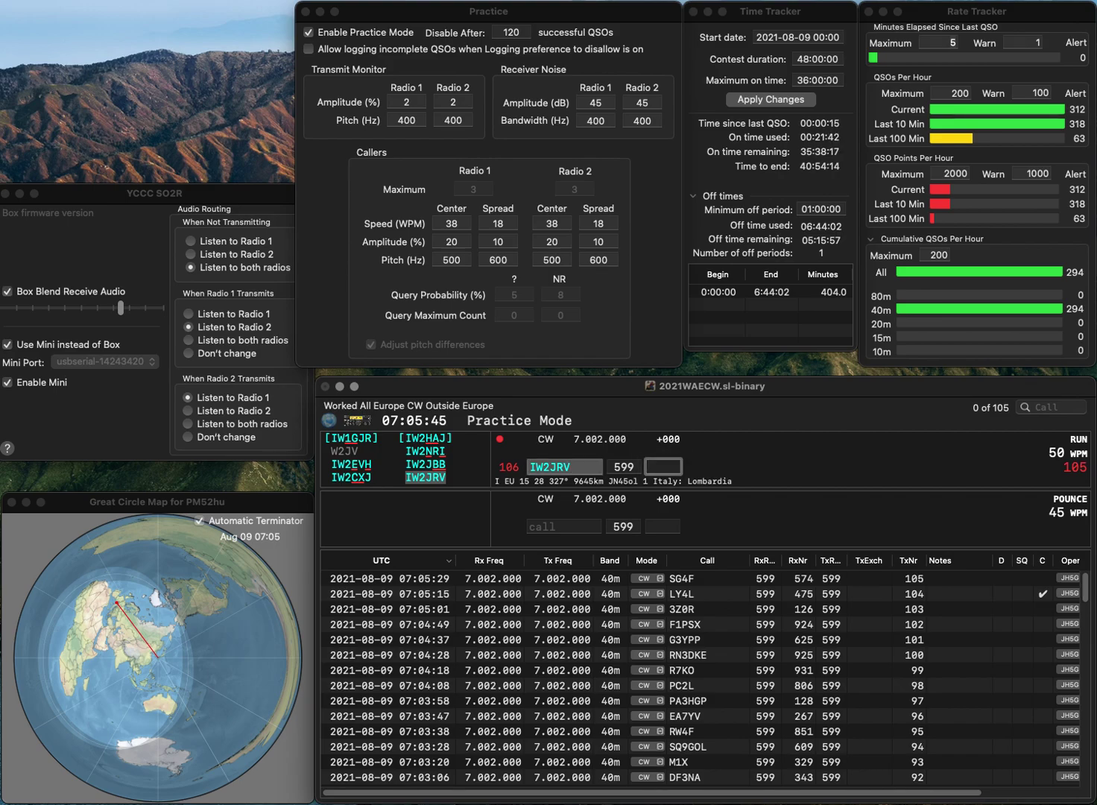
{"action": "type", "text": "79"}
{"action": "key", "text": "Return"}
{"action": "type", "text": "PA2BV"}
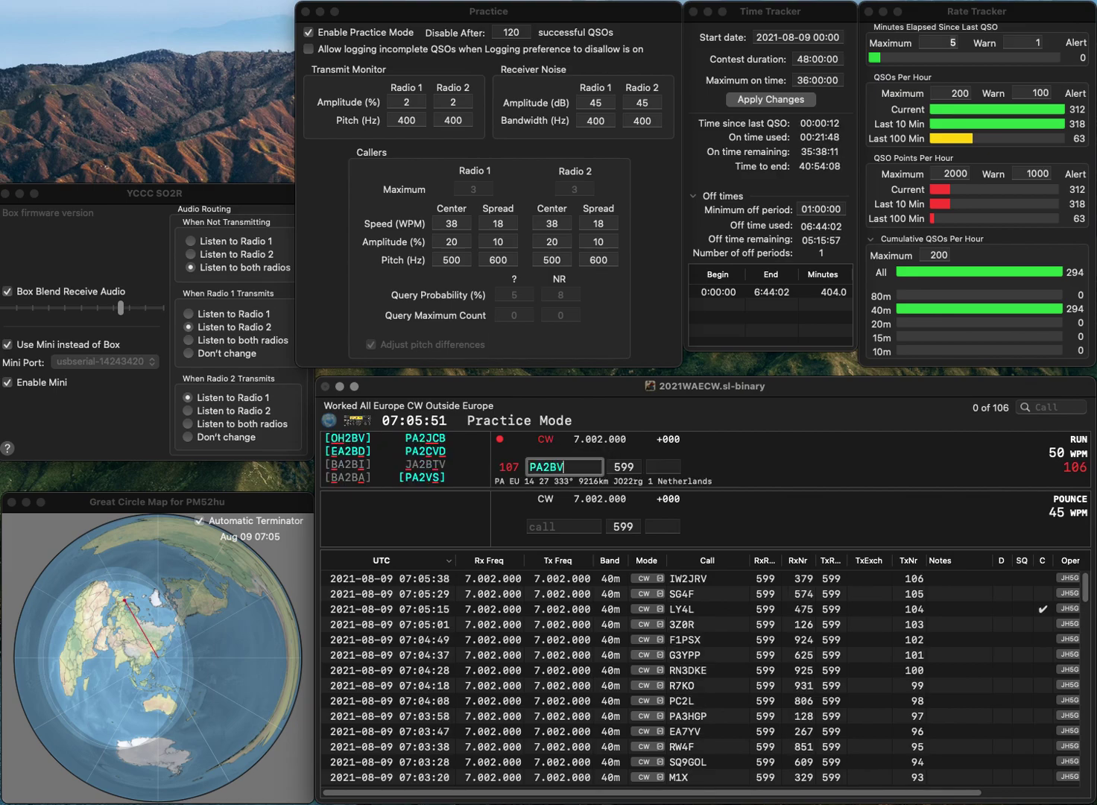
{"action": "key", "text": "BackSpace"}
{"action": "type", "text": "FJHH"}
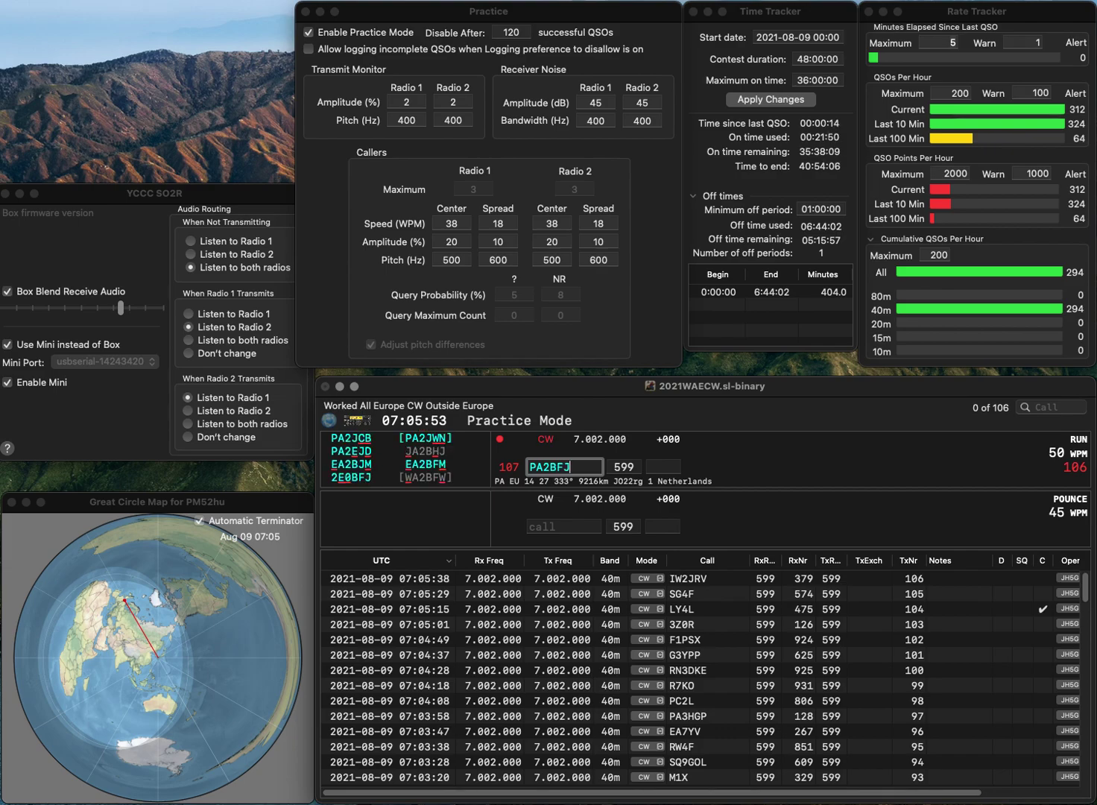
{"action": "key", "text": "BackSpace"}
{"action": "key", "text": "BackSpace"}
{"action": "key", "text": "BackSpace"}
{"action": "type", "text": "H"}
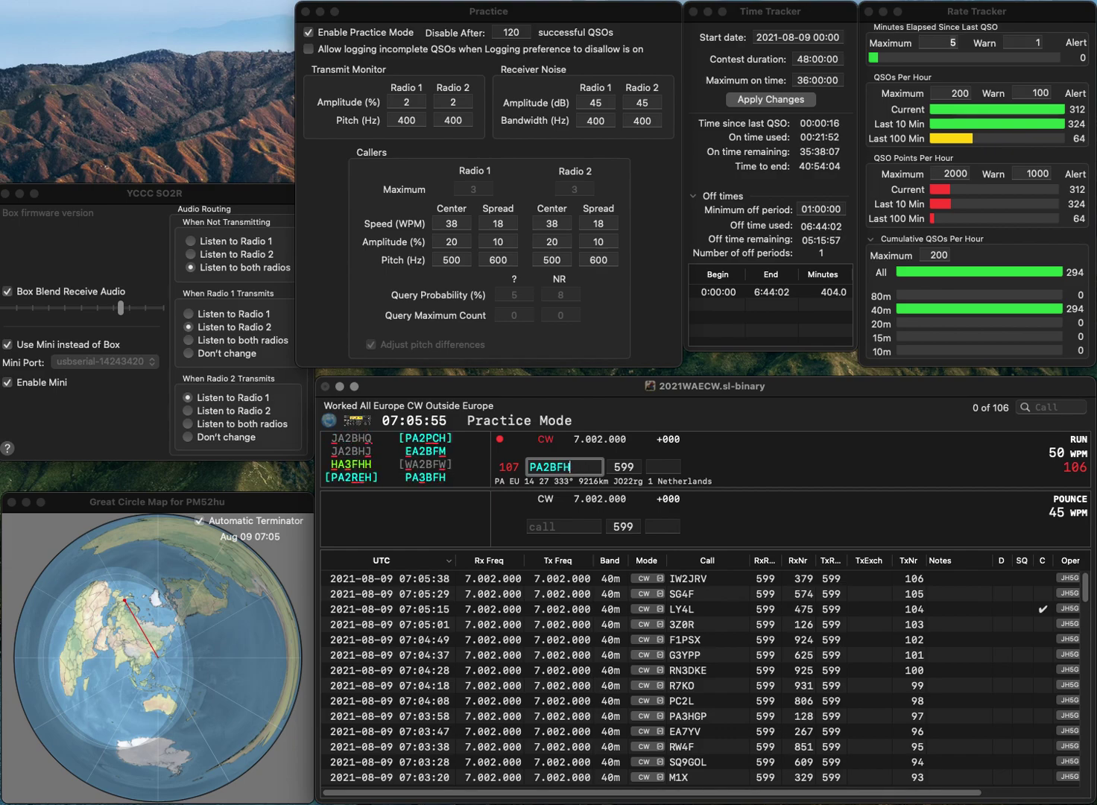
{"action": "key", "text": "BackSpace"}
{"action": "key", "text": "BackSpace"}
{"action": "type", "text": "3"}
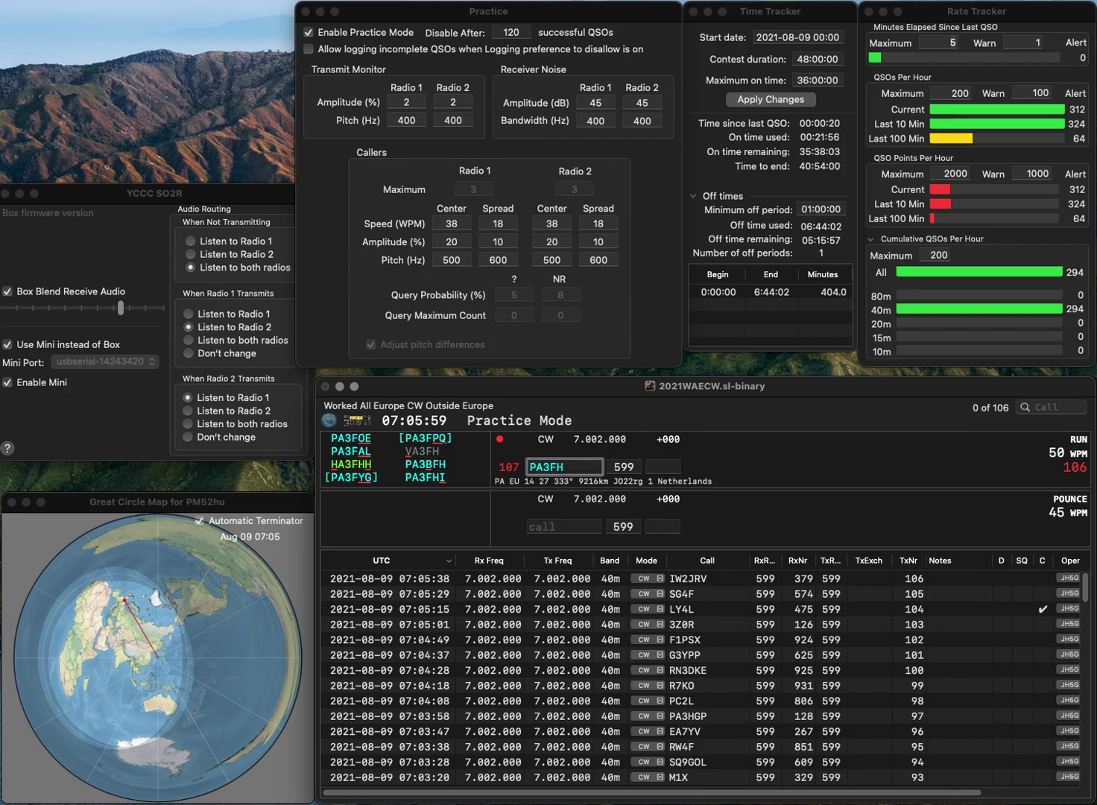
{"action": "type", "text": "B"}
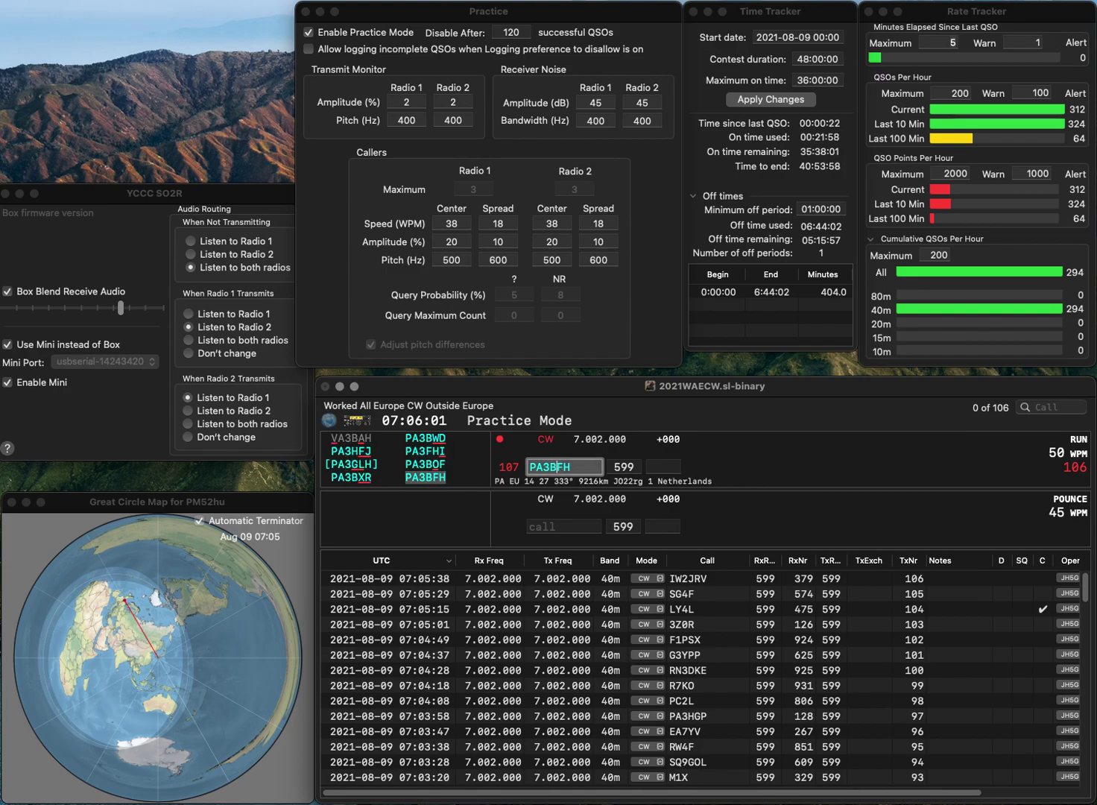
{"action": "key", "text": "space"}
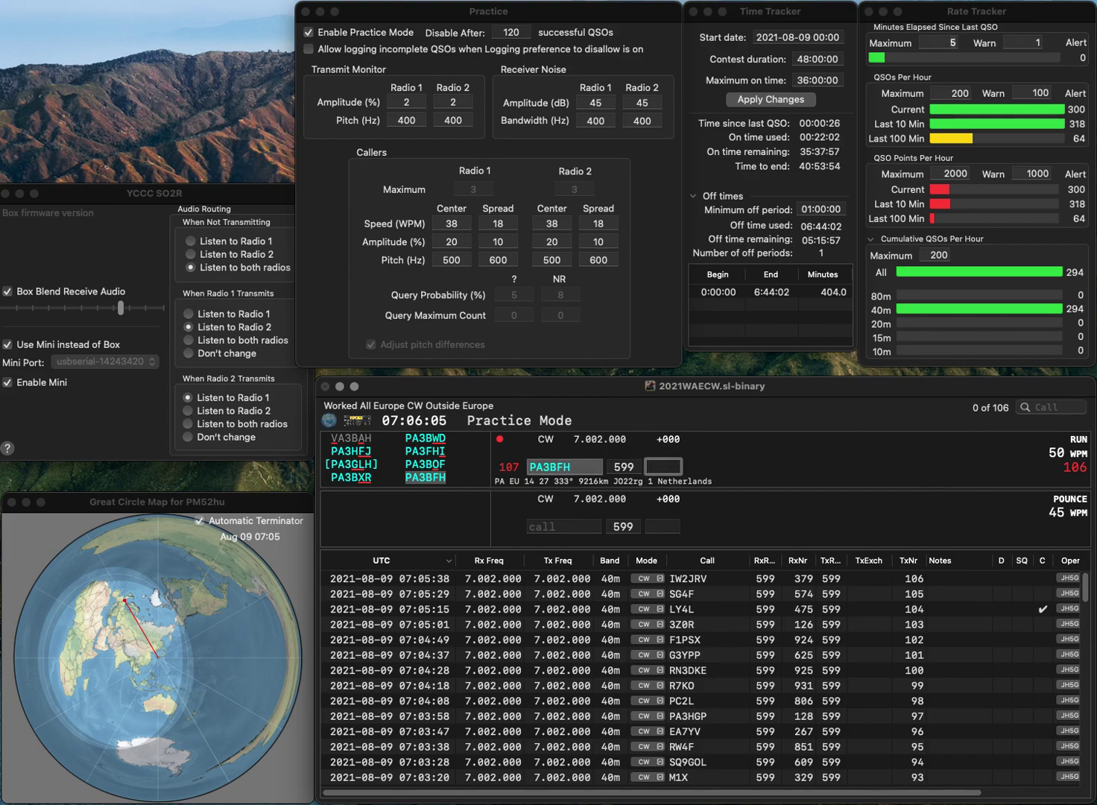
{"action": "type", "text": "8"}
{"action": "key", "text": "Return"}
{"action": "type", "text": "RW6"}
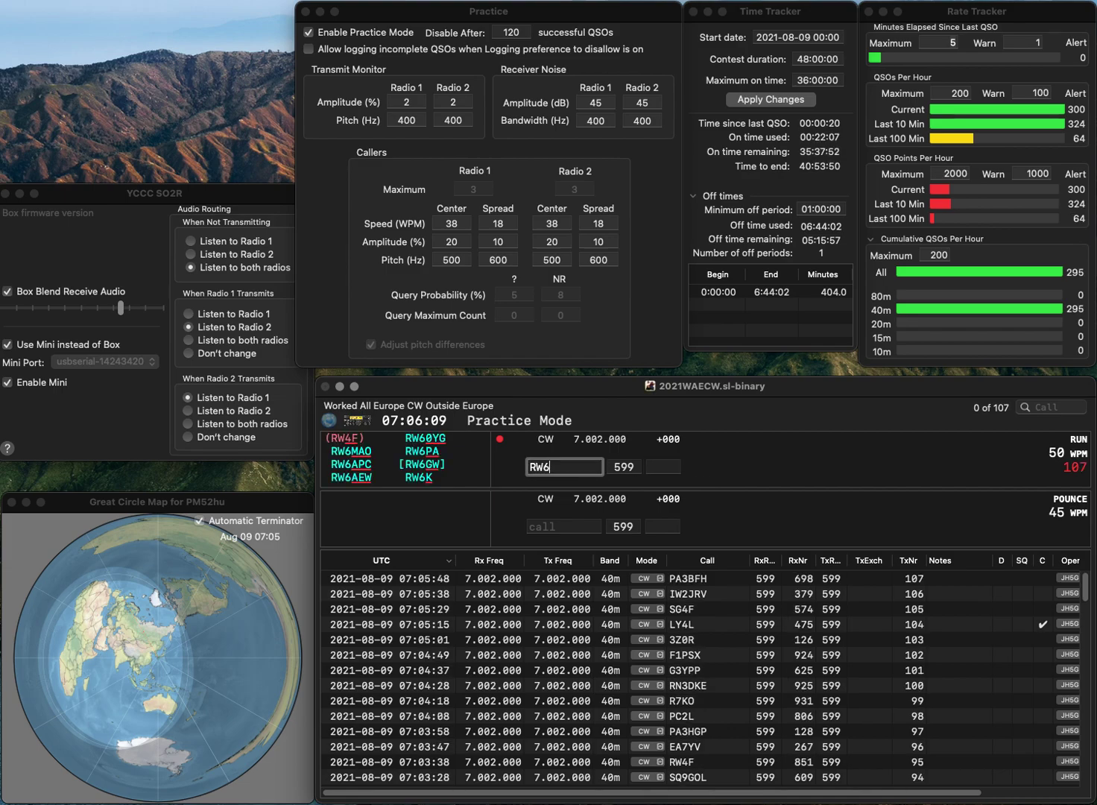
{"action": "type", "text": "OYG"}
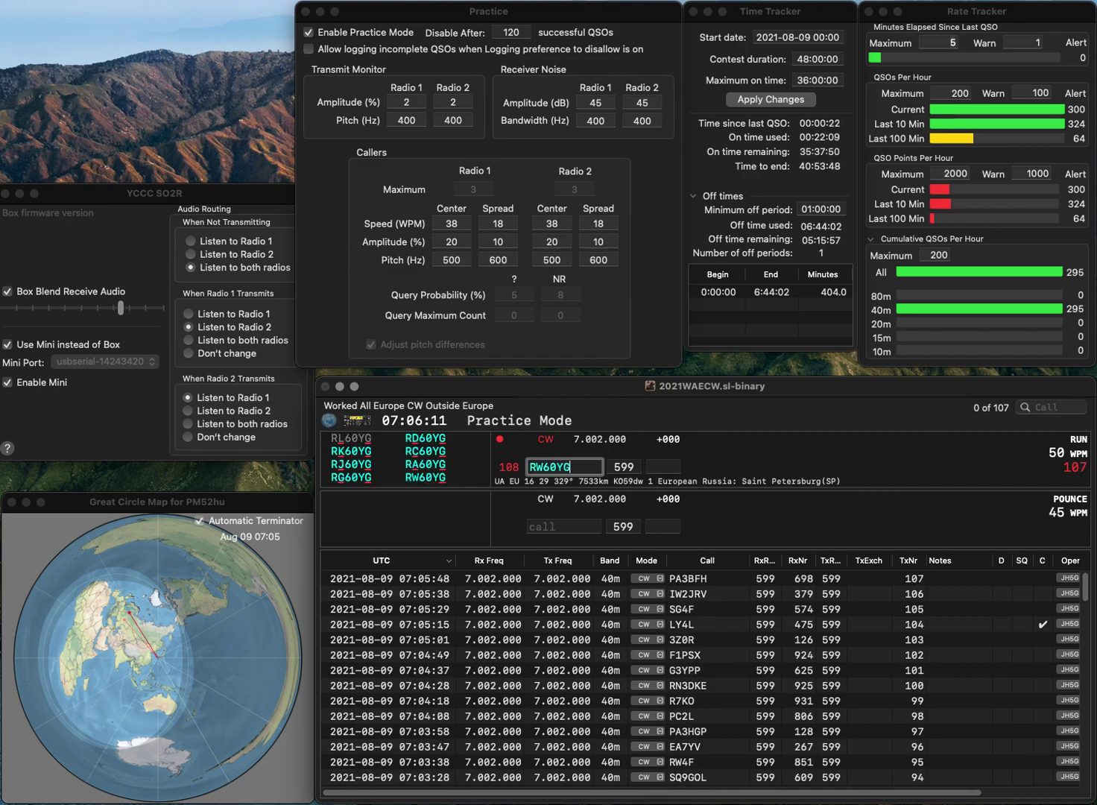
{"action": "key", "text": "Return"}
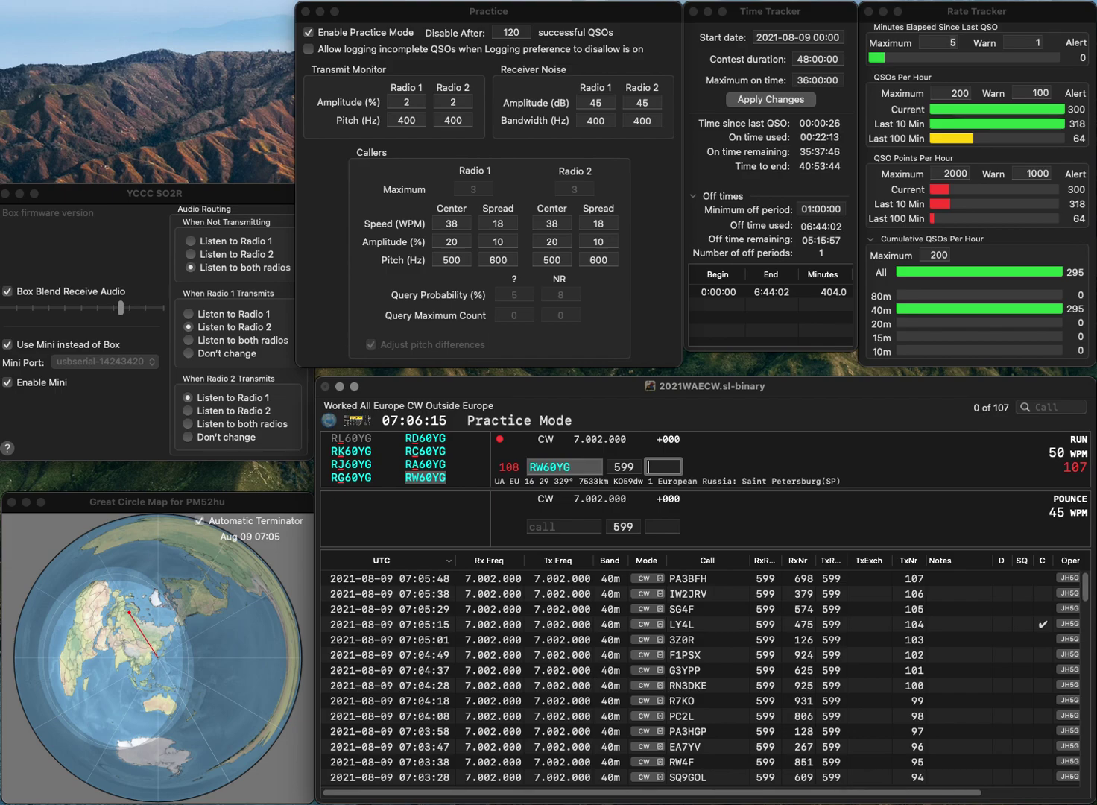
{"action": "type", "text": "419"}
{"action": "key", "text": "Return"}
{"action": "type", "text": "X2KB"}
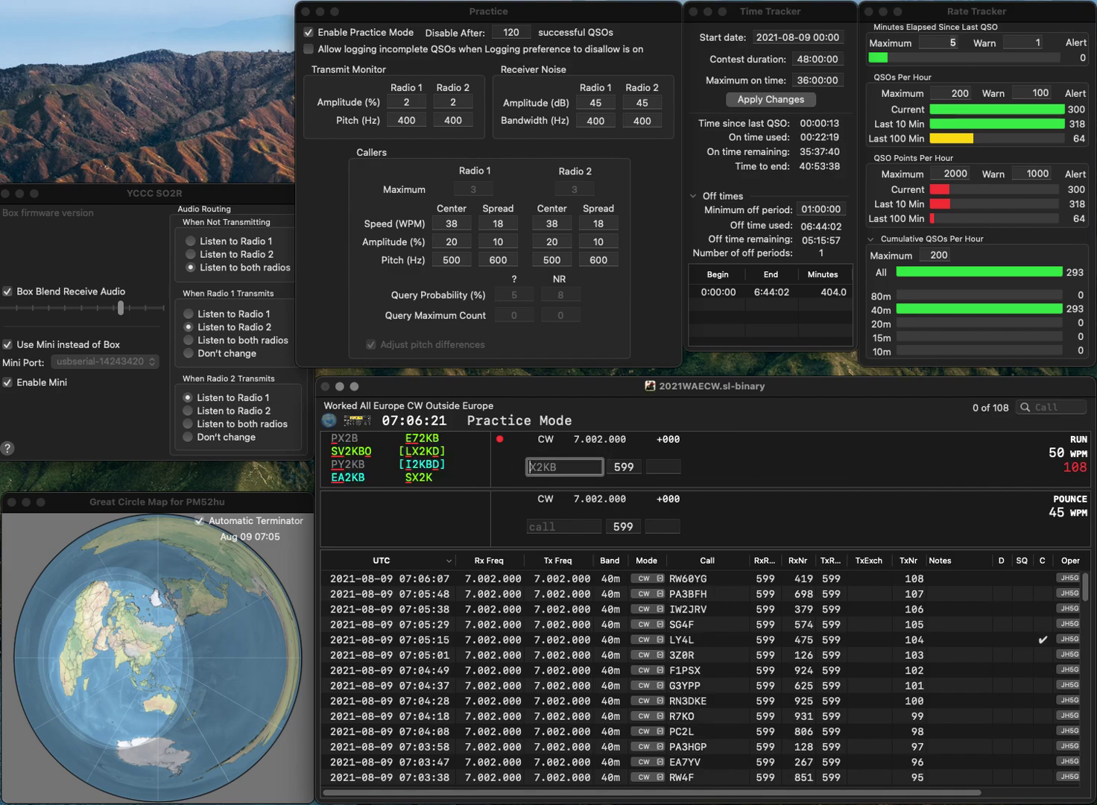
{"action": "key", "text": "super+Left"}
{"action": "type", "text": "L"}
{"action": "key", "text": "super+Right"}
{"action": "key", "text": "BackSpace"}
{"action": "type", "text": "G"}
{"action": "key", "text": "Return"}
{"action": "key", "text": "BackSpace"}
{"action": "type", "text": "D"}
{"action": "key", "text": "Tab"}
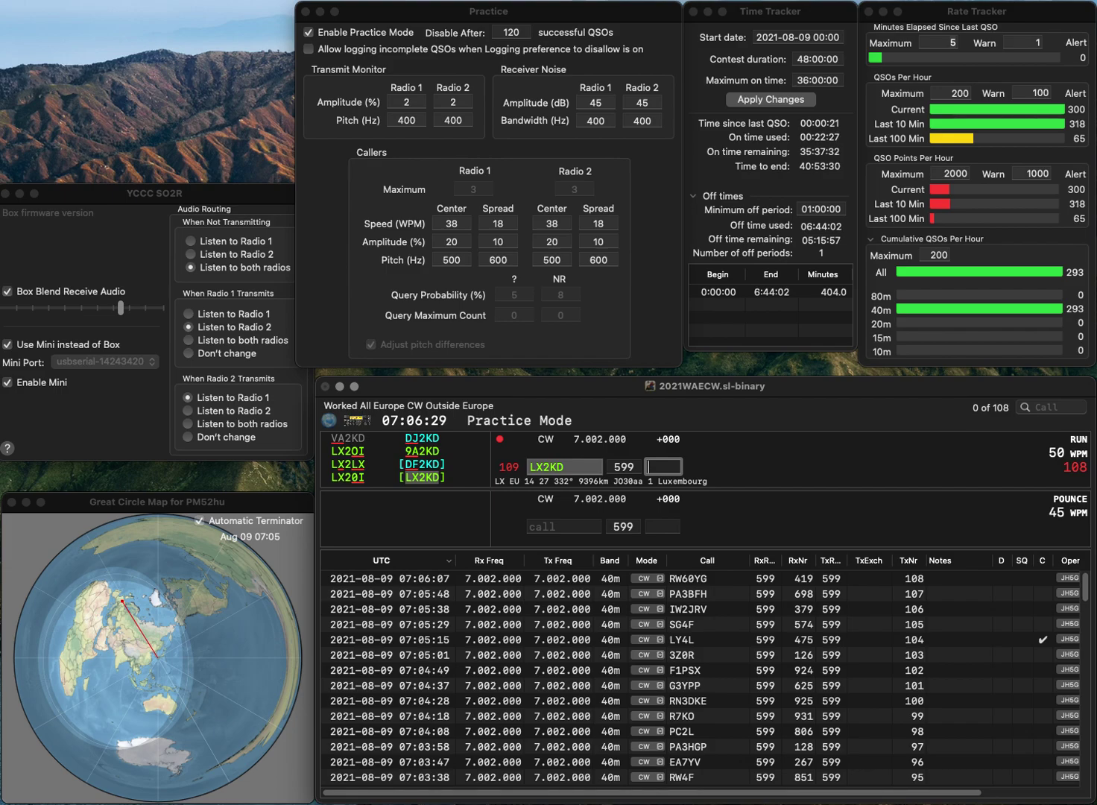
{"action": "type", "text": "784"}
{"action": "key", "text": "Return"}
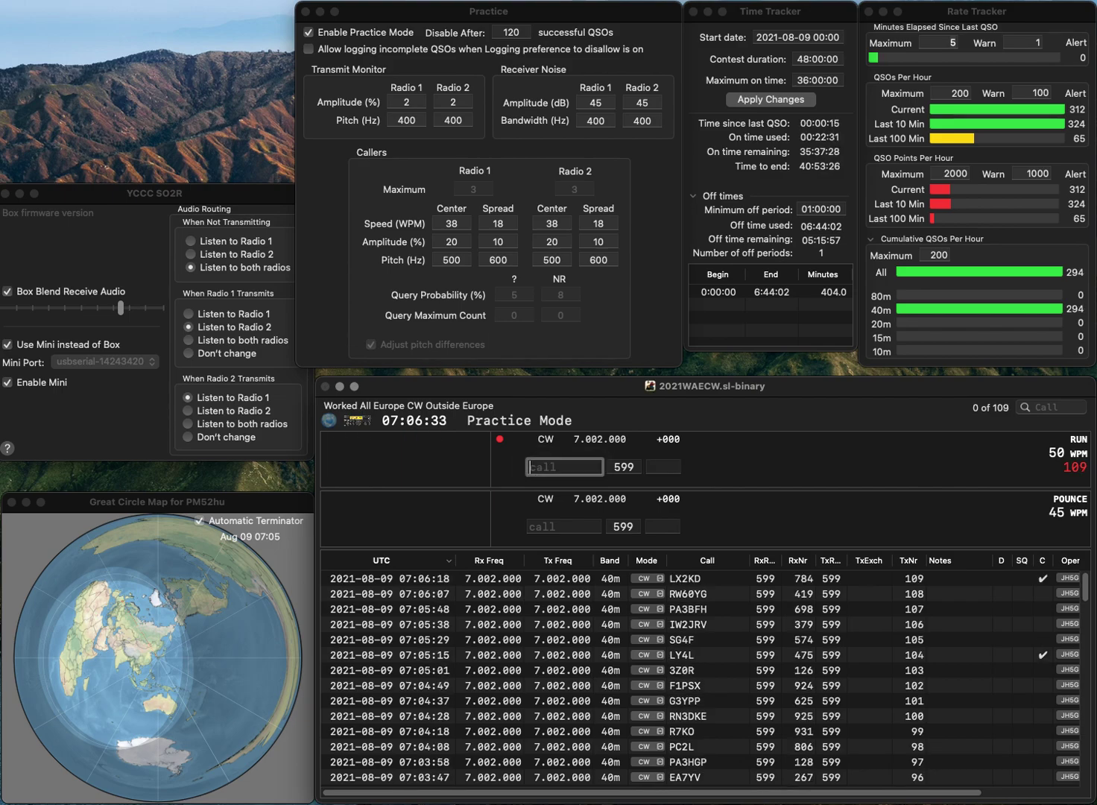
{"action": "type", "text": "DL2"}
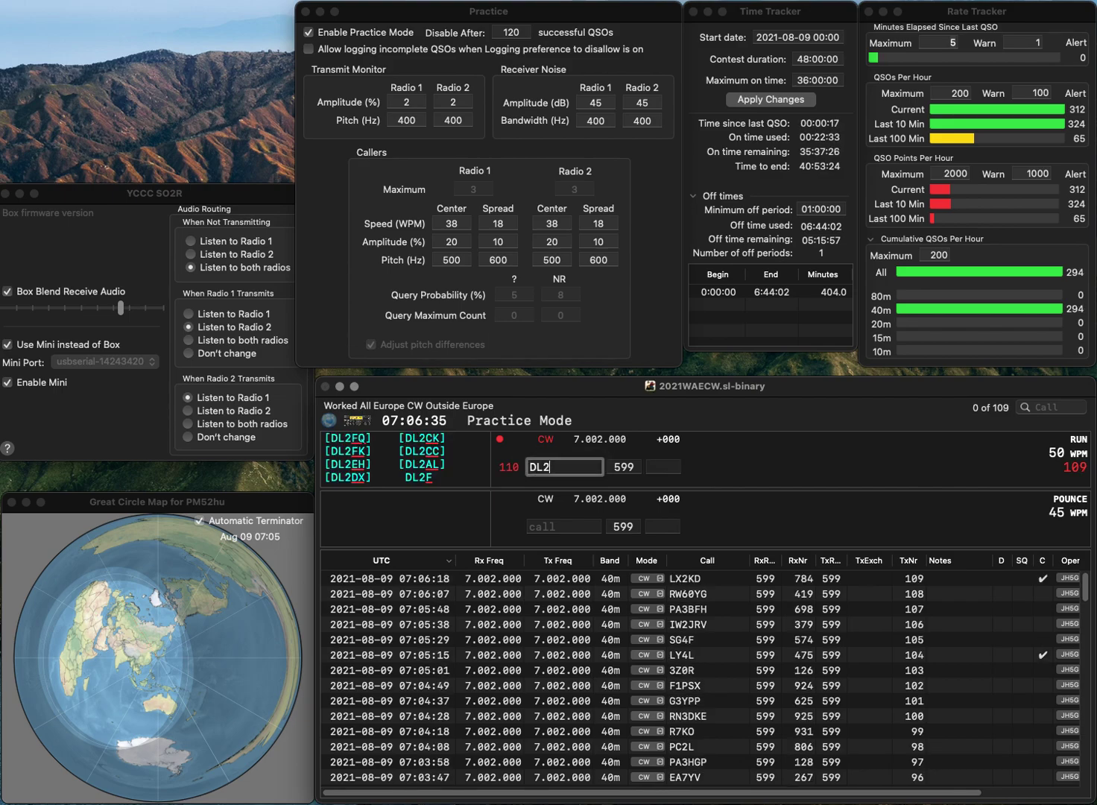
{"action": "type", "text": "OE"}
{"action": "key", "text": "Return"}
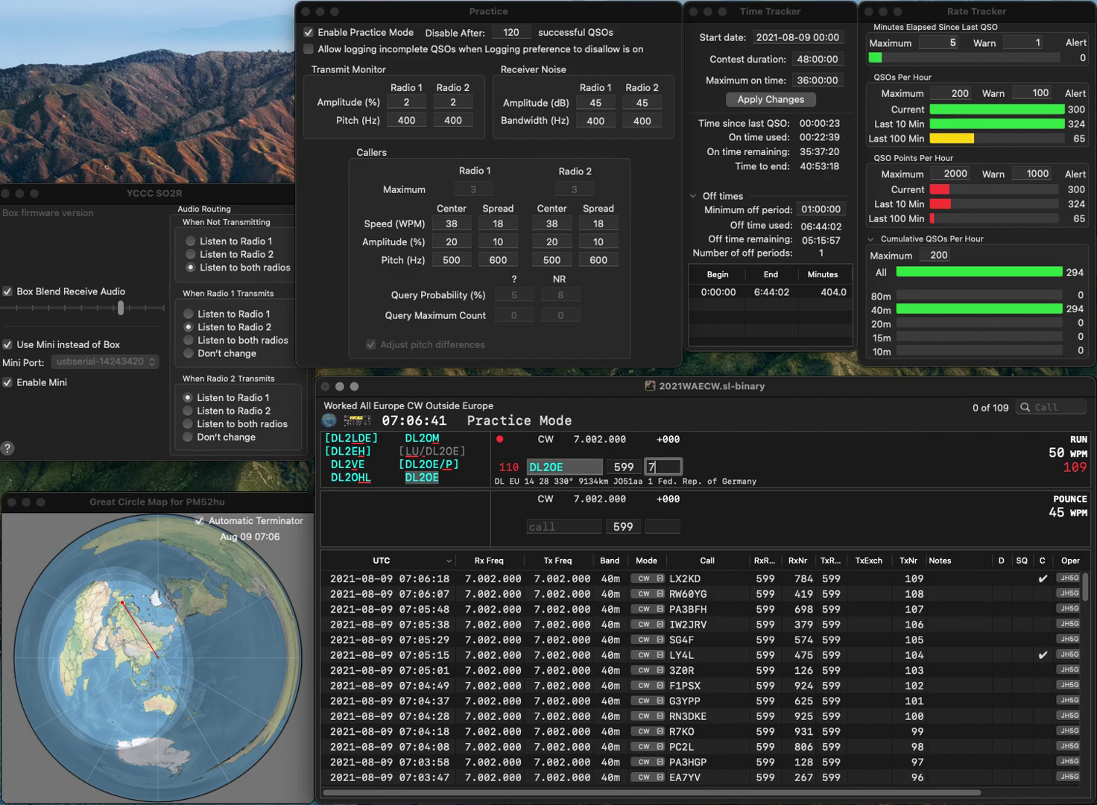
{"action": "type", "text": "08"}
{"action": "key", "text": "Return"}
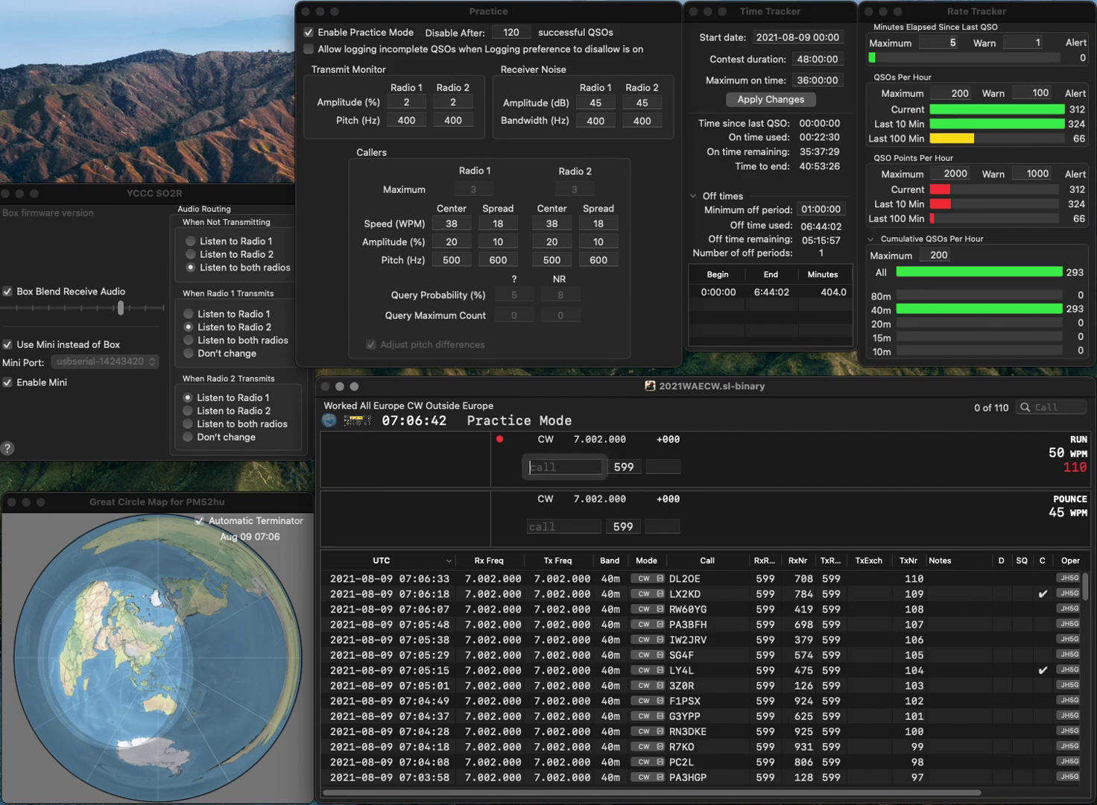
{"action": "type", "text": "DO7JLF"}
{"action": "key", "text": "Return"}
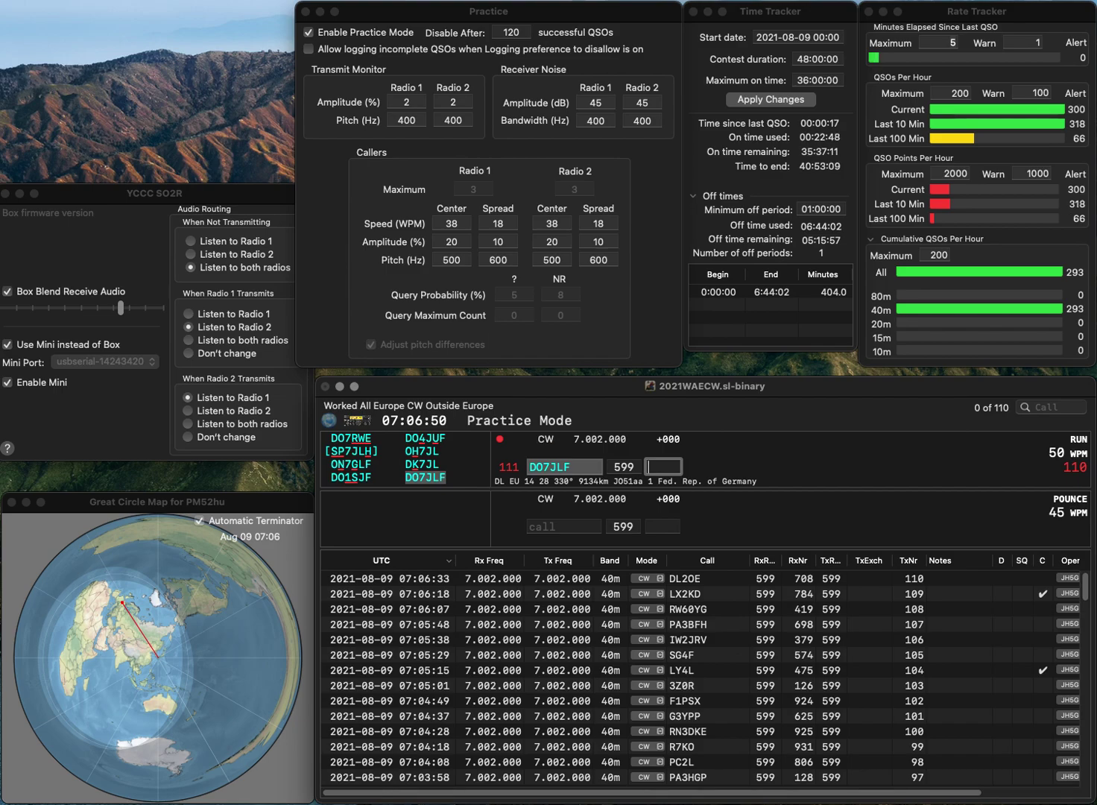
{"action": "type", "text": "964"}
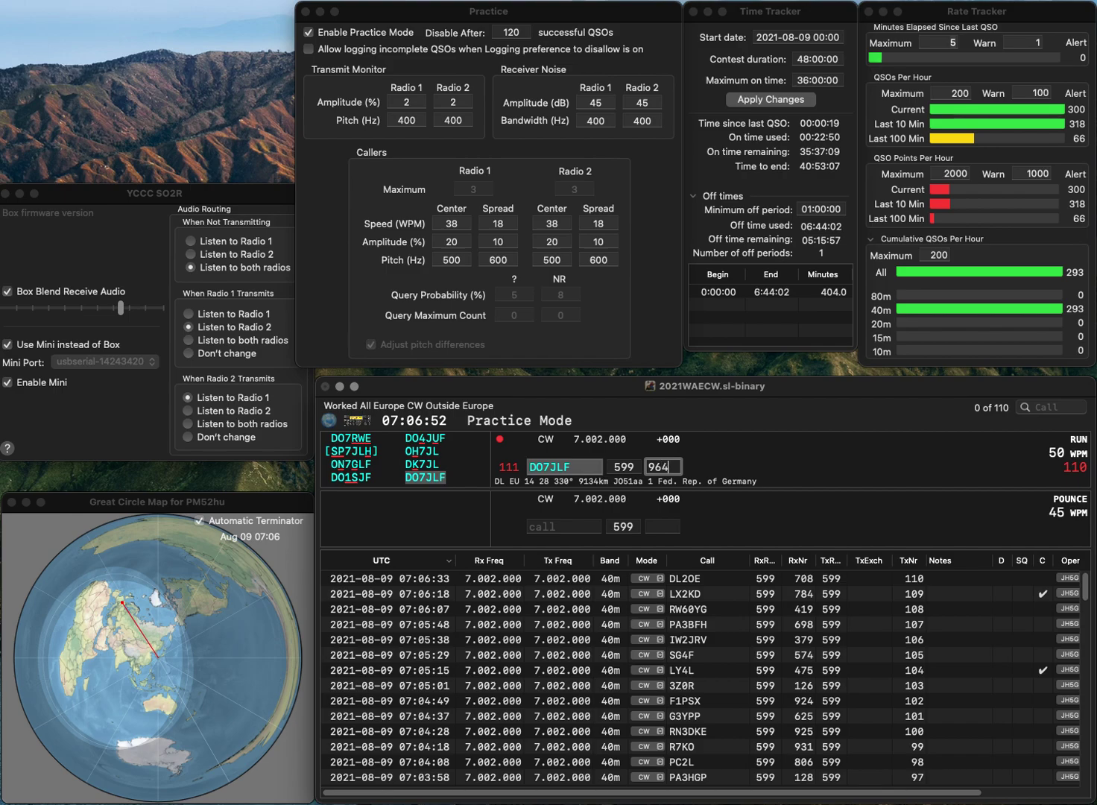
{"action": "key", "text": "Return"}
{"action": "type", "text": "OH"}
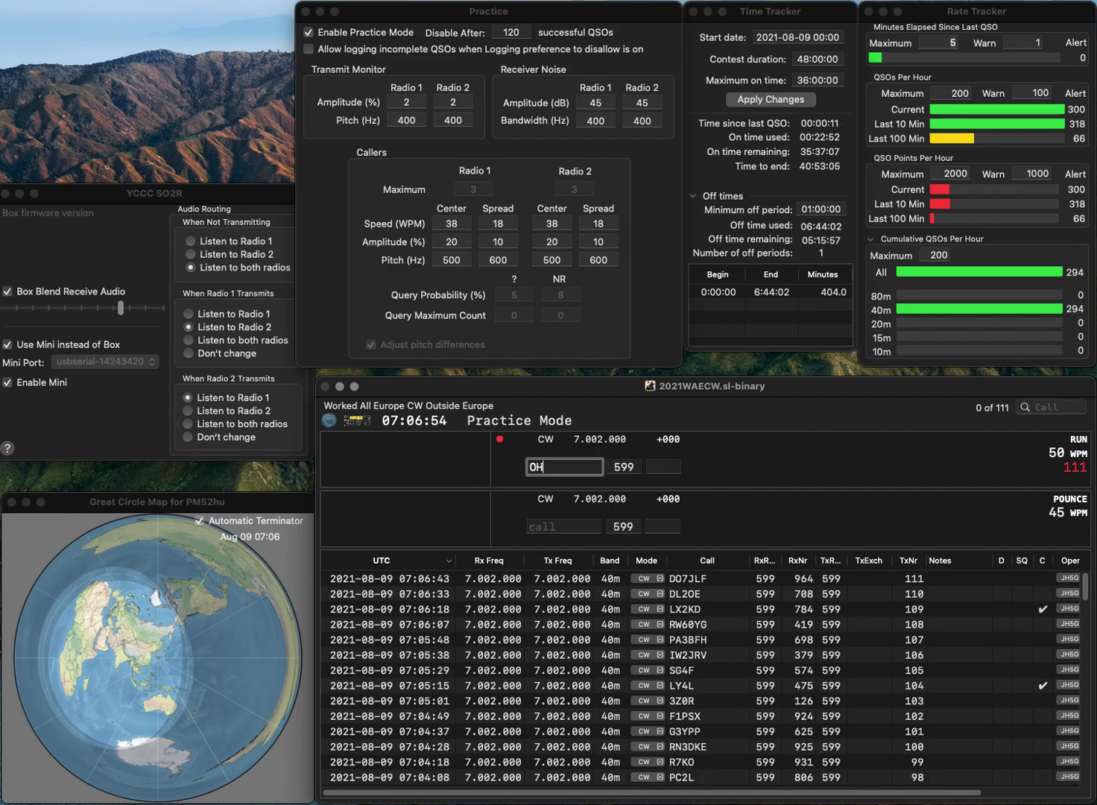
{"action": "type", "text": "2MGA"}
{"action": "key", "text": "space"}
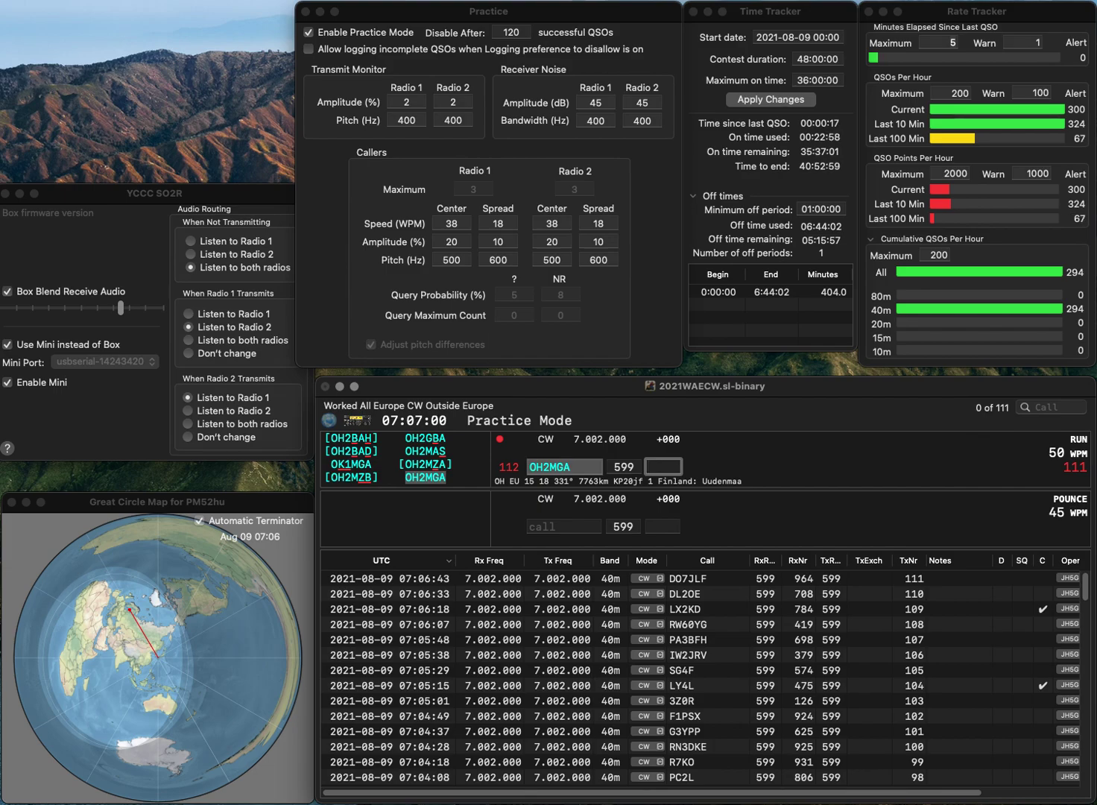
{"action": "type", "text": "11"}
{"action": "key", "text": "Return"}
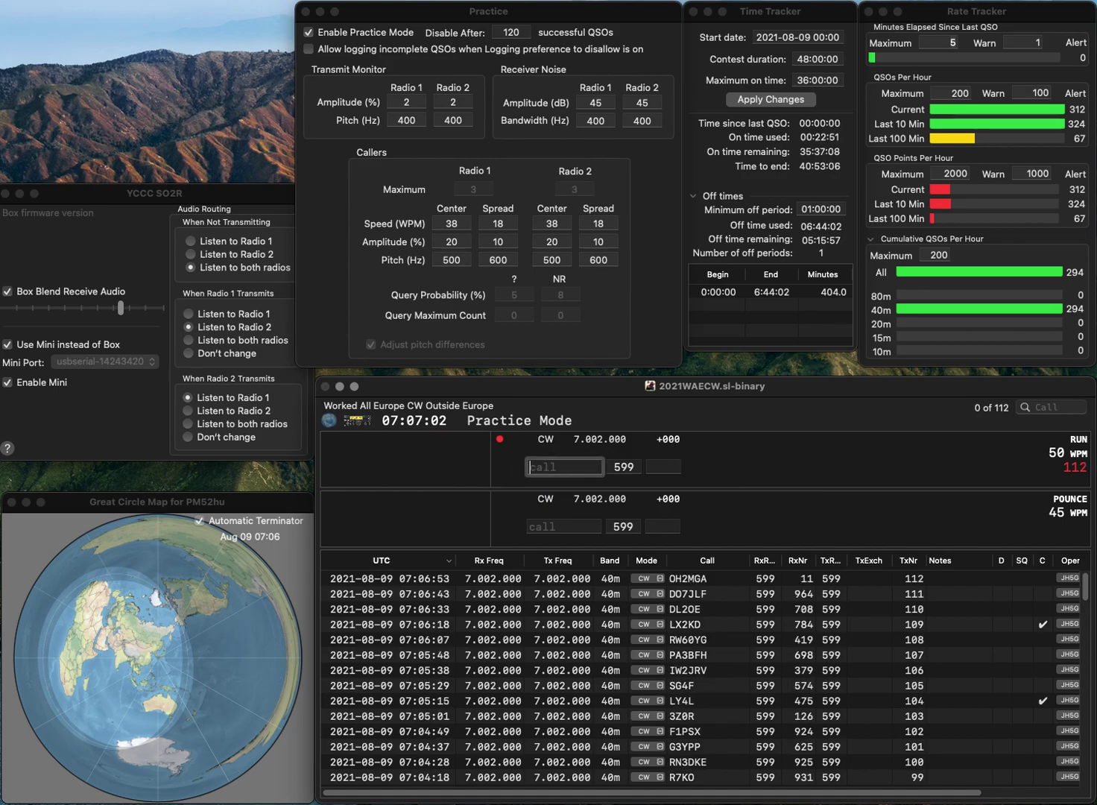
{"action": "type", "text": "EA6"}
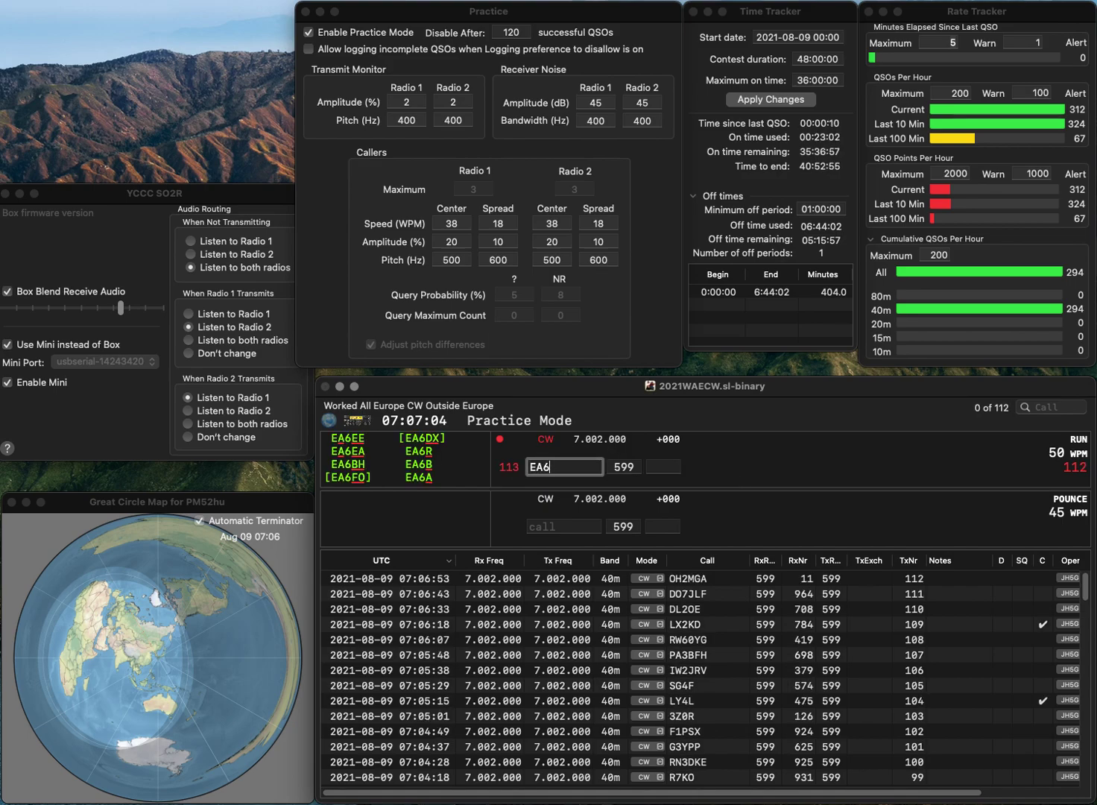
{"action": "type", "text": "SK"}
{"action": "key", "text": "Return"}
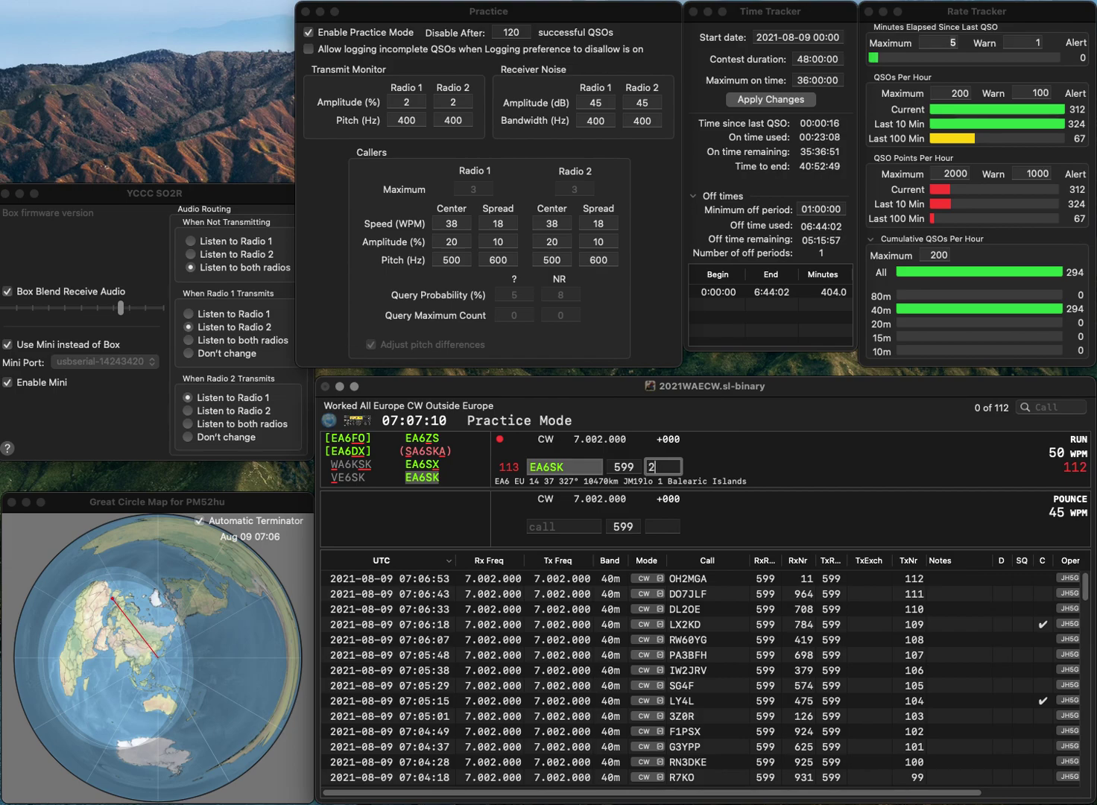
{"action": "key", "text": "Return"}
- Log a run contact with DL5JAG, entering 582 as the received number
{"action": "type", "text": "DL"}
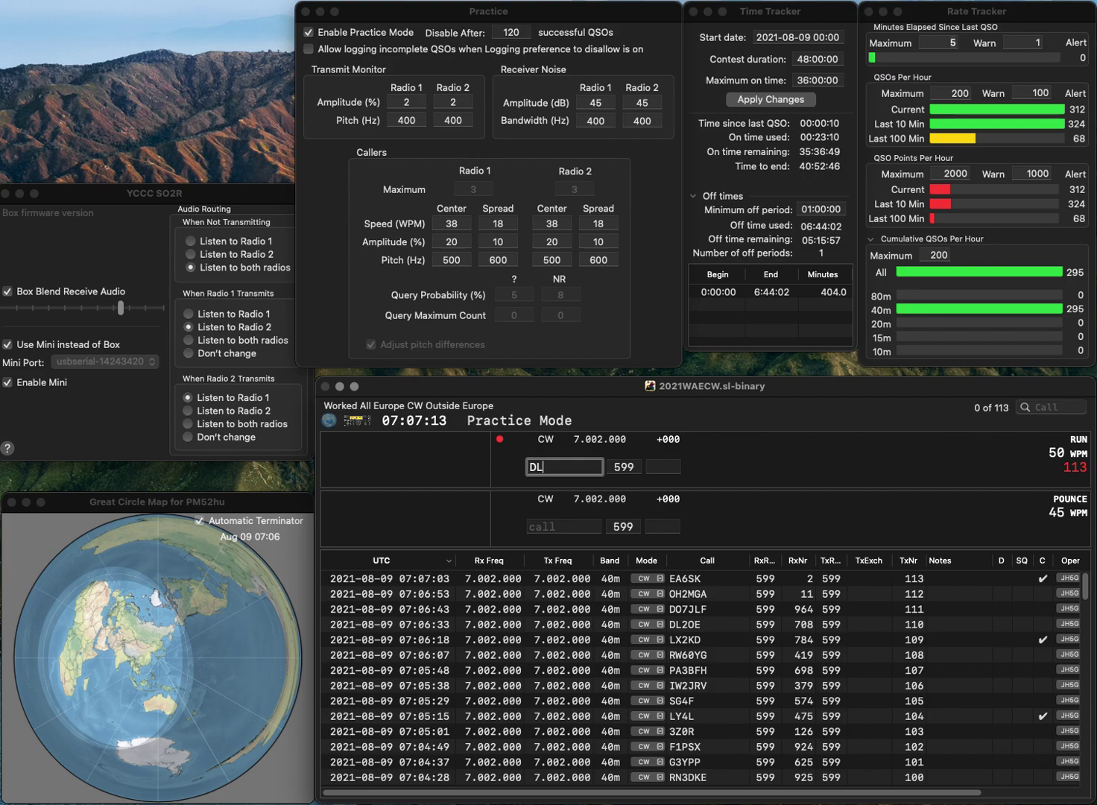
{"action": "type", "text": "5JAG"}
{"action": "key", "text": "space"}
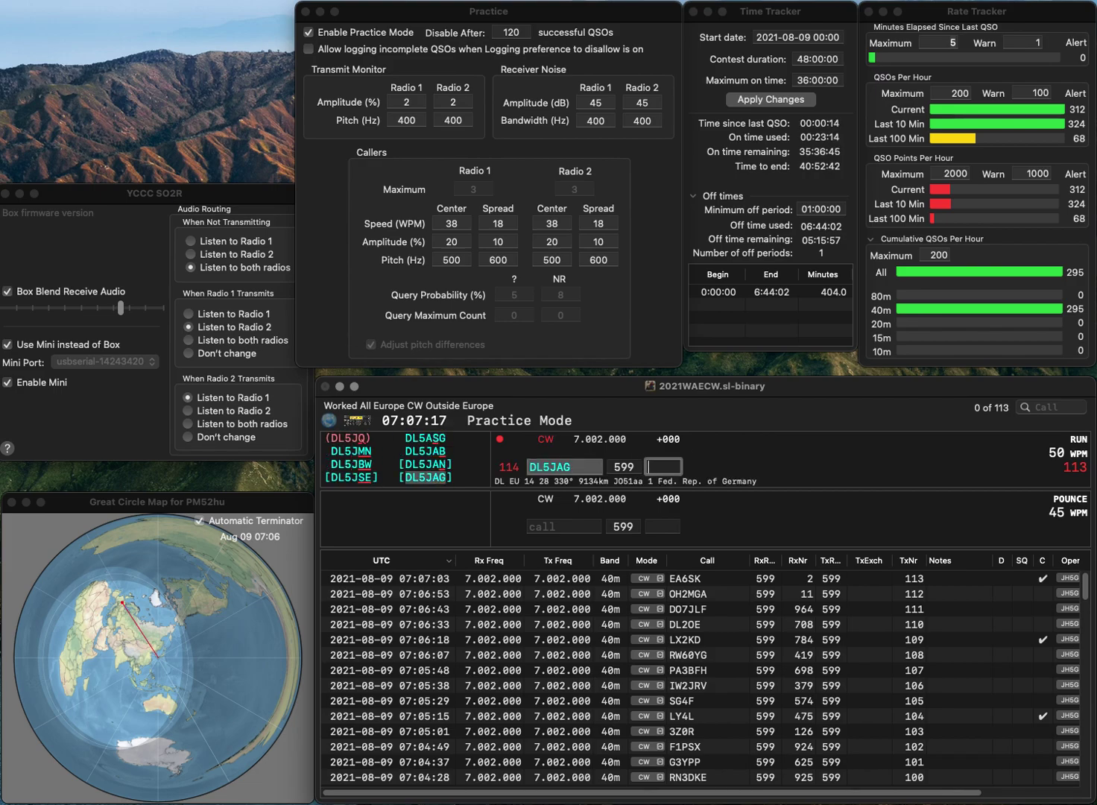
{"action": "type", "text": "582"}
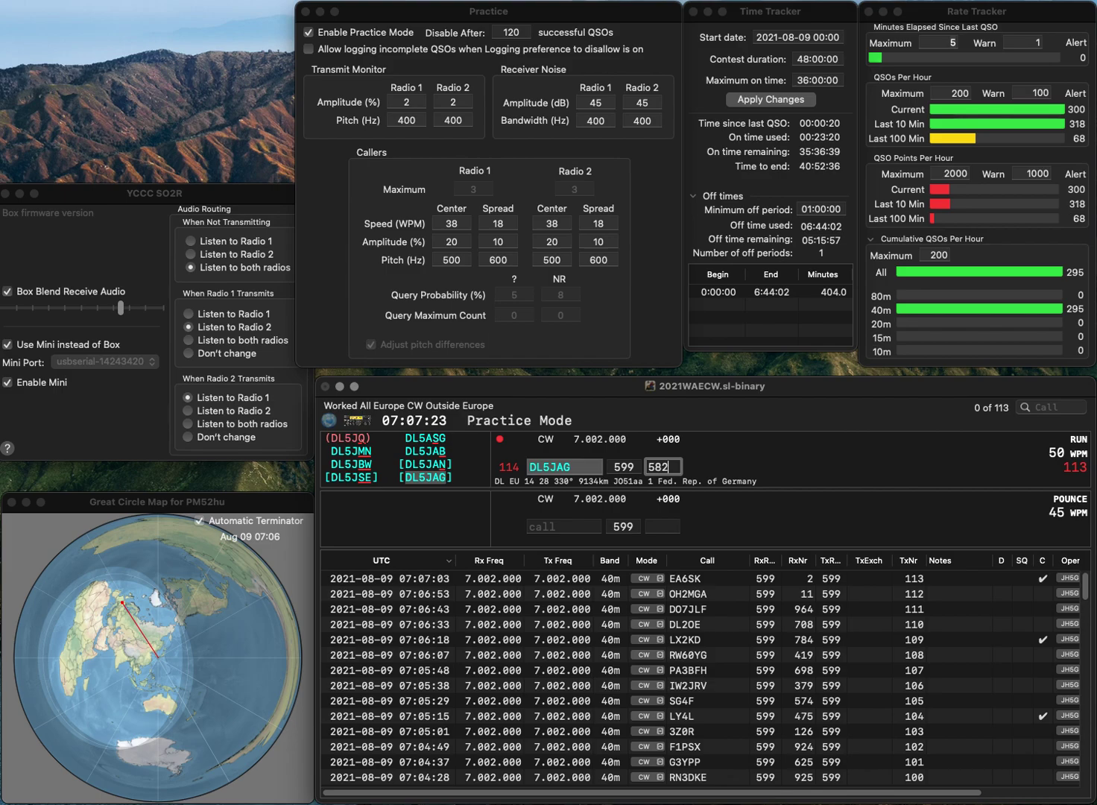
{"action": "key", "text": "Return"}
{"action": "type", "text": "IQ1FS"}
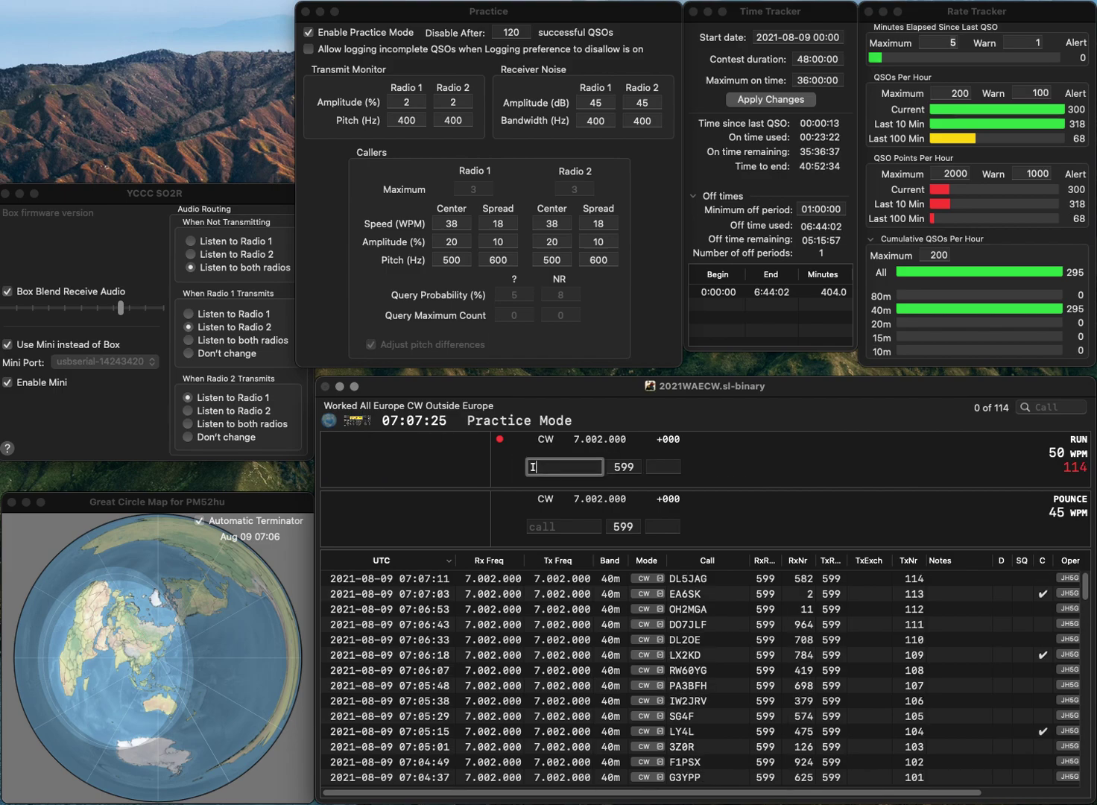
{"action": "key", "text": "space"}
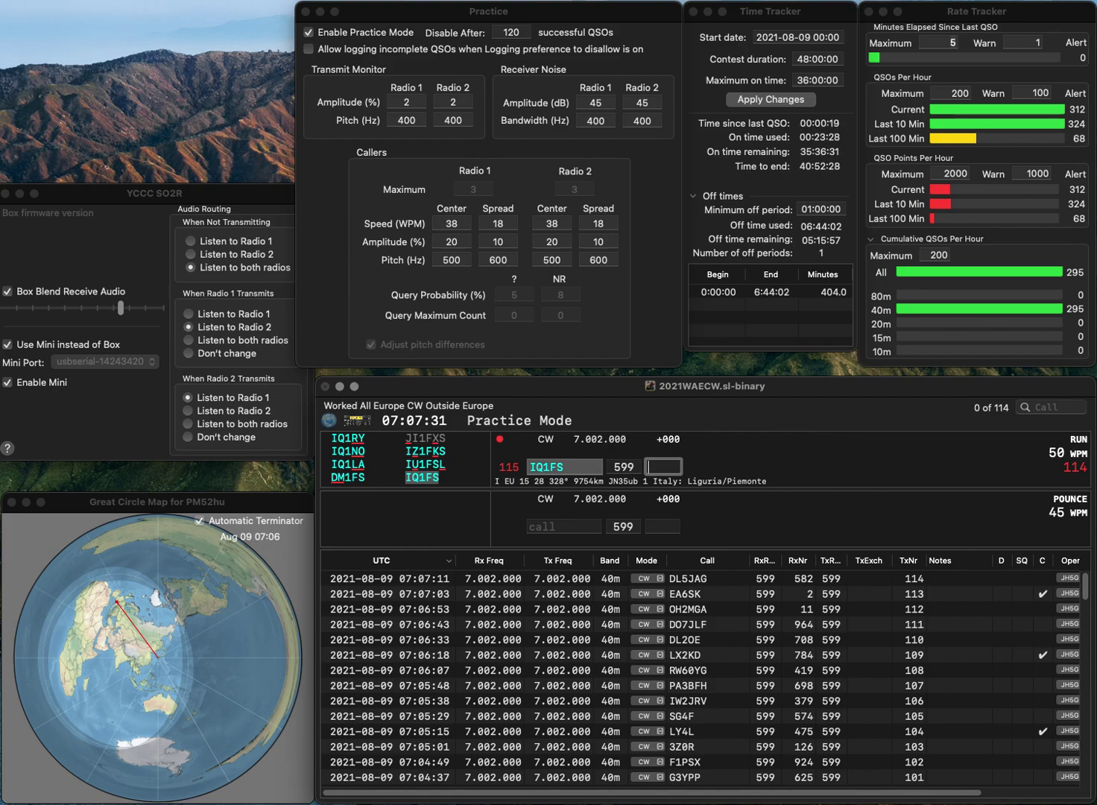
{"action": "type", "text": "290"}
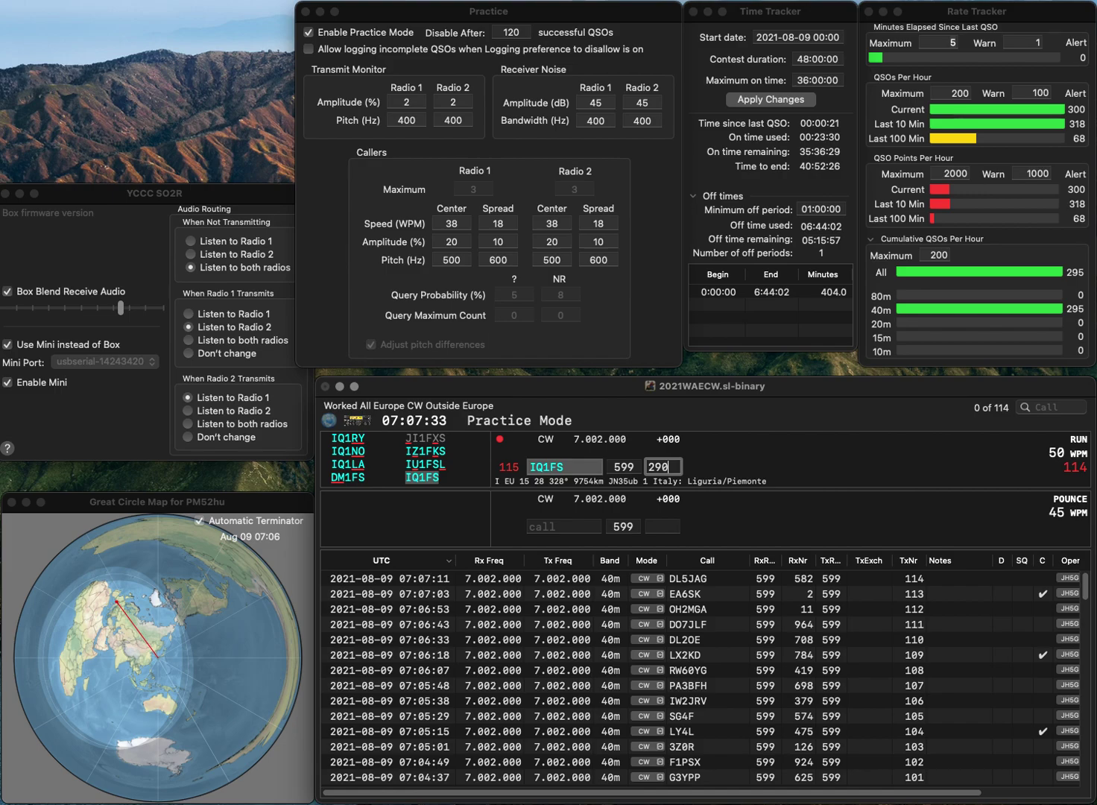
{"action": "key", "text": "Return"}
{"action": "type", "text": "OU5KF"}
{"action": "key", "text": "Return"}
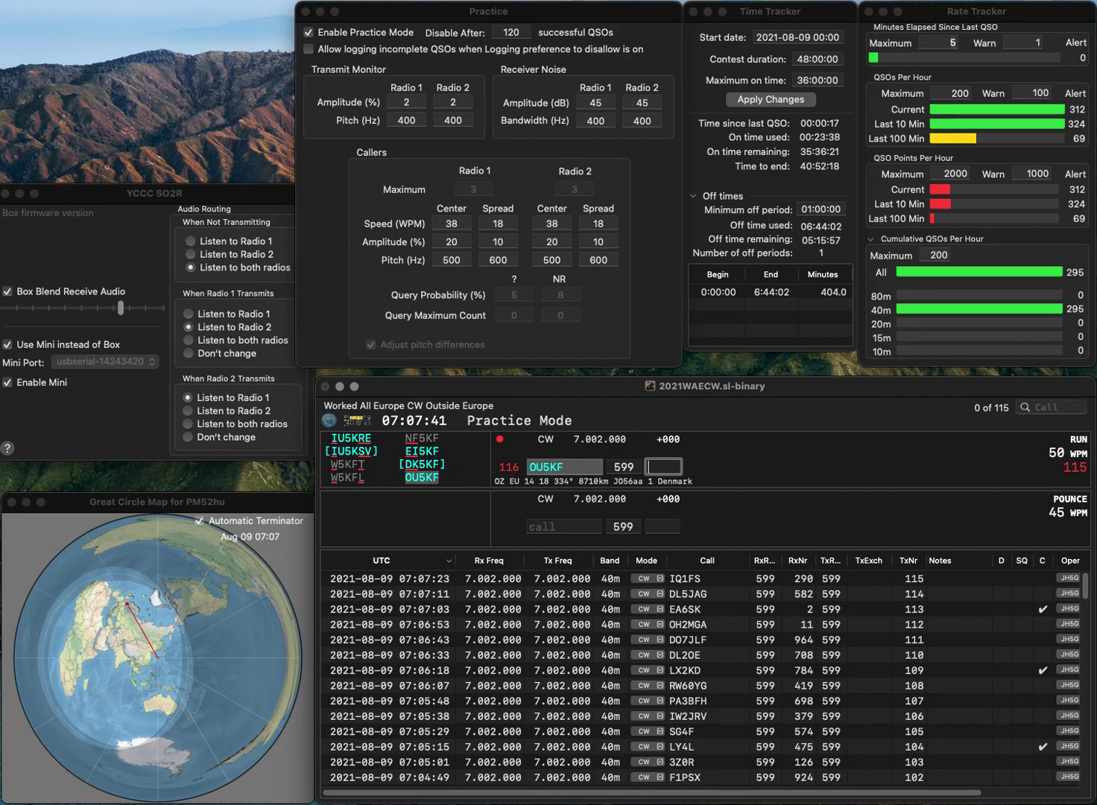
{"action": "type", "text": "363"}
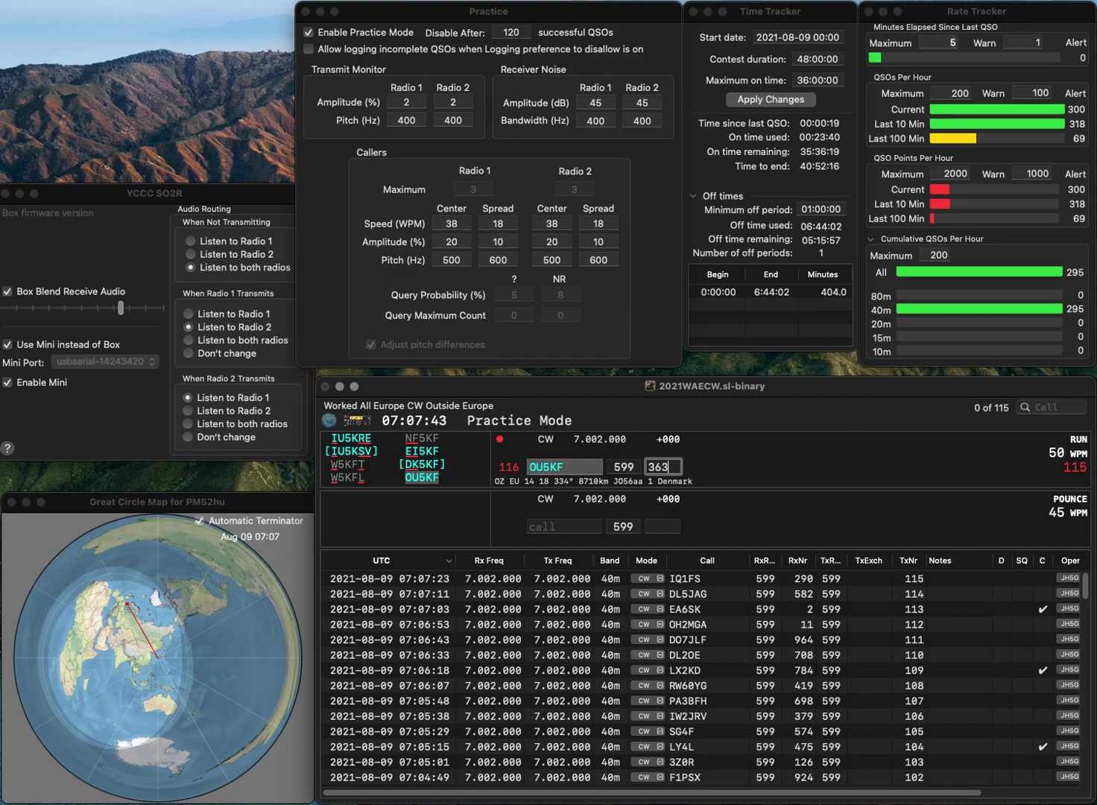
{"action": "key", "text": "Return"}
{"action": "type", "text": "IK"}
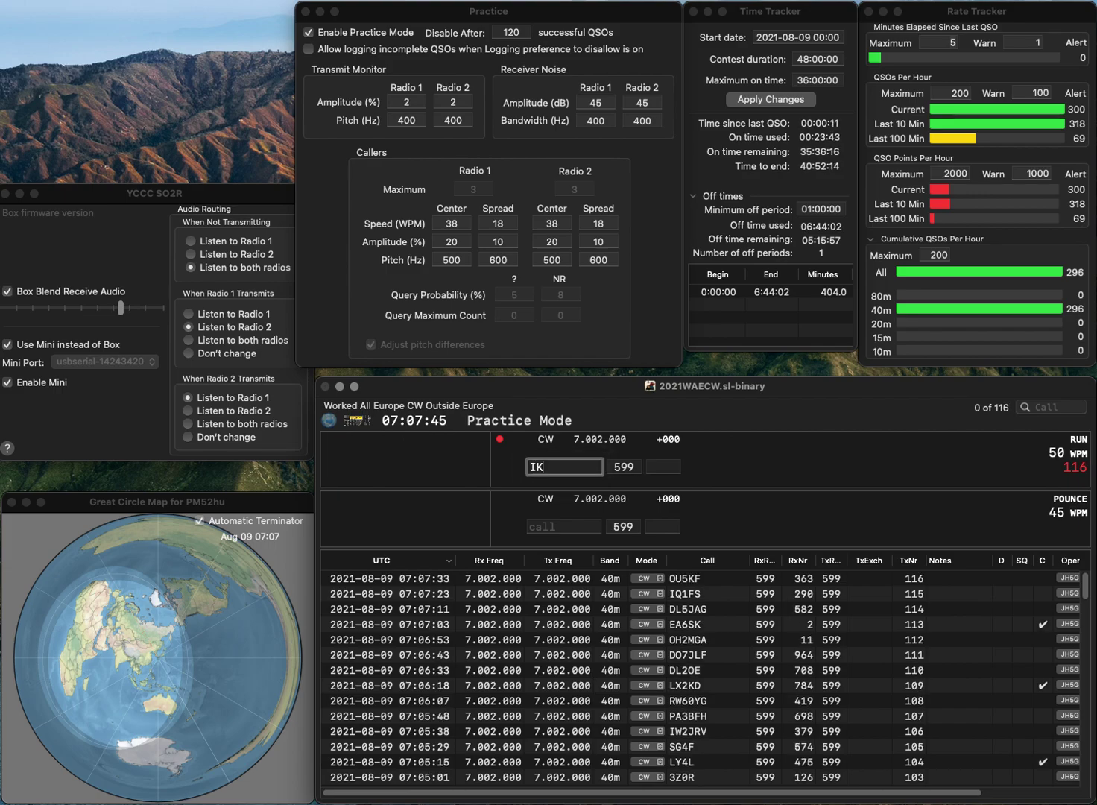
{"action": "type", "text": "8IOO"}
{"action": "key", "text": "Return"}
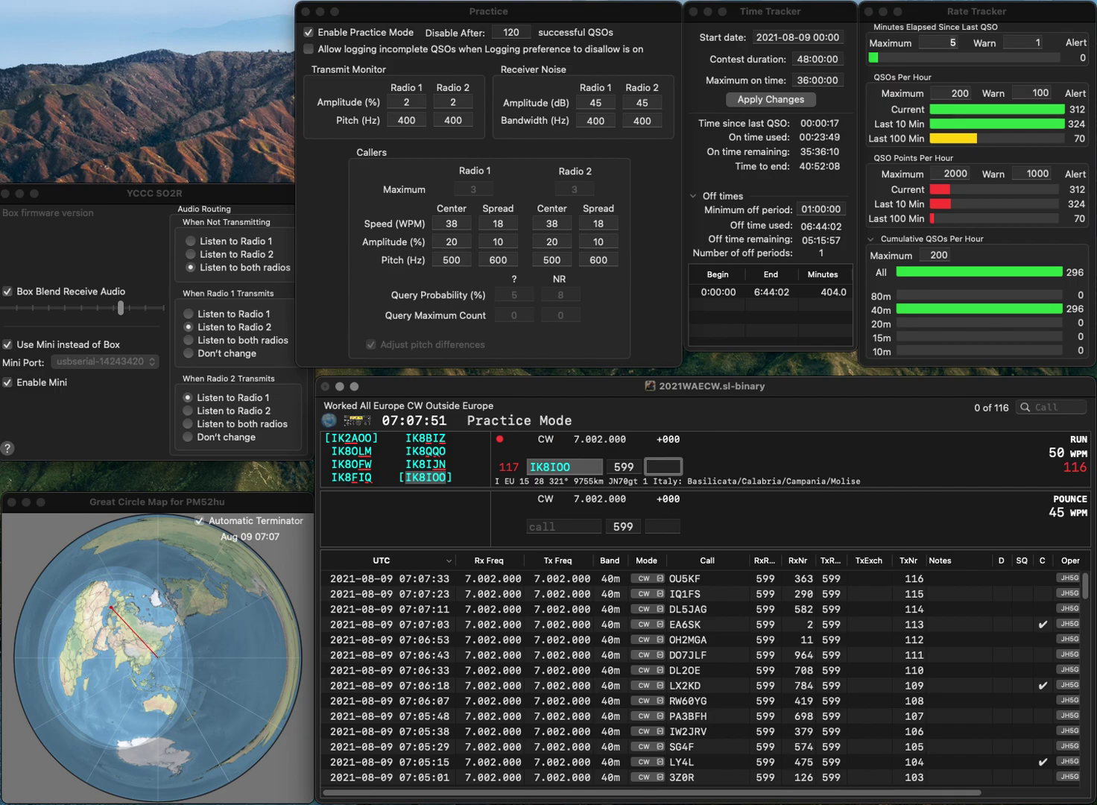
{"action": "type", "text": "47"}
{"action": "key", "text": "Return"}
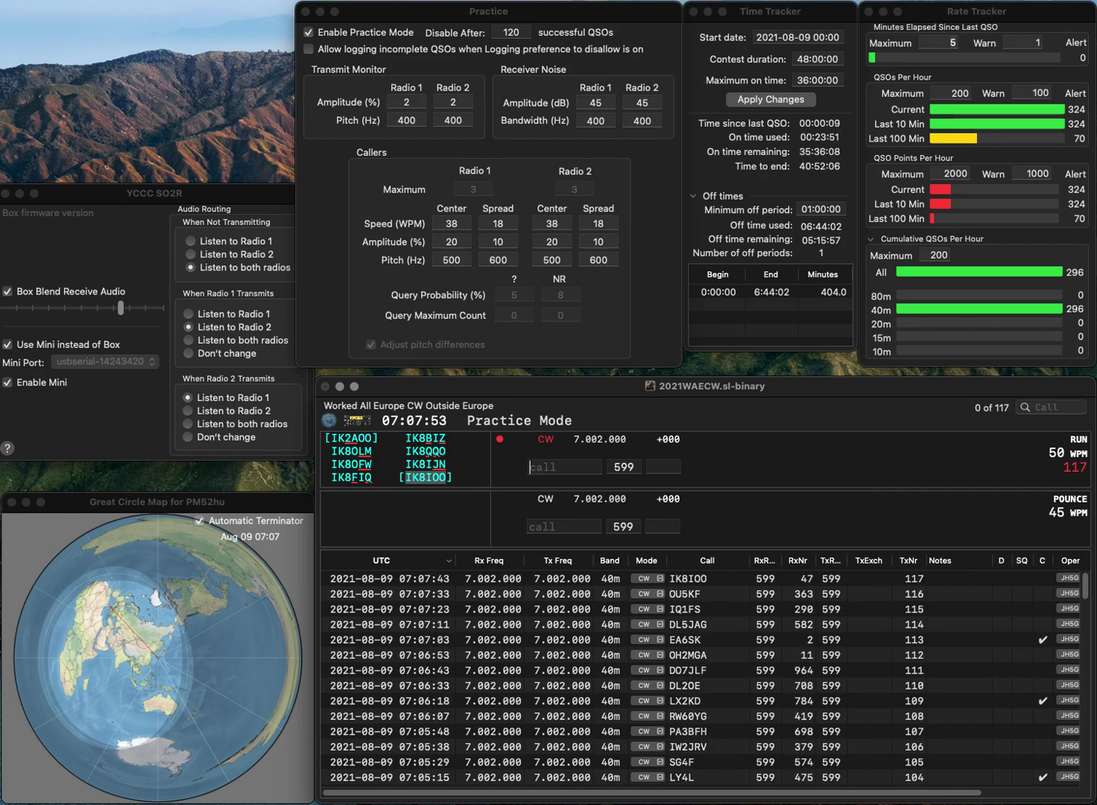
- Log a run contact with OK2DN, entering 629 as the received number
{"action": "type", "text": "OK2"}
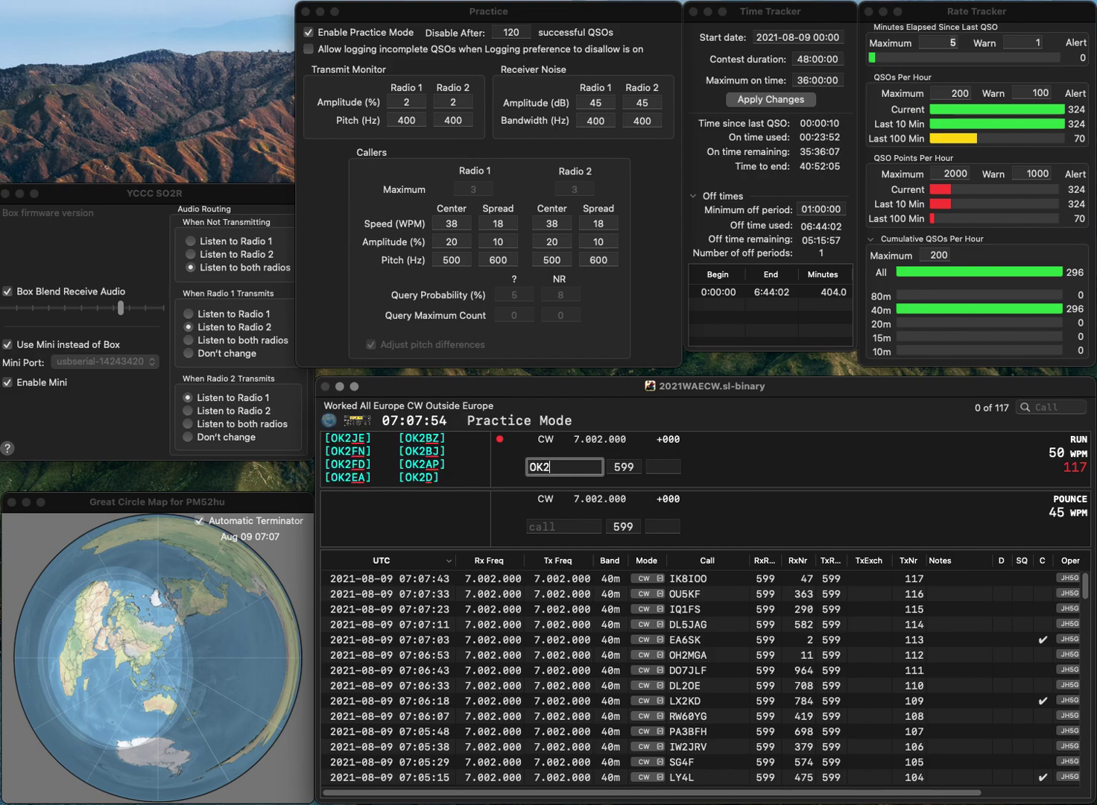
{"action": "type", "text": "DN"}
{"action": "key", "text": "Tab"}
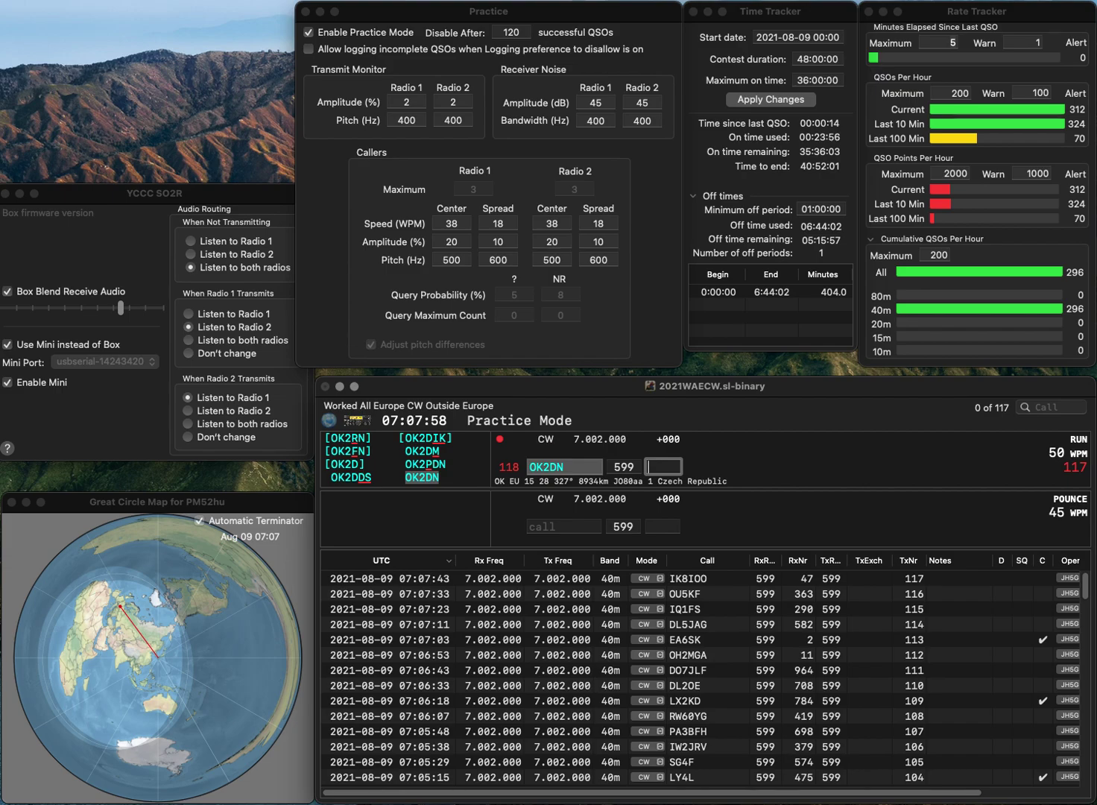
{"action": "type", "text": "629"}
{"action": "key", "text": "Return"}
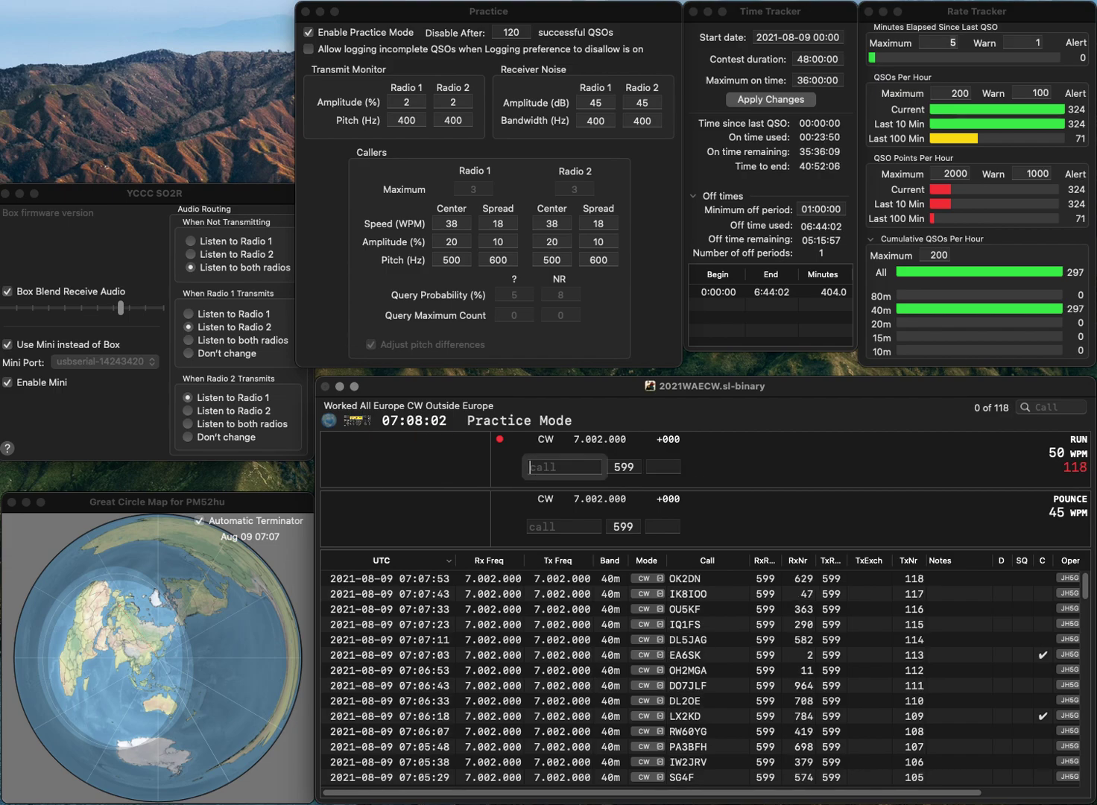
{"action": "type", "text": "IOK"}
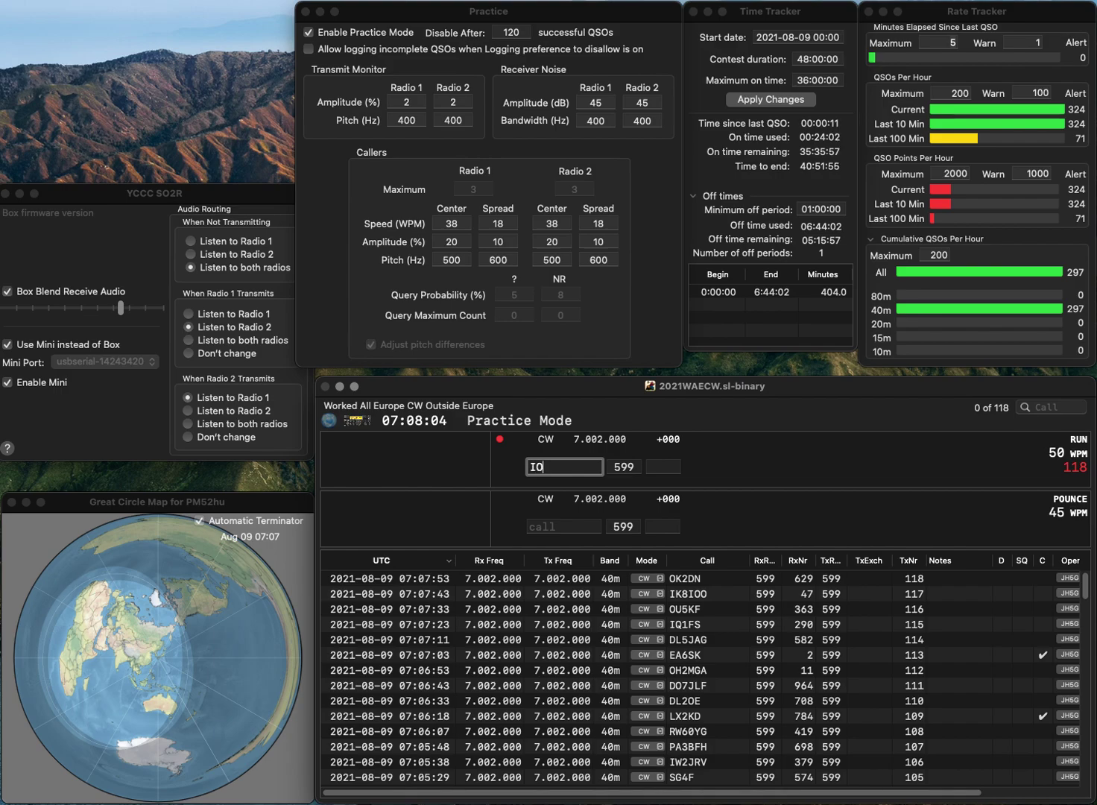
{"action": "type", "text": "W"}
{"action": "key", "text": "Left"}
{"action": "key", "text": "Left"}
{"action": "key", "text": "Left"}
{"action": "type", "text": "0"}
{"action": "key", "text": "Delete"}
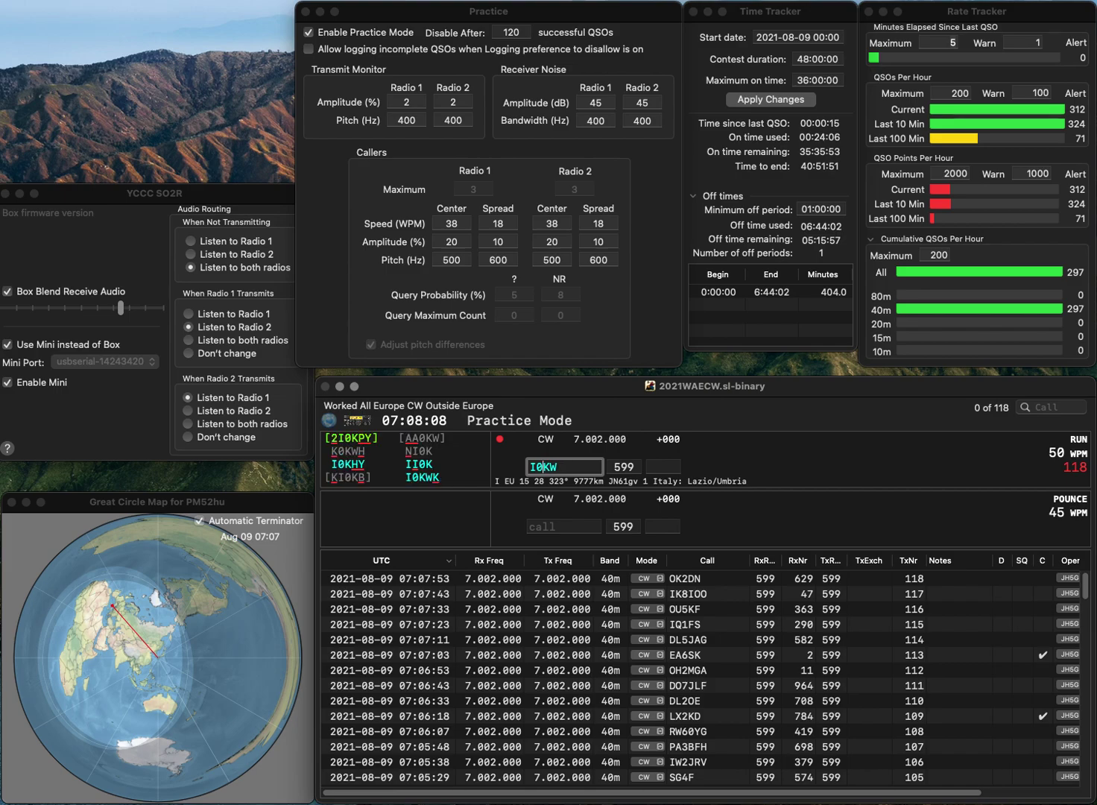
{"action": "key", "text": "End"}
{"action": "type", "text": "K"}
{"action": "key", "text": "Return"}
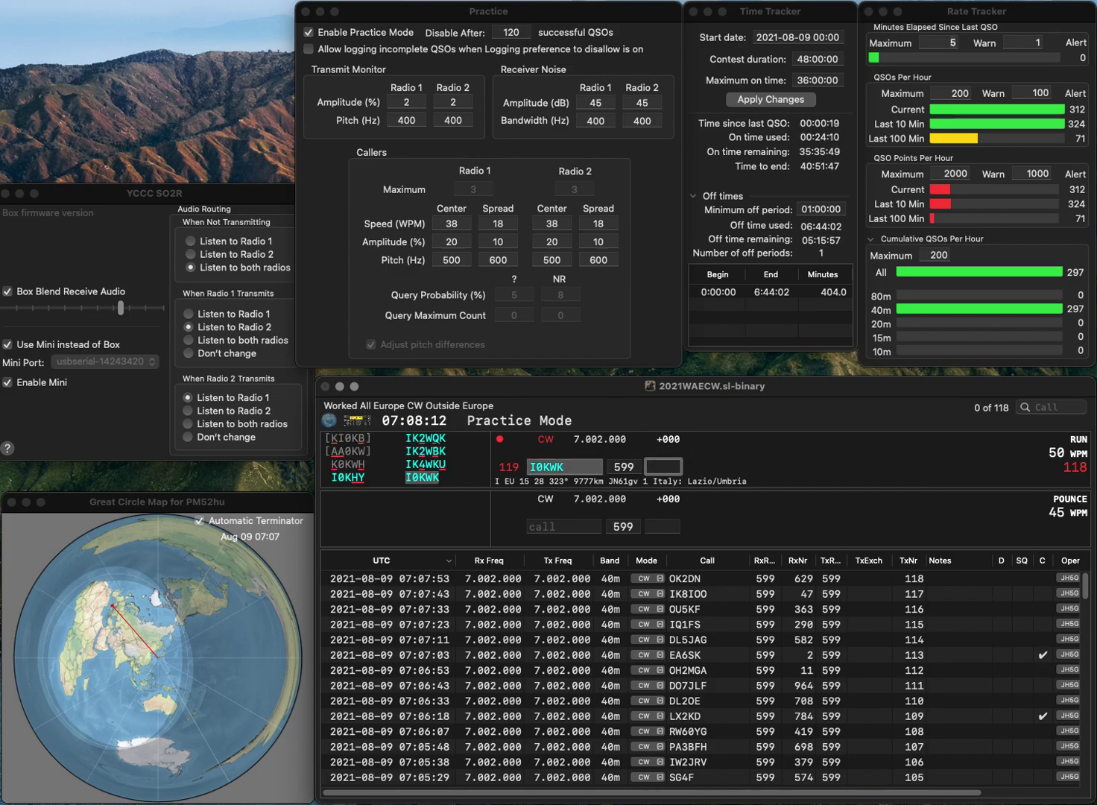
{"action": "type", "text": "532"}
{"action": "key", "text": "Return"}
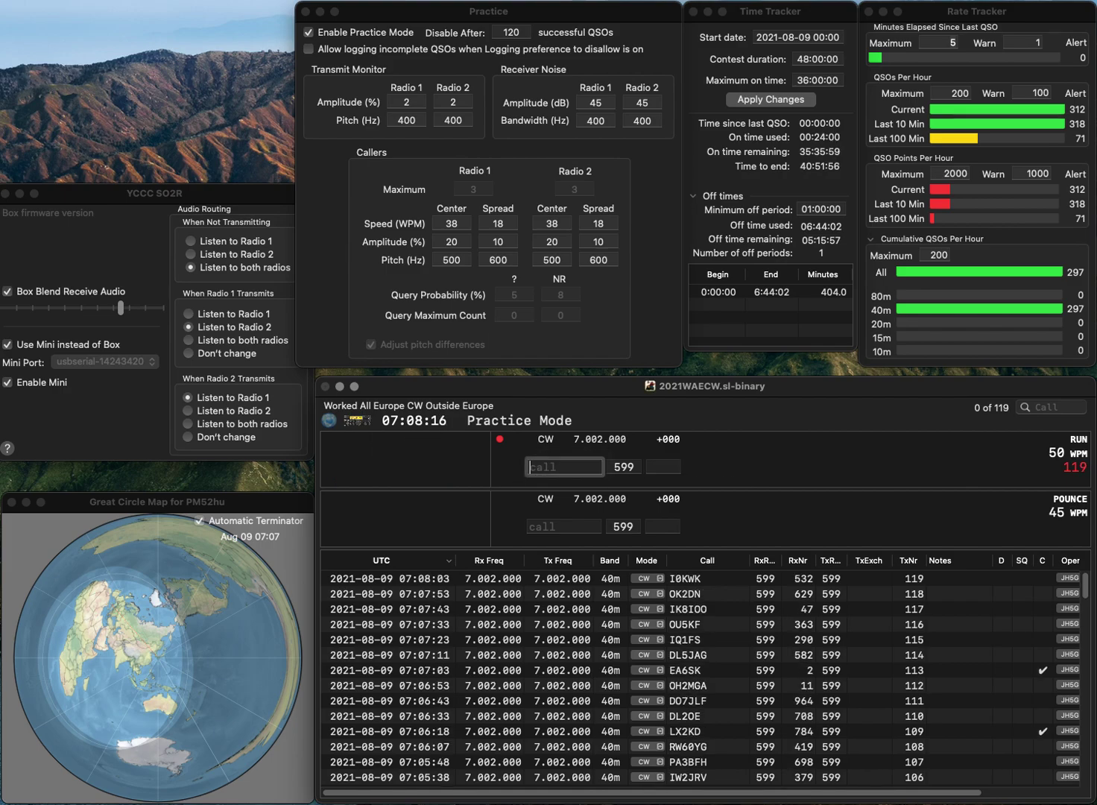
{"action": "type", "text": "SP3"}
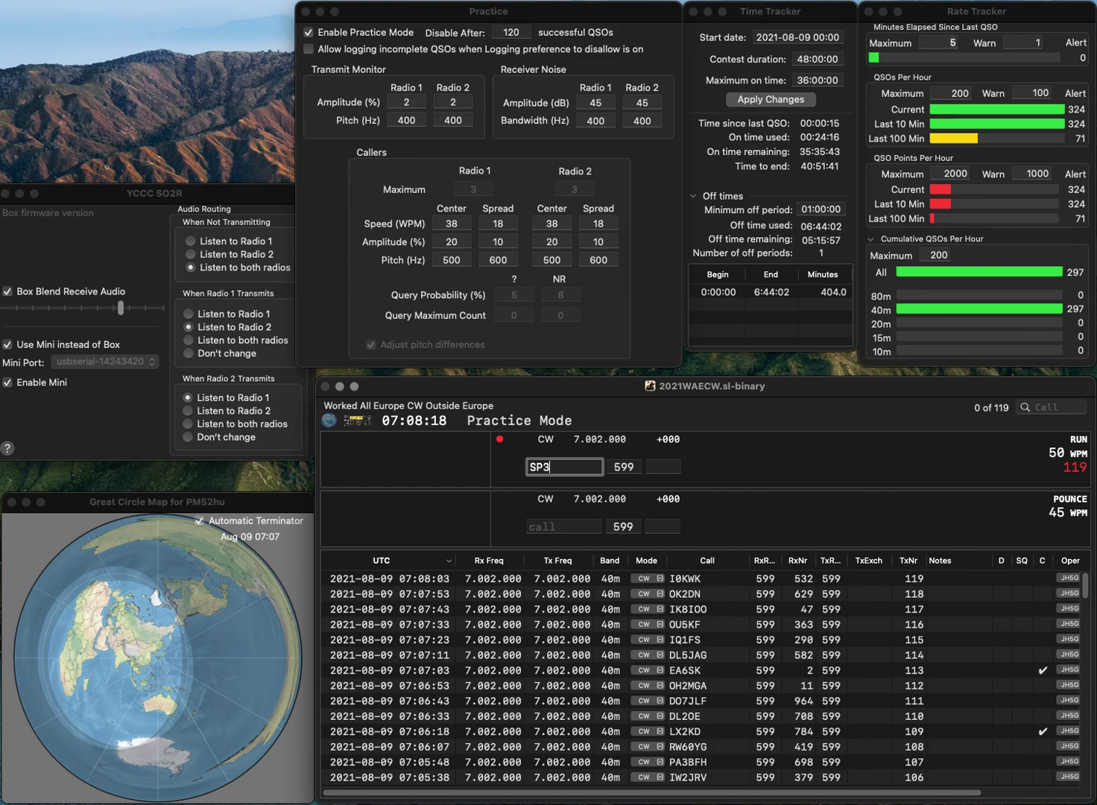
{"action": "type", "text": "GTP"}
{"action": "key", "text": "Return"}
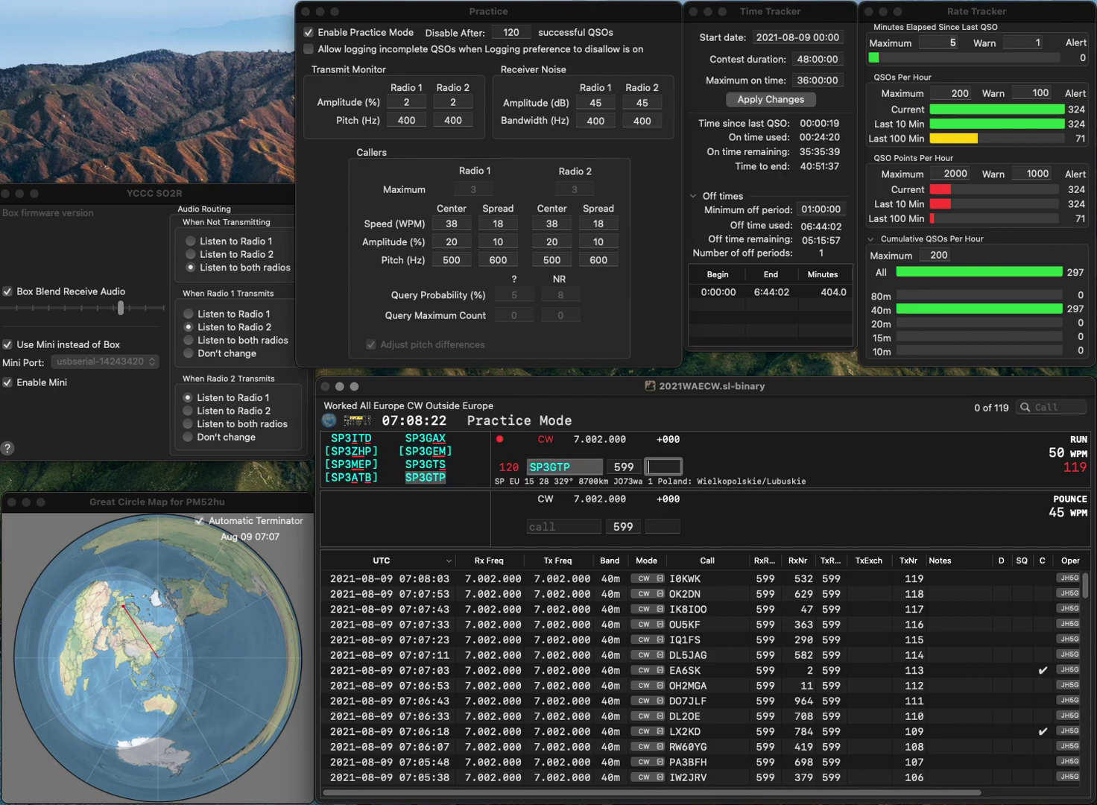
{"action": "type", "text": "364"}
{"action": "key", "text": "Return"}
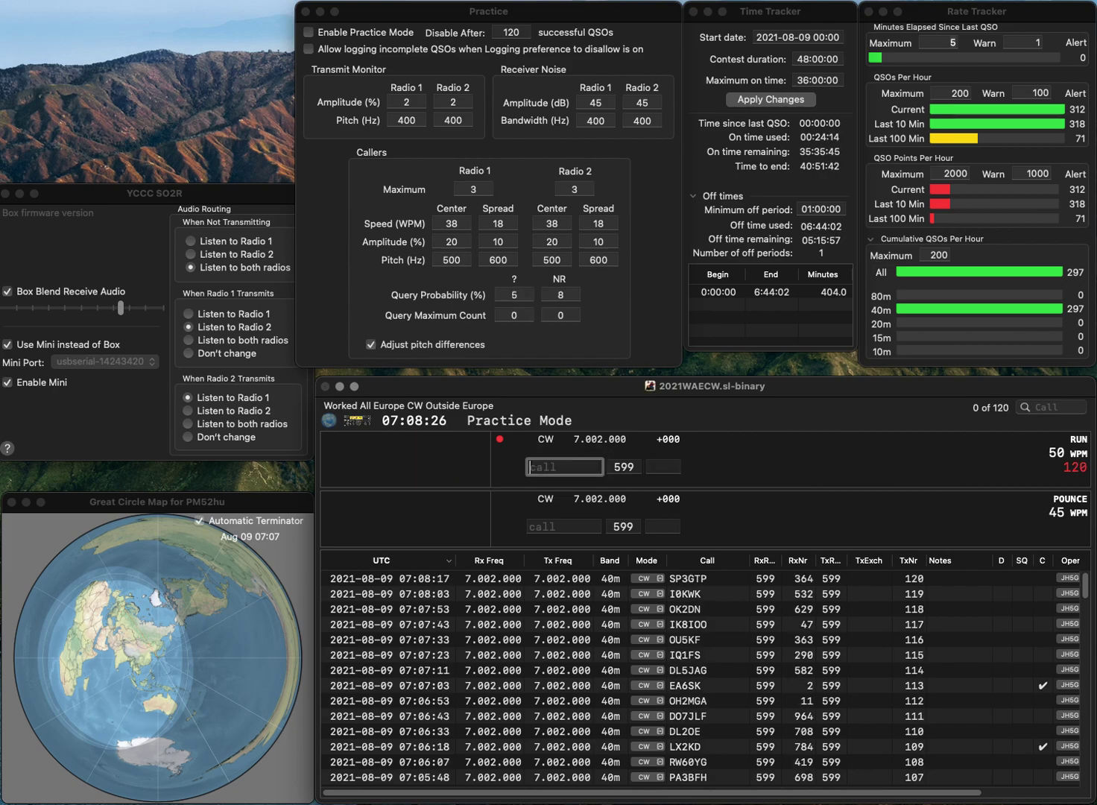